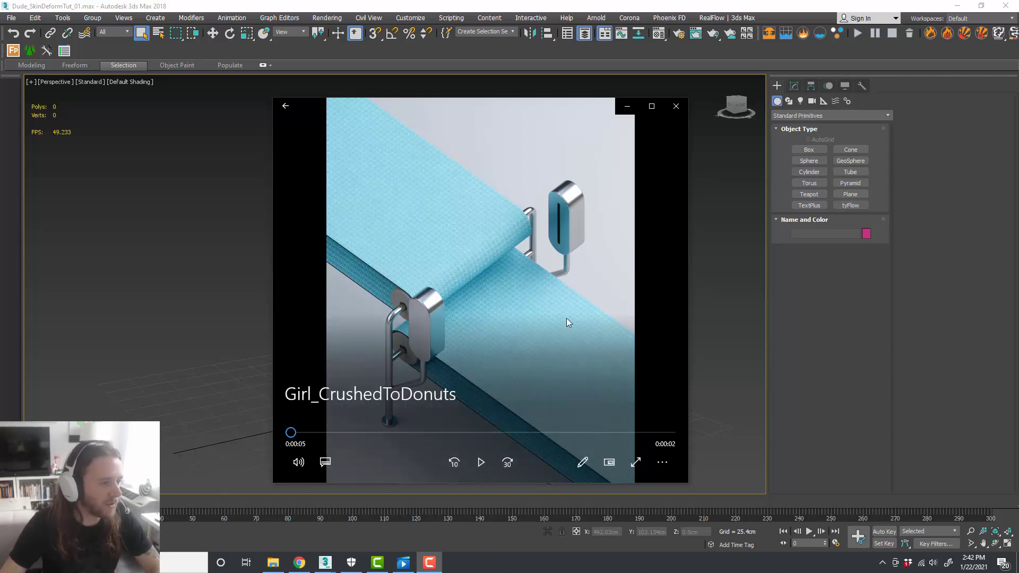
Play and scrub through the Girl_CrushedToDonuts reference video to study how the figure breaks into donuts at the beam
click(480, 464)
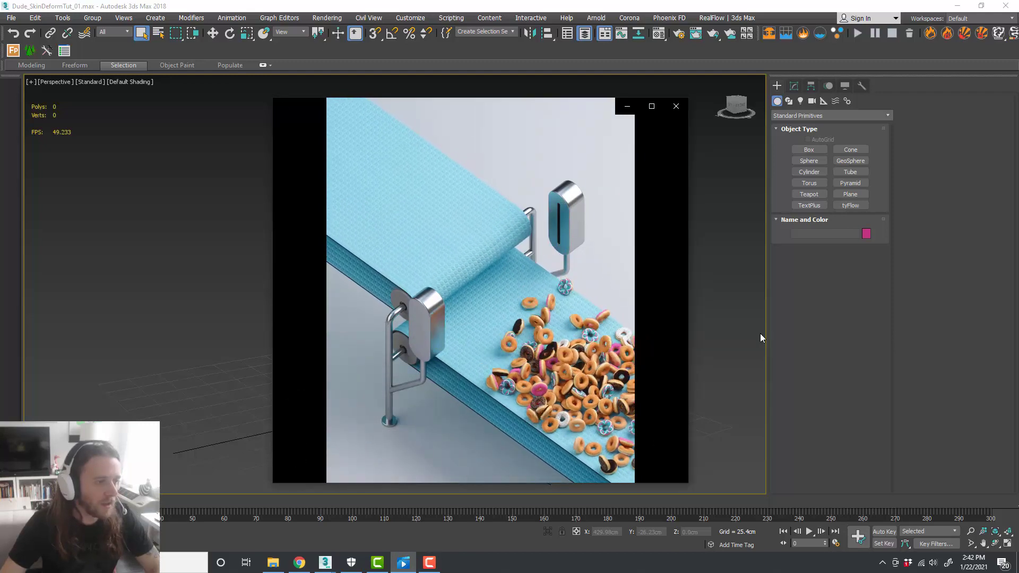
mouse_move(462, 432)
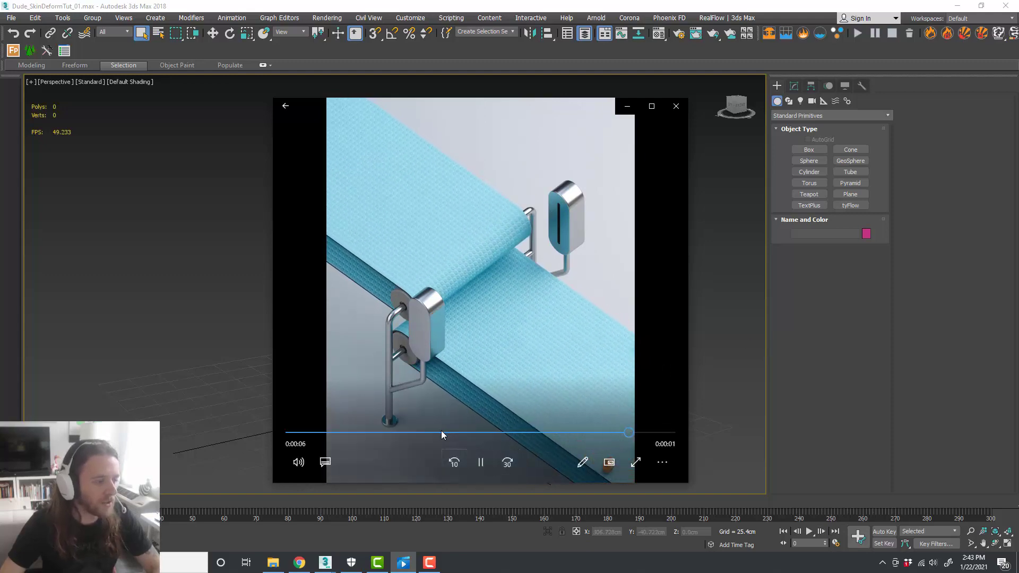
drag(431, 433, 354, 432)
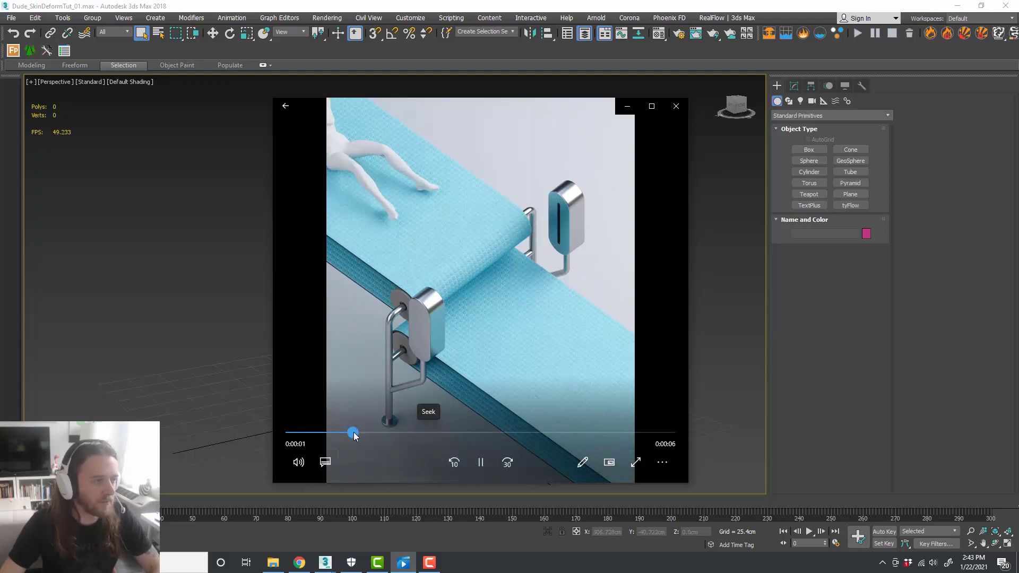
click(358, 433)
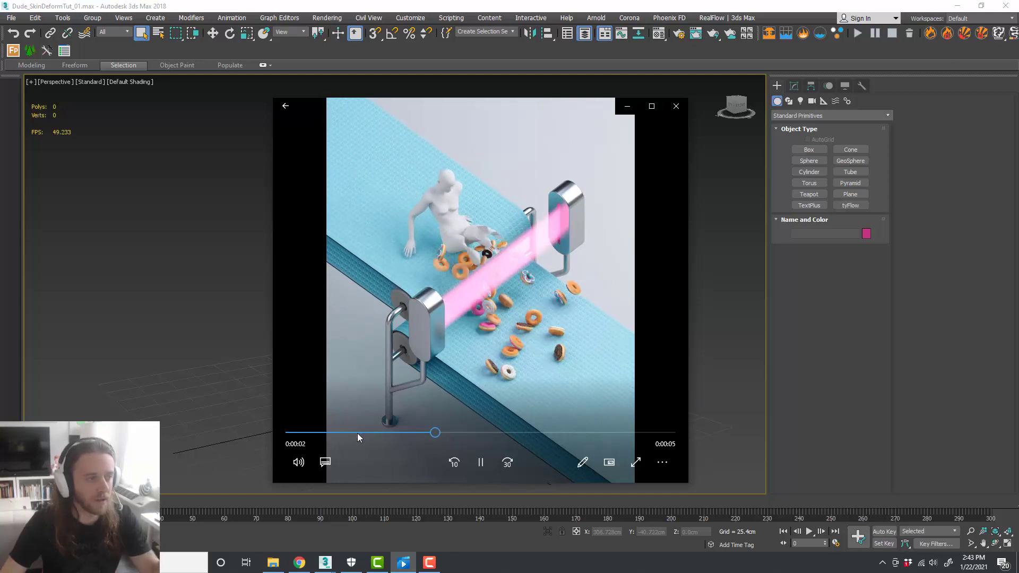
click(482, 461)
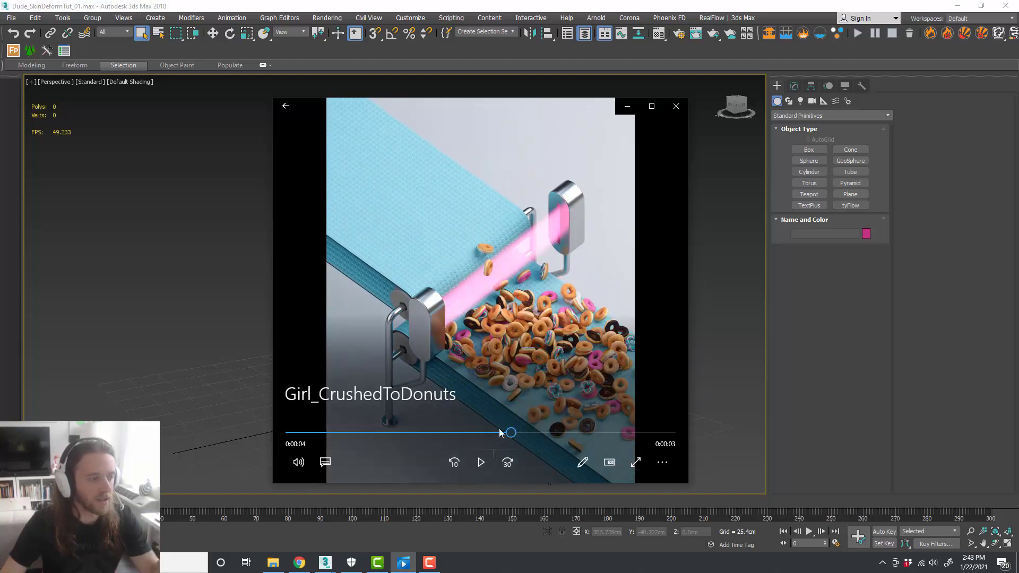
drag(505, 431, 394, 430)
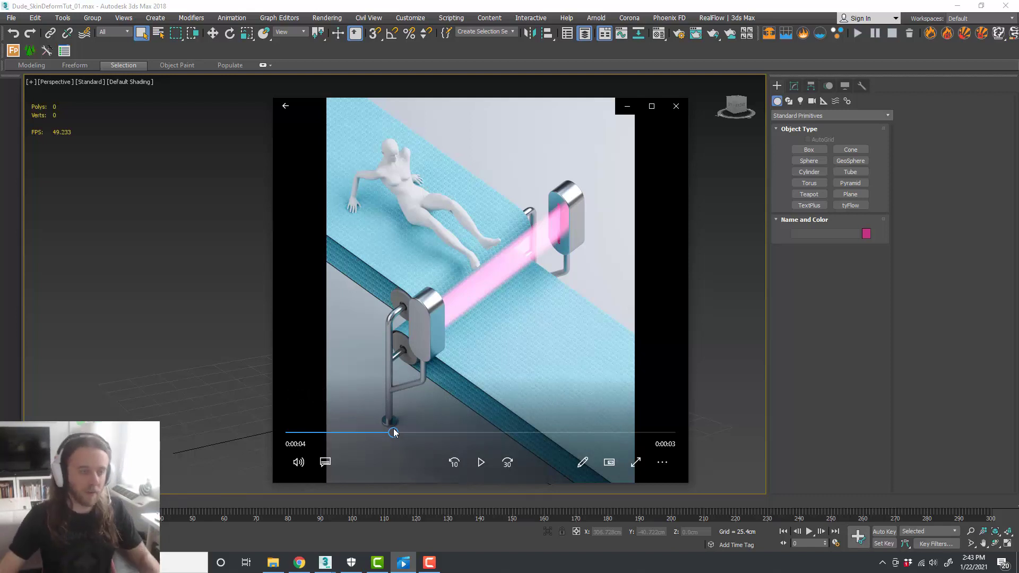
drag(394, 433, 430, 433)
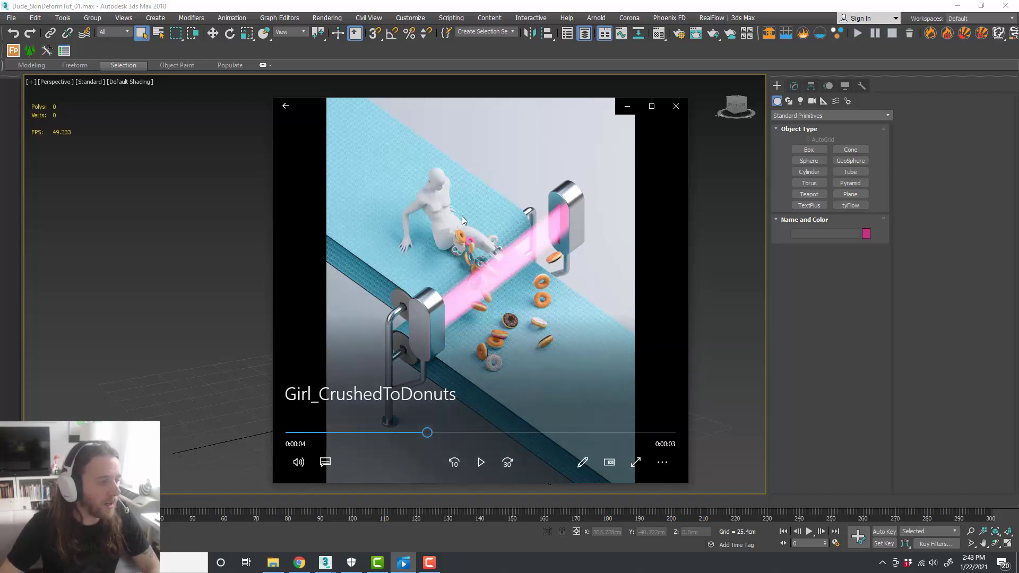
click(627, 106)
middle_drag(516, 279, 494, 269)
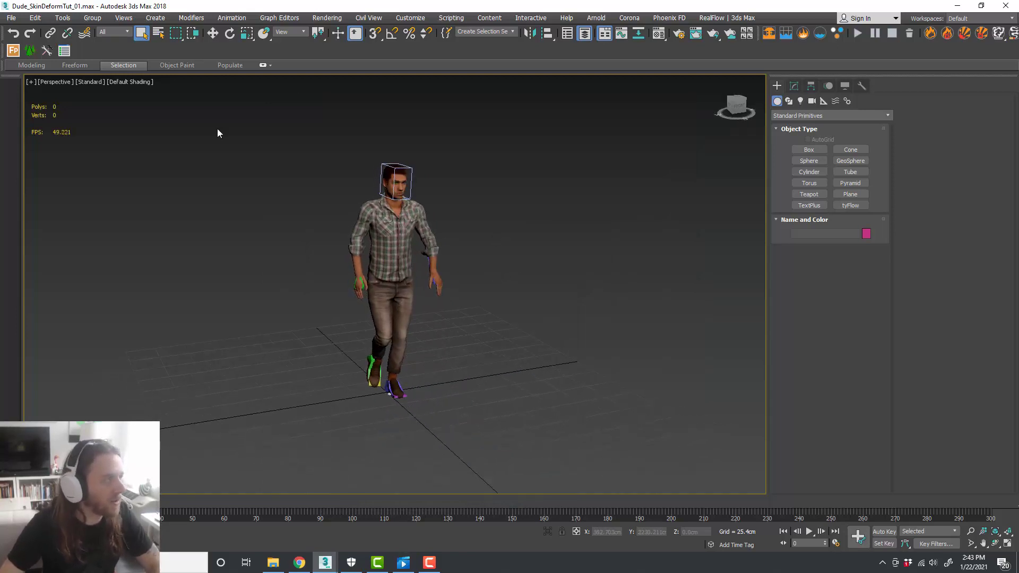
mouse_move(480, 299)
alt+middle_down()
mouse_move(490, 313)
mouse_move(468, 287)
mouse_move(477, 265)
mouse_move(495, 273)
mouse_move(496, 295)
alt+middle_up()
scroll(390, 228, up, 3)
scroll(391, 229, down, 3)
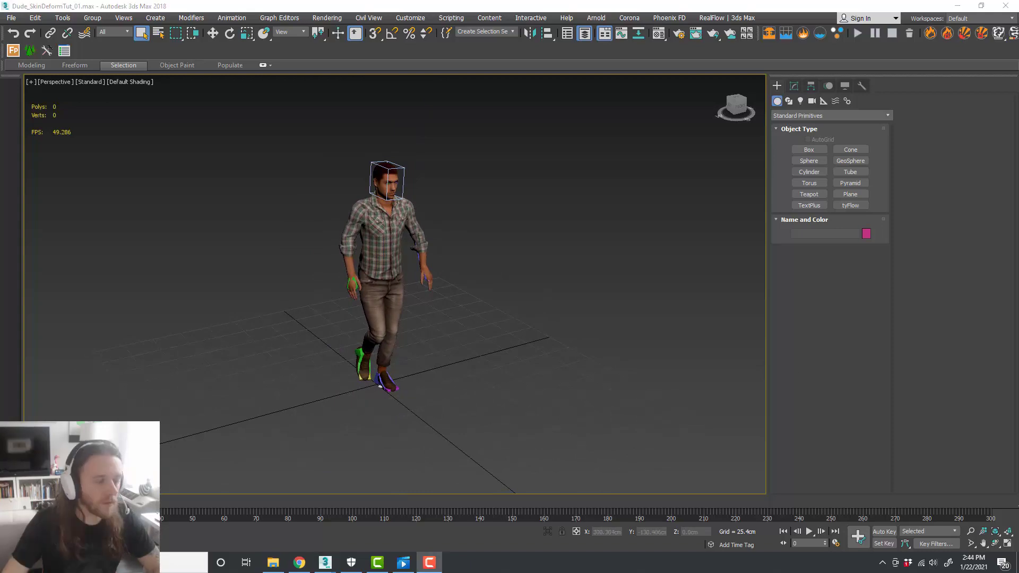
Switch to the browser and review the free rigged man model on Human Alloy's Free 3D People page
drag(712, 90, 545, 5)
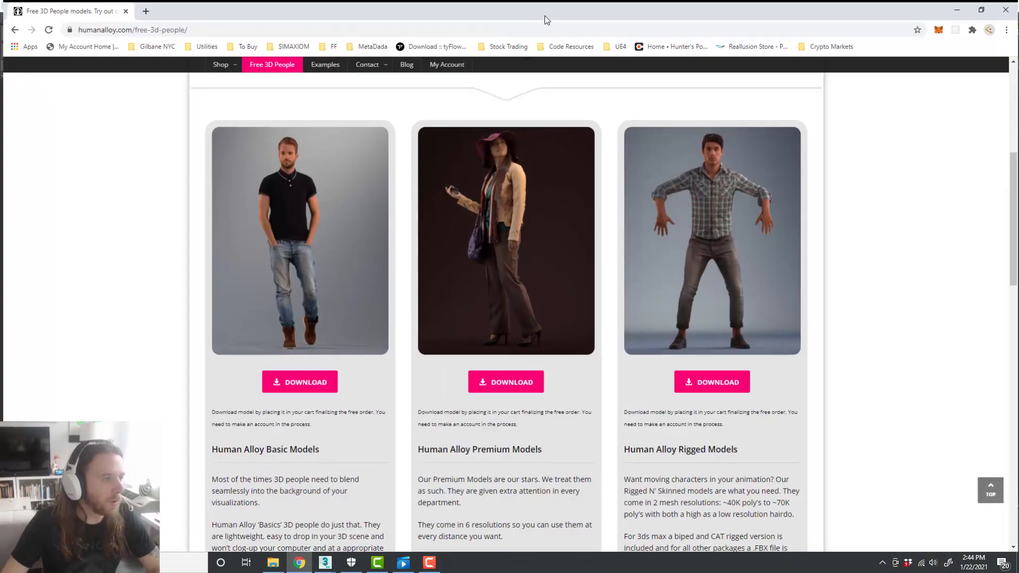
scroll(907, 272, up, 2)
scroll(906, 272, up, 2)
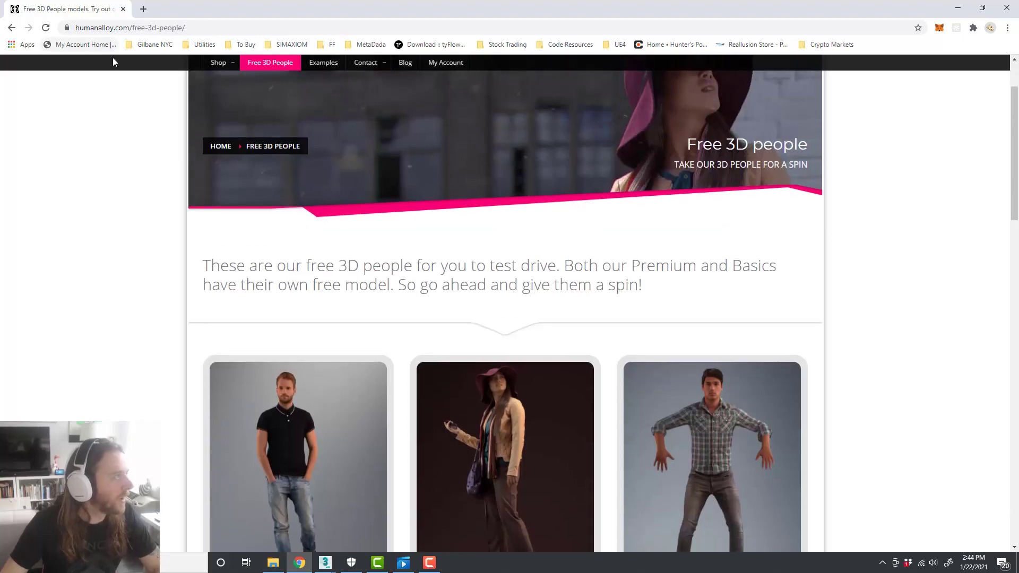
scroll(601, 244, down, 3)
scroll(818, 283, down, 2)
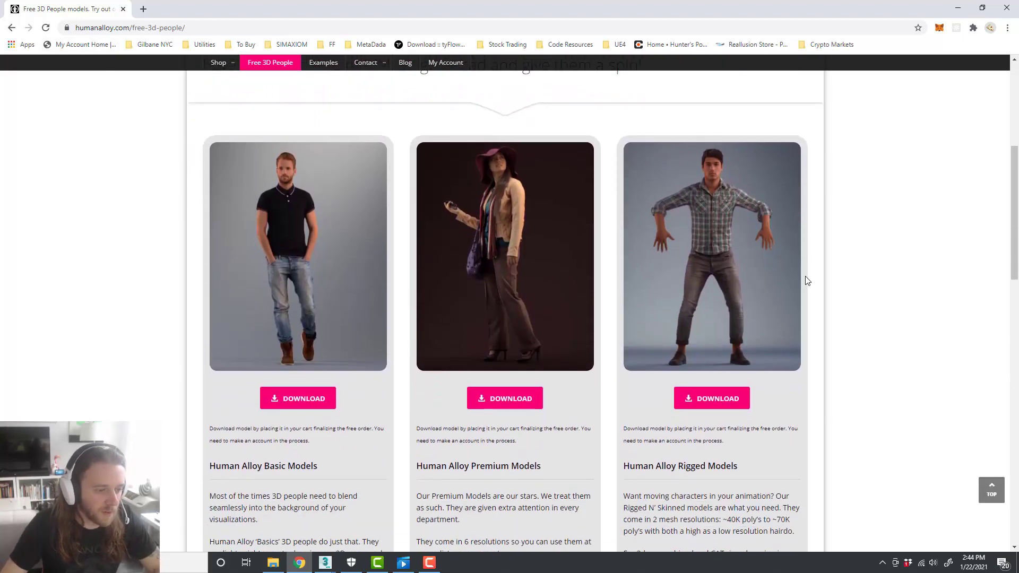
scroll(764, 261, down, 1)
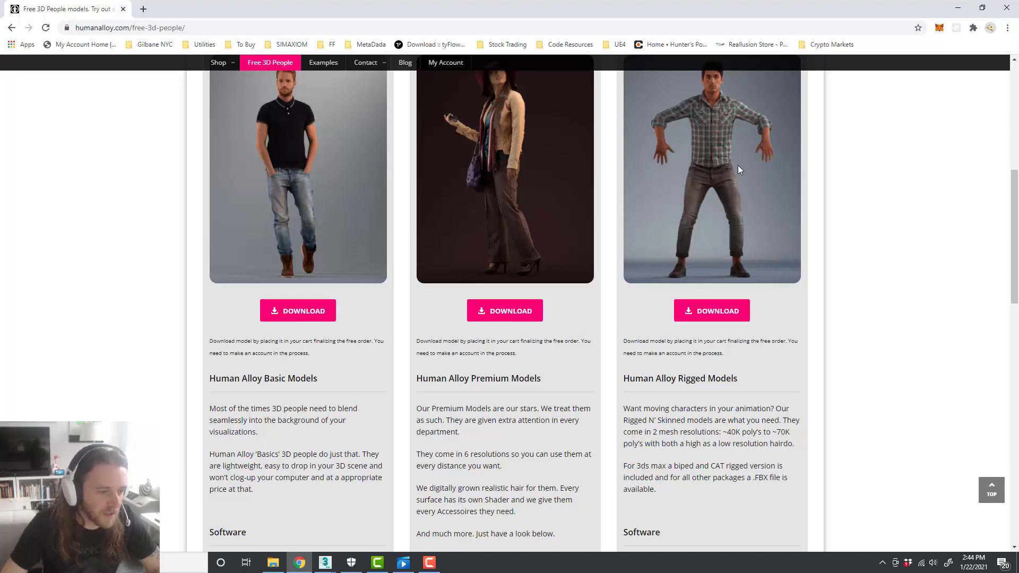
scroll(787, 148, up, 1)
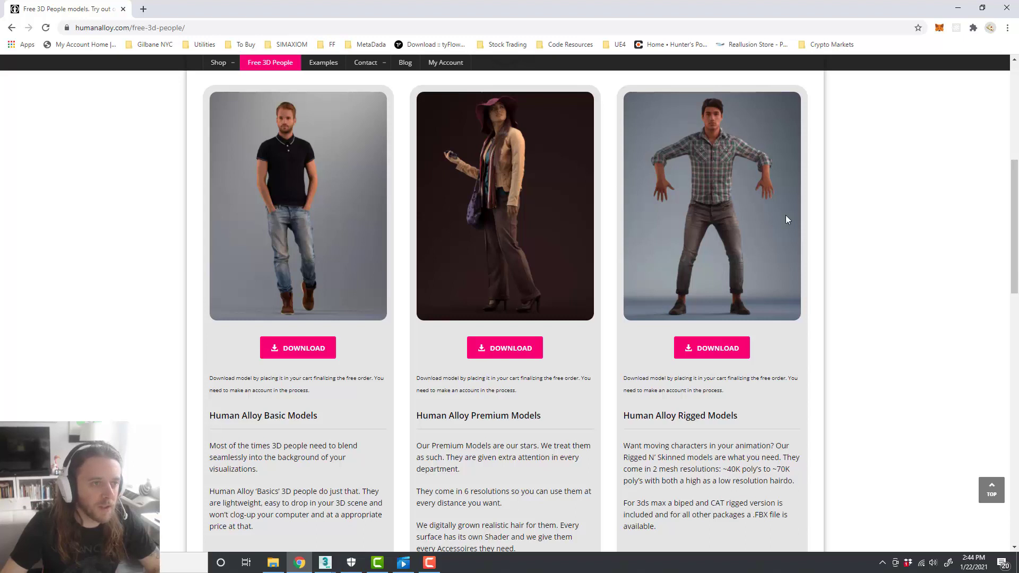
scroll(828, 182, down, 3)
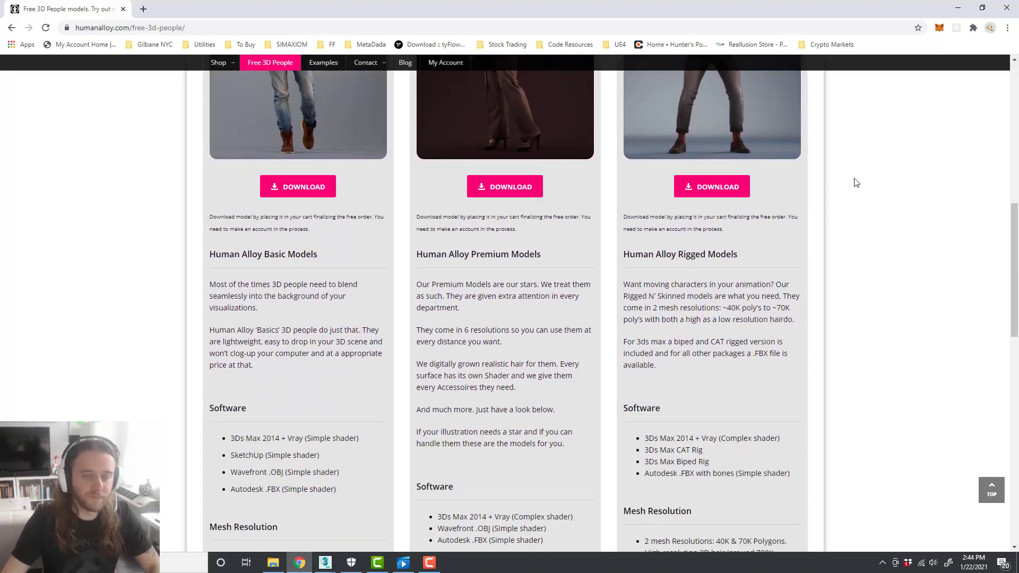
click(958, 7)
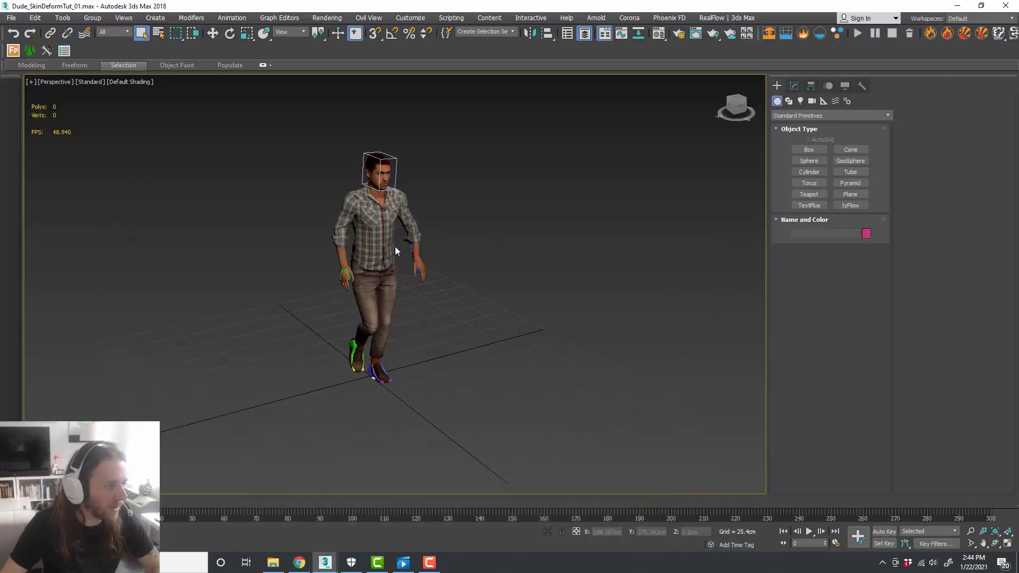
Return to the Human Alloy page in the browser and check the software and rig types offered for the rigged model
scroll(420, 281, up, 4)
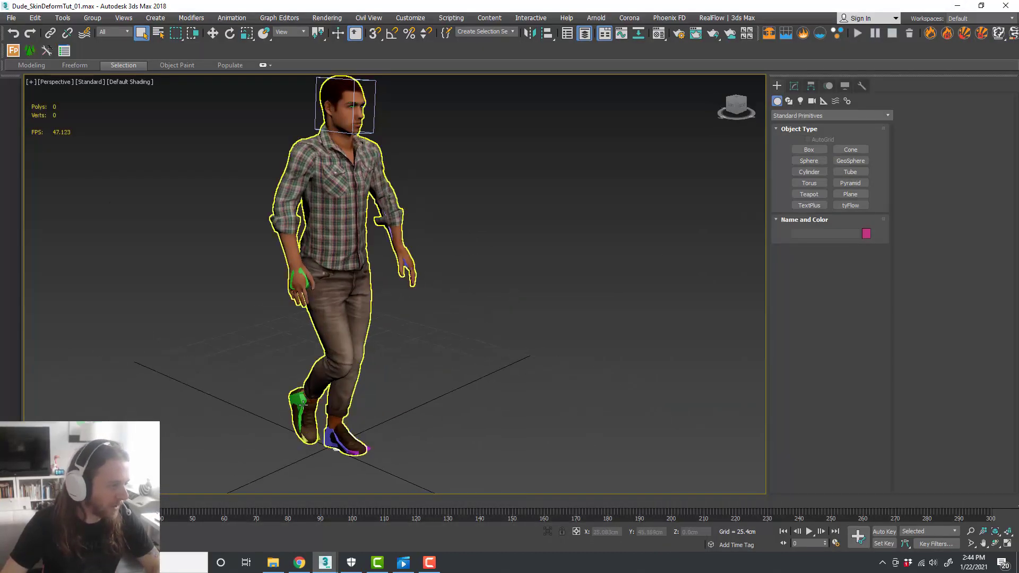
scroll(366, 371, down, 4)
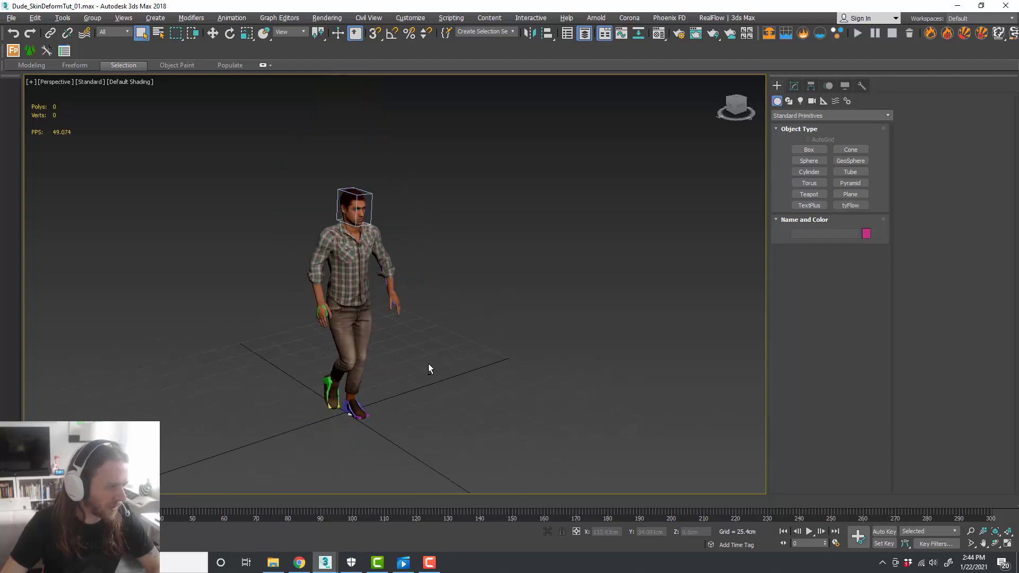
click(301, 563)
scroll(704, 334, down, 1)
scroll(704, 335, down, 1)
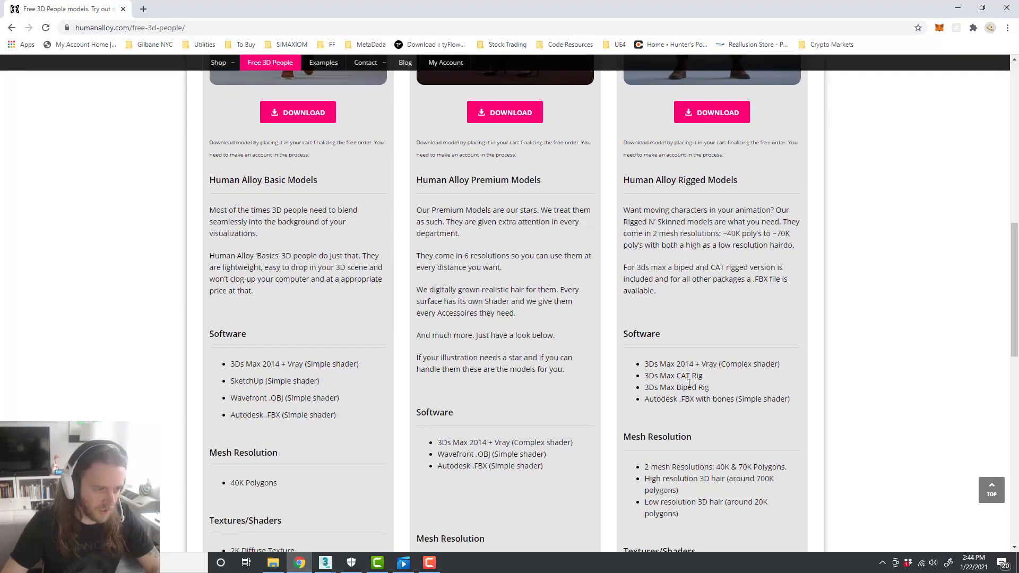
scroll(719, 380, up, 4)
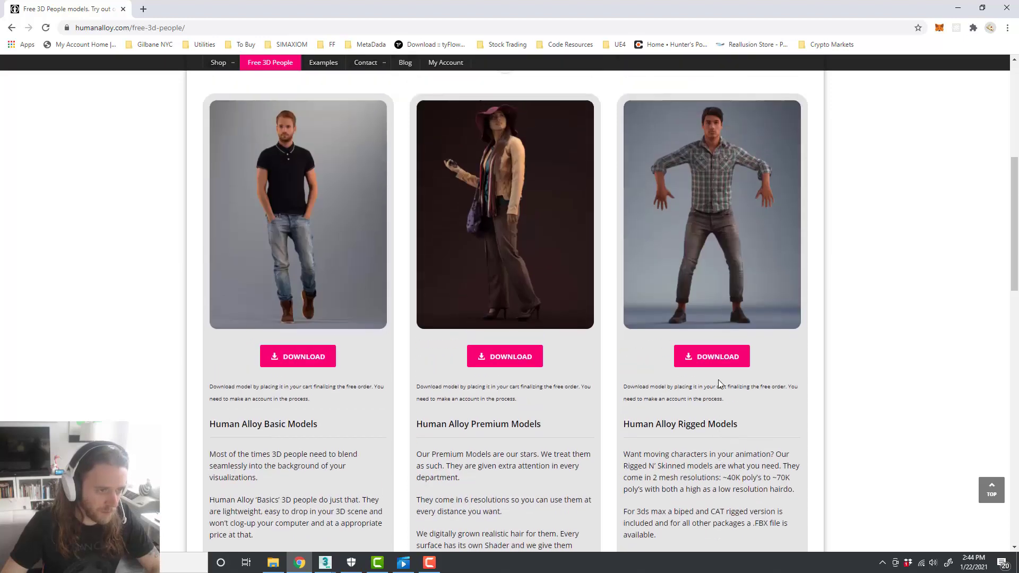
click(964, 13)
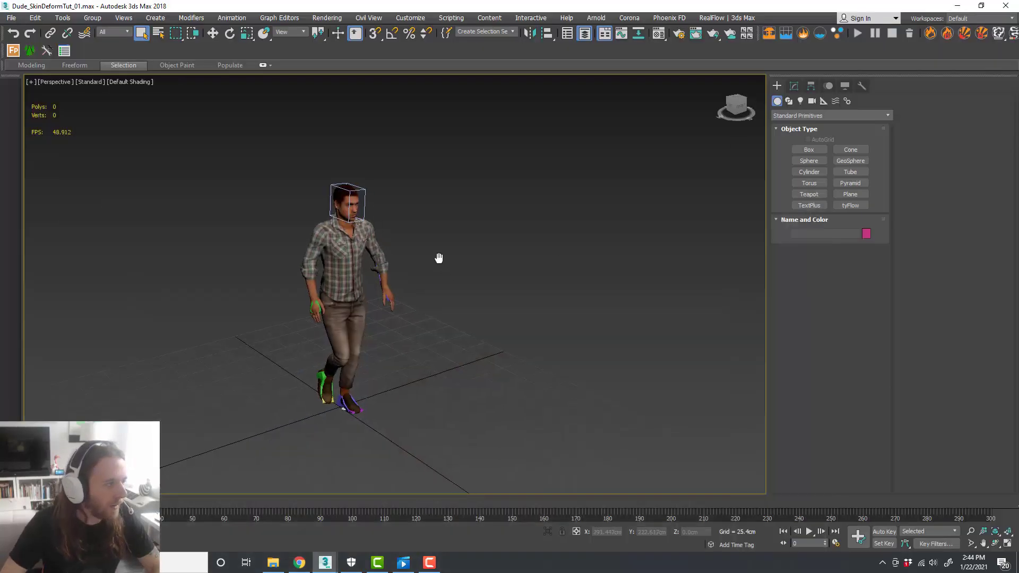
Select the character's right foot bone in 3ds Max and preview the walk animation, returning to frame 0
mouse_move(553, 306)
alt+middle_down()
mouse_move(525, 314)
mouse_move(553, 322)
alt+middle_up()
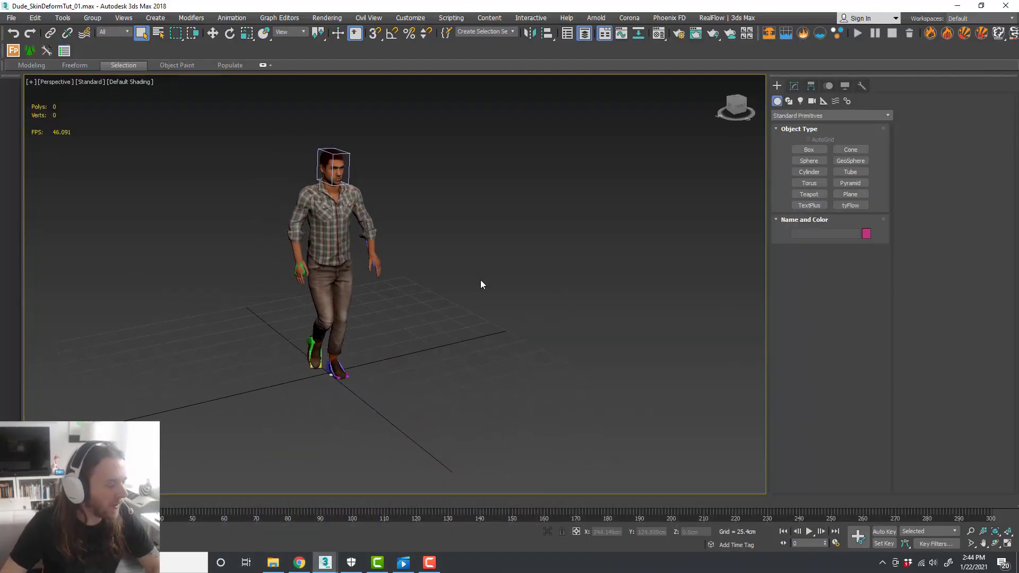
click(313, 344)
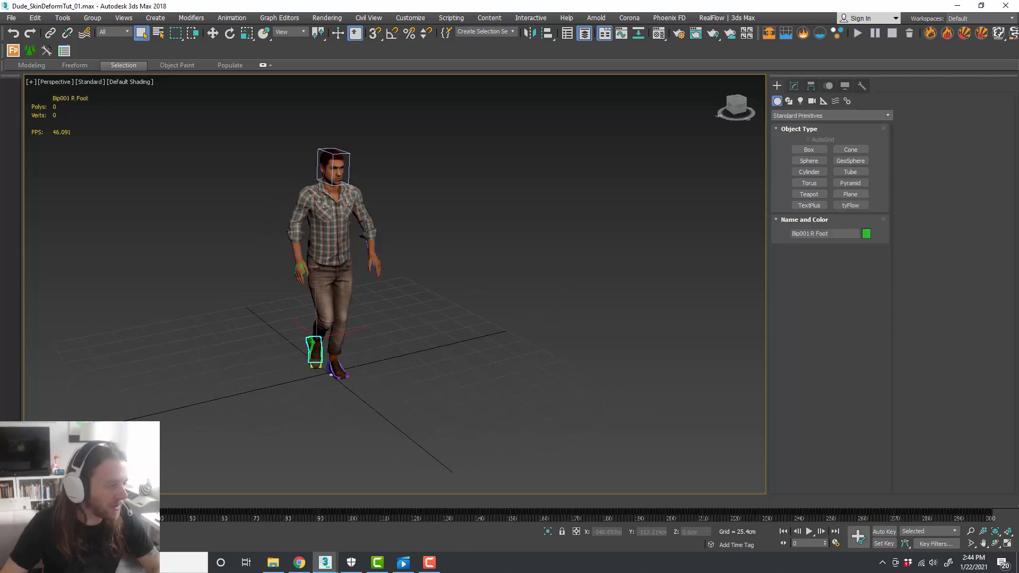
drag(87, 498, 33, 492)
scroll(376, 277, down, 4)
alt+middle_drag(446, 313, 533, 330)
middle_drag(532, 330, 392, 359)
click(809, 532)
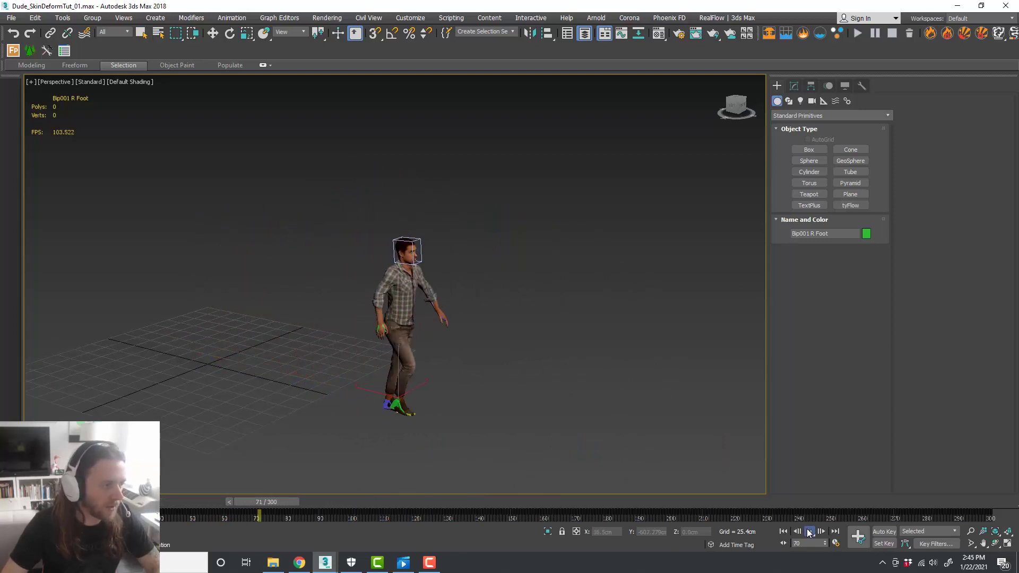
click(809, 533)
drag(279, 507, 48, 507)
Inspect the rigged character and the right foot's biped motion parameters, and clear the selection
scroll(189, 275, up, 4)
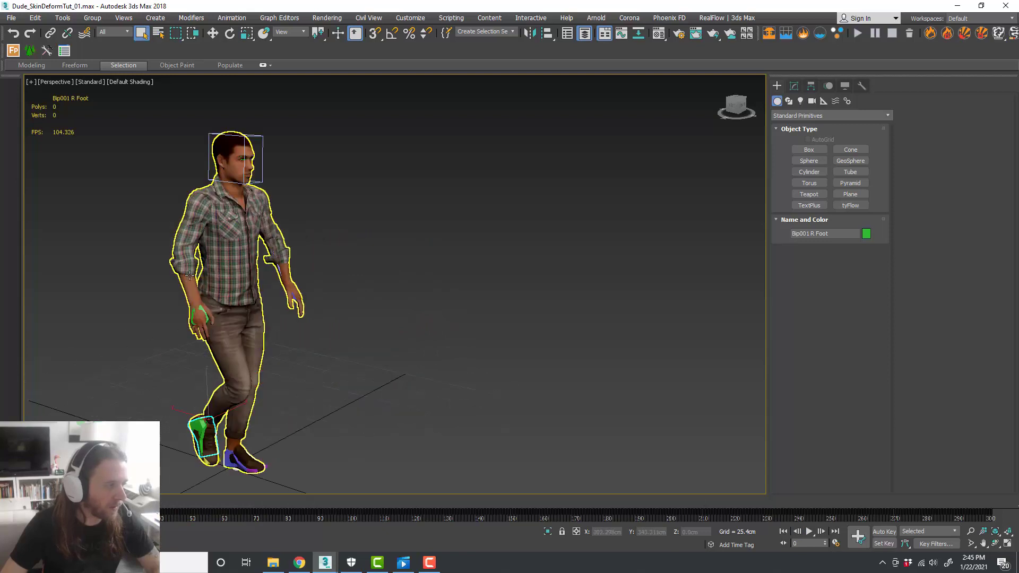
alt+middle_drag(357, 309, 314, 321)
middle_drag(314, 322, 448, 309)
scroll(376, 301, down, 3)
click(469, 304)
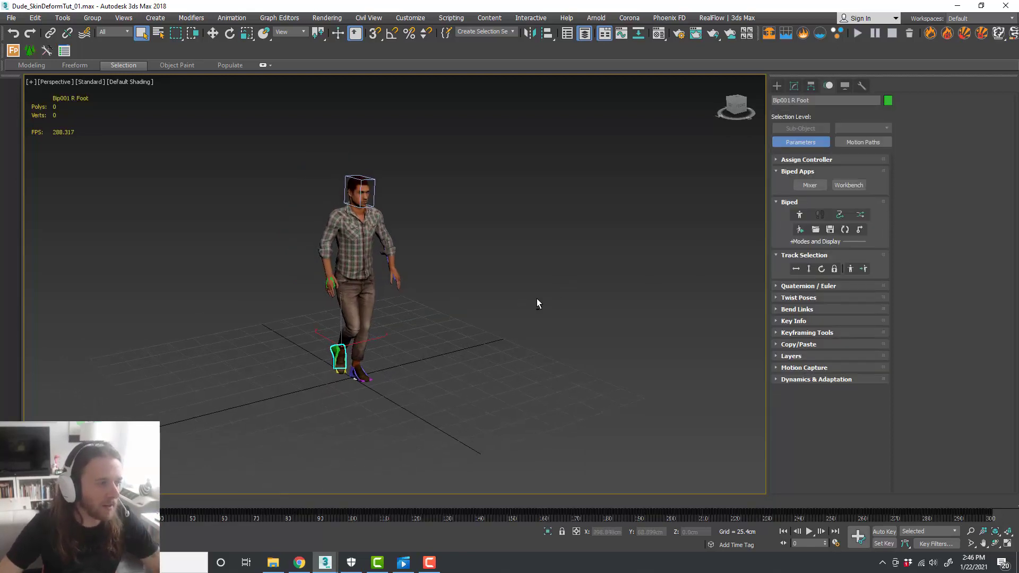
alt+middle_drag(537, 300, 515, 300)
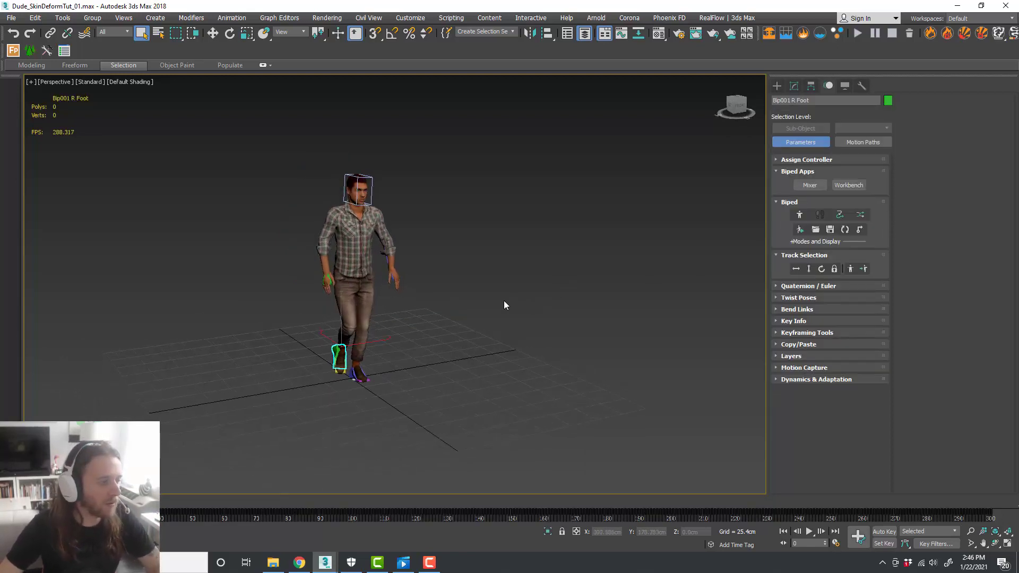
scroll(345, 314, up, 3)
click(443, 340)
scroll(448, 340, down, 3)
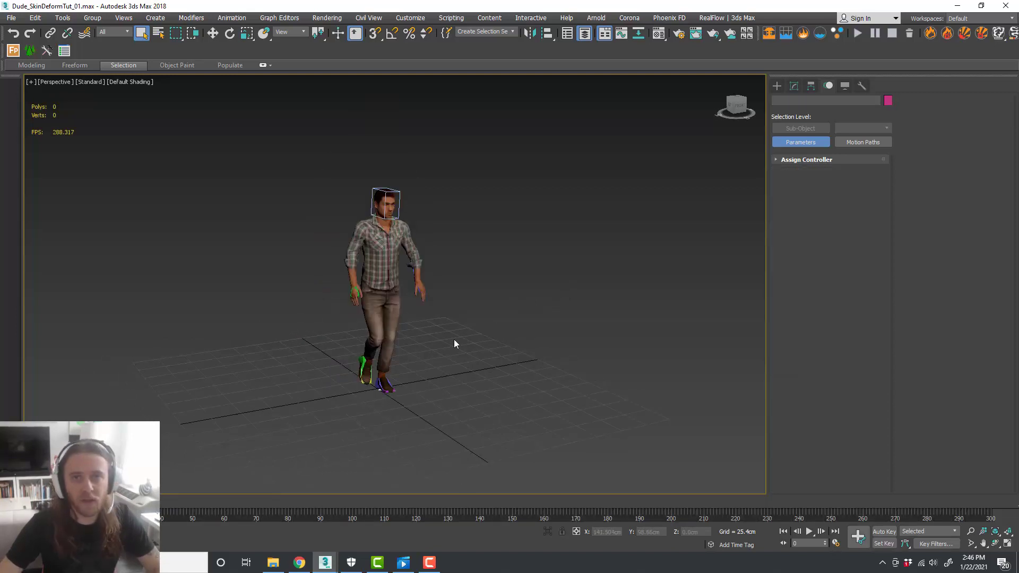
Create a tyFlow tyActor helper on the ground beside the character's feet
middle_drag(469, 366, 491, 361)
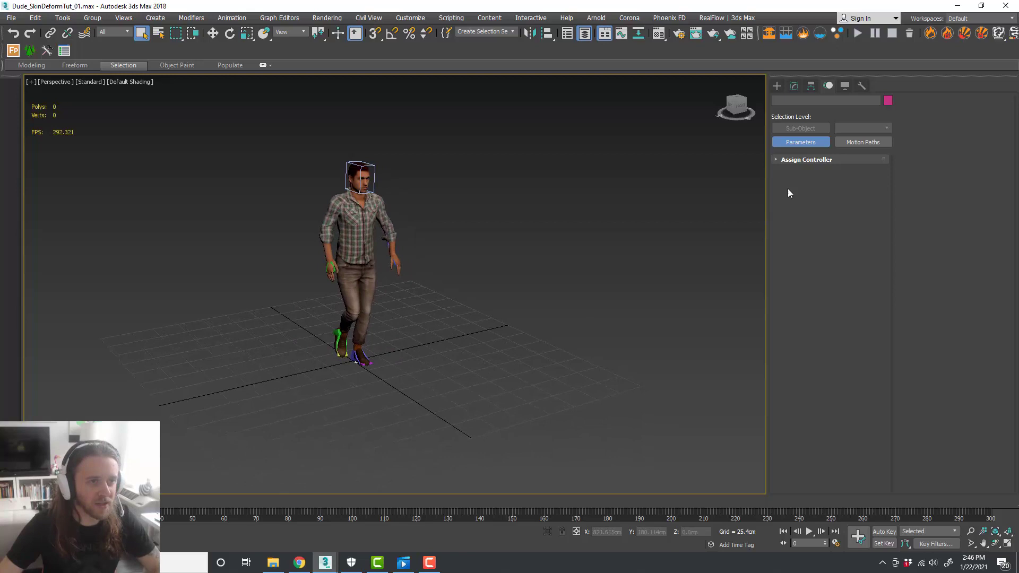
click(775, 89)
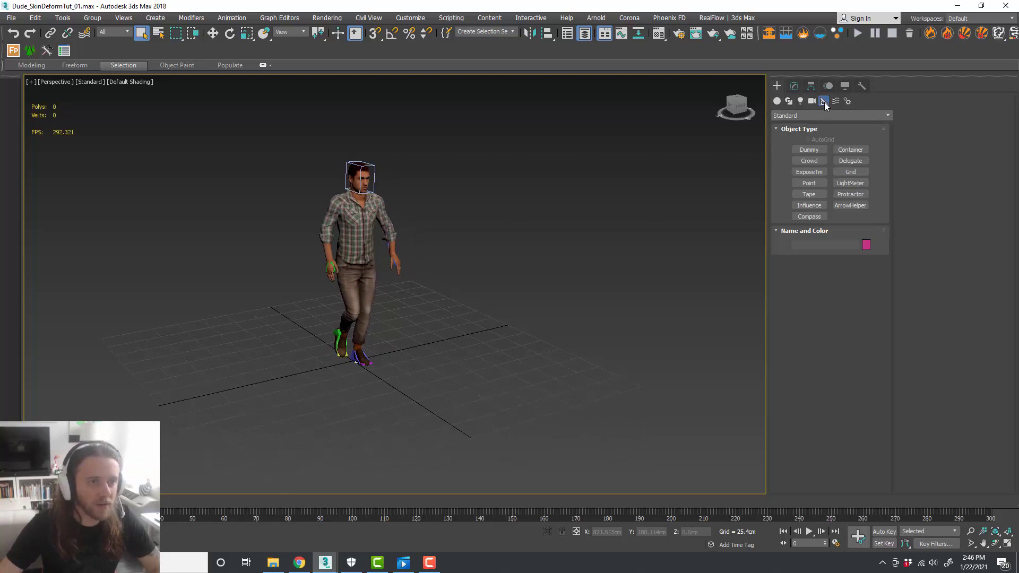
click(822, 115)
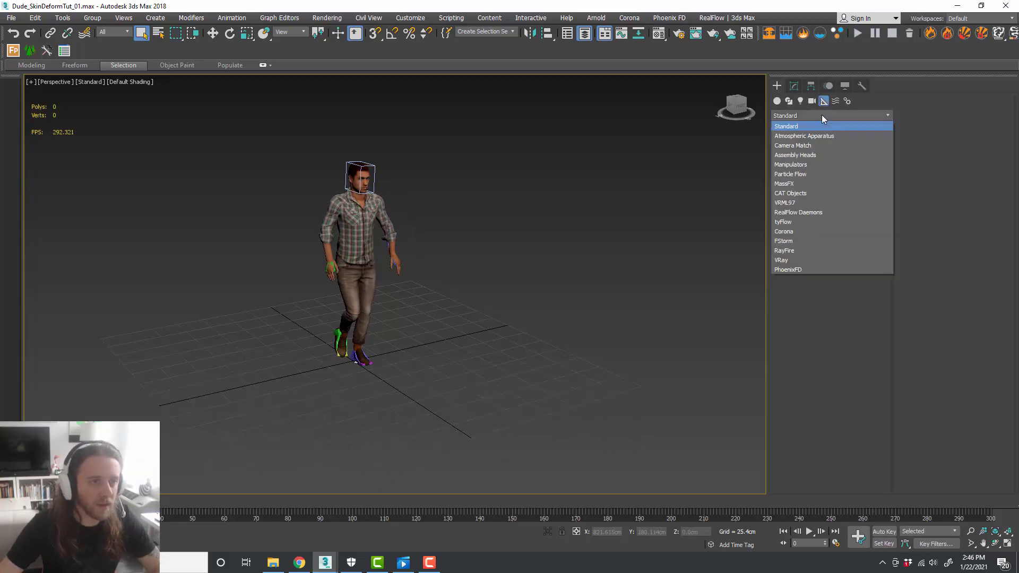
click(804, 222)
click(850, 172)
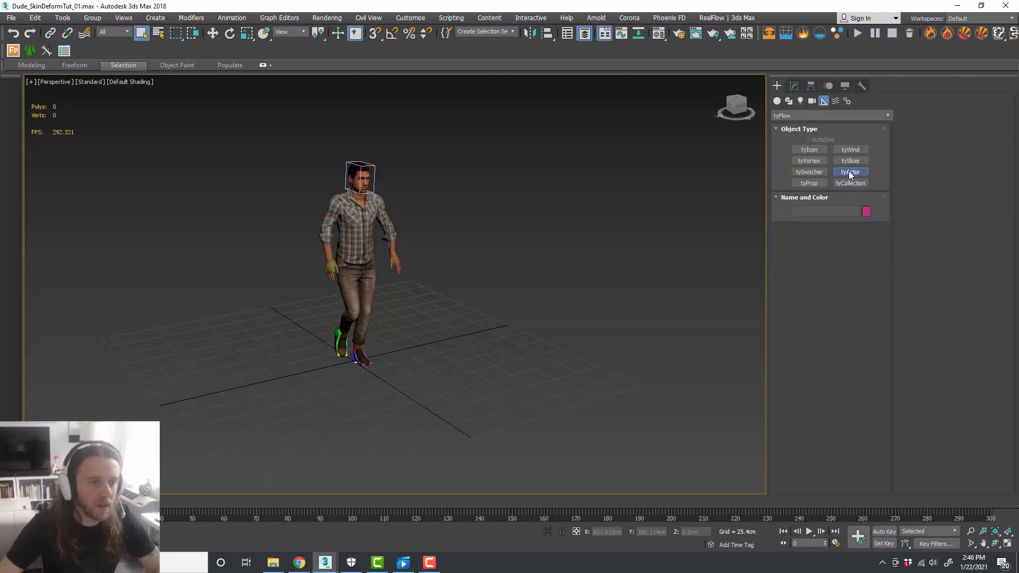
click(404, 363)
drag(407, 344, 408, 342)
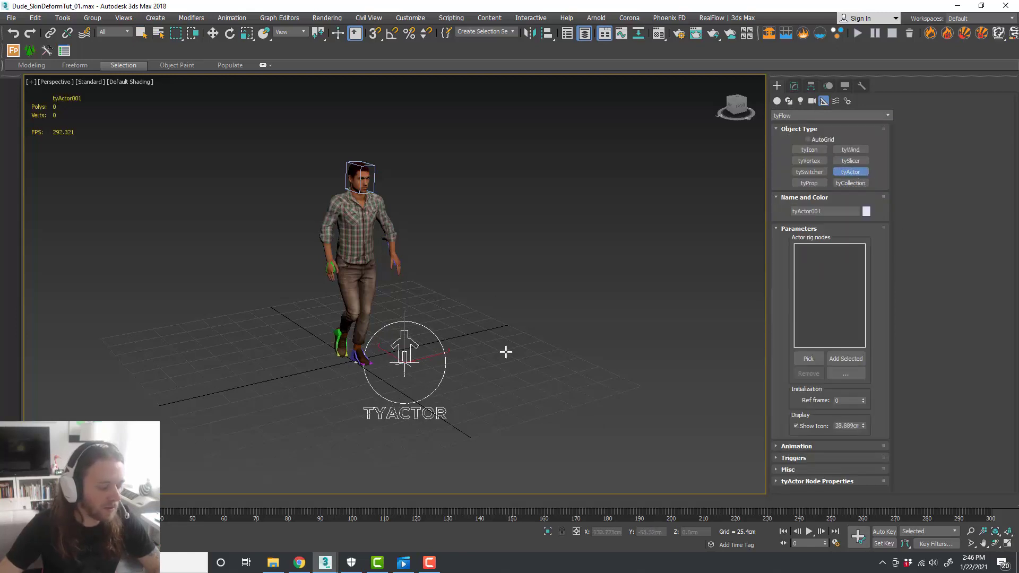
Move the tyActor helper to the world origin by setting its X and Y positions to 0 cm
key(w)
right_click(626, 532)
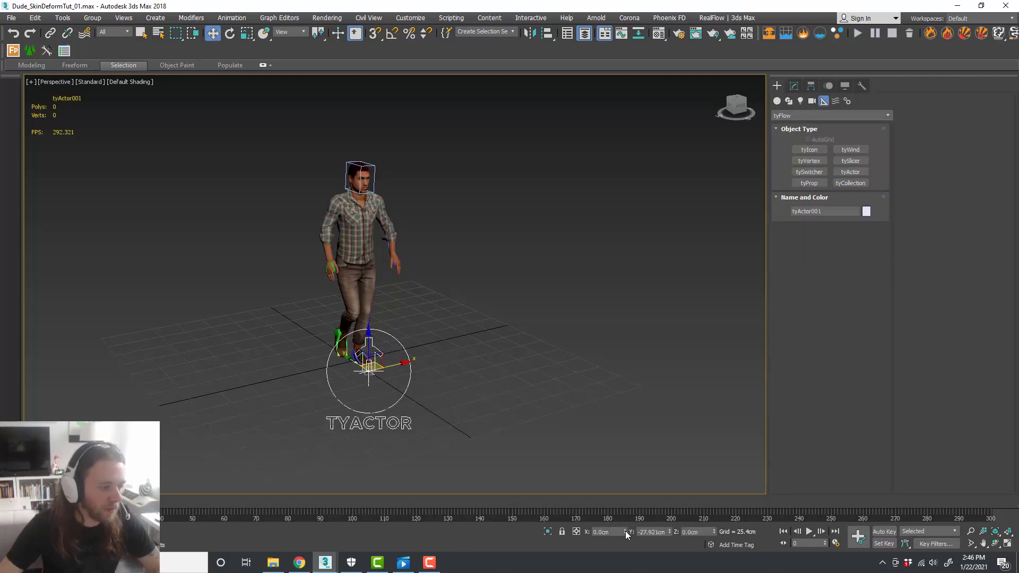
right_click(670, 532)
middle_drag(411, 312, 432, 322)
scroll(432, 325, up, 3)
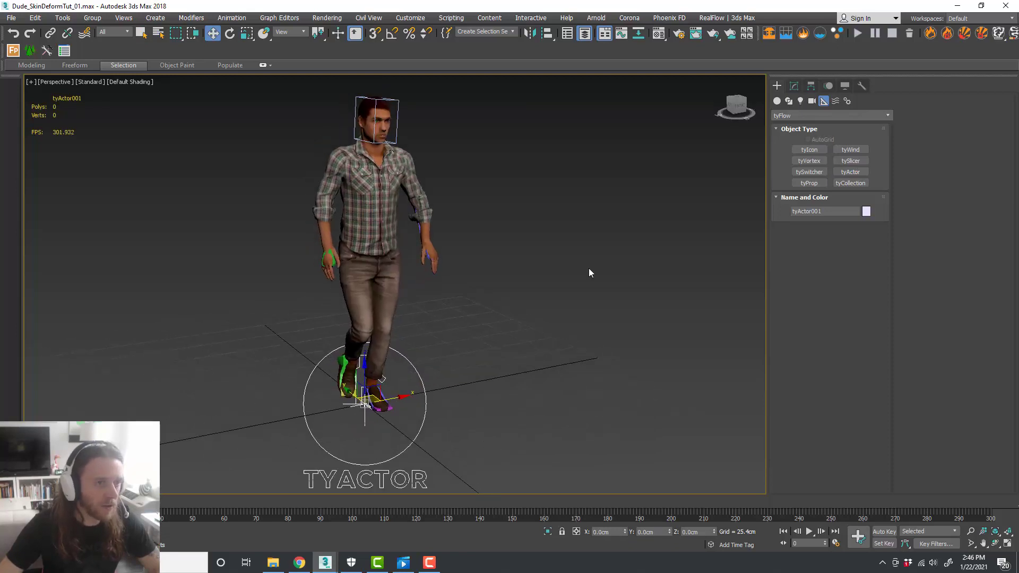
Pick the character's mesh as the tyActor helper's actor rig node
click(795, 86)
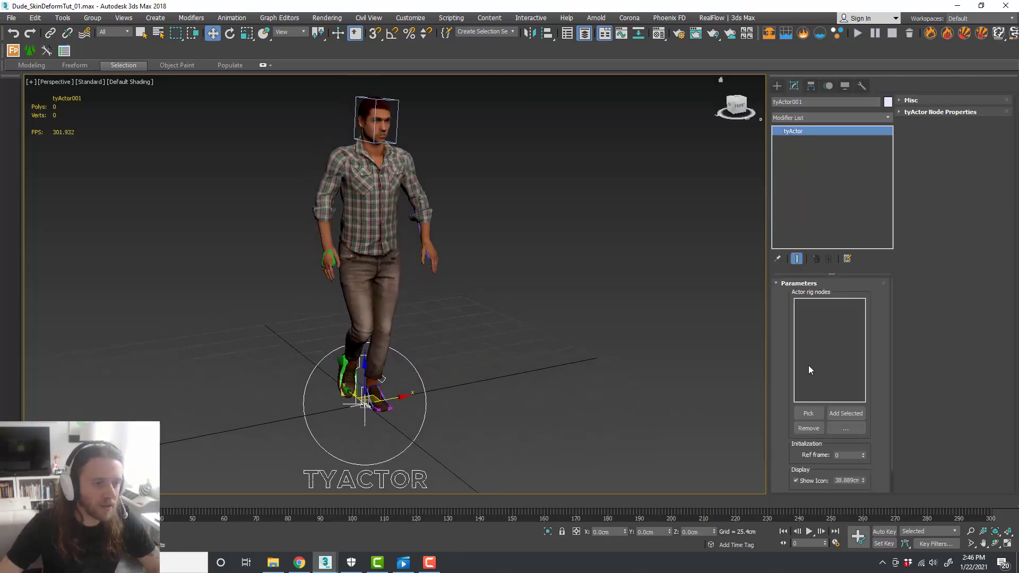
click(809, 413)
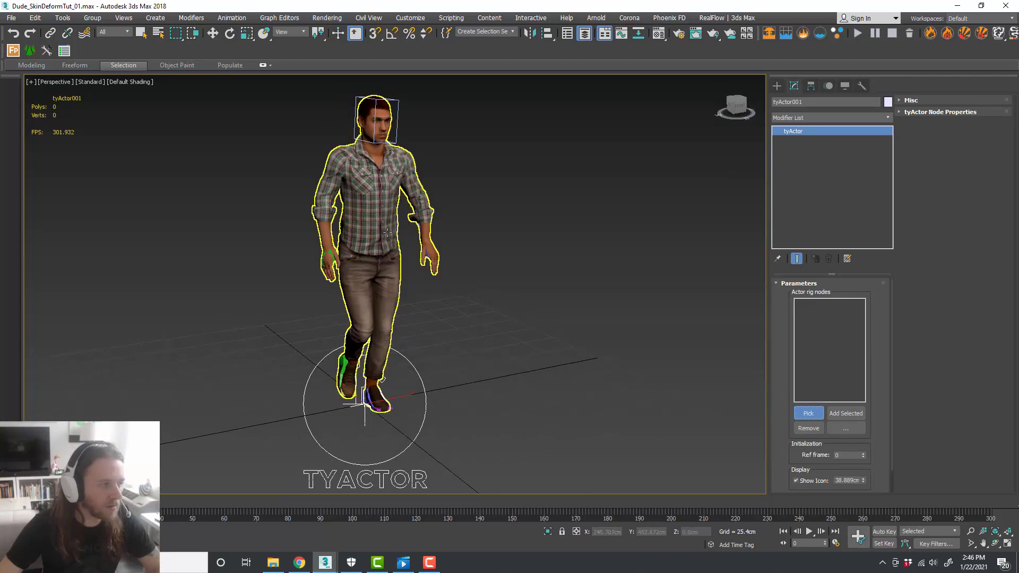
click(432, 238)
Add a tyActor animation sequence named walk and set its end frame to 300
scroll(879, 402, down, 1)
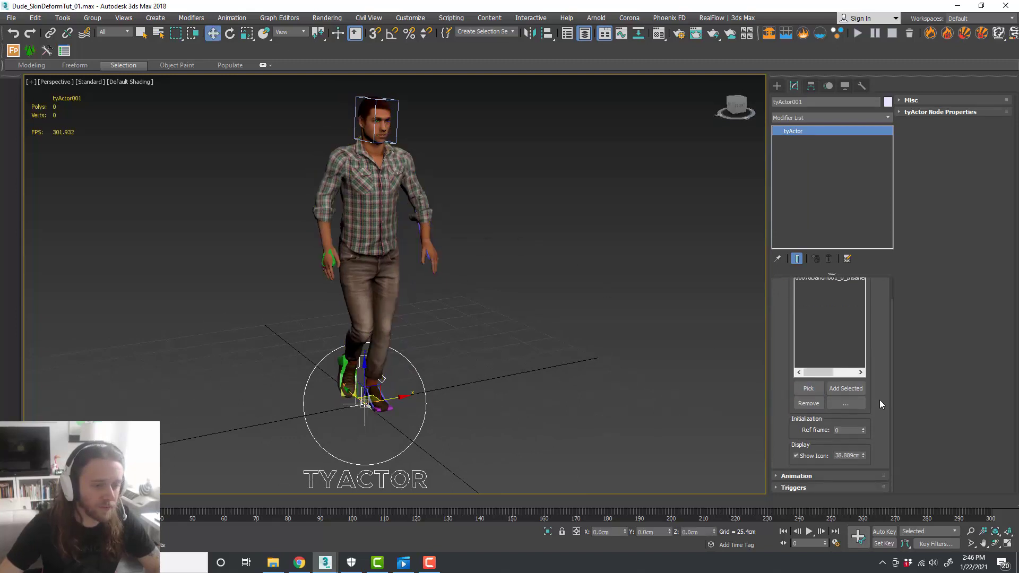
click(817, 475)
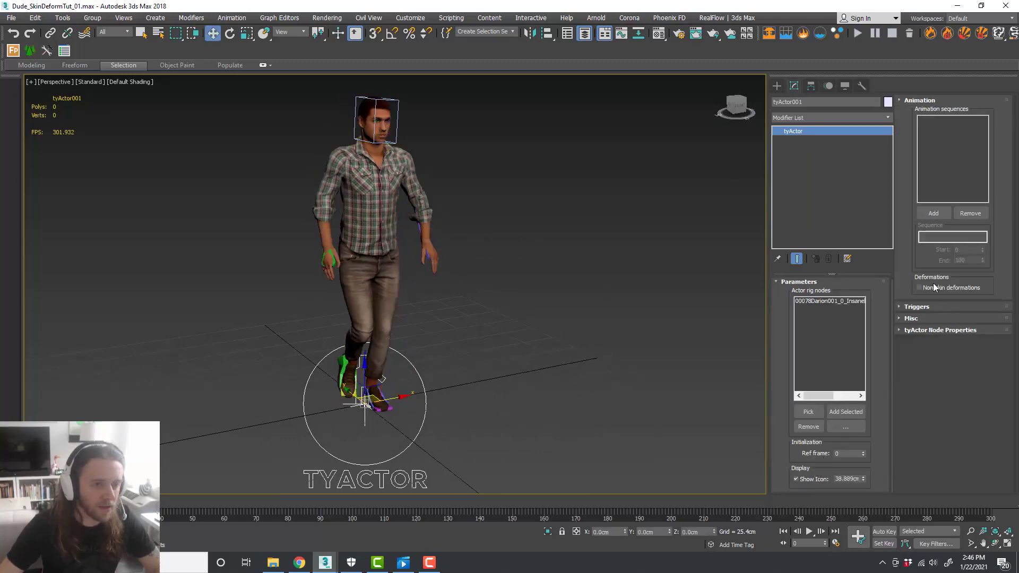
click(934, 213)
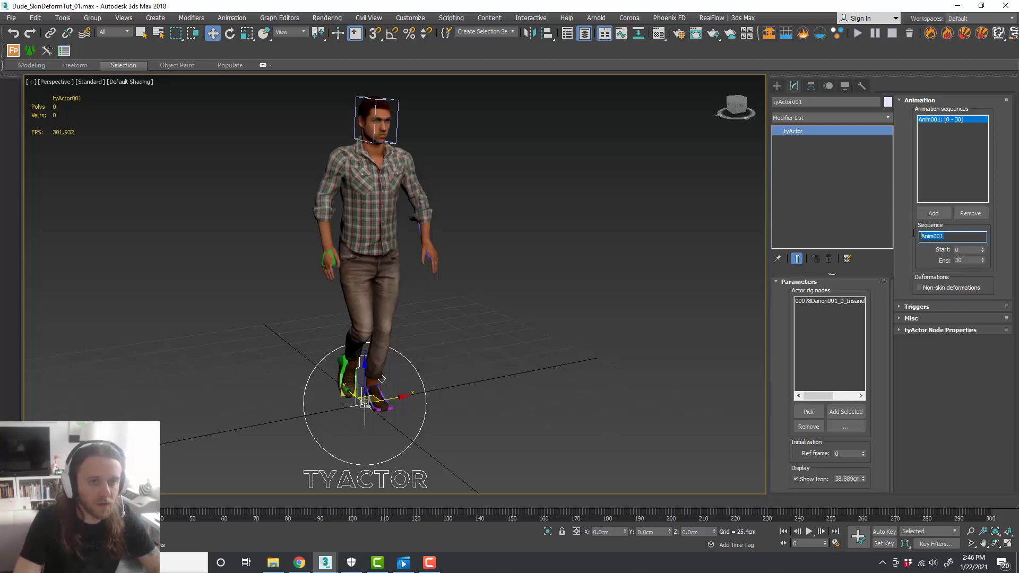
text(walk)
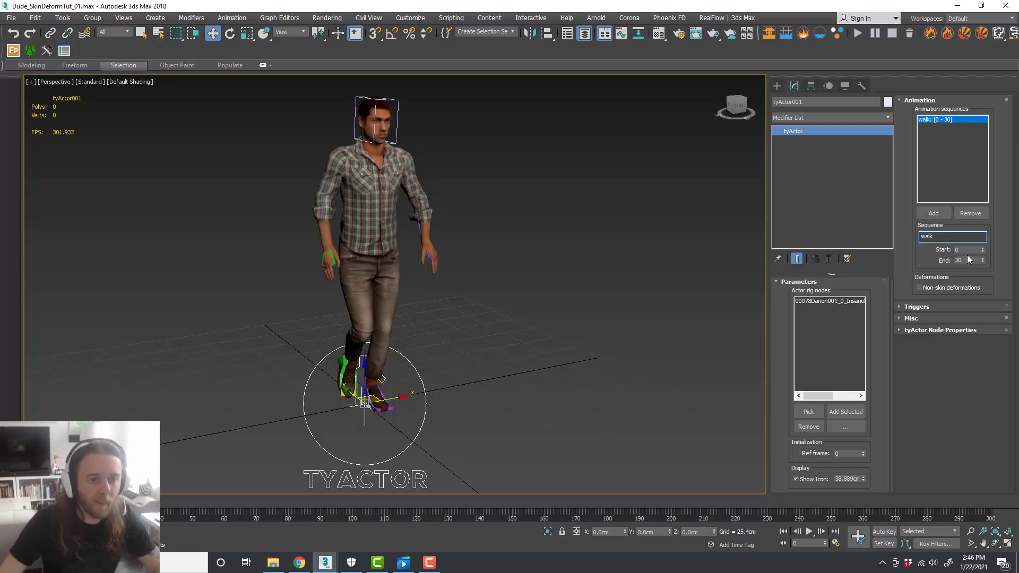
drag(968, 260, 946, 254)
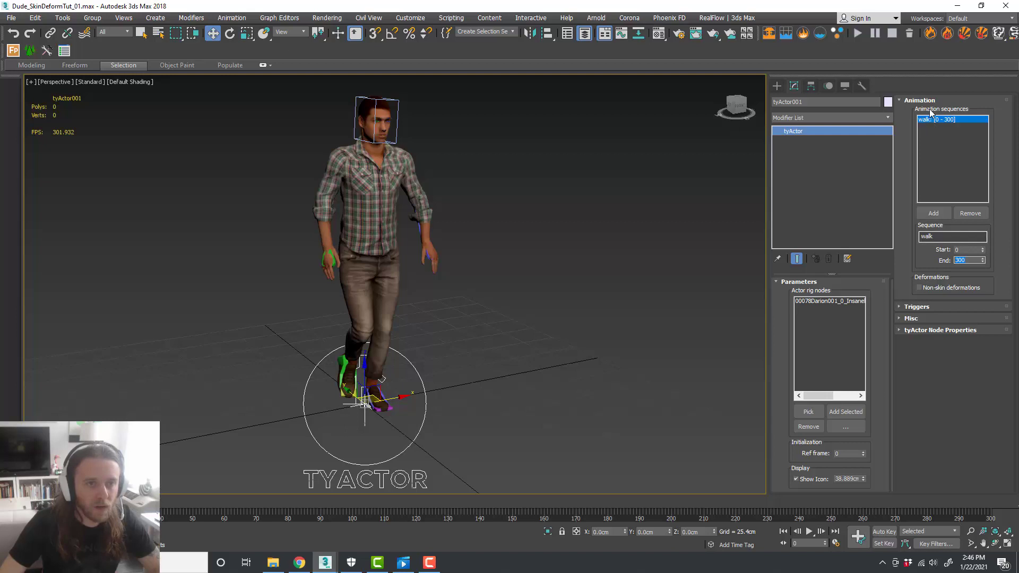
Create a tyFlow object on the ground beside the character
click(514, 304)
scroll(366, 317, down, 4)
alt+middle_drag(485, 364, 507, 352)
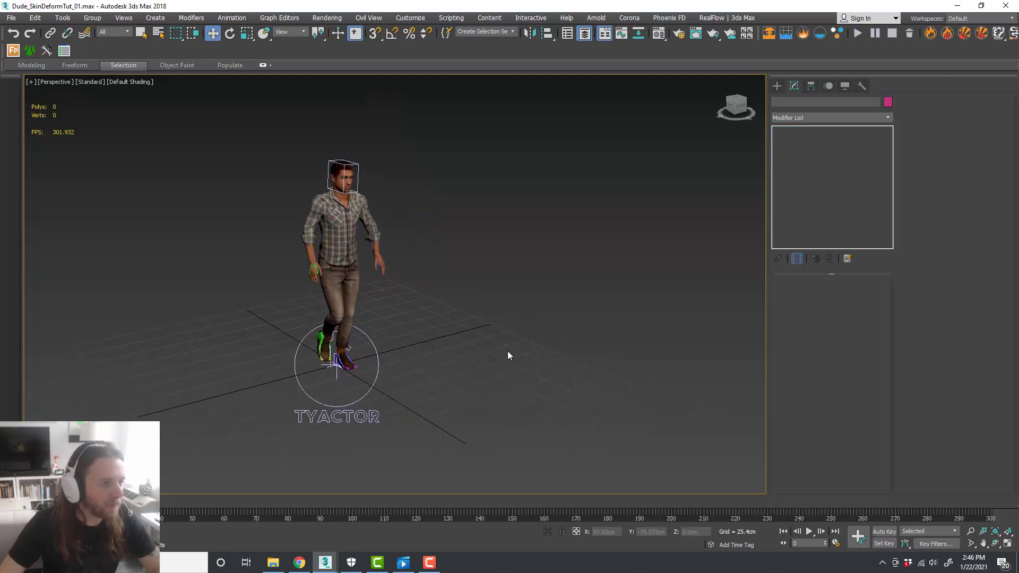
click(777, 86)
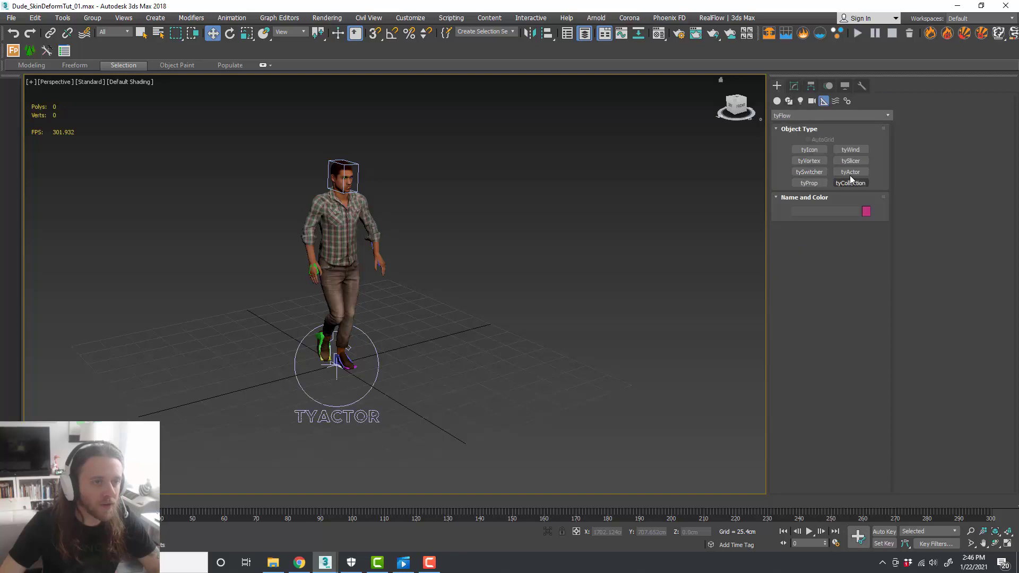
click(779, 101)
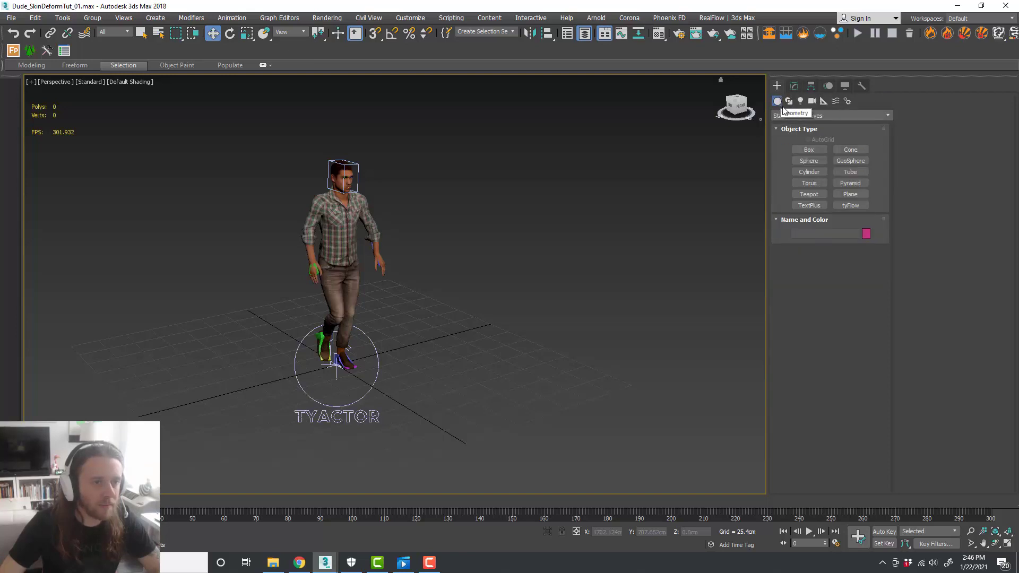
click(851, 205)
click(430, 333)
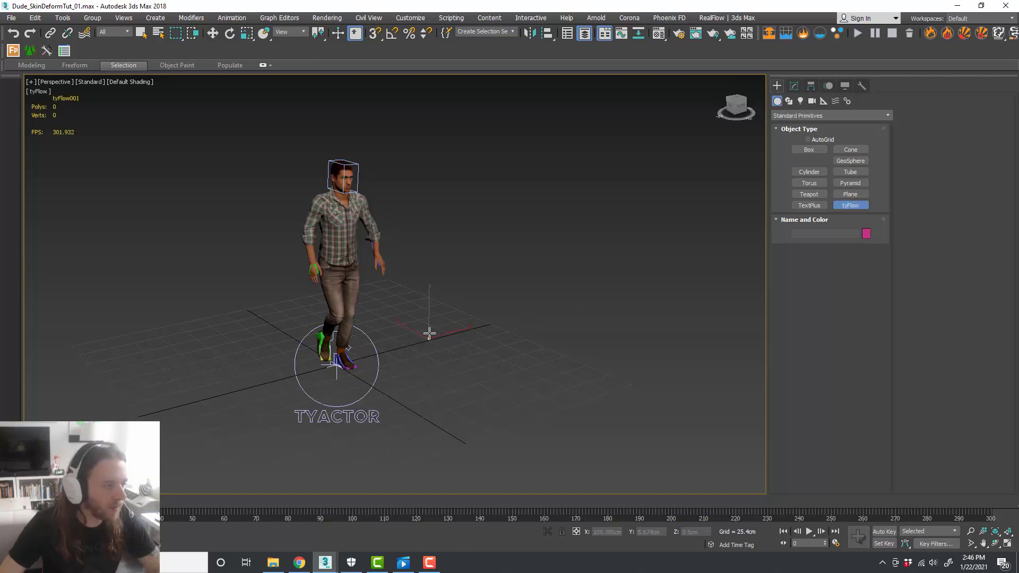
drag(430, 334, 436, 317)
key(w)
alt+middle_drag(556, 381, 440, 348)
scroll(470, 351, down, 3)
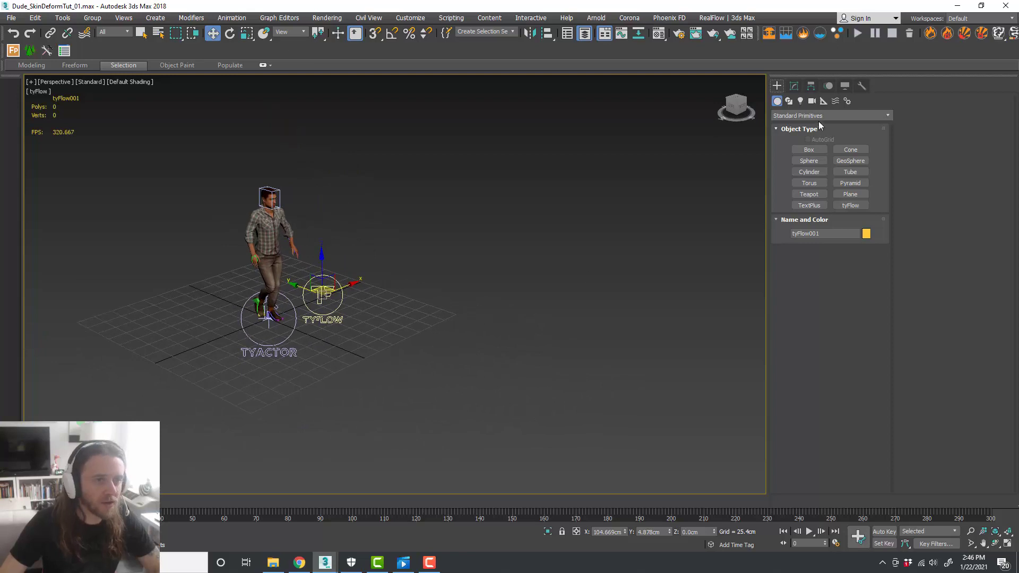
Open the new flow's editor and arrange it beside the character, enlarging its operator canvas and leaving nothing selected
click(795, 86)
click(825, 308)
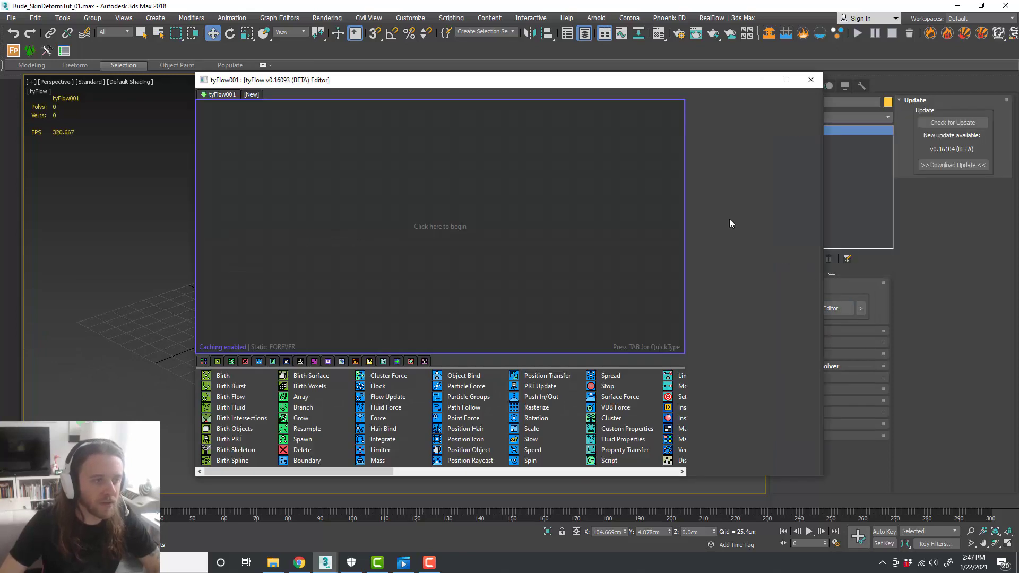
drag(638, 85, 735, 85)
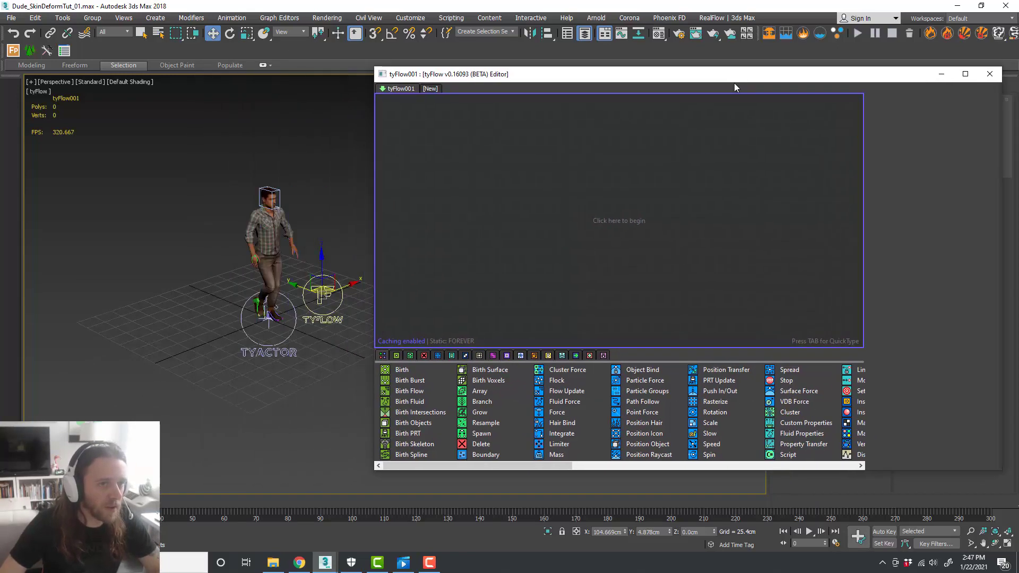
drag(371, 472, 394, 504)
middle_drag(283, 345, 243, 350)
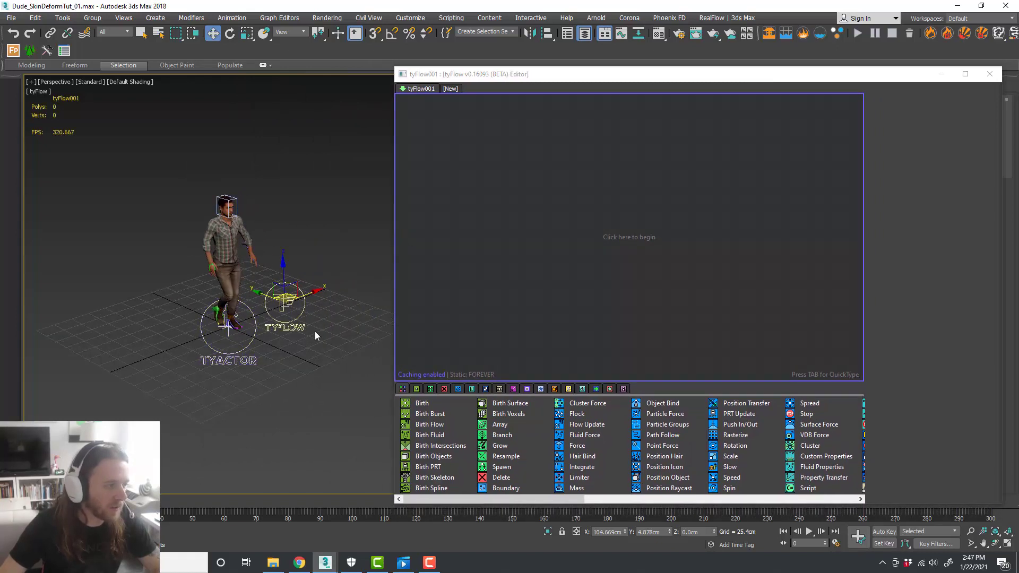
mouse_move(316, 336)
alt+middle_down()
mouse_move(345, 339)
mouse_move(325, 338)
alt+middle_up()
middle_drag(325, 338, 291, 333)
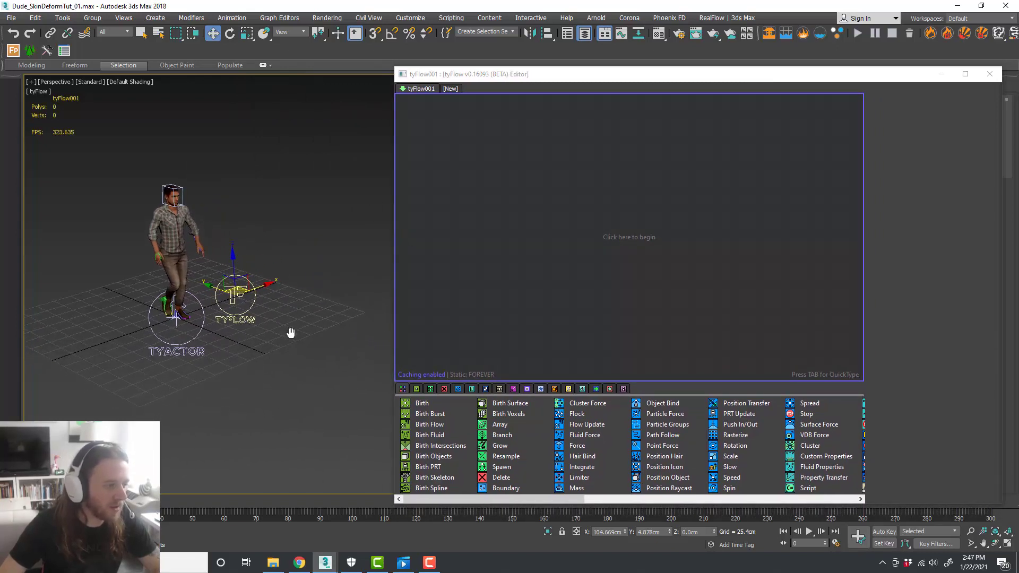
click(389, 374)
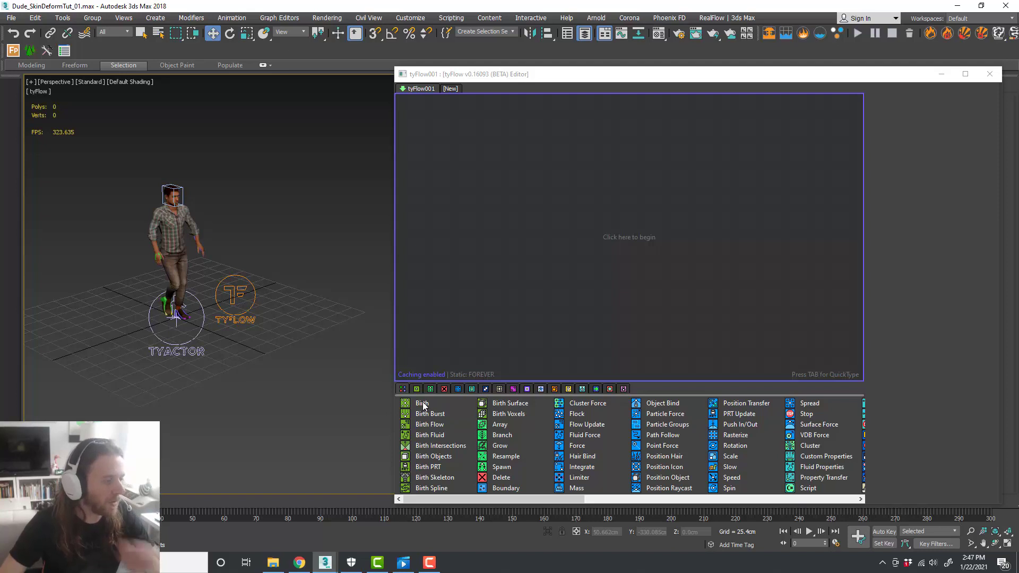
Add a Birth operator in a new event, with its end at frame 0 and a total of 1 particle
drag(423, 402, 542, 176)
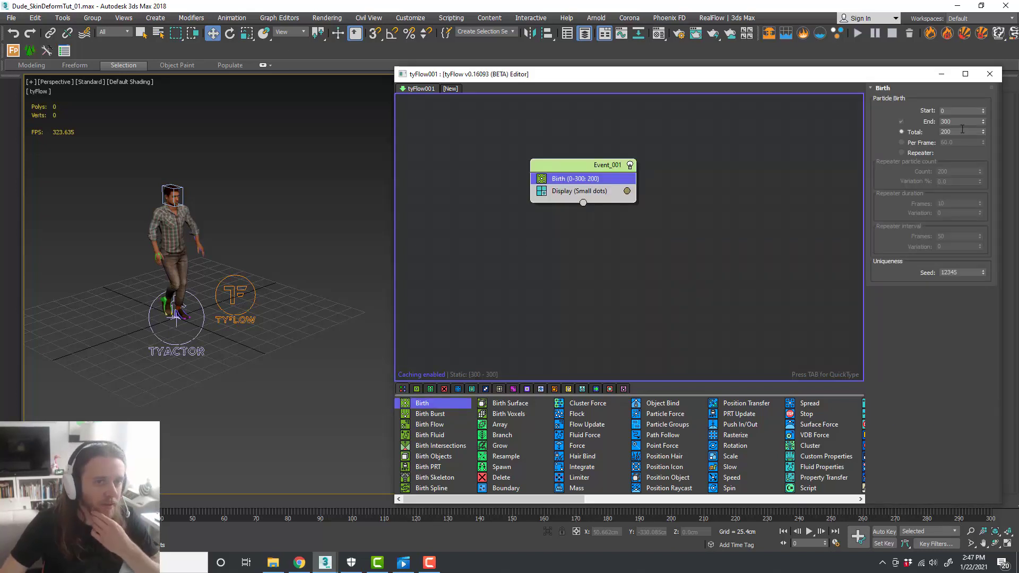
right_click(984, 123)
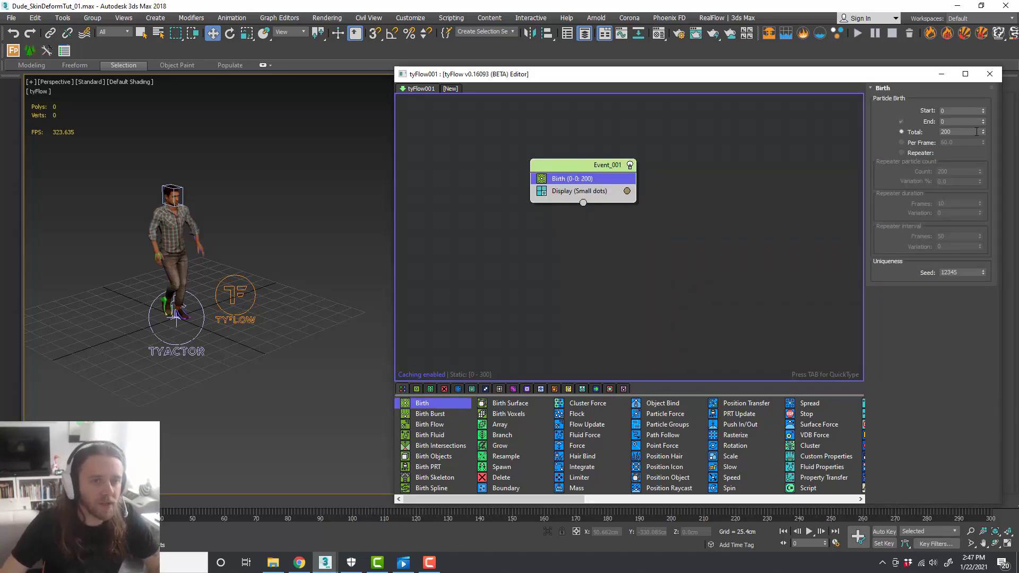
middle_drag(680, 236, 649, 224)
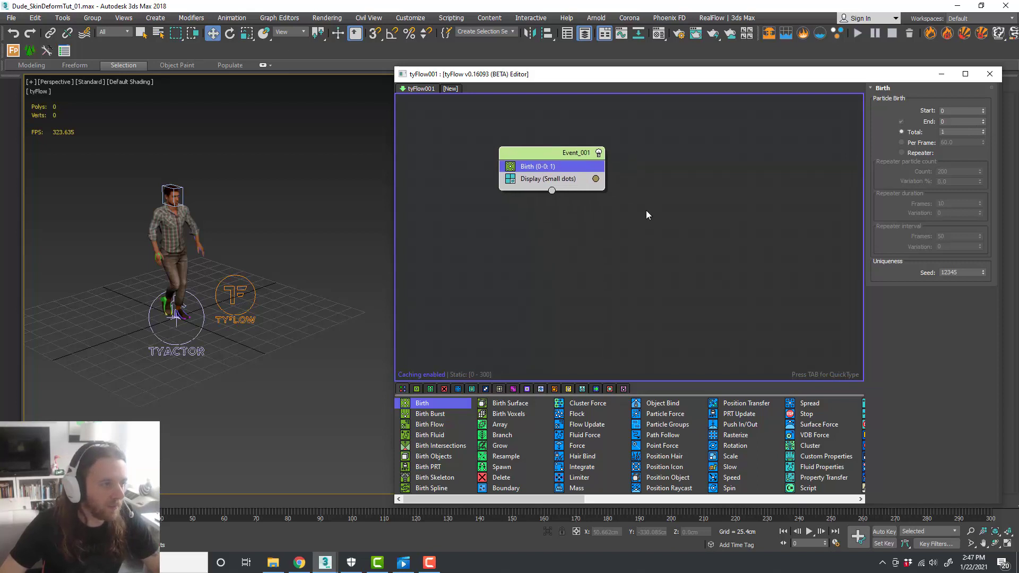
click(649, 224)
click(570, 179)
click(638, 236)
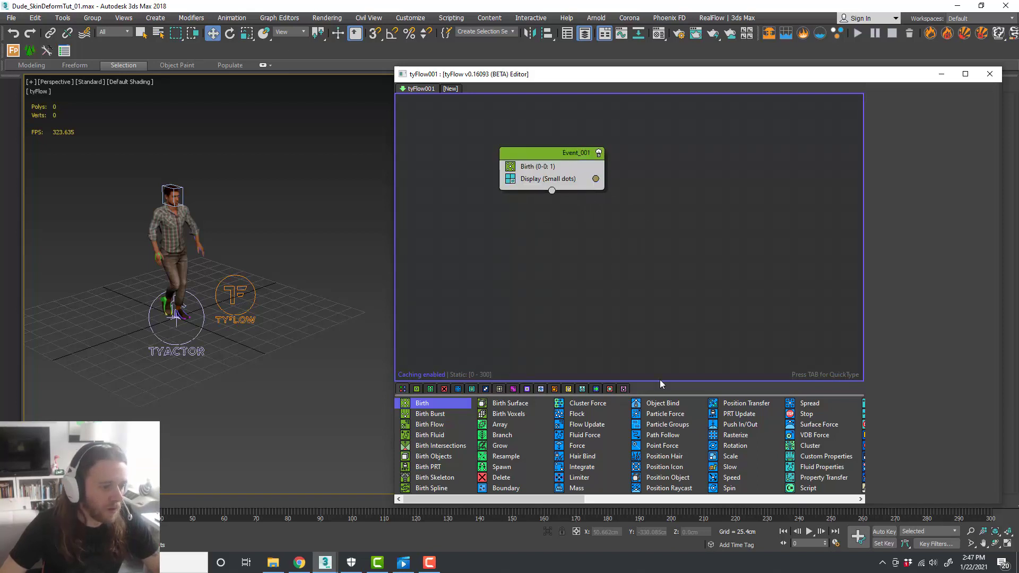
Add an Actor operator to the birth event and place it between Birth and Display
scroll(671, 406, down, 3)
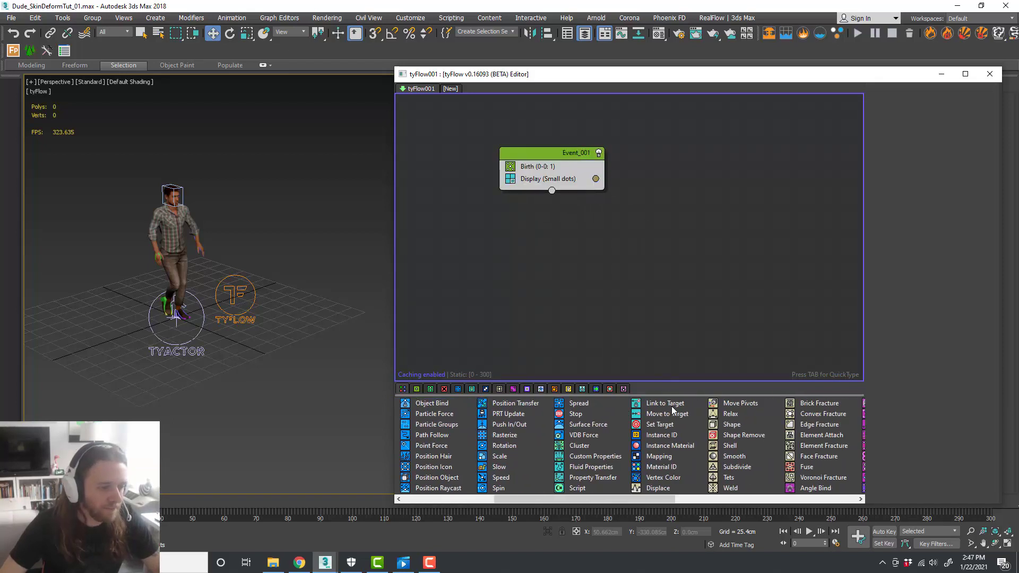
scroll(672, 406, down, 3)
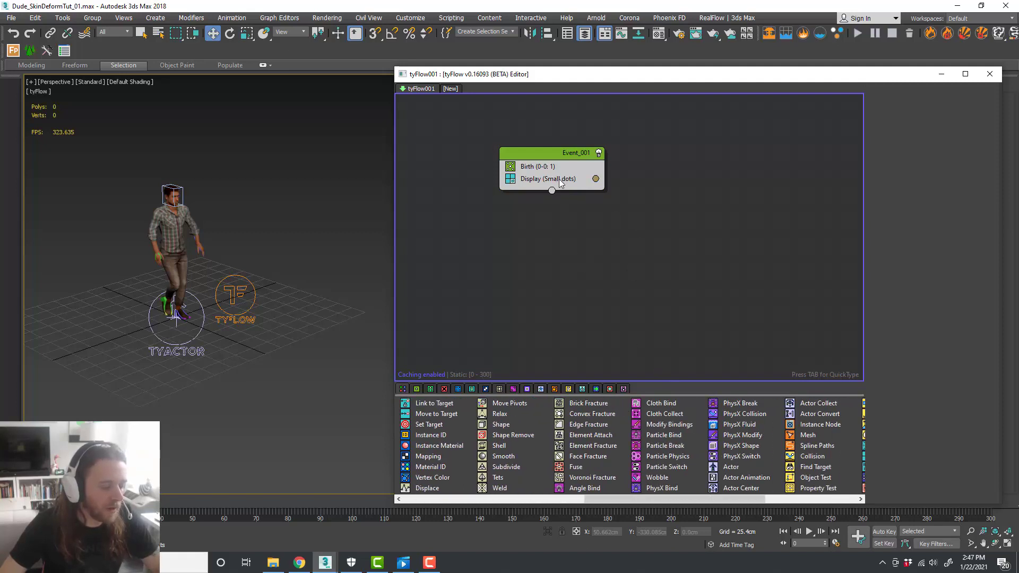
key(Tab)
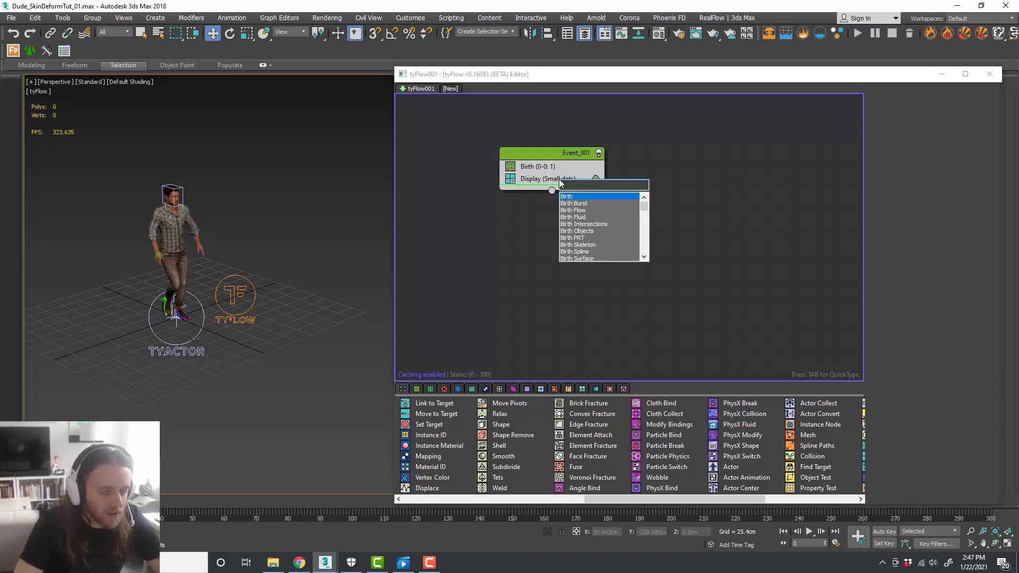
text(actor)
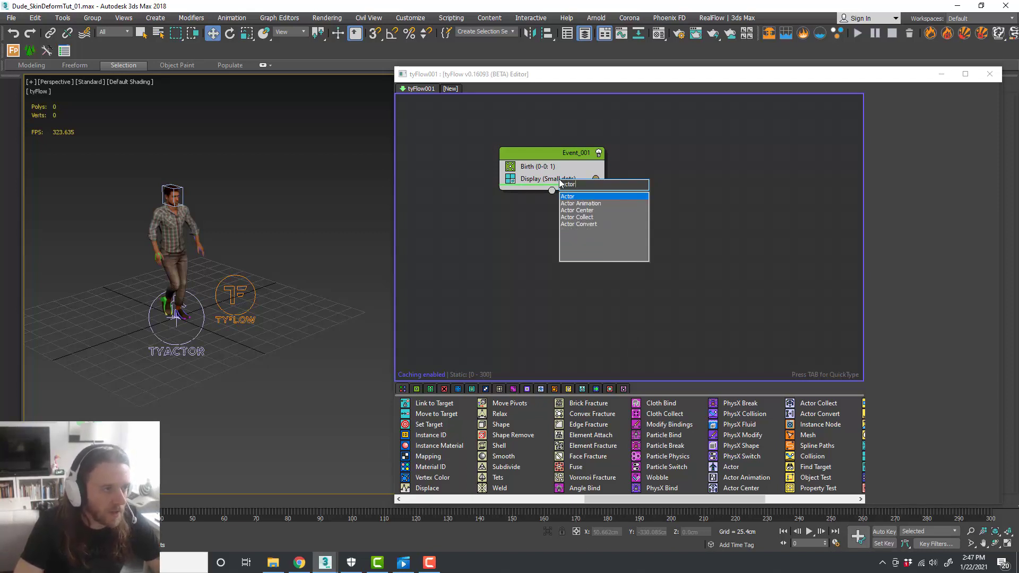
key(Return)
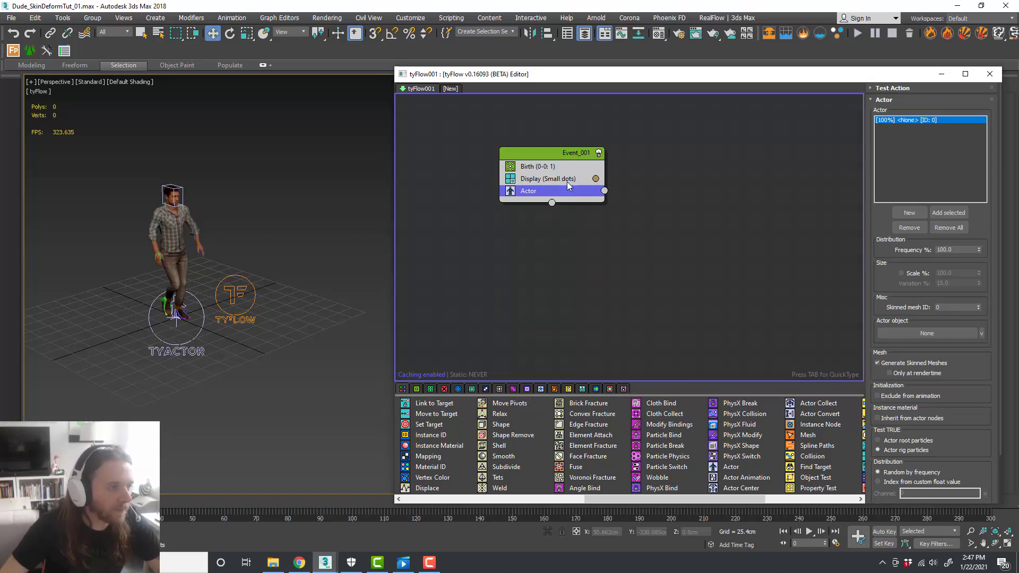
drag(569, 190, 579, 181)
Remove the Actor operator's empty entry and add the tyActor helper from the scene to its list
click(909, 227)
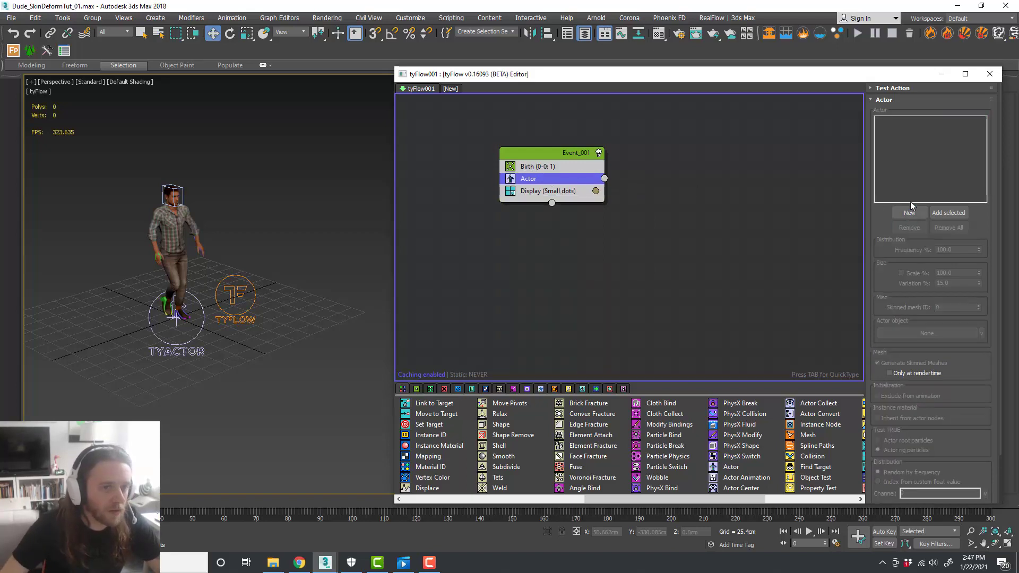
click(192, 340)
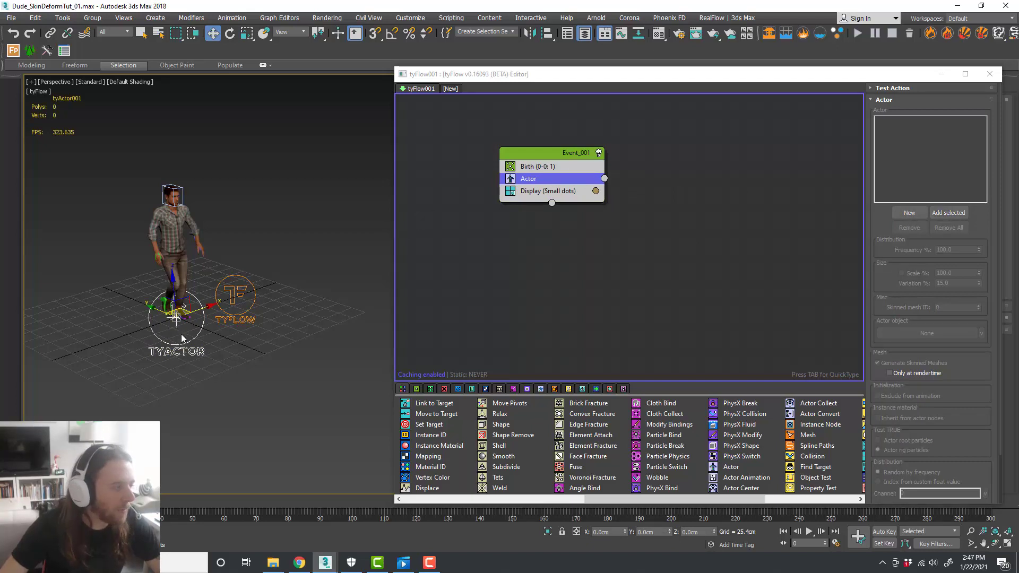
click(949, 213)
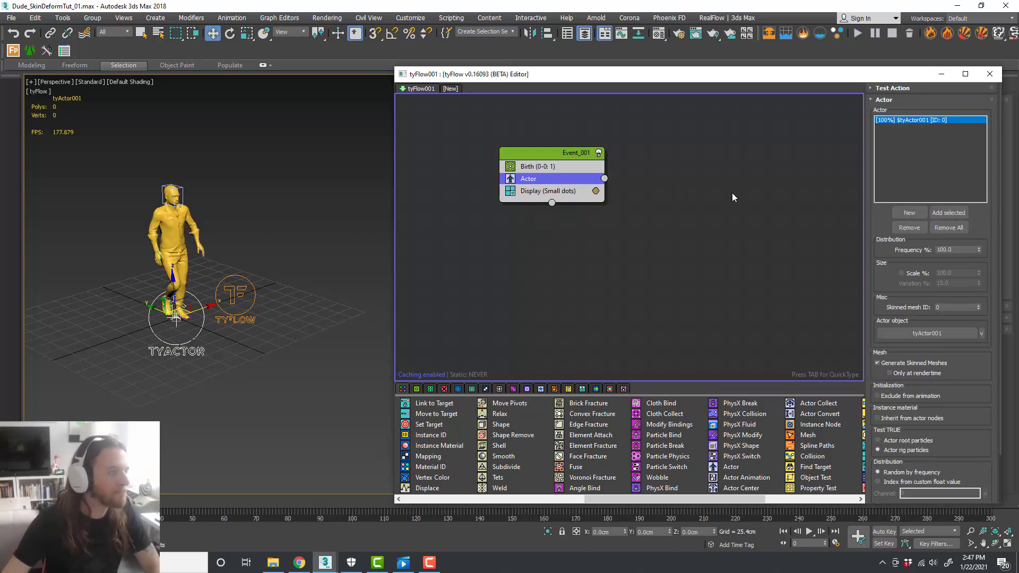
Hide the Bip layer in the Layer Explorer so only the tyFlow-generated character is displayed, and close the explorer
middle_drag(285, 297, 311, 303)
scroll(193, 265, up, 3)
alt+middle_drag(252, 285, 254, 281)
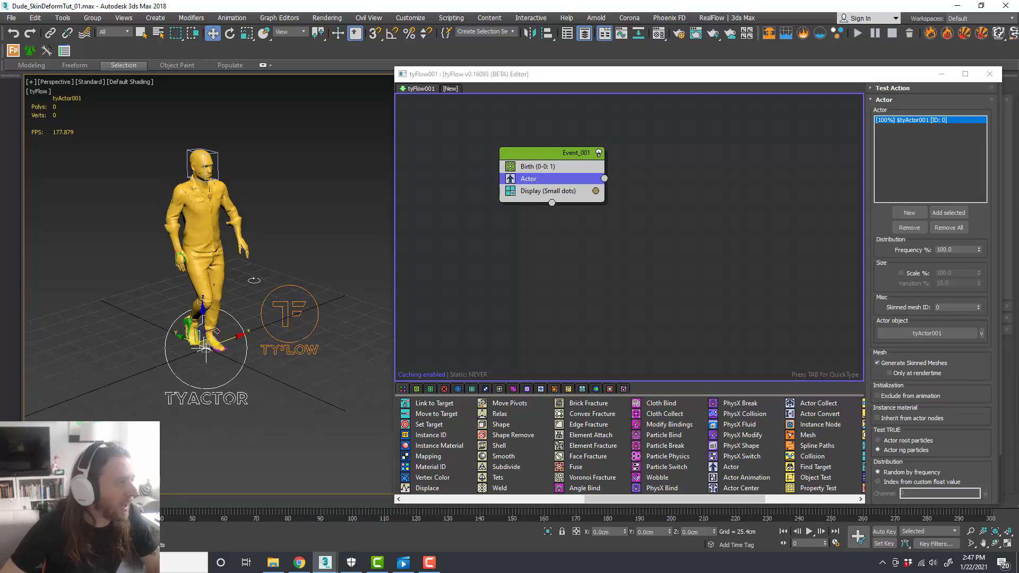
scroll(206, 231, up, 3)
scroll(223, 208, down, 3)
middle_drag(258, 245, 277, 237)
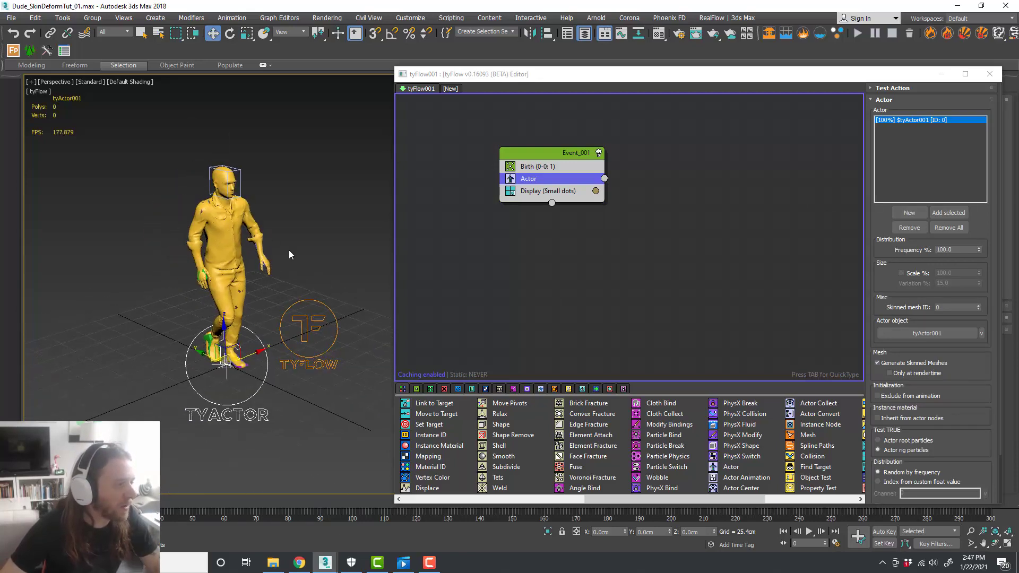
drag(586, 74, 771, 180)
drag(1018, 96, 384, 98)
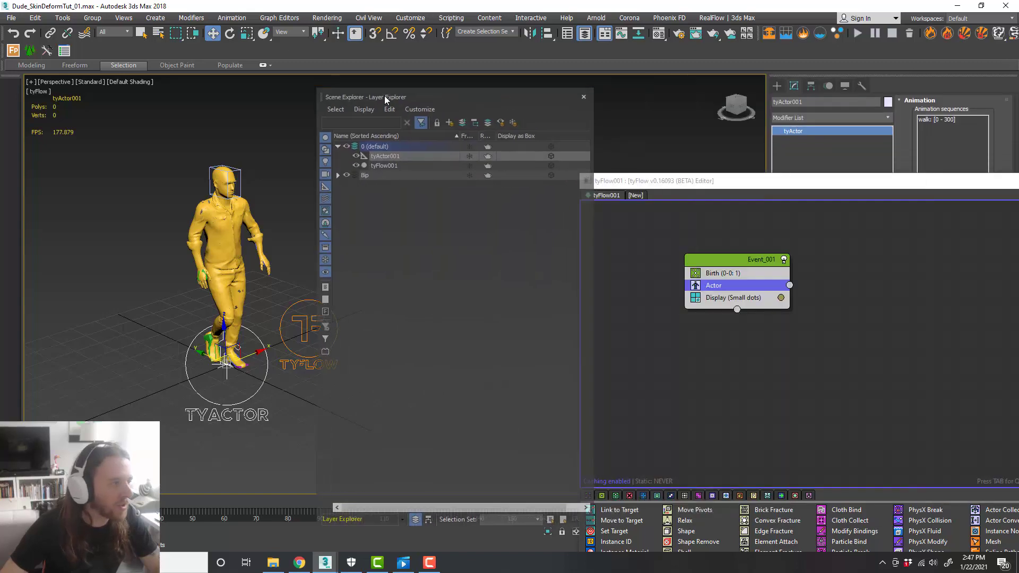
click(346, 176)
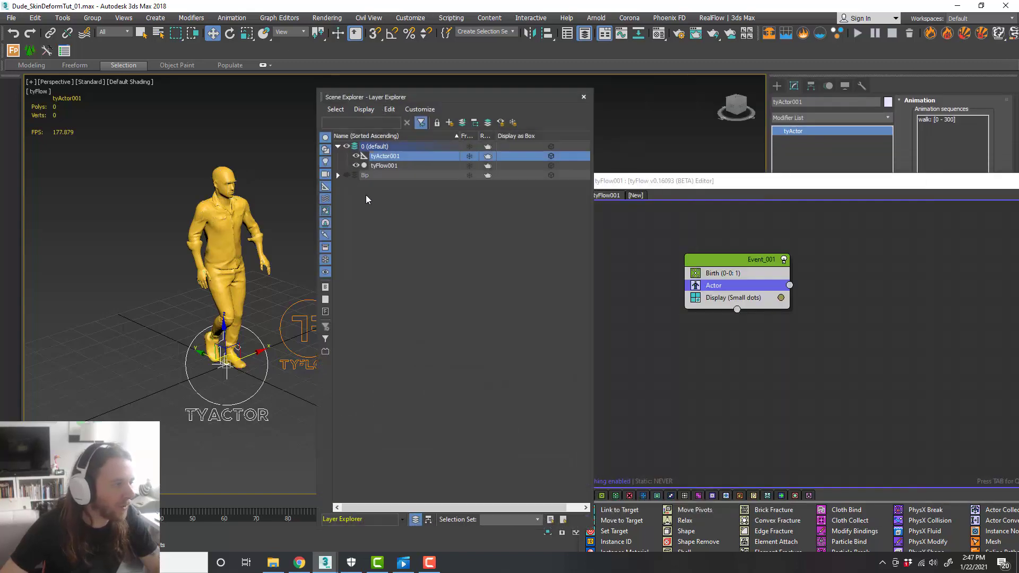
click(585, 98)
Clear the selection, view the generated actor, and move the tyFlow editor back so its operator settings are fully visible
middle_drag(317, 304, 353, 277)
scroll(311, 264, up, 3)
scroll(324, 270, down, 3)
click(340, 274)
middle_drag(269, 291, 266, 319)
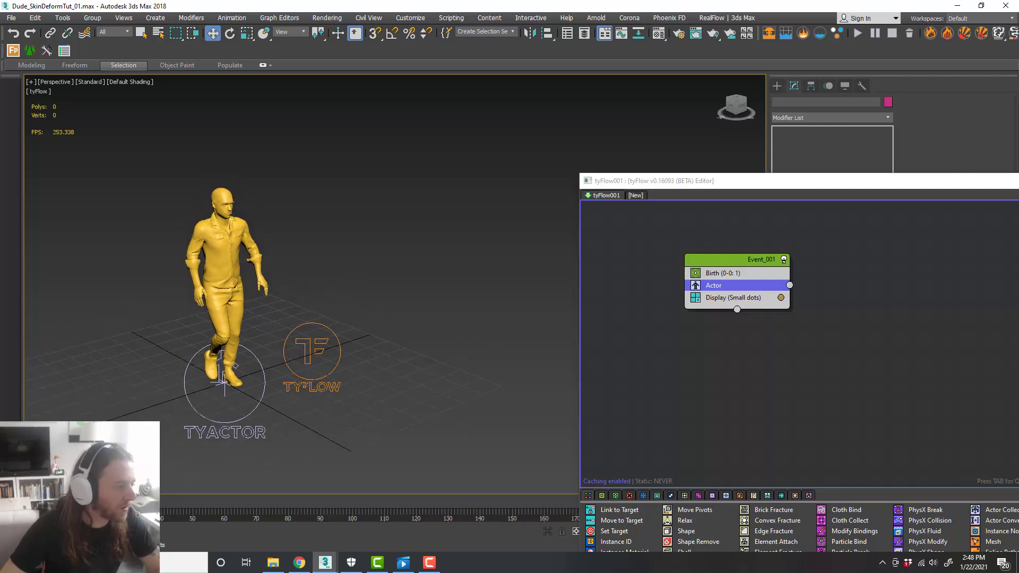
mouse_move(68, 502)
mouse_down()
mouse_move(316, 495)
mouse_move(128, 507)
mouse_move(245, 517)
mouse_move(63, 512)
mouse_up()
drag(816, 176, 574, 60)
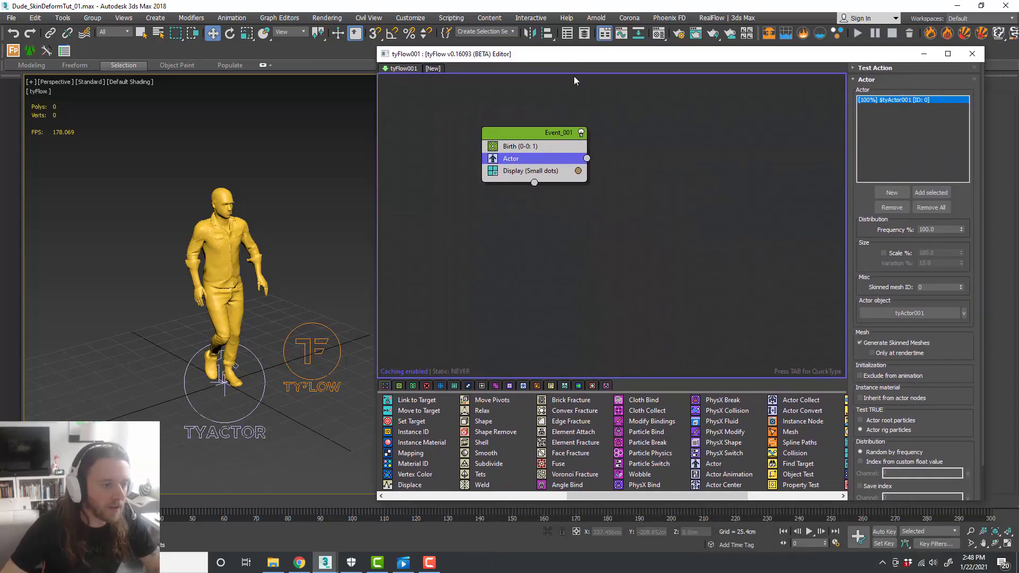
Add an Actor Animation operator between Actor and Display in the birth event and set its sequence name to walk
click(641, 275)
drag(729, 477, 707, 452)
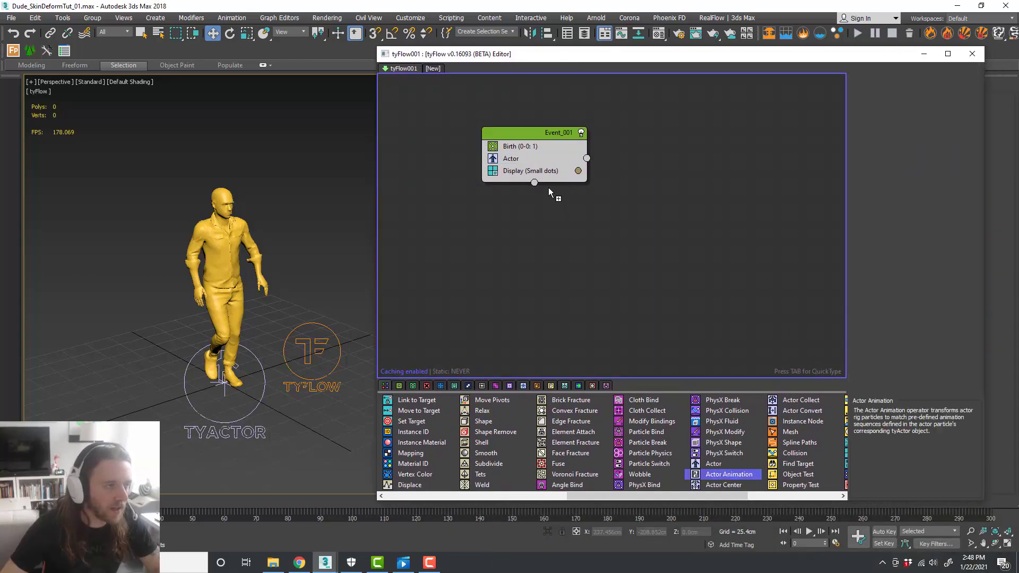
drag(542, 171, 543, 171)
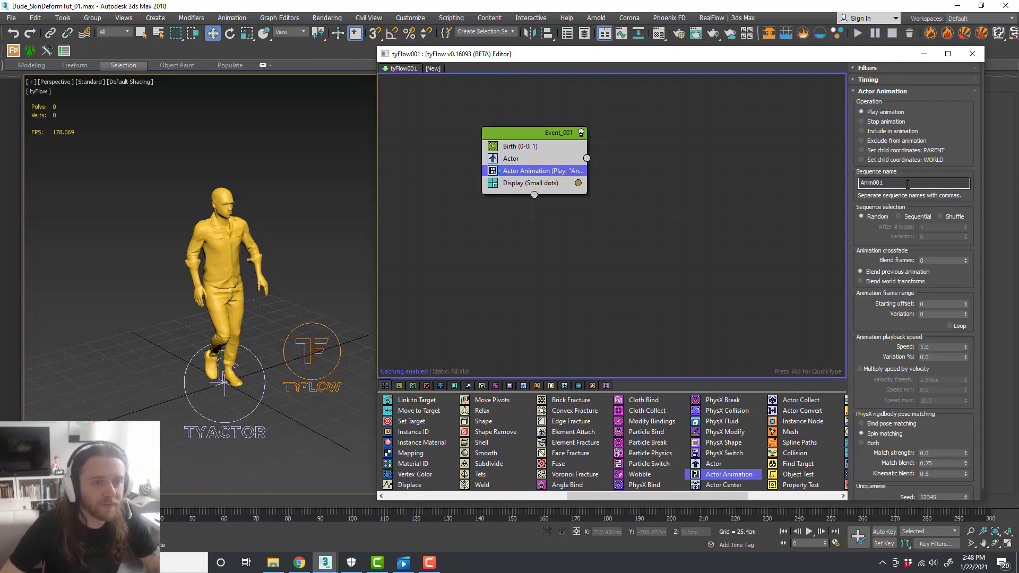
text(walk)
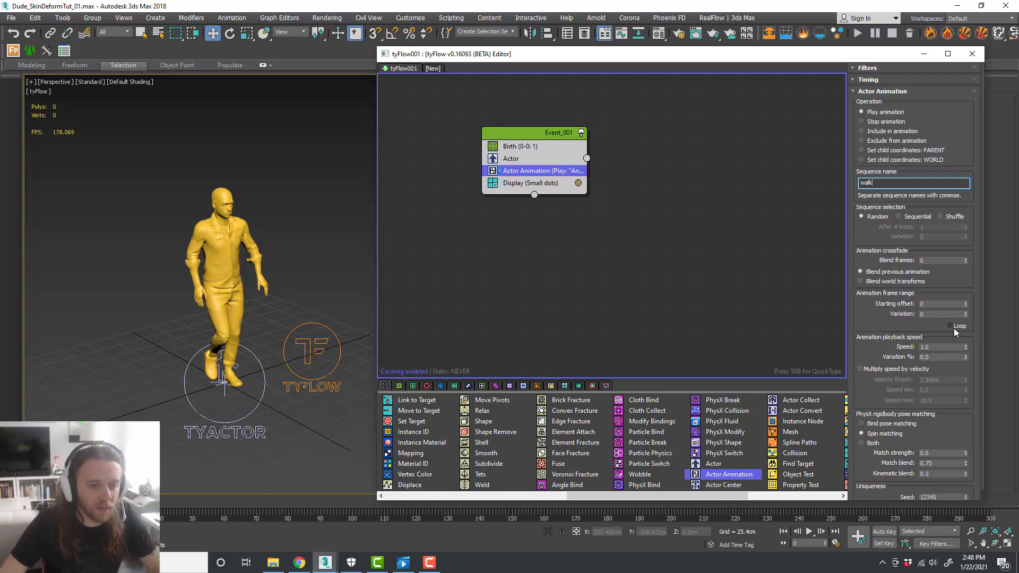
click(699, 301)
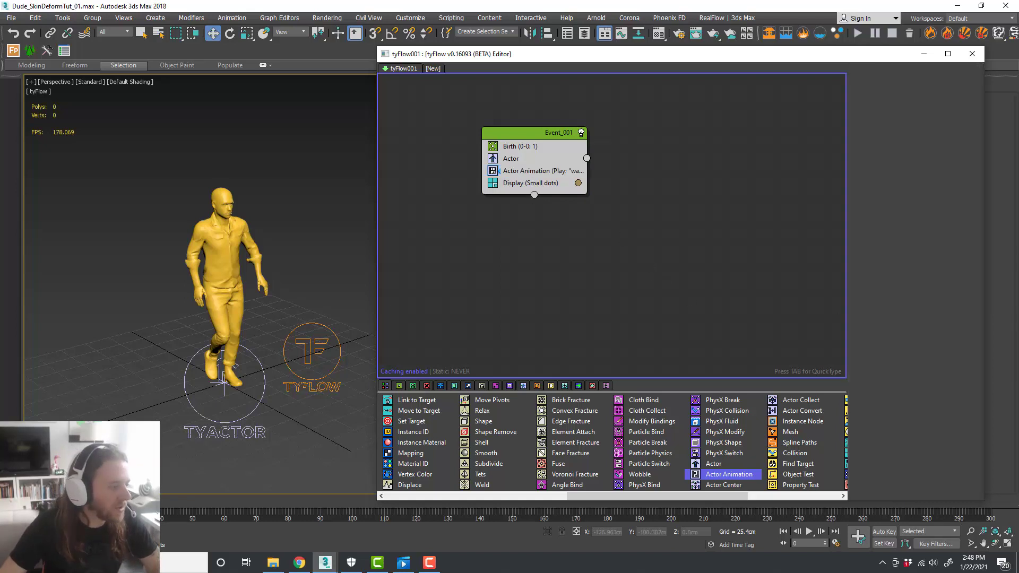
Check the actor's playback, view the Display operator's settings, and toggle the birth event off and on to refresh the simulation
drag(33, 502, 81, 502)
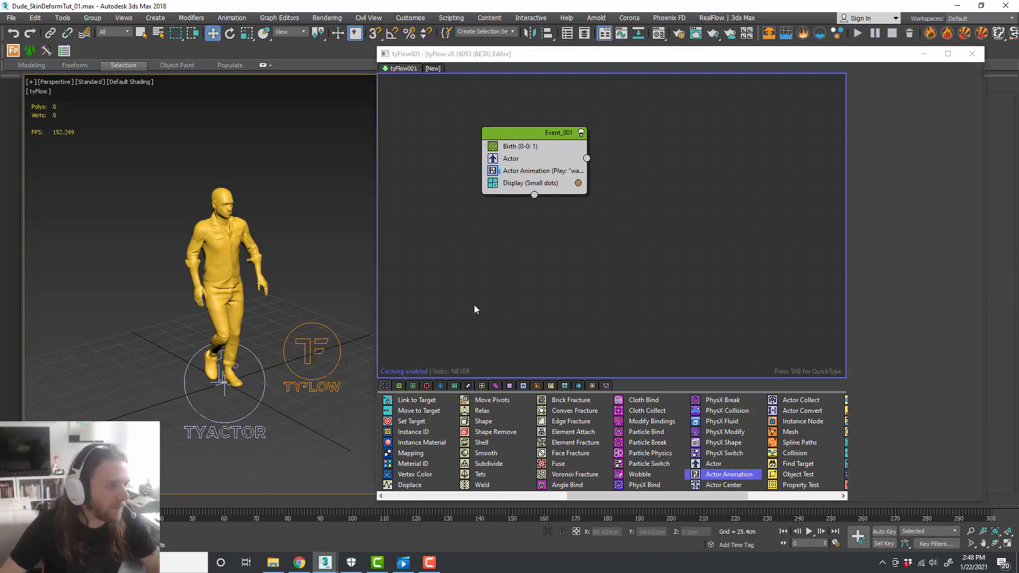
click(555, 184)
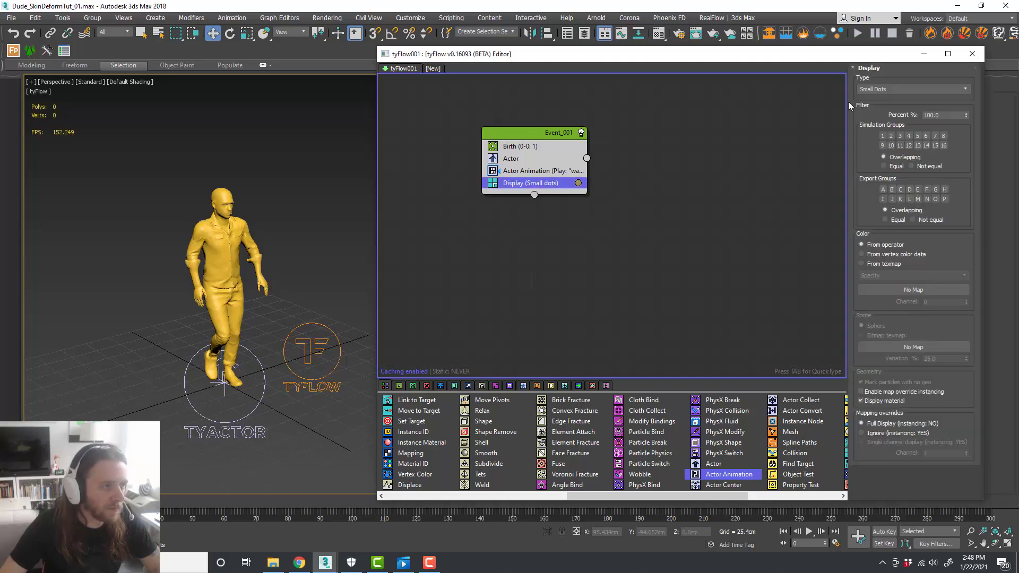
click(702, 152)
click(582, 133)
click(582, 133)
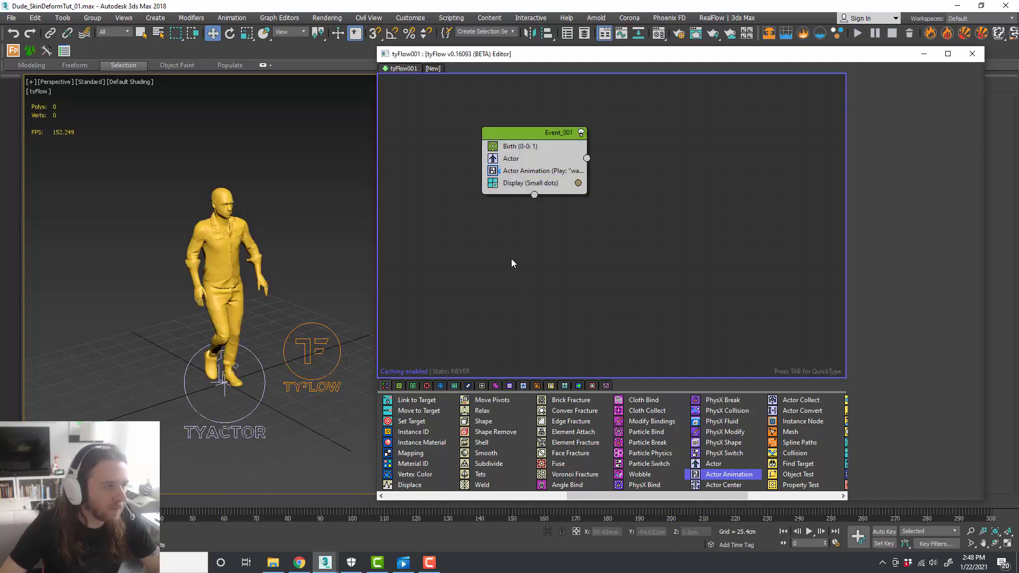
Examine the generated actor's walk animation from several angles while scrubbing through the timeline
mouse_move(66, 502)
mouse_down()
mouse_move(365, 505)
mouse_move(58, 502)
mouse_up()
scroll(174, 315, down, 2)
alt+middle_drag(233, 373, 276, 354)
middle_drag(231, 357, 269, 341)
mouse_move(72, 502)
mouse_down()
mouse_move(360, 492)
mouse_move(178, 486)
mouse_move(311, 476)
mouse_move(332, 480)
mouse_move(72, 486)
mouse_up()
key(w)
middle_drag(269, 409, 324, 412)
scroll(234, 380, up, 3)
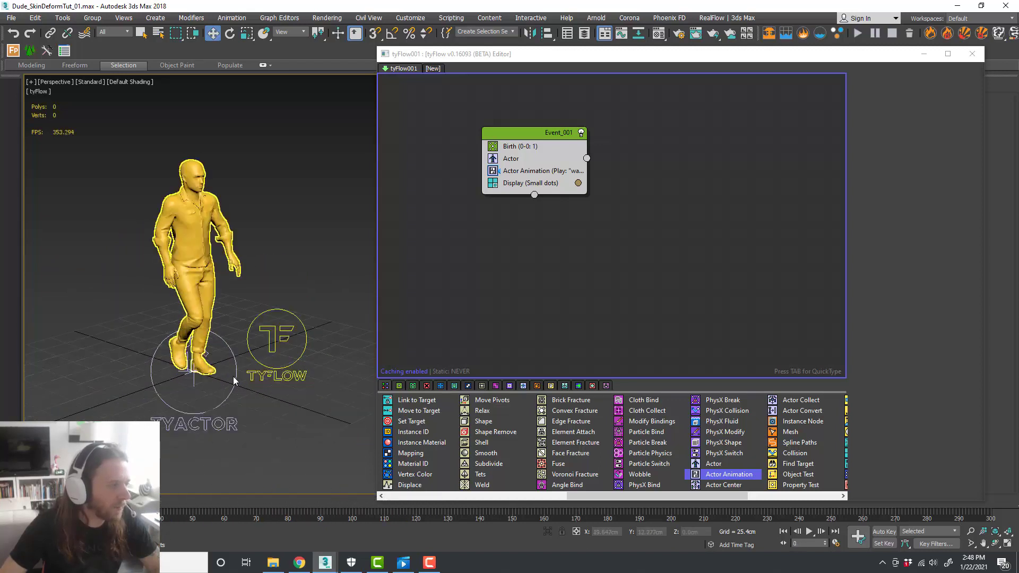
alt+middle_drag(234, 381, 286, 383)
click(679, 256)
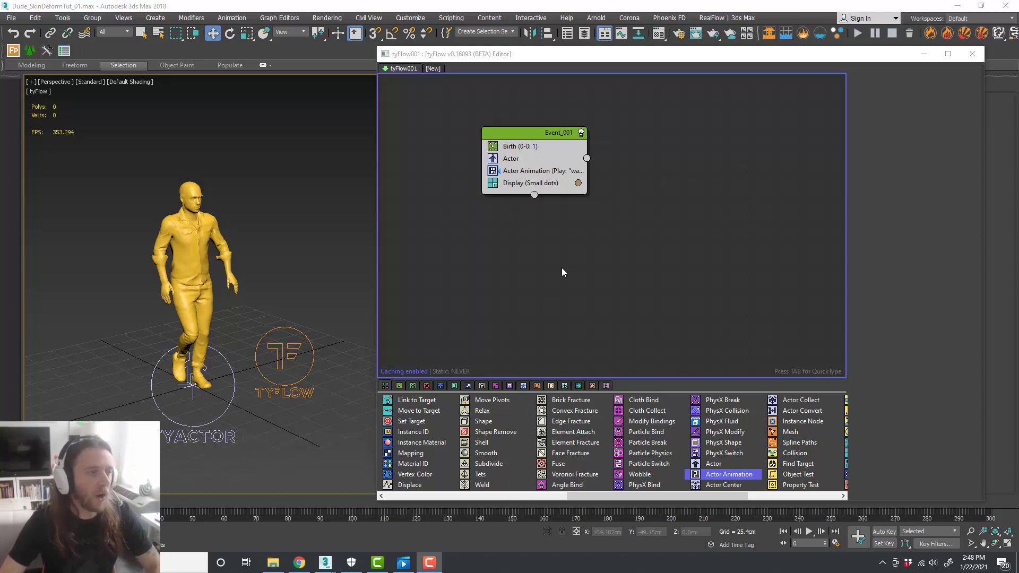
mouse_move(51, 502)
mouse_down()
mouse_move(174, 502)
mouse_move(47, 502)
mouse_up()
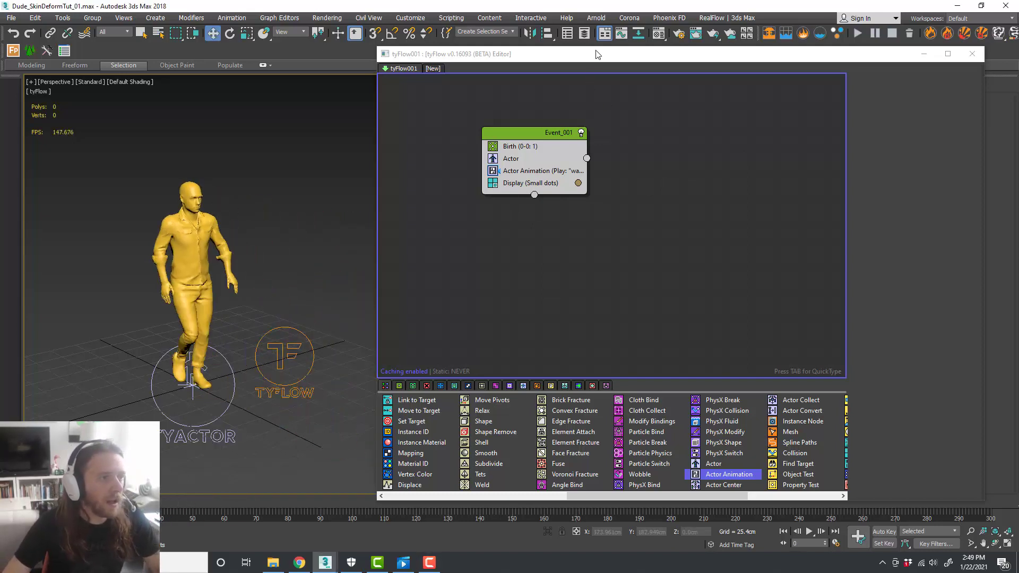
Move the tyFlow editor out of the way and, in the Layer Explorer, show the Bip layer and hide the default layer
drag(596, 53, 1018, 101)
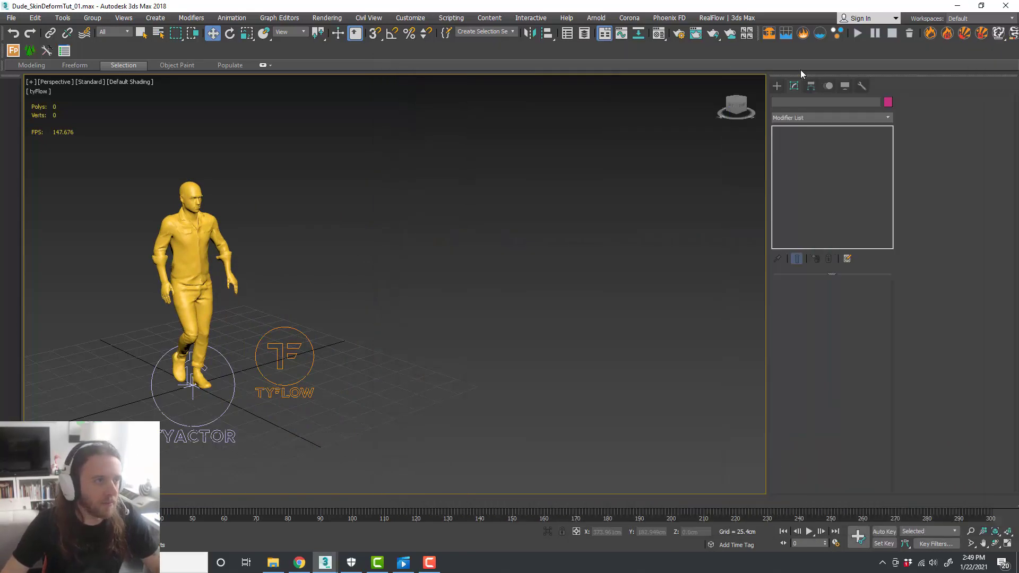
click(587, 34)
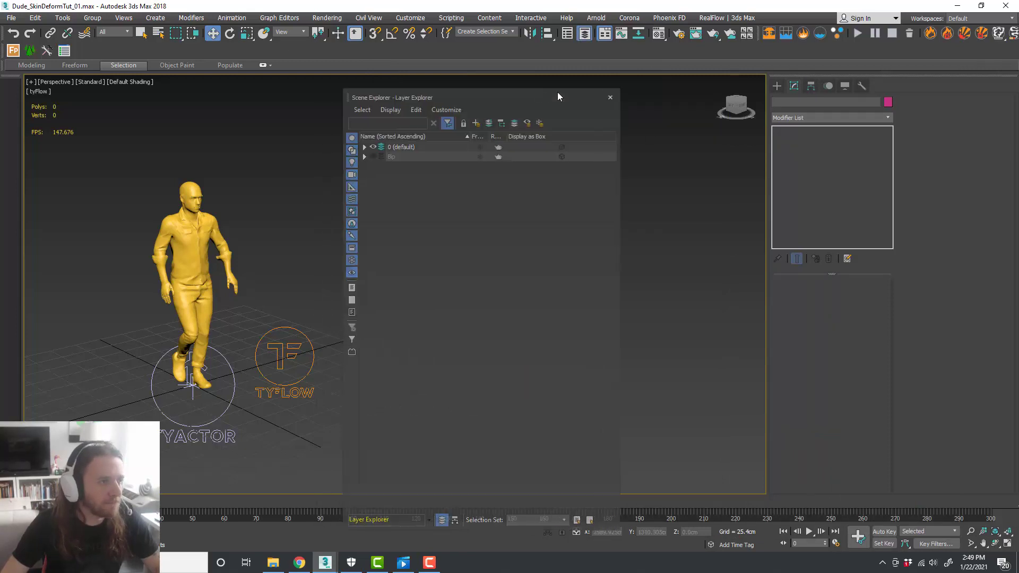
click(496, 154)
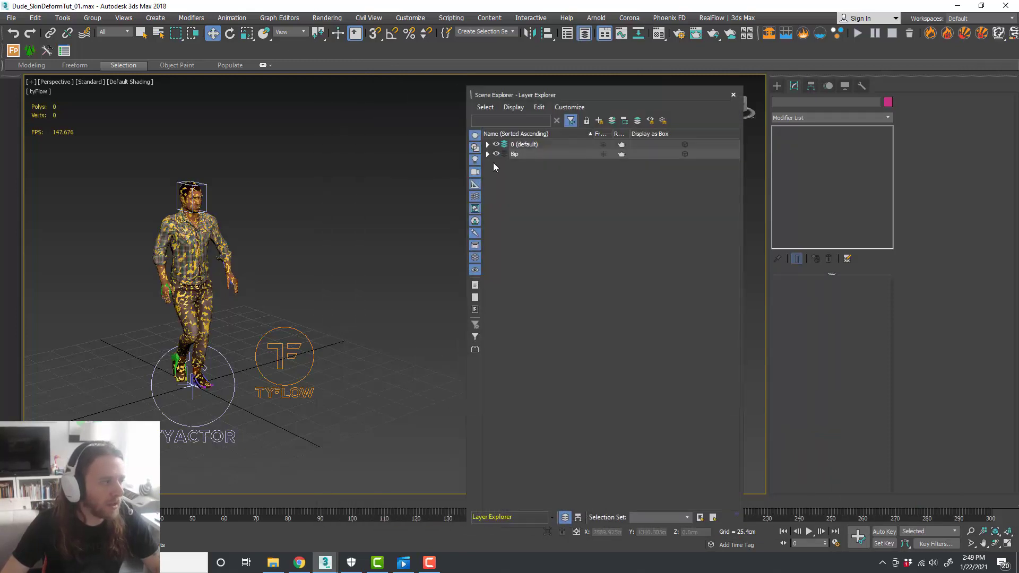
click(497, 145)
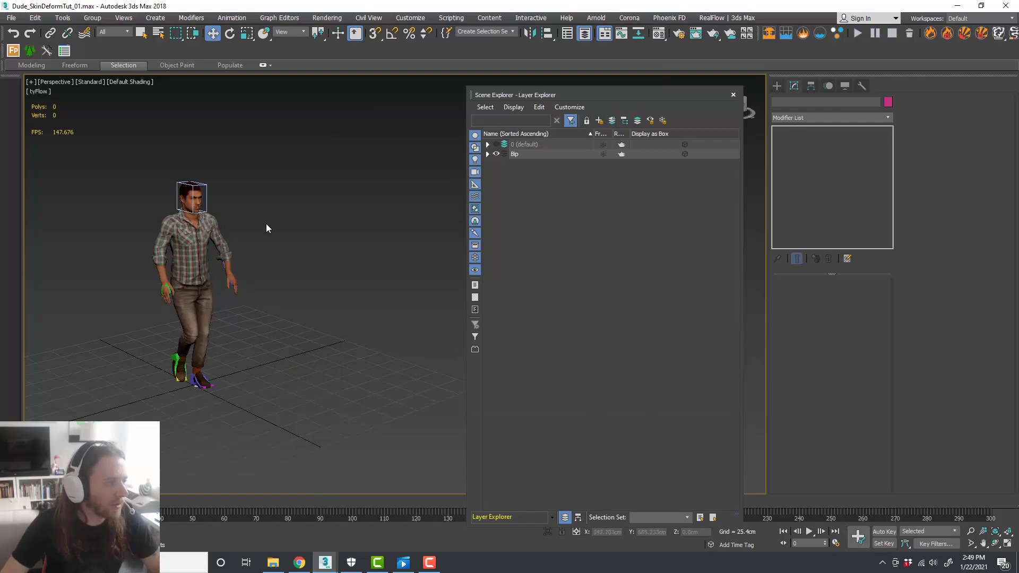
Load the in-place walk loop Walk_01_Relaxed_Loop_IP.bip from the In_Place folder onto the character's biped
middle_drag(266, 225, 295, 231)
scroll(216, 377, up, 3)
click(196, 361)
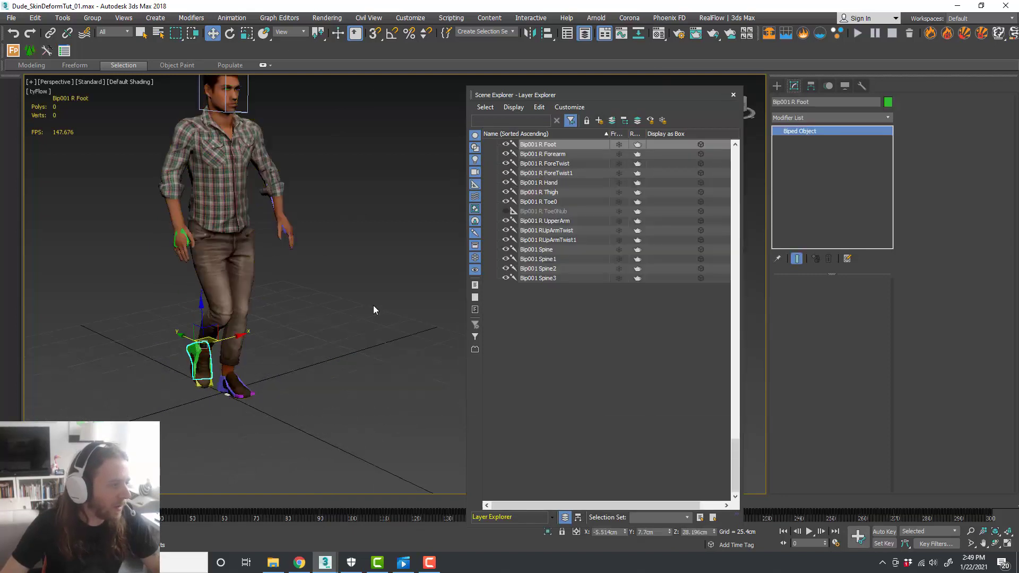
click(826, 88)
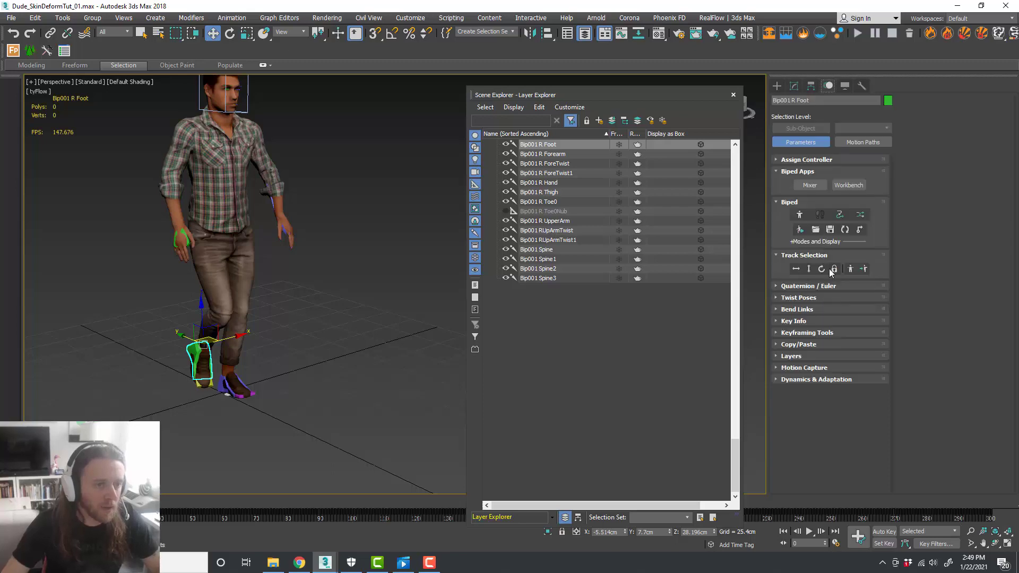
click(816, 229)
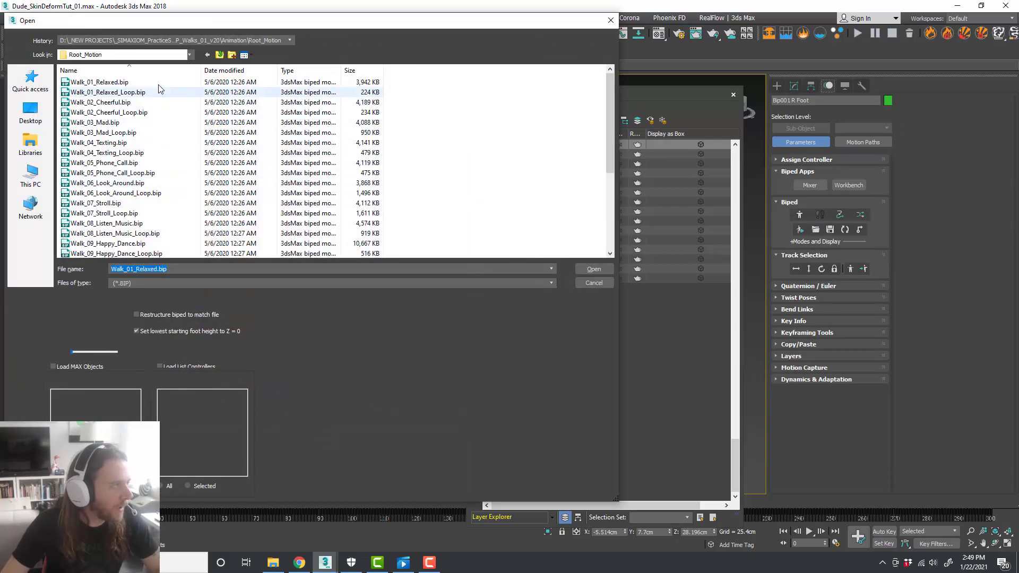
click(188, 55)
click(139, 253)
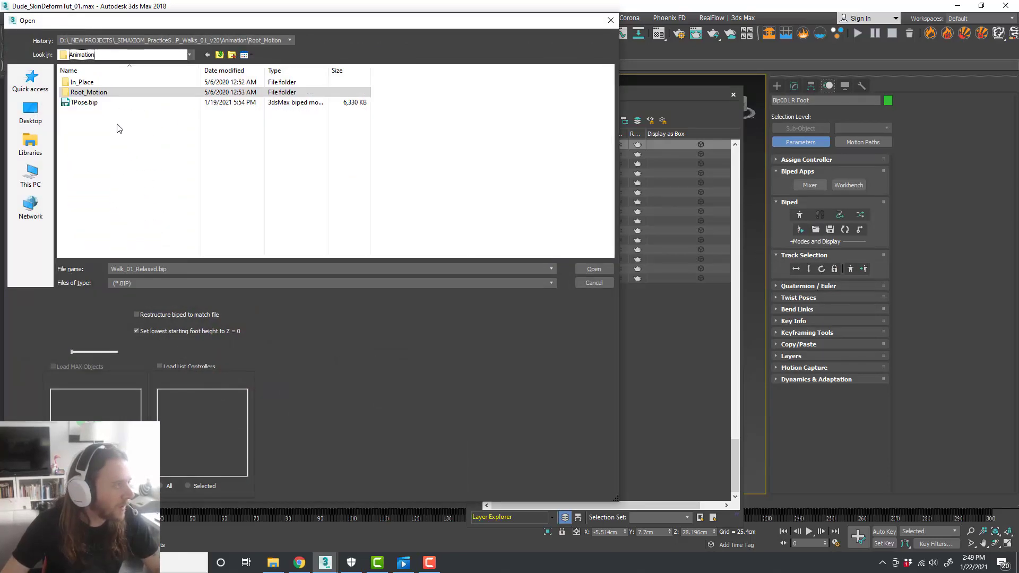
double_click(117, 83)
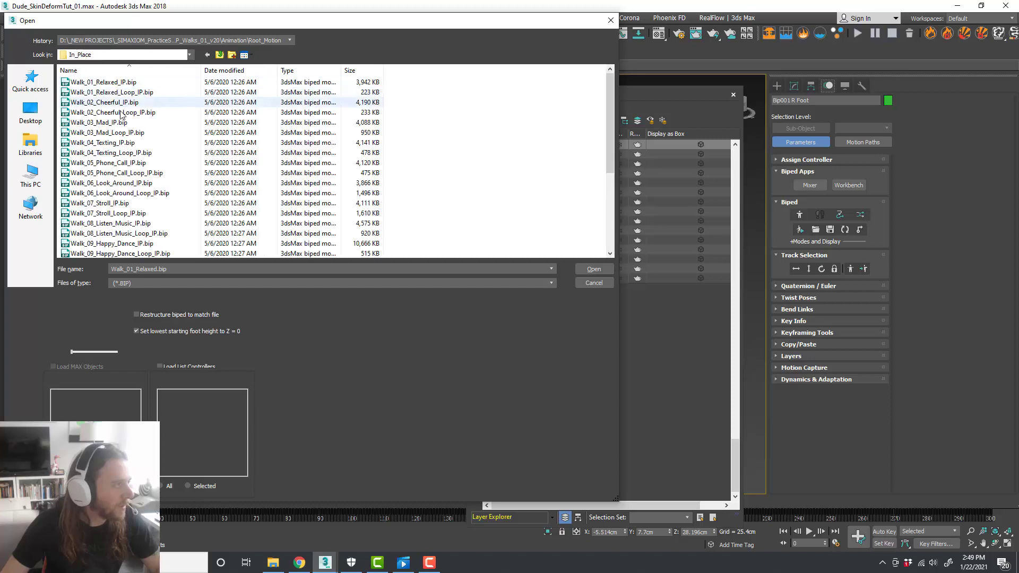
click(157, 94)
click(590, 270)
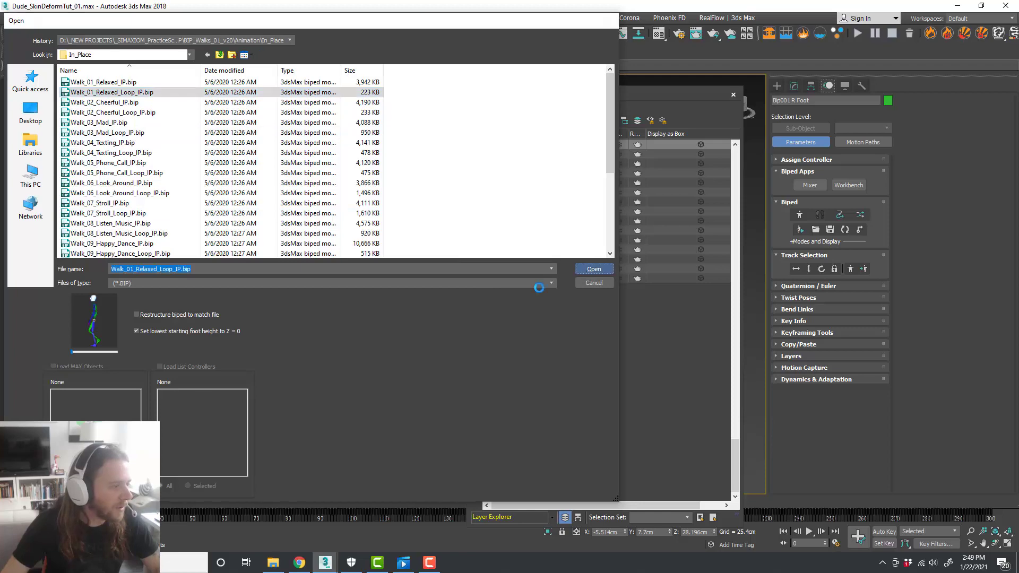
Scrub through the newly loaded biped motion and check how the character walks in place
mouse_move(53, 501)
mouse_down()
mouse_move(173, 503)
mouse_move(53, 502)
mouse_up()
key(w)
middle_drag(212, 406, 229, 446)
mouse_move(53, 502)
mouse_down()
mouse_move(138, 502)
mouse_move(52, 502)
mouse_up()
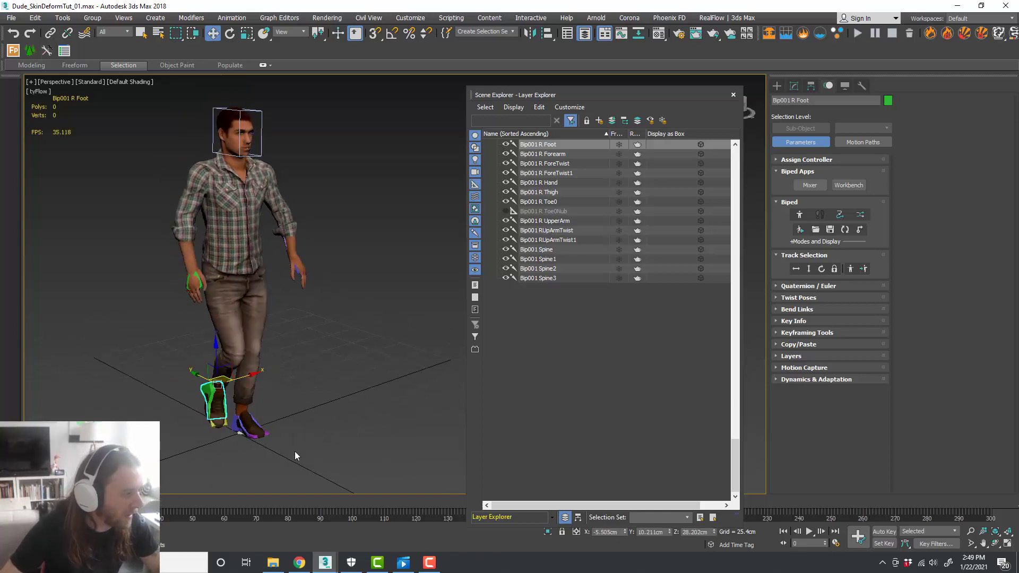
Select the whole character rig and step through its keys in key mode to find the walk loop's last frame
click(340, 456)
drag(136, 98, 136, 100)
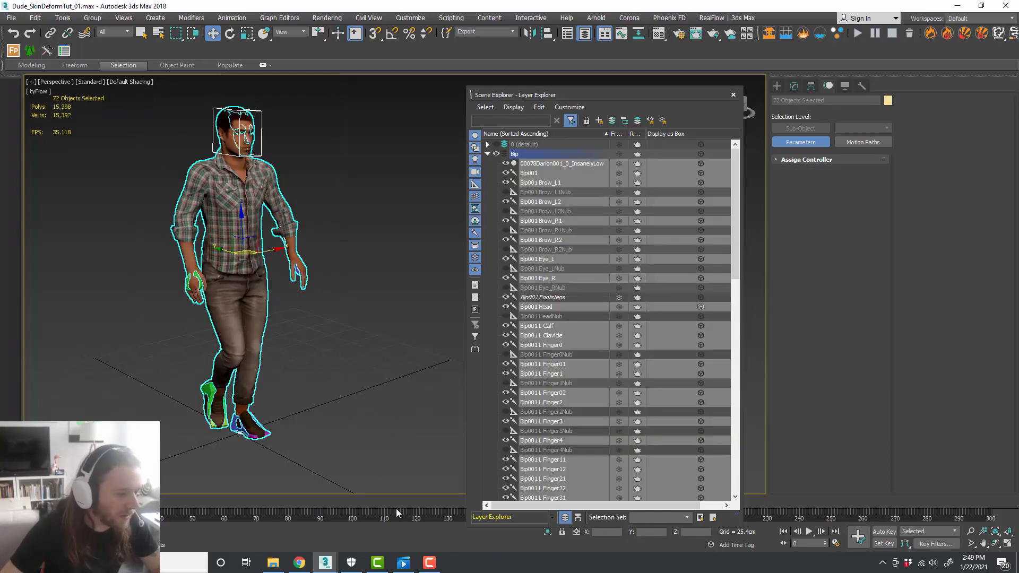
click(785, 544)
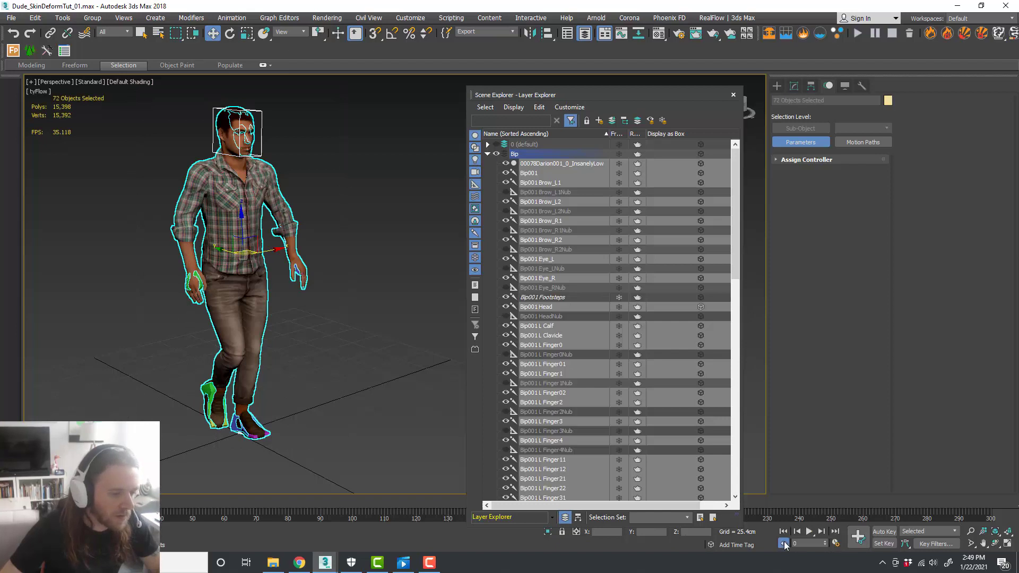
drag(57, 502, 160, 501)
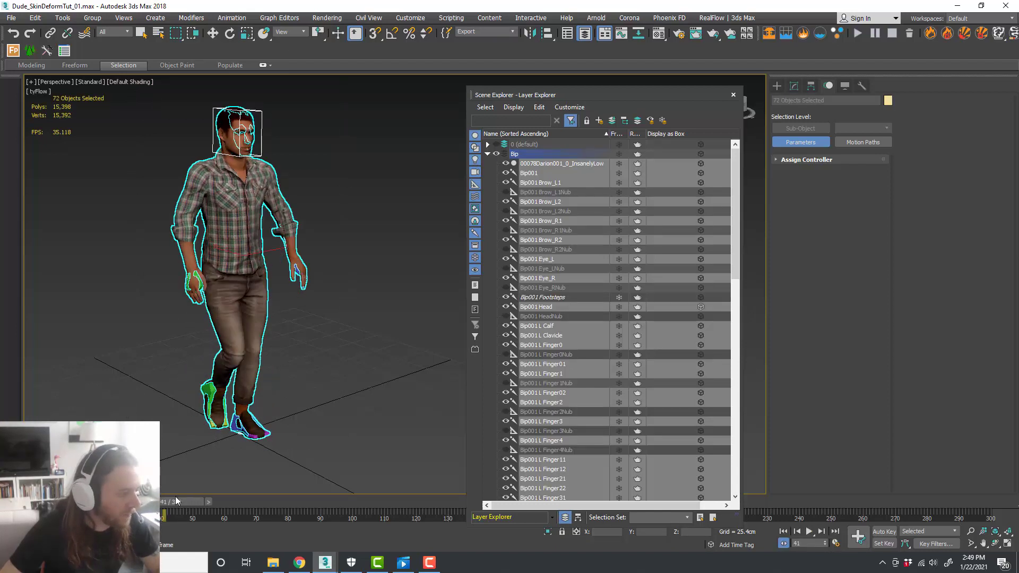
click(134, 502)
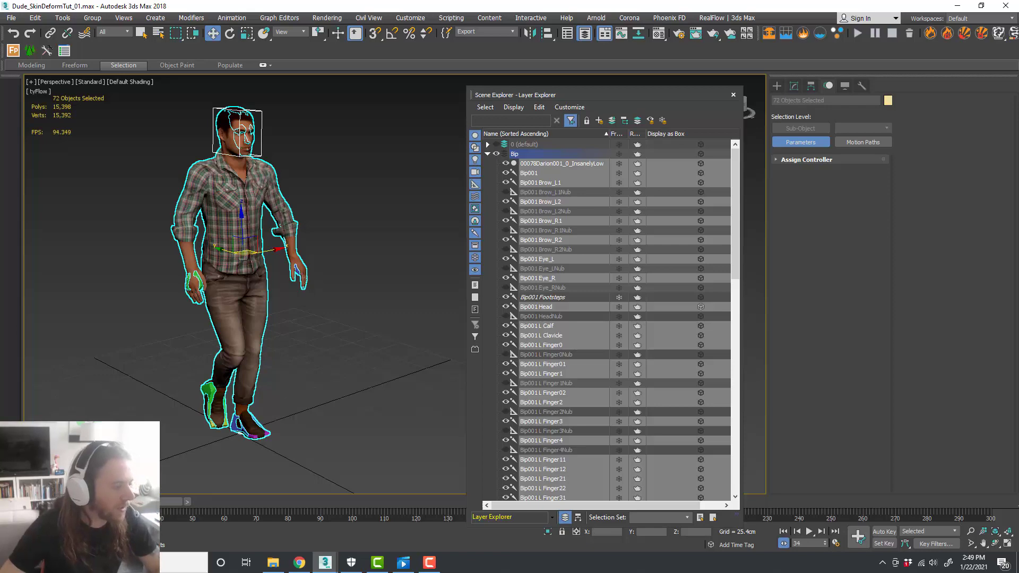
drag(135, 502, 48, 502)
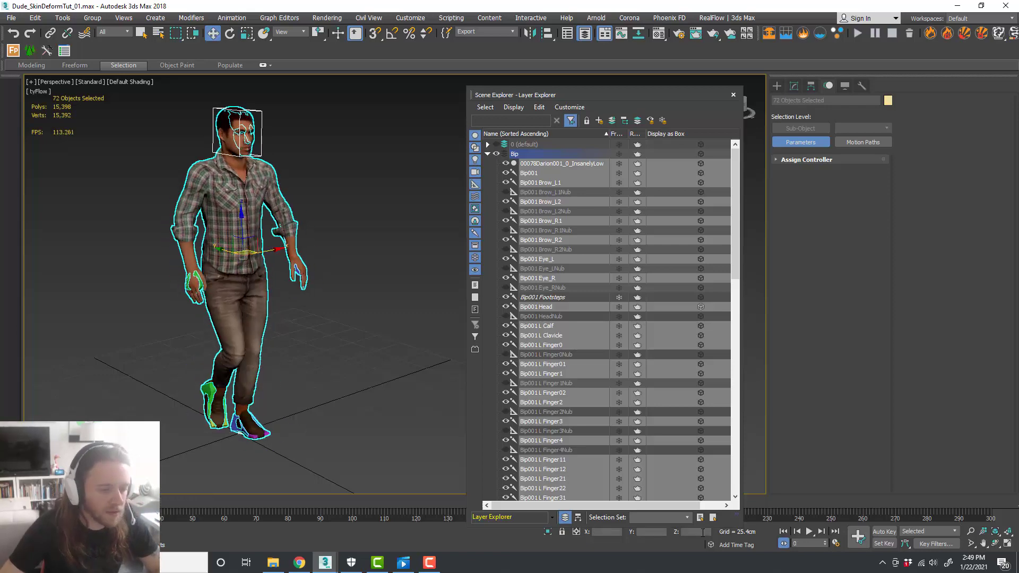
click(784, 545)
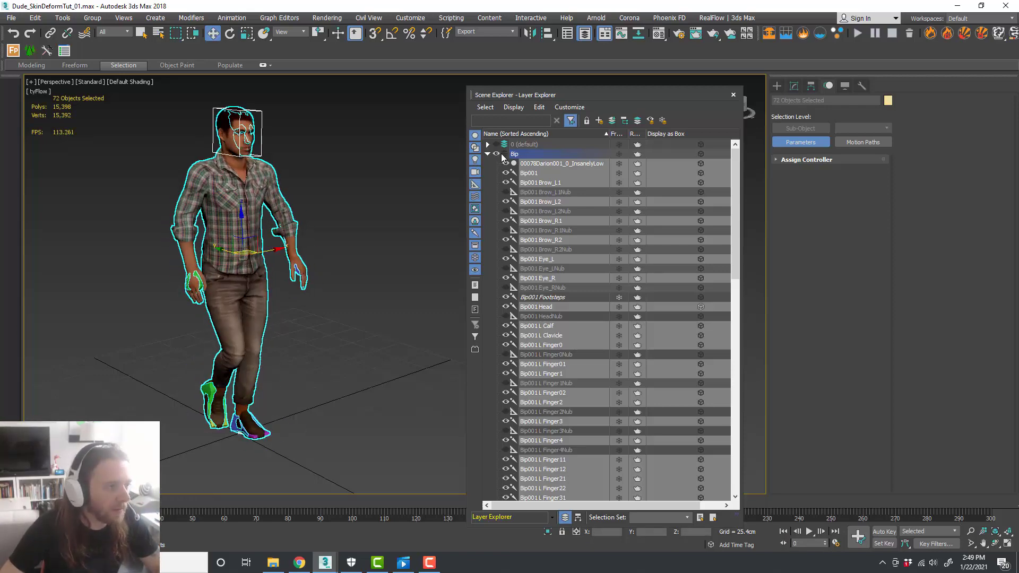
Clear the rig selection, collapse the Bip layer, and show the default layer again
click(366, 334)
click(488, 154)
click(497, 144)
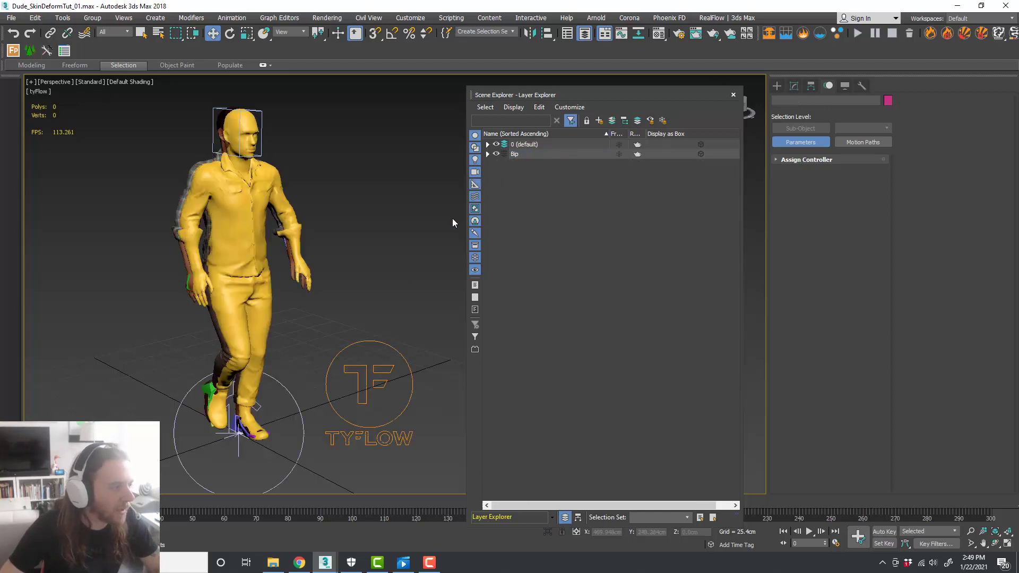
Set the end frame of the tyActor helper's walk animation sequence to 34
click(292, 394)
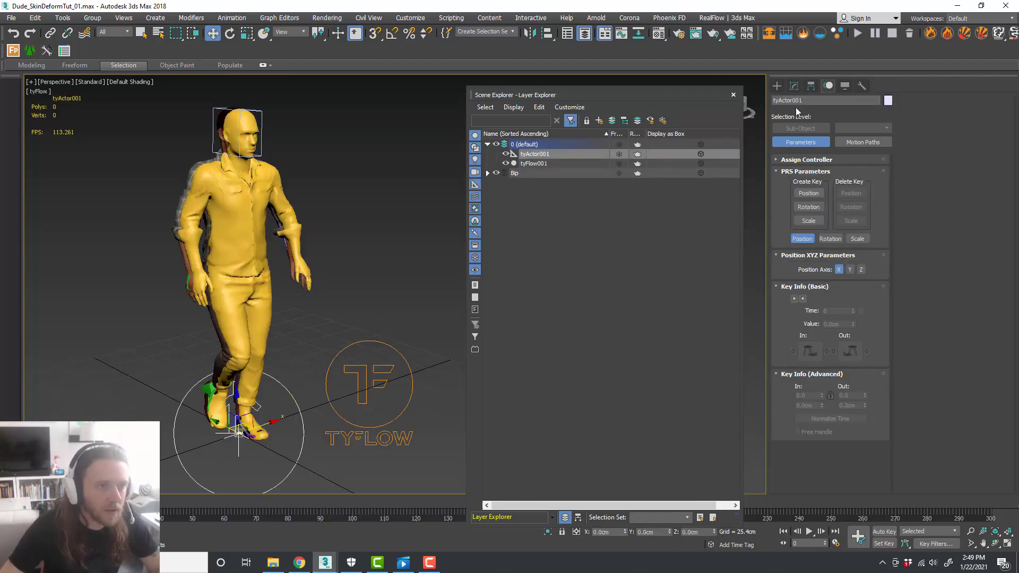
click(794, 86)
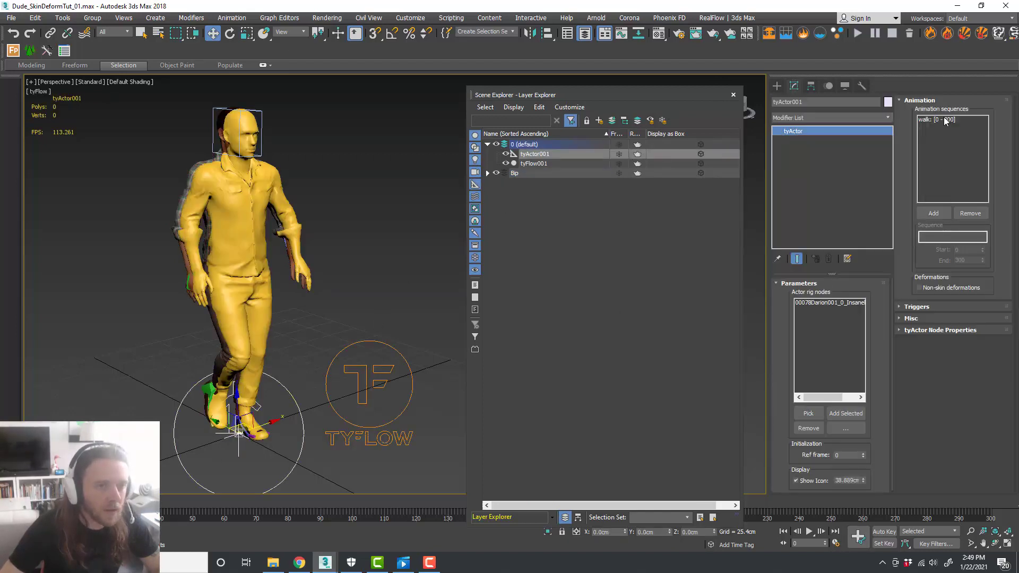
click(946, 121)
double_click(968, 260)
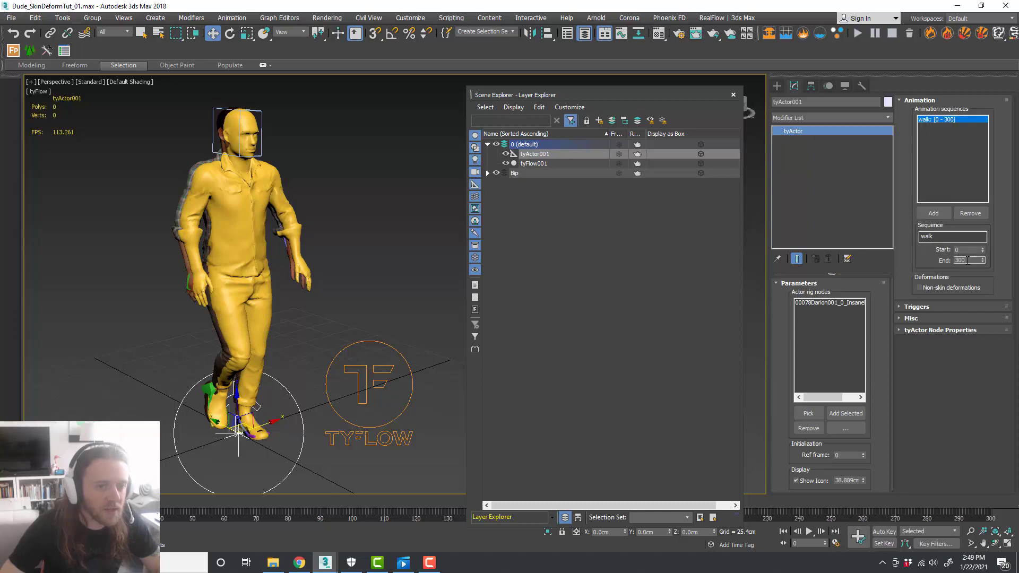
text(34)
key(Return)
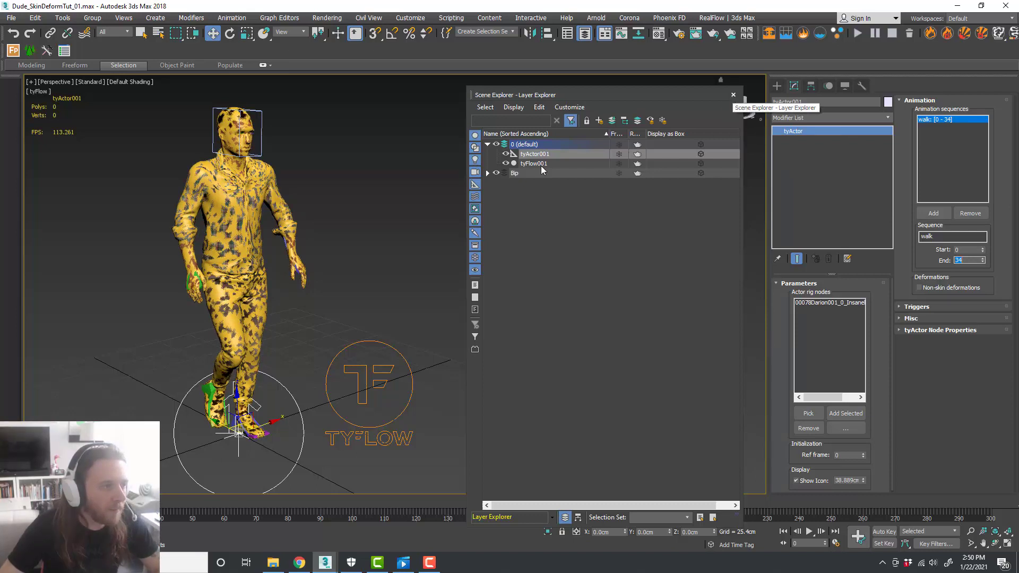
Hide the Bip layer, close the explorer, and bring back the tyFlow editor with the Actor Animation operator's settings displayed
click(496, 174)
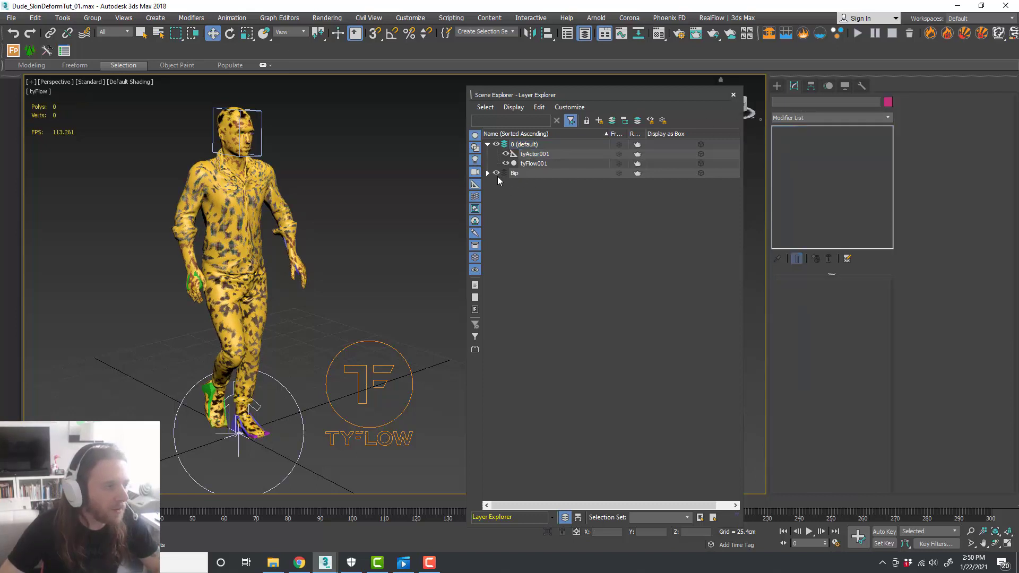
click(734, 96)
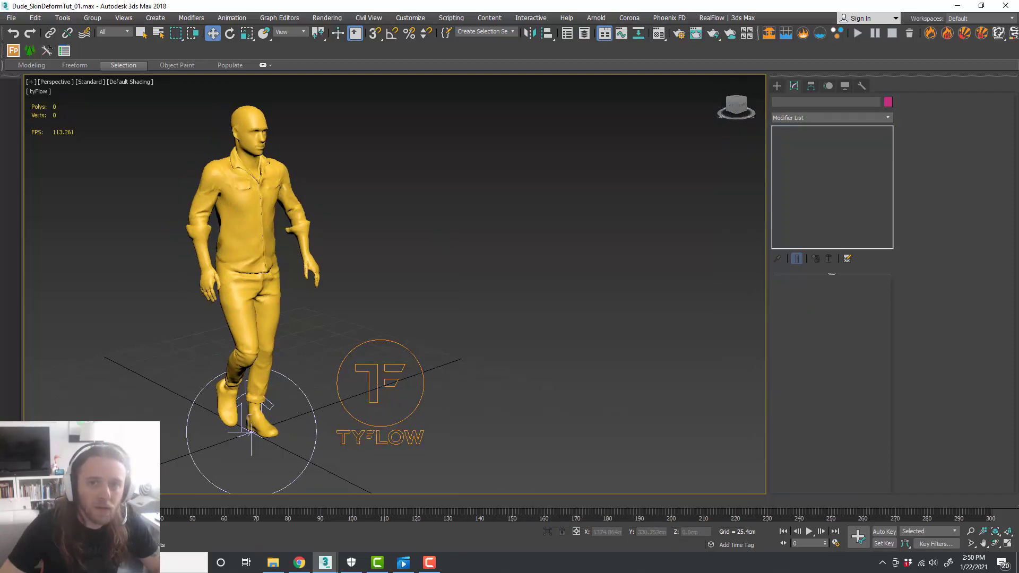
drag(1018, 63, 495, 61)
click(480, 175)
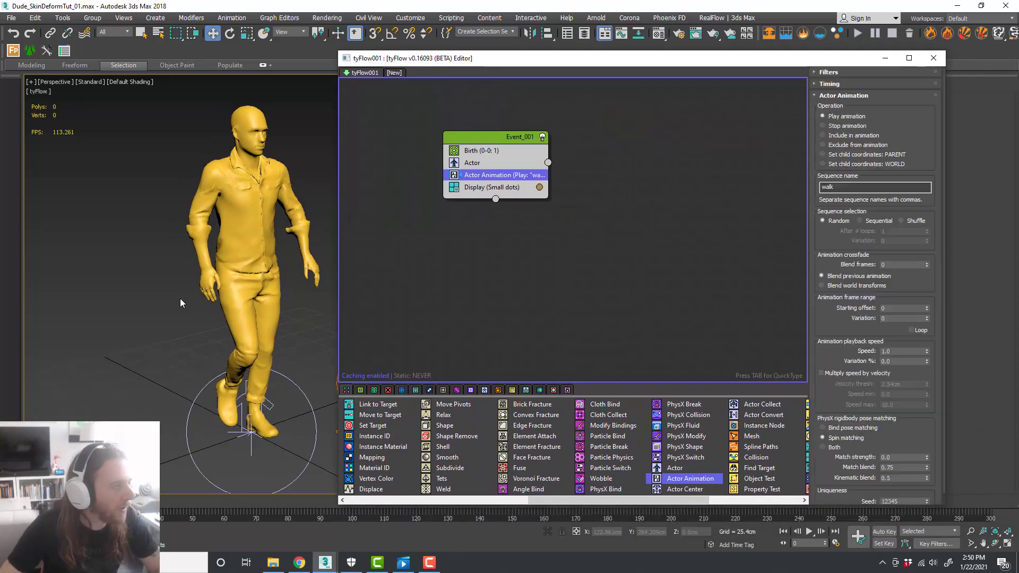
Enable Loop in the Actor Animation operator's frame range and scrub the timeline to check the repeating walk
scroll(181, 303, down, 5)
alt+middle_drag(232, 306, 234, 323)
mouse_move(98, 501)
mouse_down()
mouse_move(234, 489)
mouse_move(99, 496)
mouse_up()
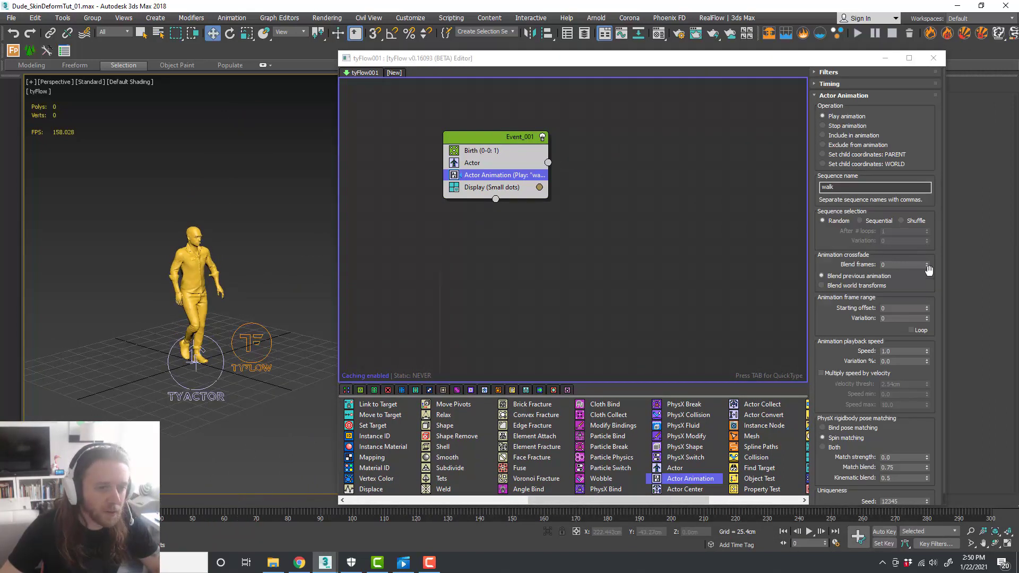
click(912, 330)
mouse_move(80, 499)
mouse_down()
mouse_move(556, 495)
mouse_move(66, 488)
mouse_up()
scroll(220, 304, up, 3)
scroll(225, 292, down, 5)
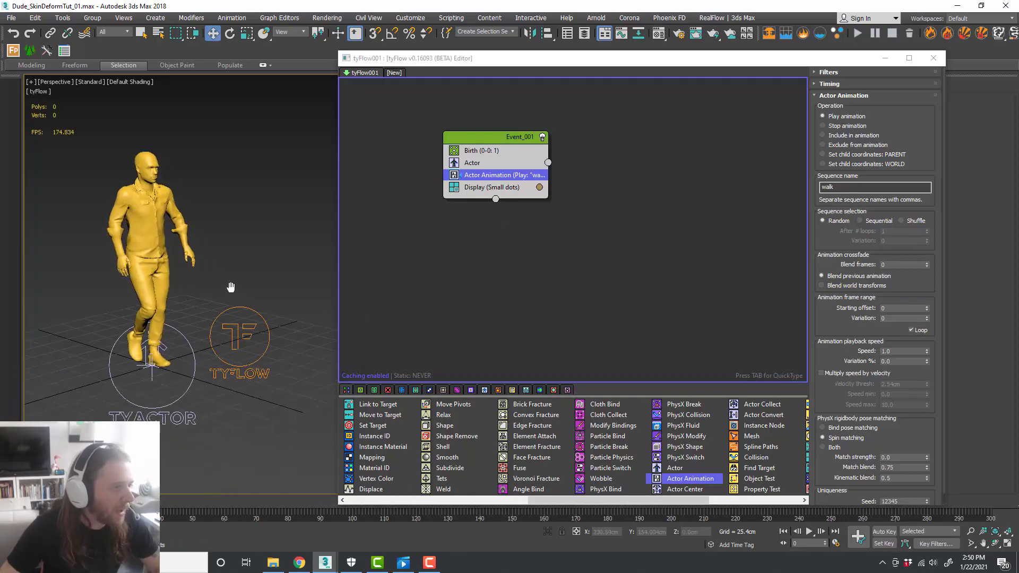
Narrow the tyFlow editor window and place it beside the character so the modifier settings are partly uncovered
click(521, 240)
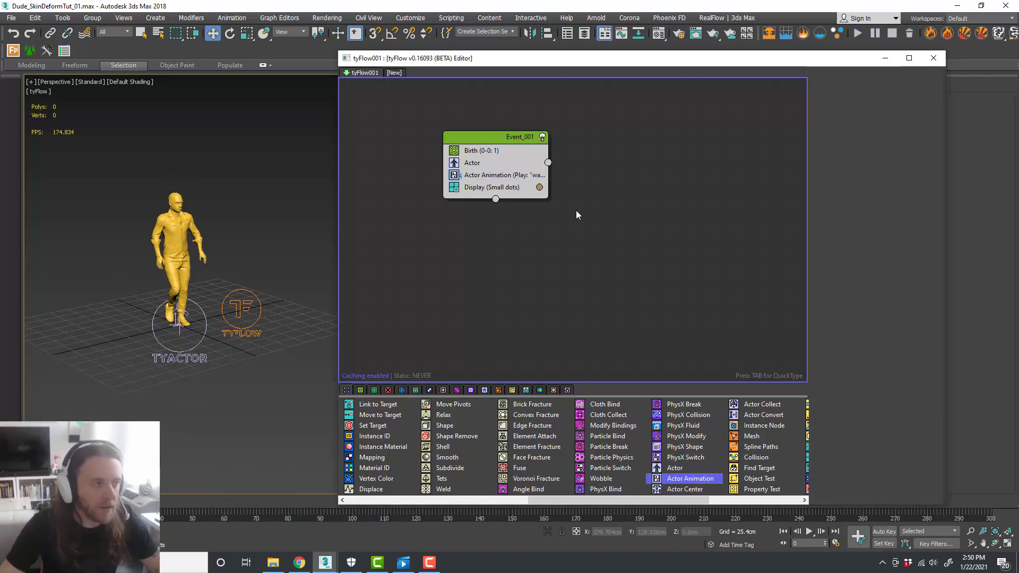
drag(632, 58, 673, 43)
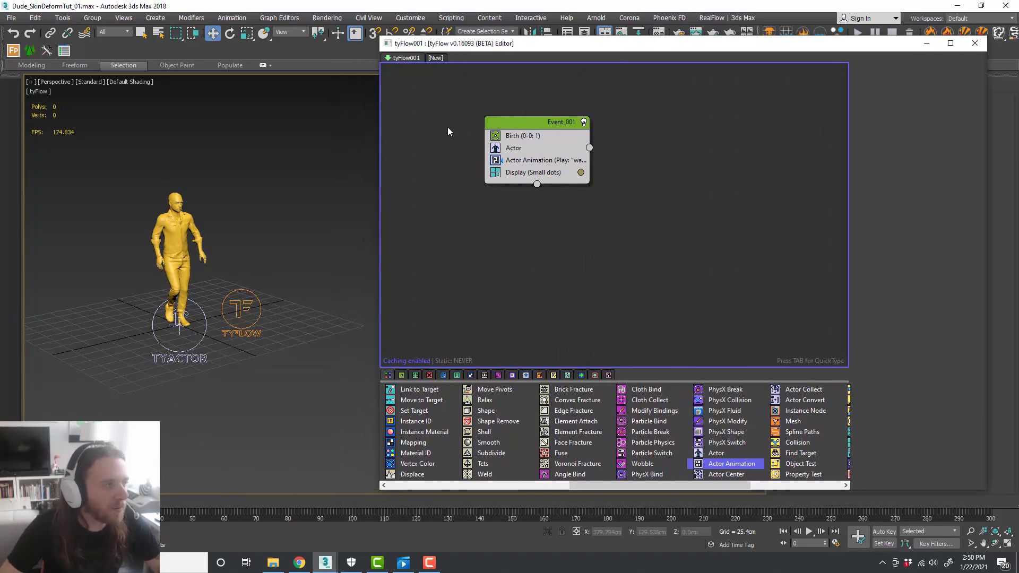
drag(377, 144, 559, 148)
drag(736, 47, 542, 73)
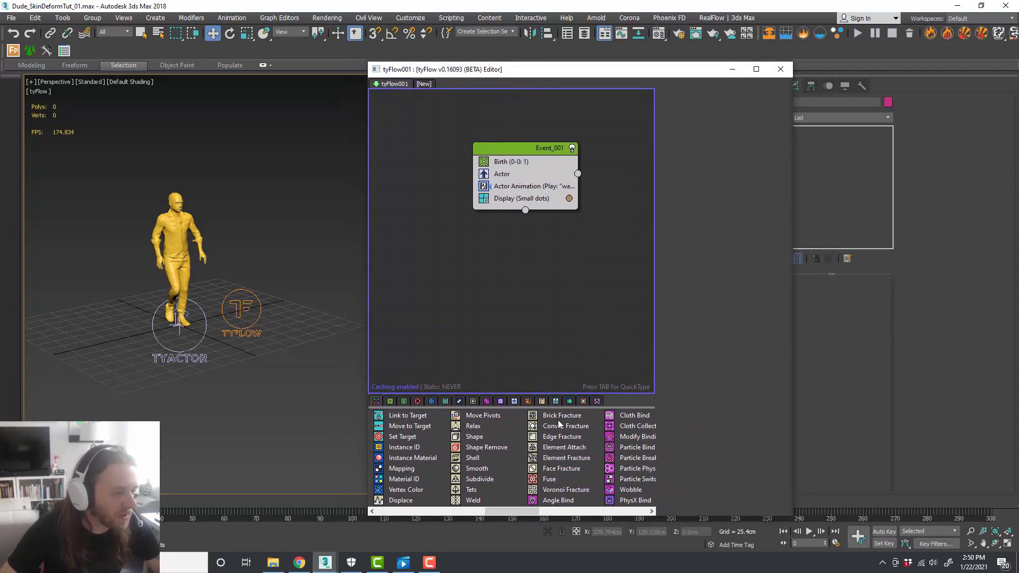
Add a Speed operator to Event_001 between the Birth and Actor operators
scroll(557, 433, up, 5)
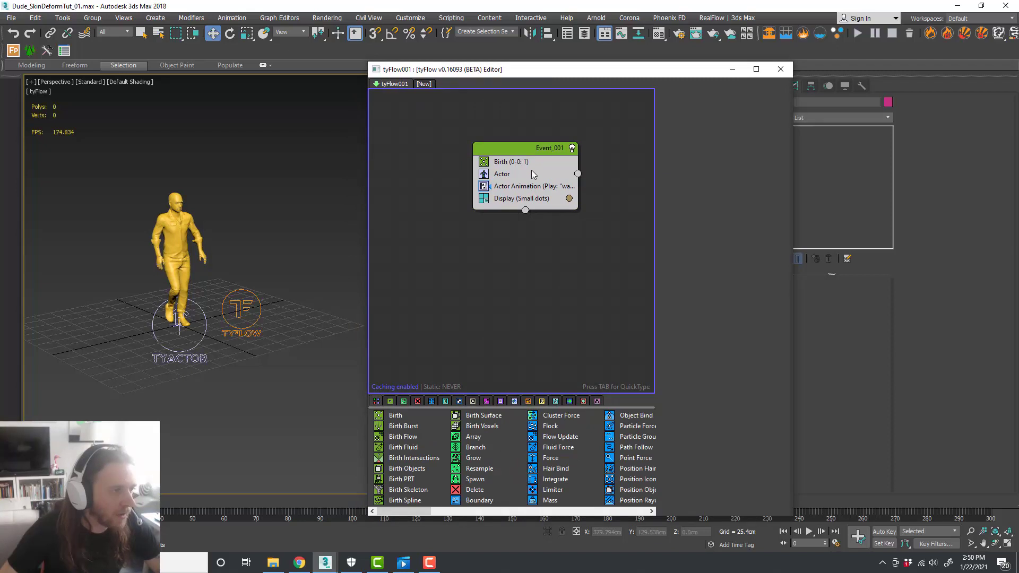
key(Tab)
text(spee)
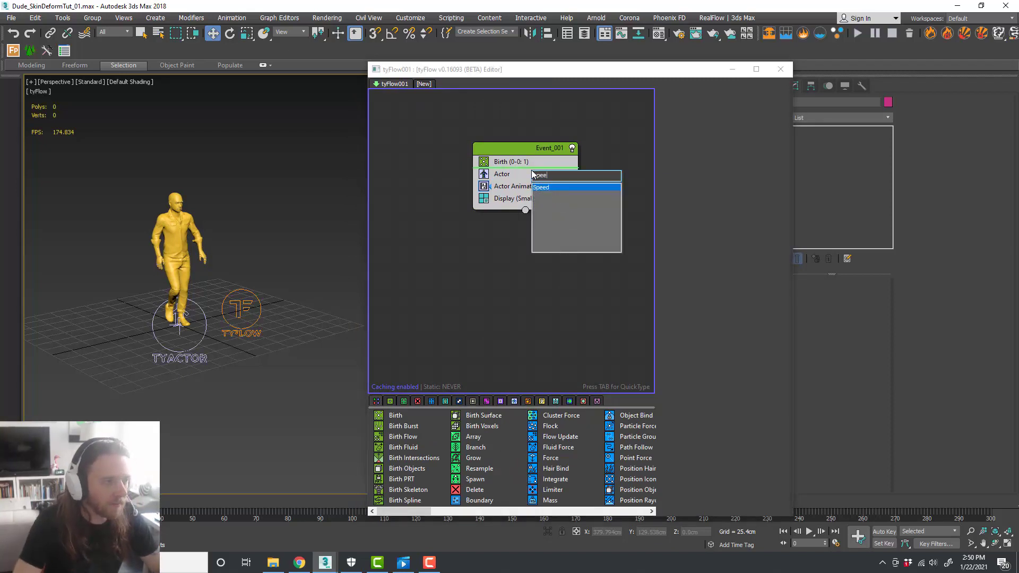
key(Return)
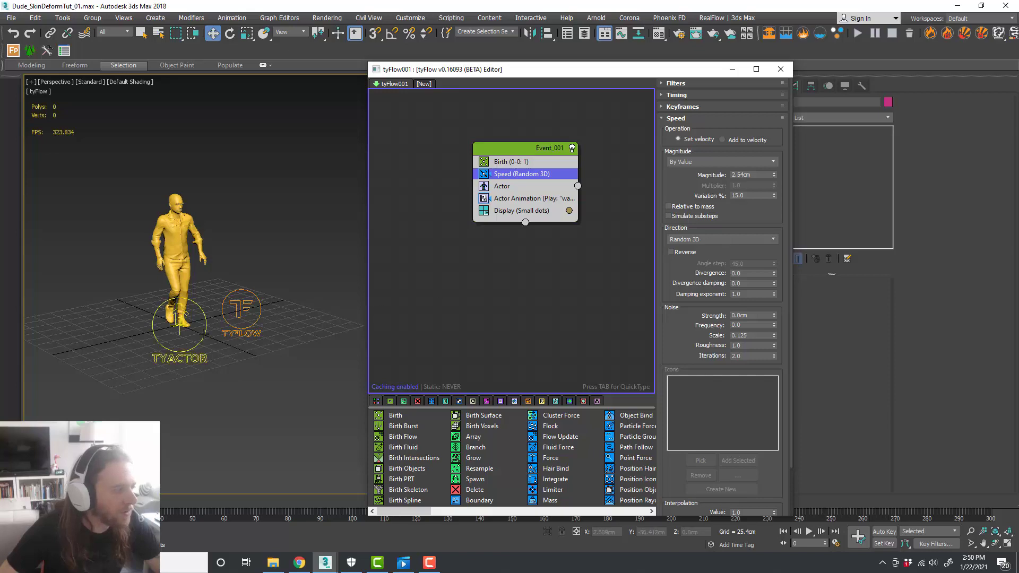
Select the tyActor helper to check its axes, set the Speed direction to Particle Y with Reverse enabled, and scrub the result
click(203, 336)
alt+middle_drag(265, 329, 160, 333)
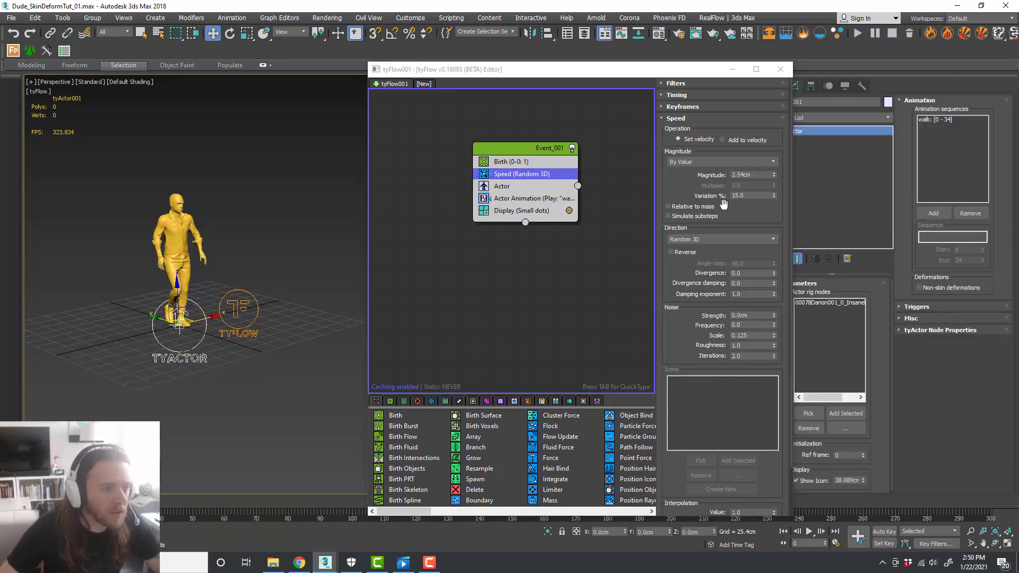
click(728, 239)
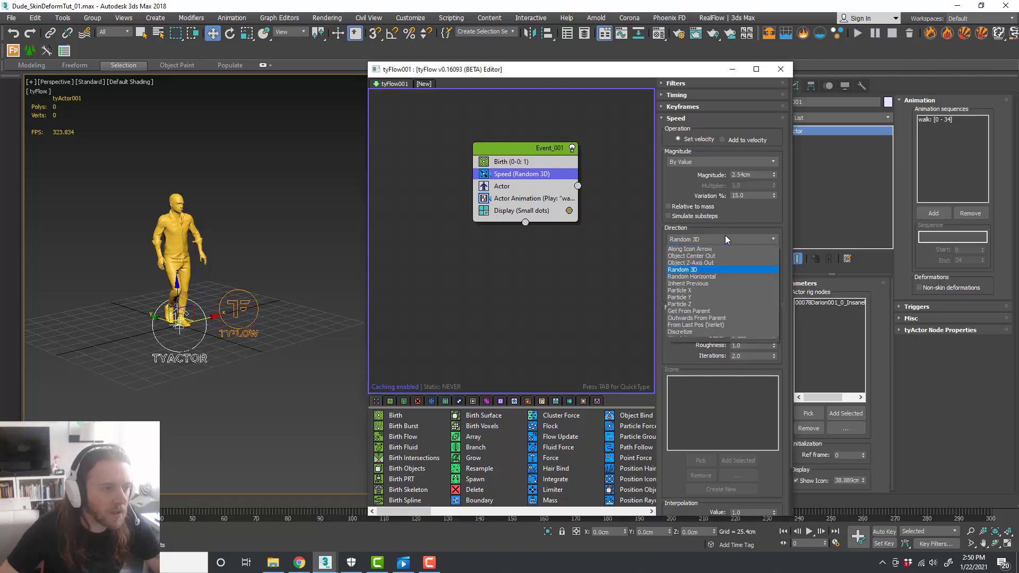
click(720, 299)
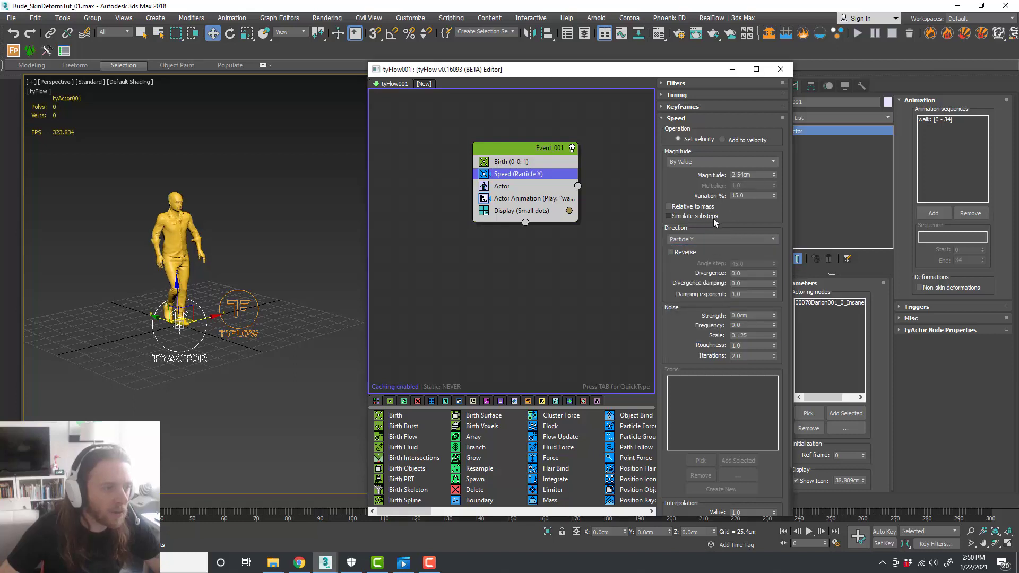
click(671, 252)
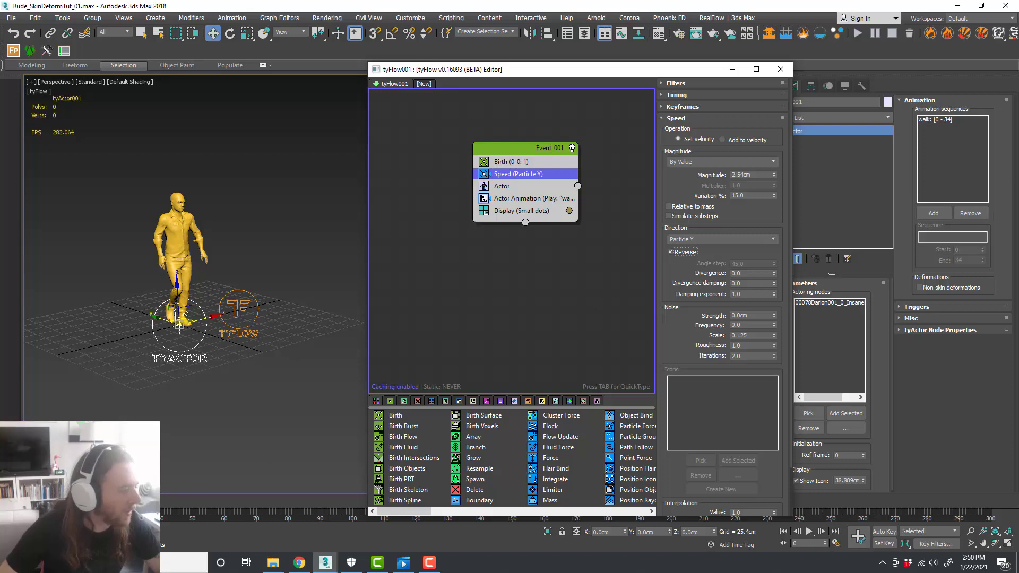
mouse_move(33, 501)
mouse_down()
mouse_move(347, 501)
mouse_move(33, 502)
mouse_up()
scroll(170, 341, down, 3)
Move the editor clear of the character, maximize the Left view, and scrub the walk to check for foot sliding
drag(528, 75, 710, 71)
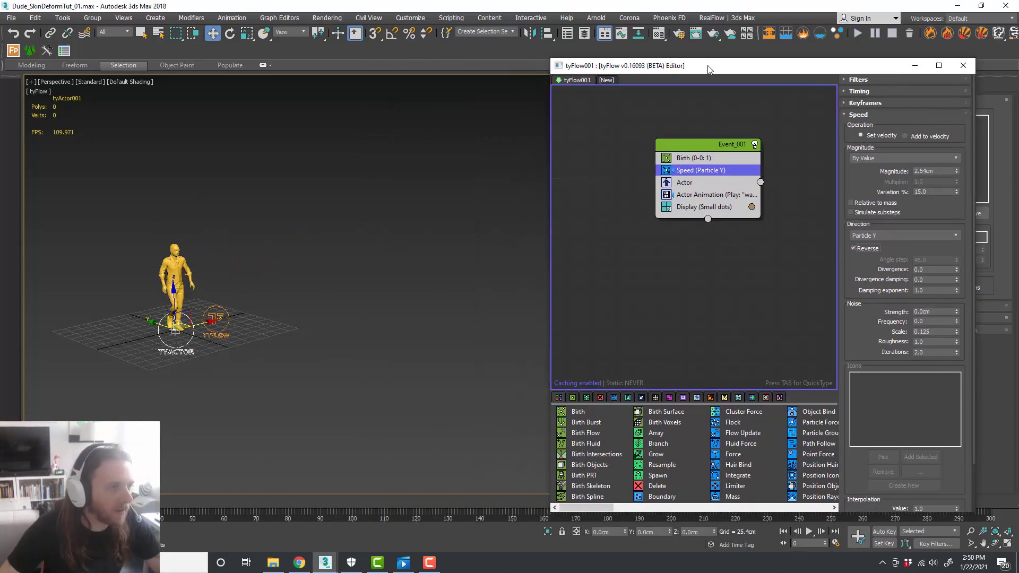
key(alt+w)
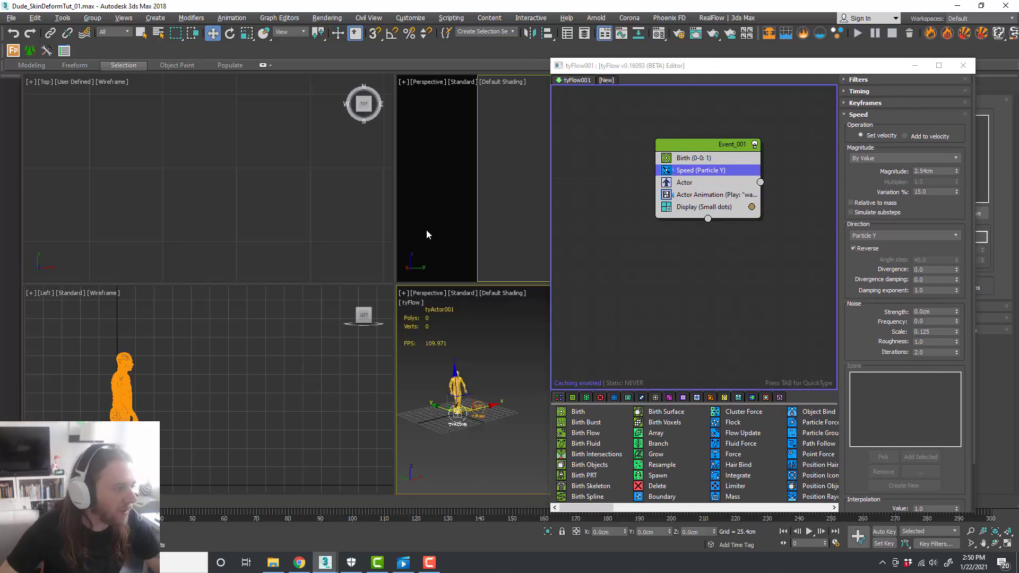
right_click(269, 384)
key(alt+w)
middle_drag(261, 372, 192, 314)
scroll(192, 314, down, 2)
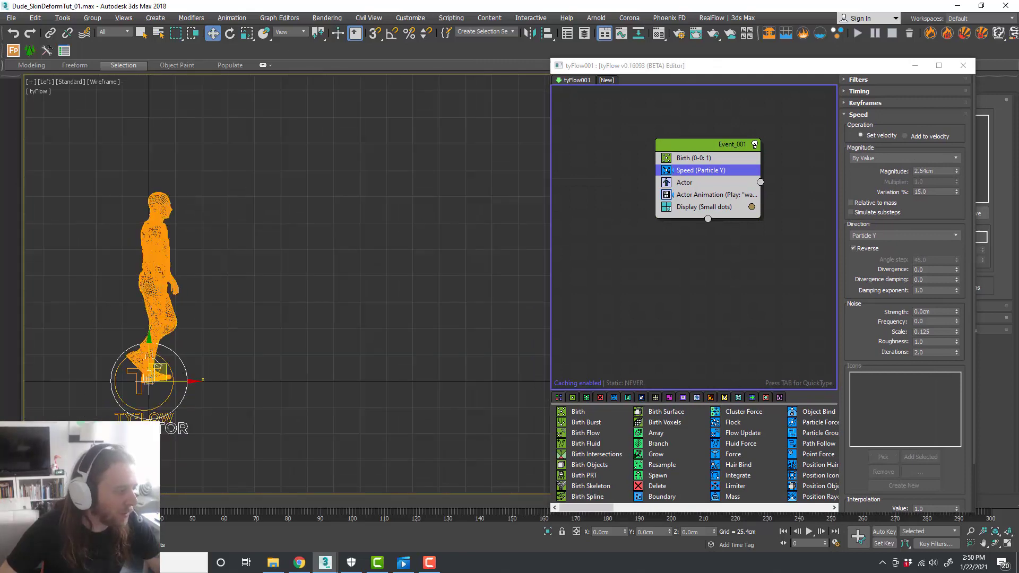
mouse_move(62, 502)
mouse_down()
mouse_move(239, 513)
mouse_move(48, 507)
mouse_up()
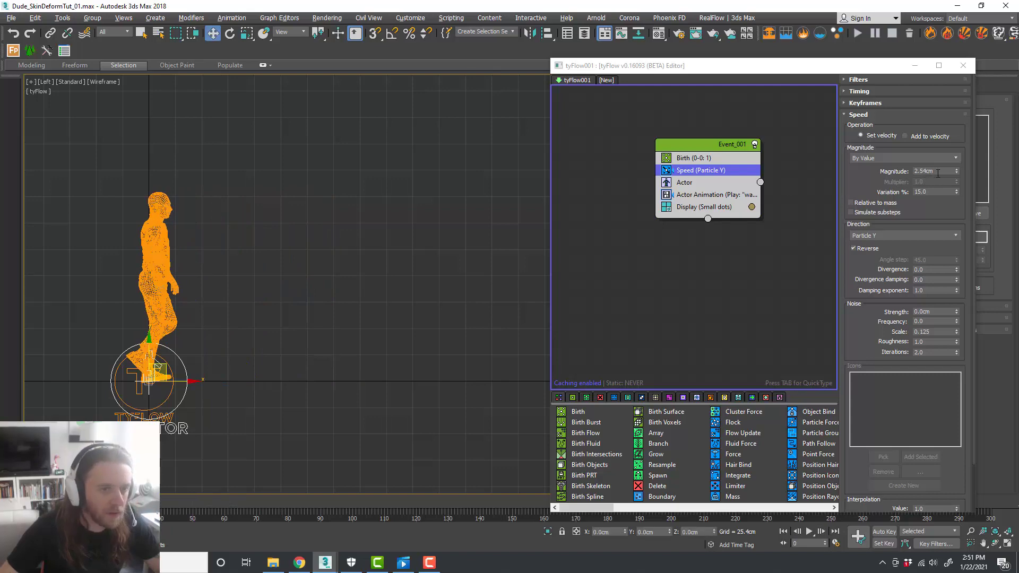
drag(73, 503, 252, 511)
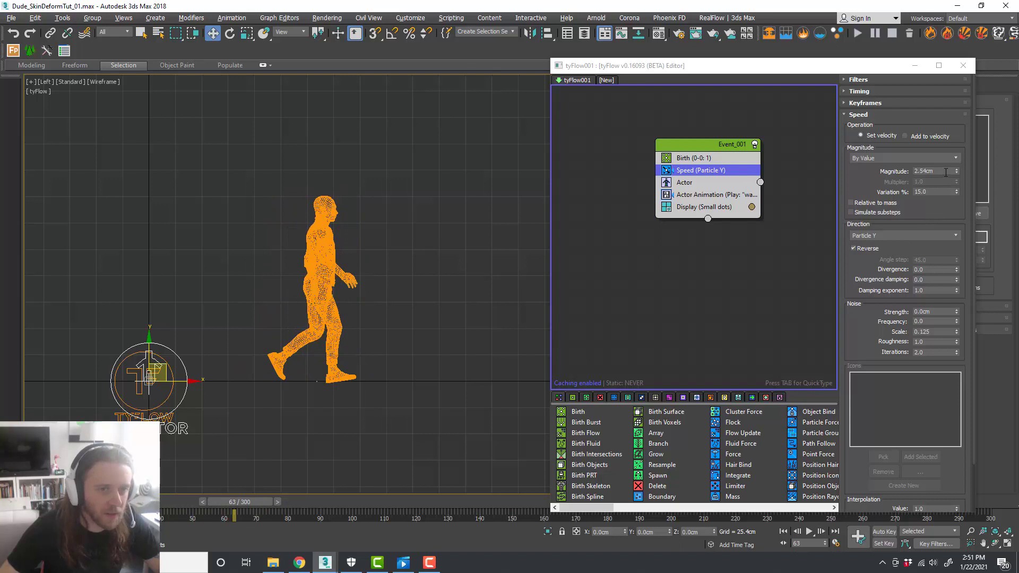
Try a Speed magnitude of 4 cm and scrub the walk to judge the foot contact
drag(946, 172, 879, 171)
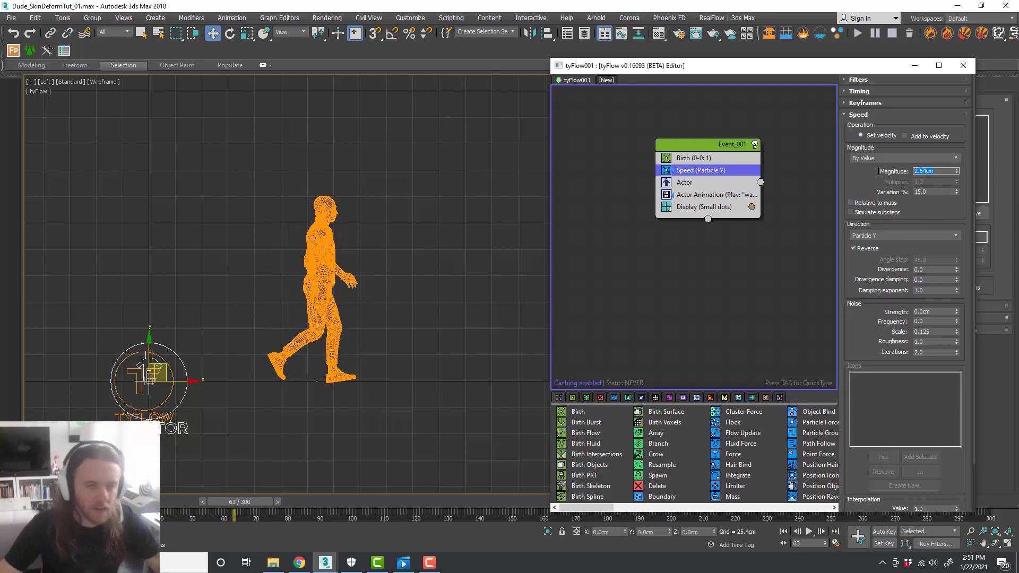
text(4)
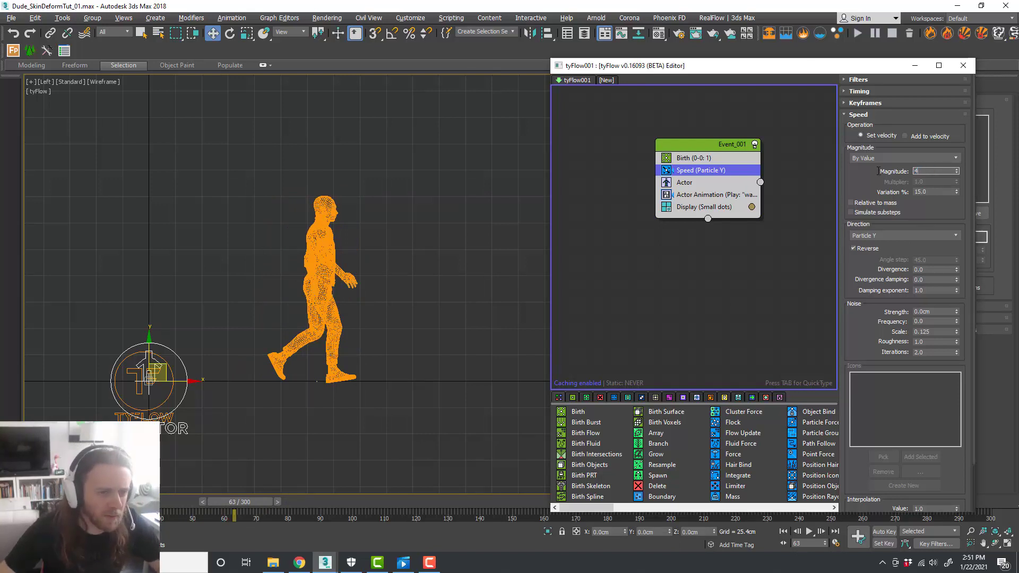
key(Return)
drag(240, 506, 266, 489)
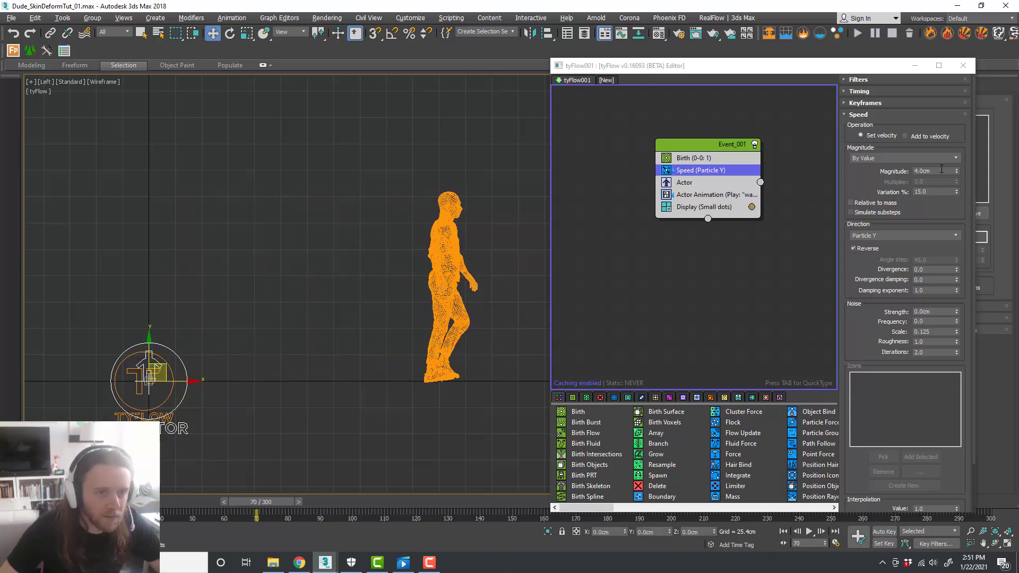
Try a Speed magnitude of 4.2 cm and scrub through the walk again
drag(941, 169, 906, 172)
text(4.)
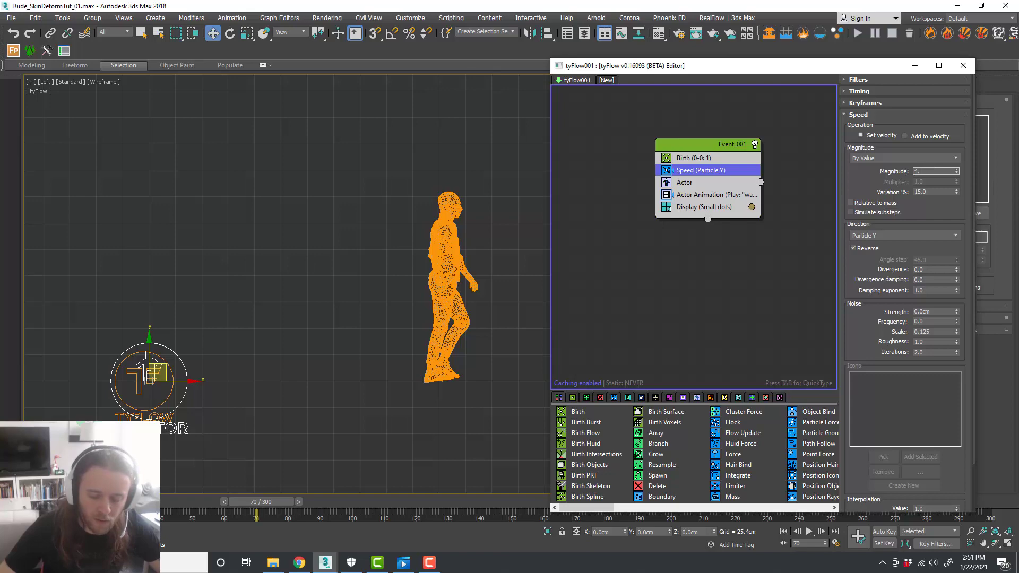
text(2)
key(Return)
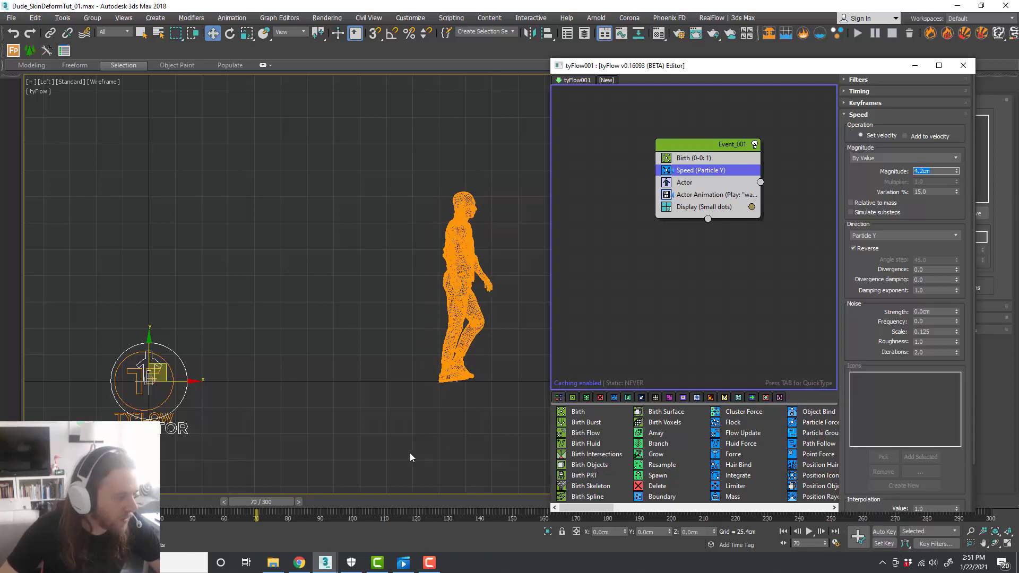
drag(275, 503, 198, 490)
Set the Speed magnitude to 3.9 cm and scrub the walk back to frame 0
drag(945, 172, 896, 171)
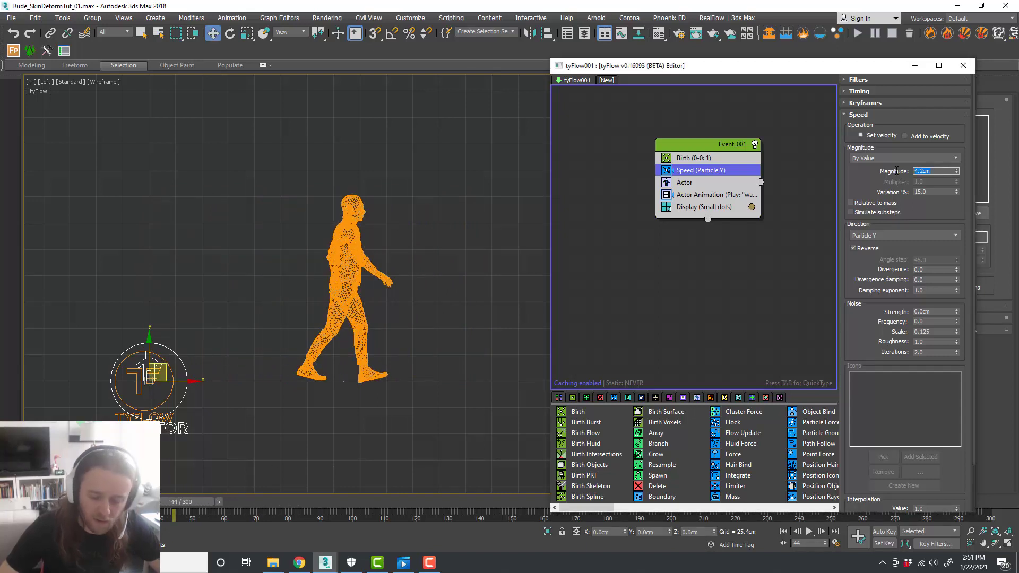
text(3.9)
key(Return)
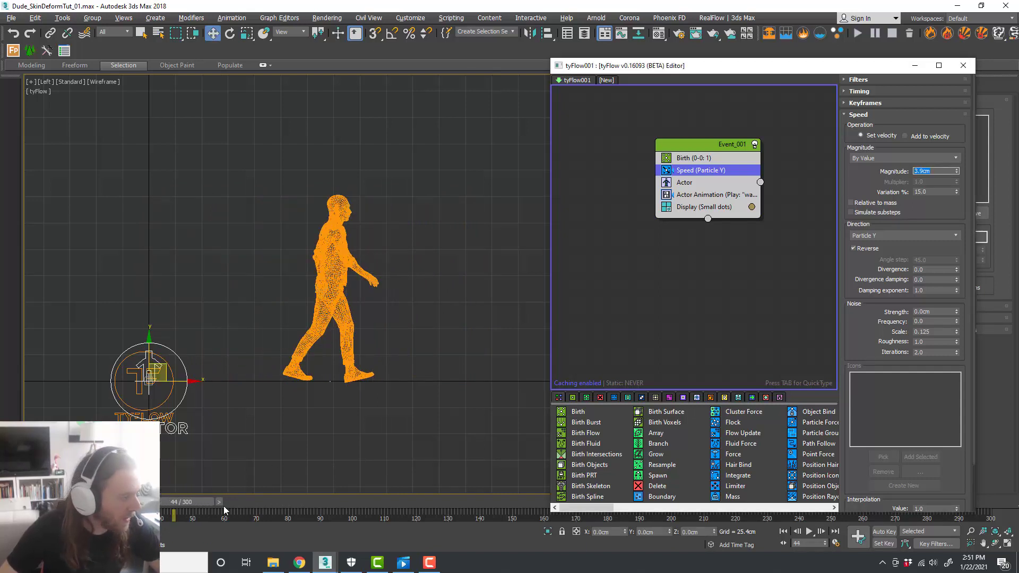
drag(200, 501, 56, 457)
key(w)
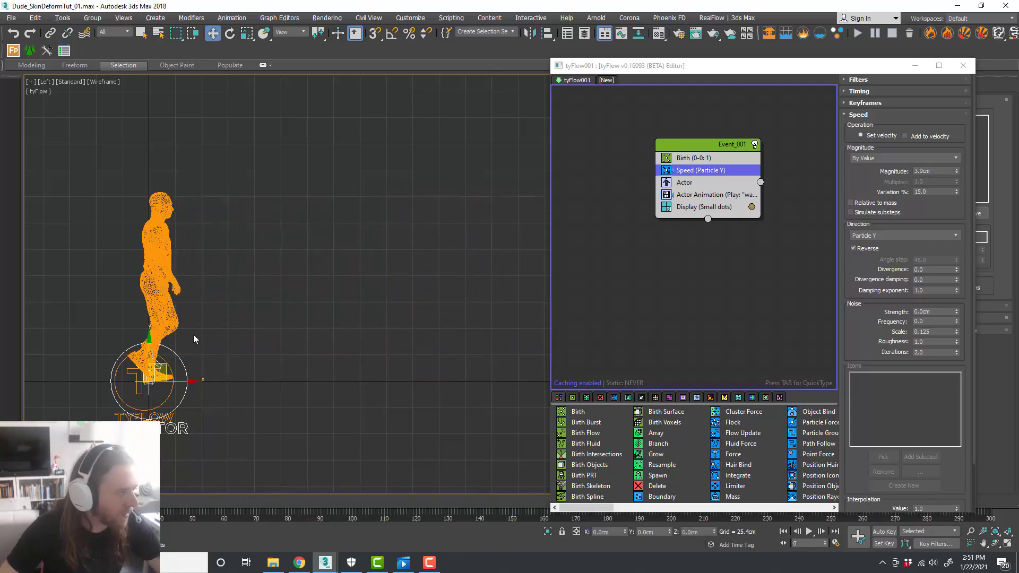
Switch back to the maximized Perspective view and scrub the timeline to review the moving character
key(alt+w)
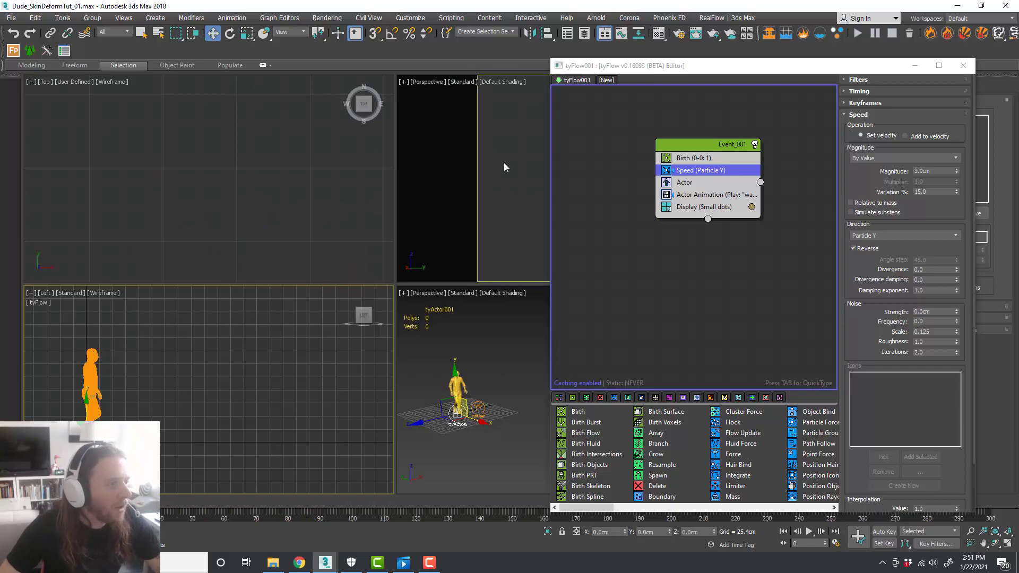
key(alt+w)
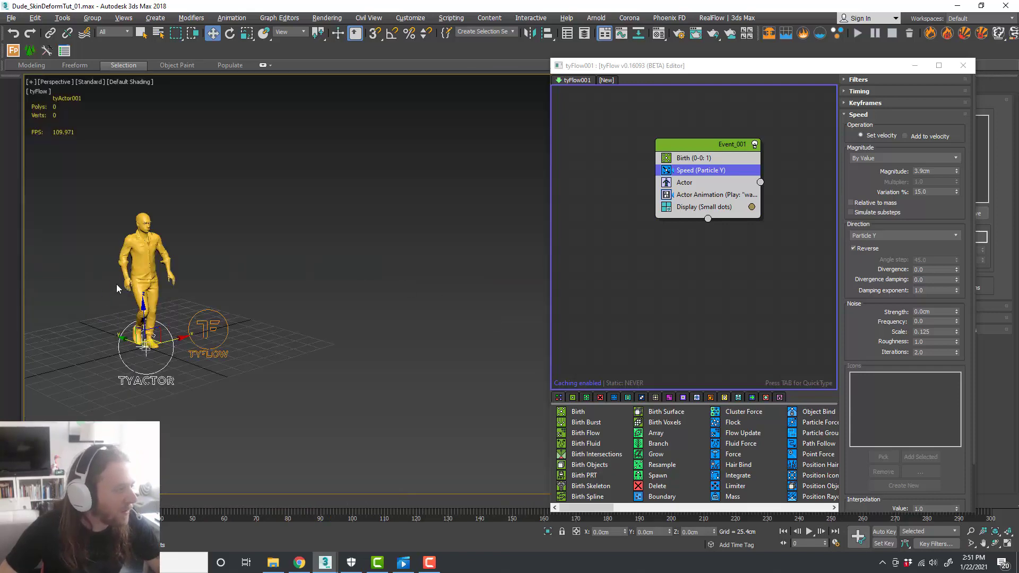
scroll(205, 286, up, 3)
middle_drag(206, 289, 287, 276)
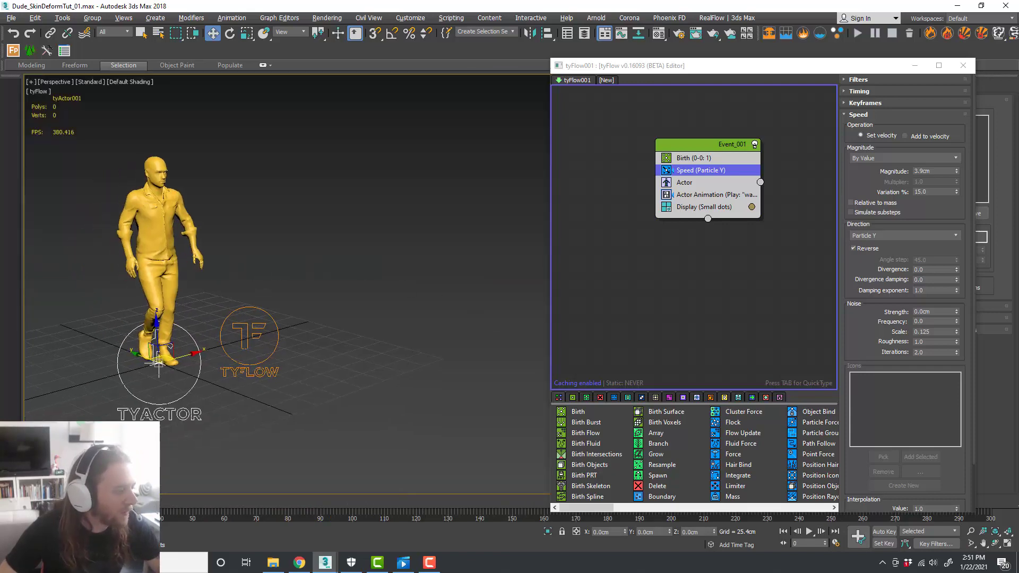
drag(59, 500, 37, 498)
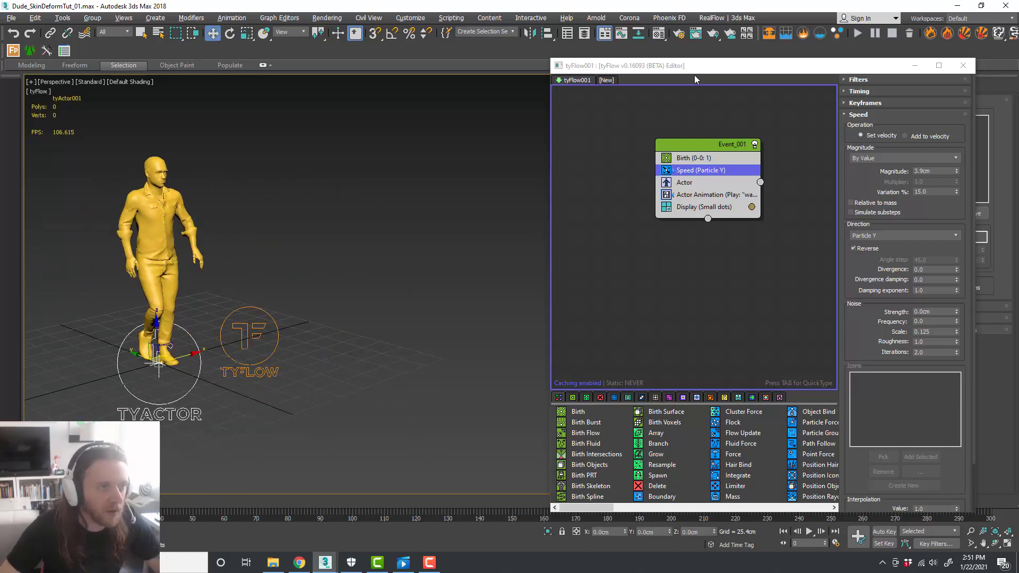
Close the tyFlow editor and clear the selection
drag(696, 67, 548, 63)
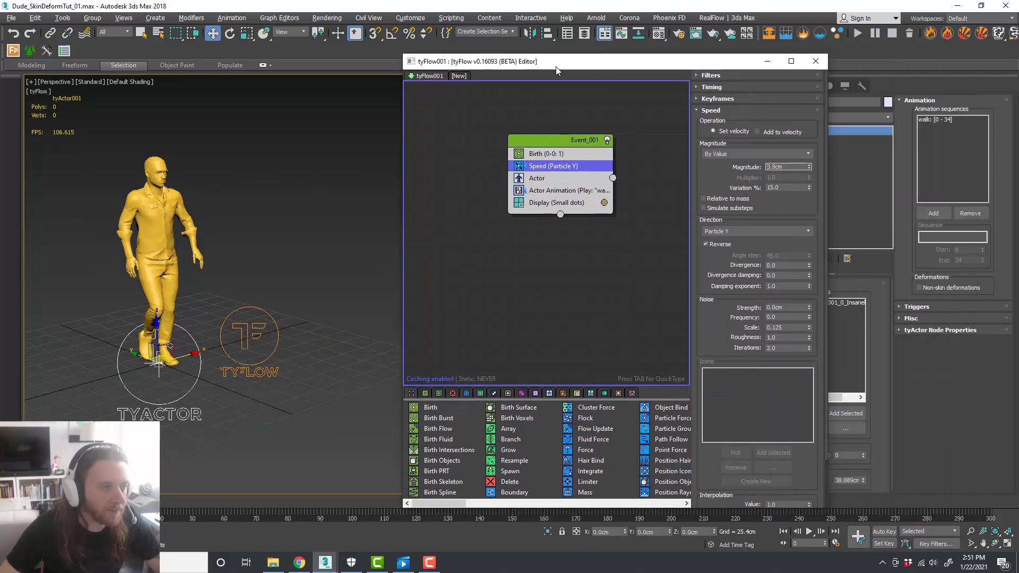
click(821, 65)
click(377, 349)
mouse_move(377, 351)
alt+middle_down()
mouse_move(357, 362)
mouse_move(391, 355)
alt+middle_up()
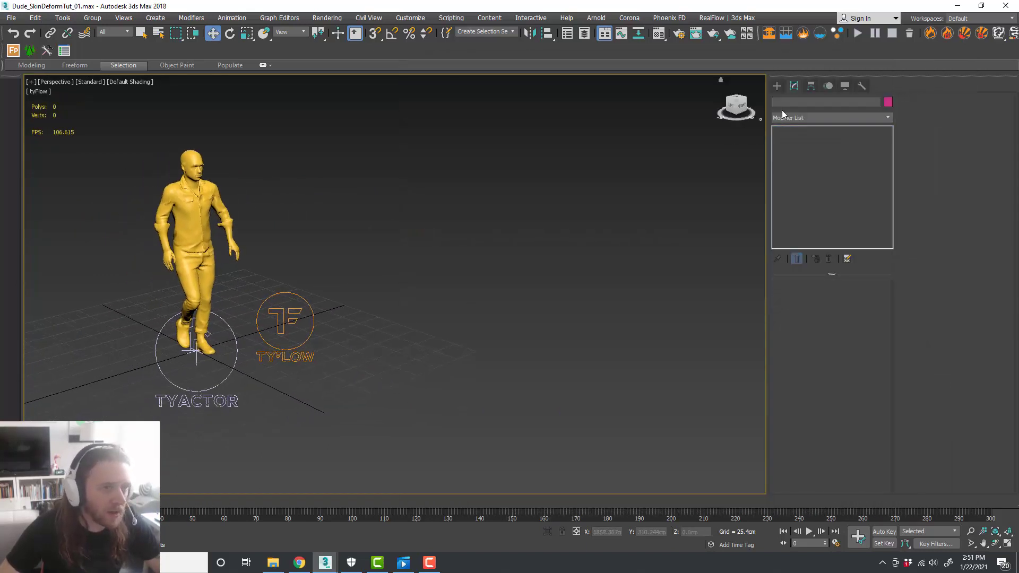
Create a second tyFlow object behind the existing tyFlow icon and show its modifier settings
click(777, 86)
click(851, 205)
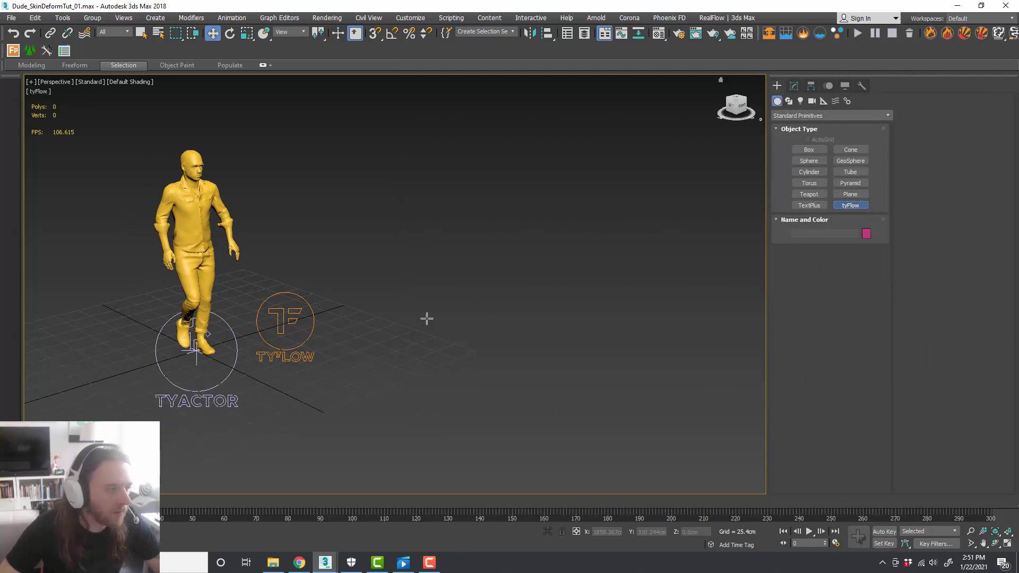
drag(337, 307, 340, 290)
alt+middle_drag(421, 340, 433, 340)
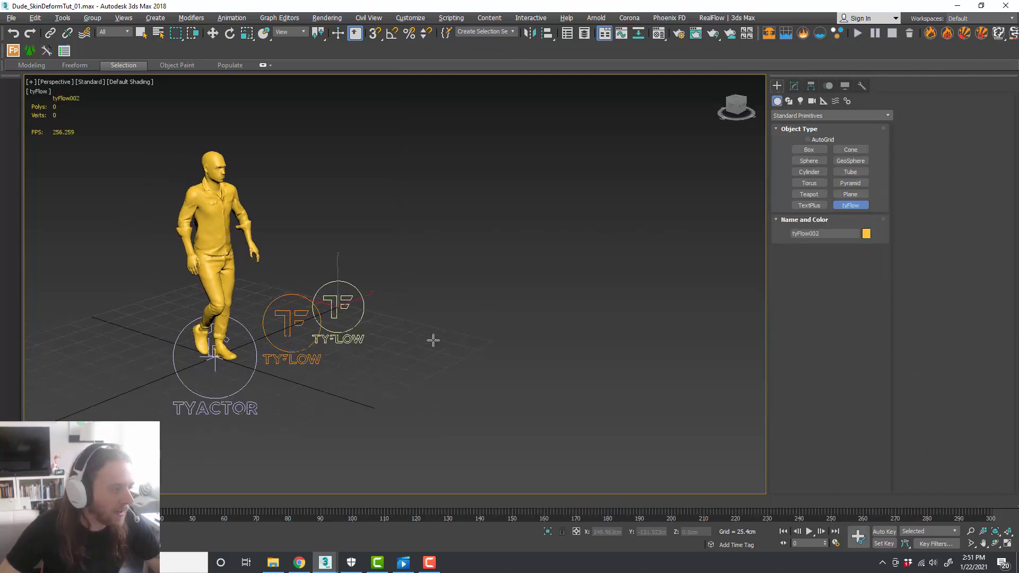
key(w)
scroll(463, 367, down, 3)
alt+middle_drag(467, 379, 468, 371)
middle_drag(468, 371, 398, 332)
alt+middle_drag(397, 331, 413, 352)
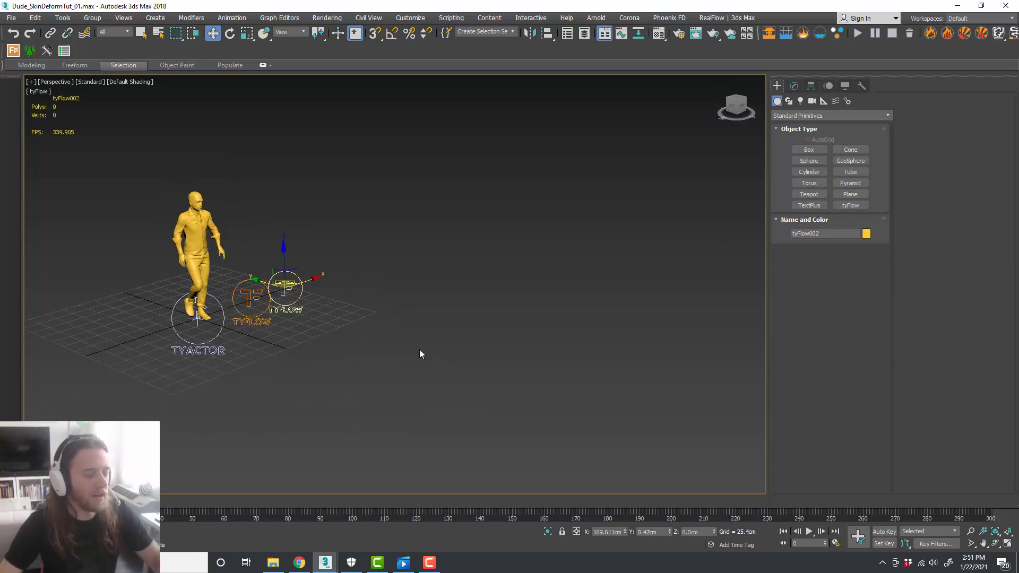
click(794, 86)
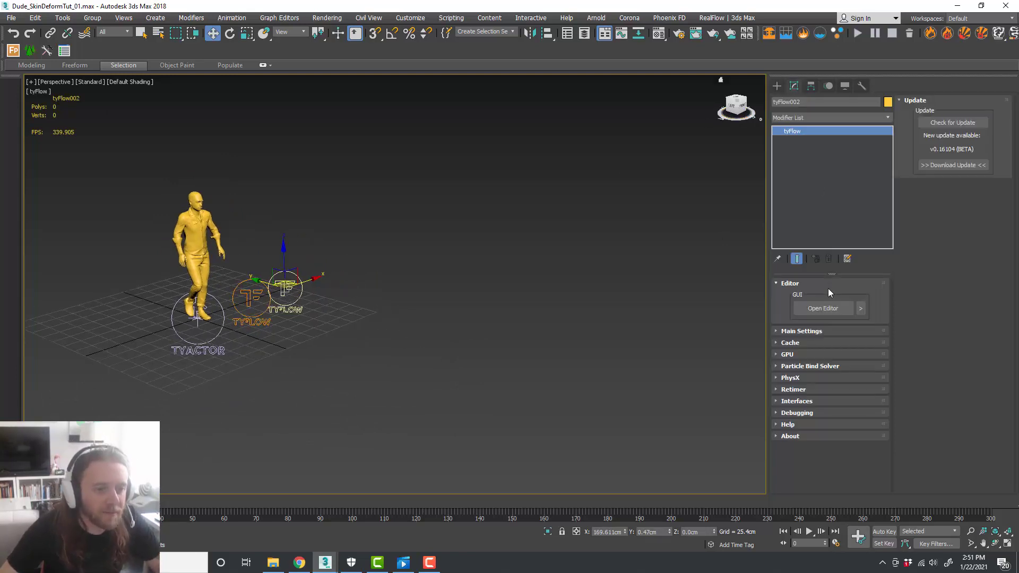
Open the second tyFlow's editor and resize and place it so the walking character stays visible beside it
click(828, 309)
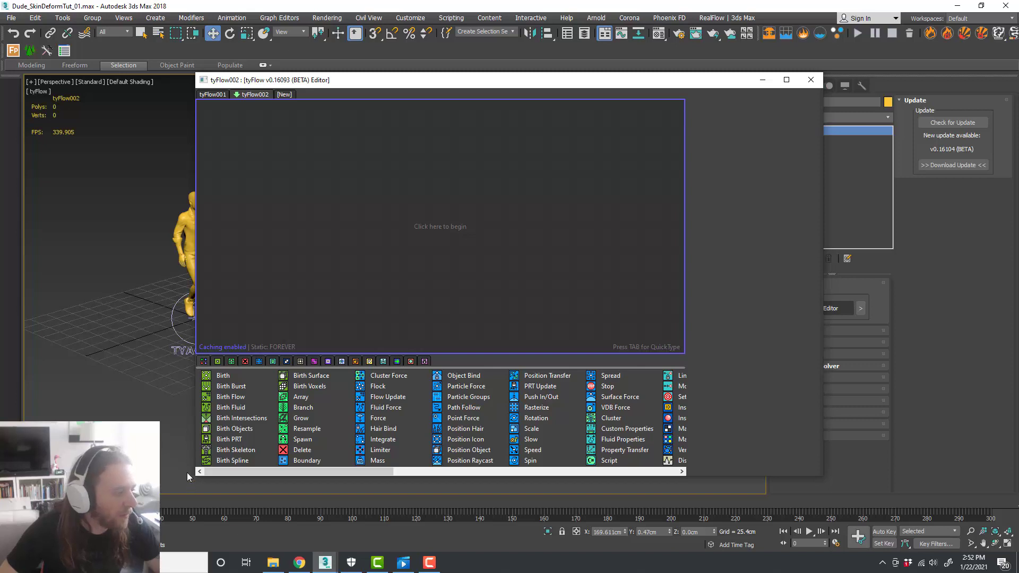
drag(200, 481, 358, 511)
mouse_move(545, 78)
mouse_down()
mouse_move(552, 58)
mouse_move(541, 59)
mouse_up()
scroll(260, 271, up, 3)
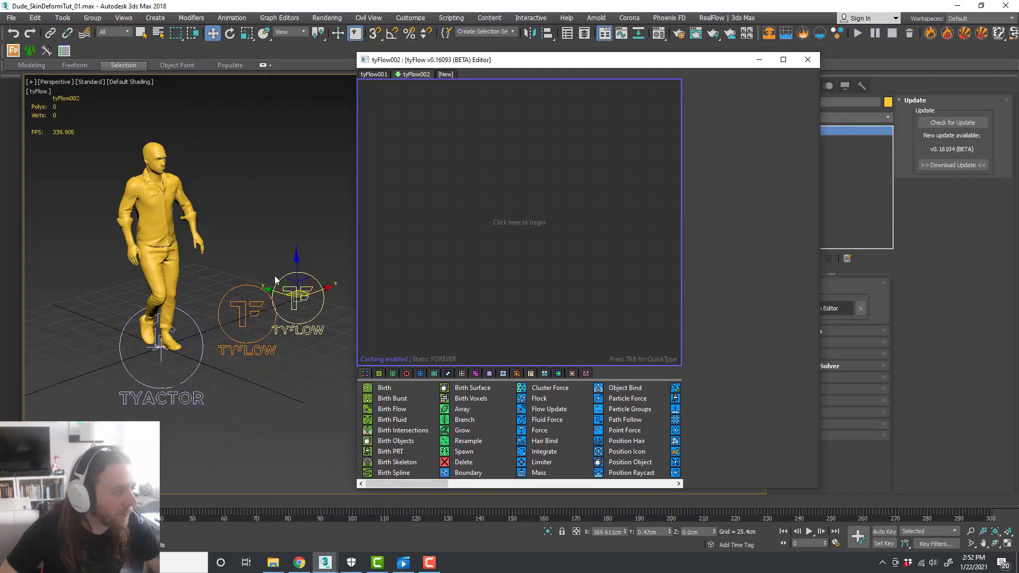
middle_drag(275, 280, 274, 287)
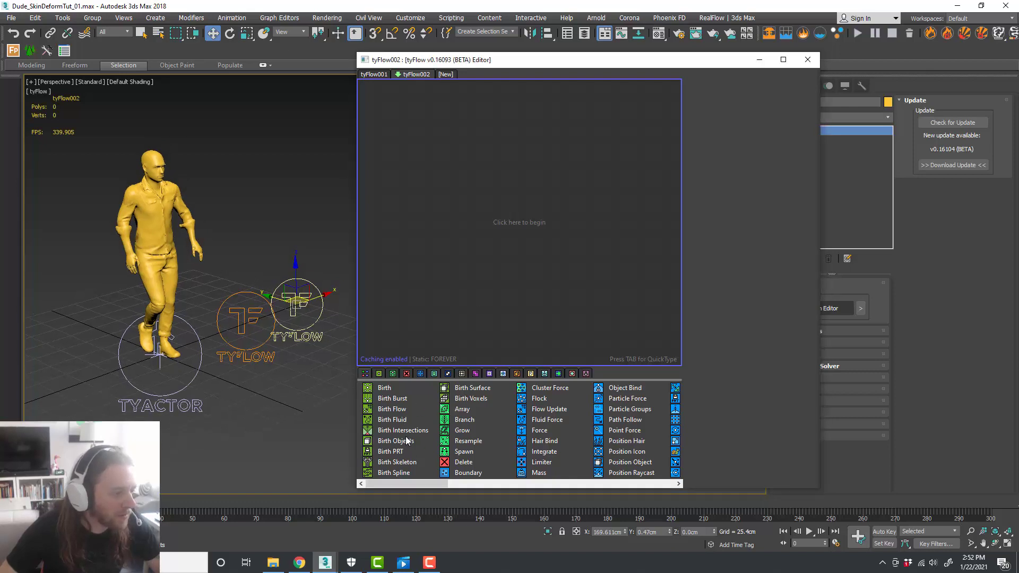
Create a new event with a Birth Objects operator and pick tyFlow001 as its source object
drag(407, 441, 484, 132)
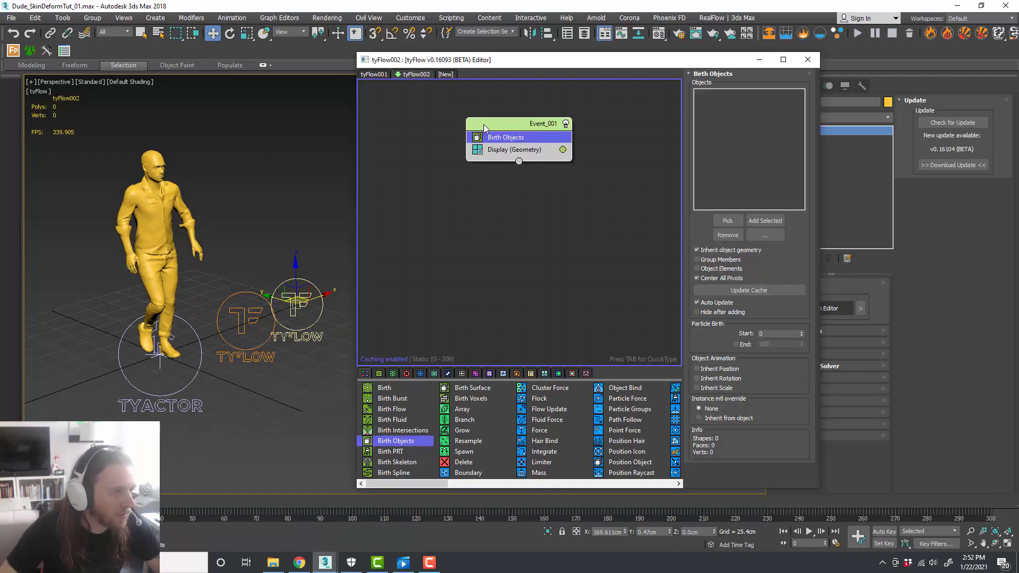
click(725, 220)
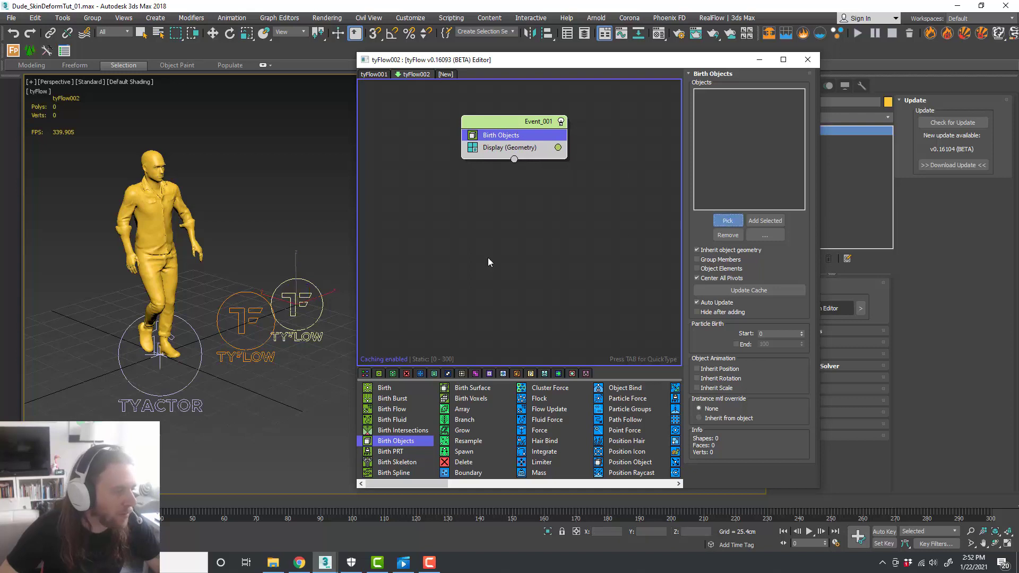
click(240, 294)
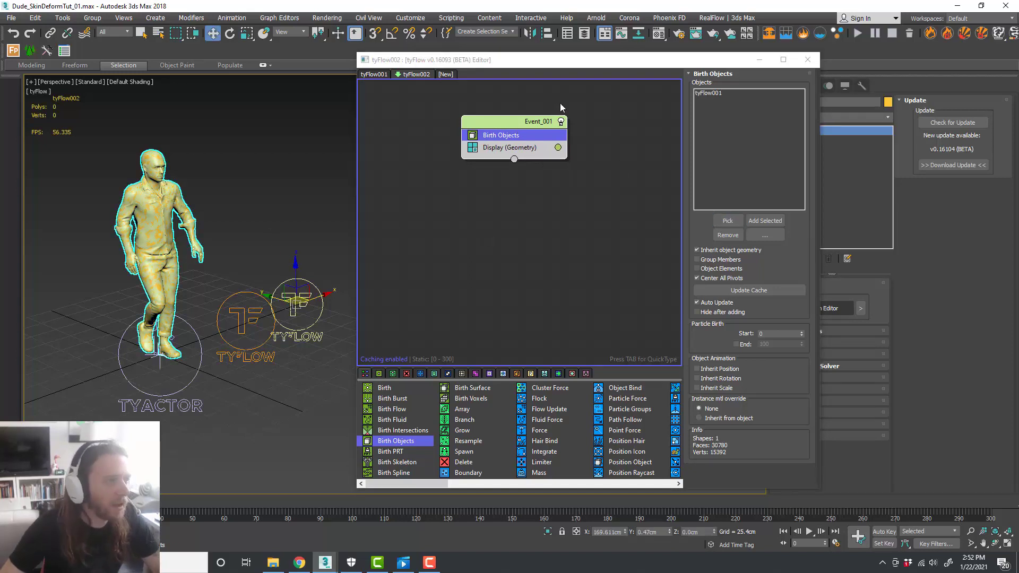
Hide tyFlow001 through the layer explorer, then close the explorer
click(584, 33)
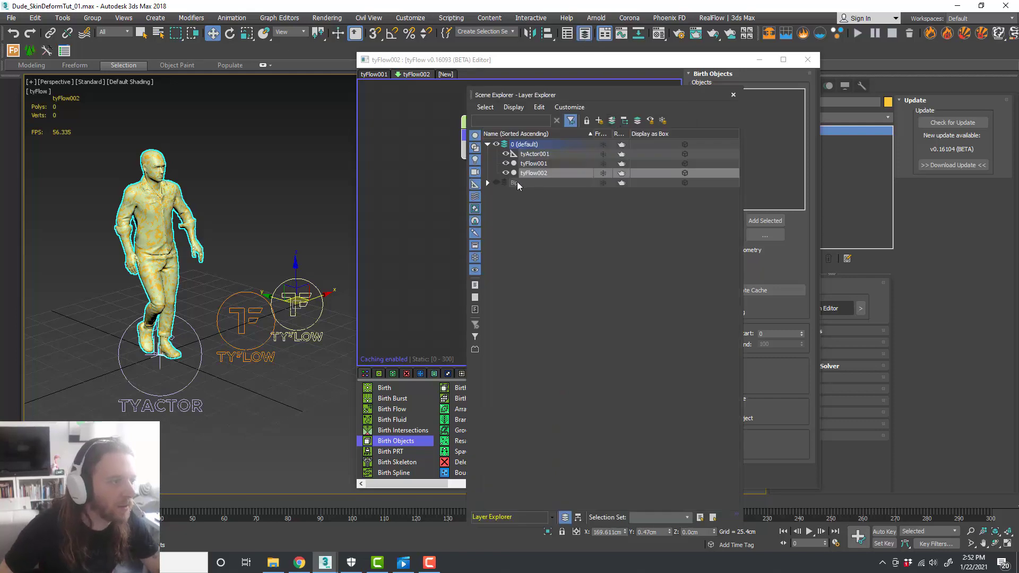
click(505, 165)
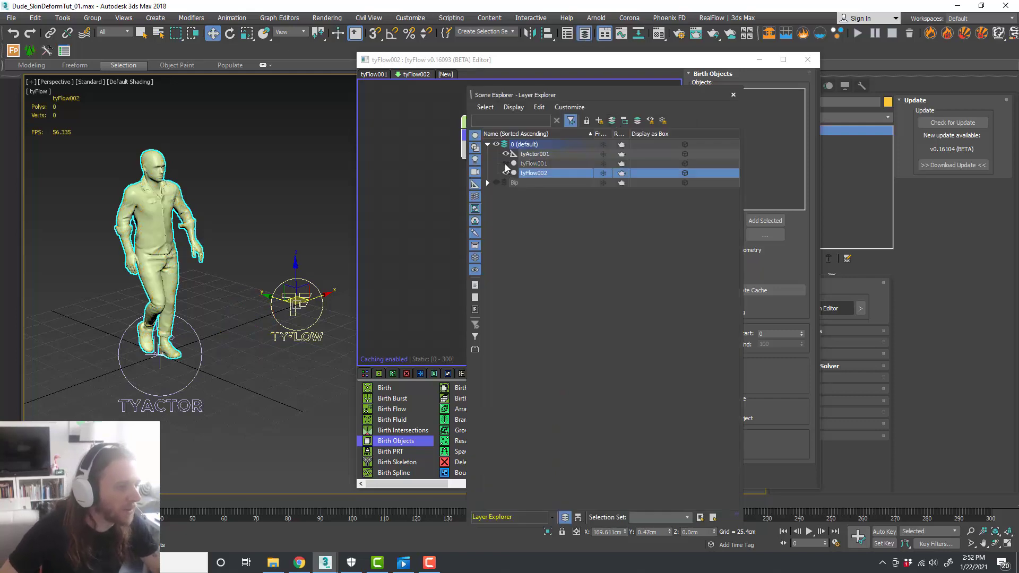
click(734, 96)
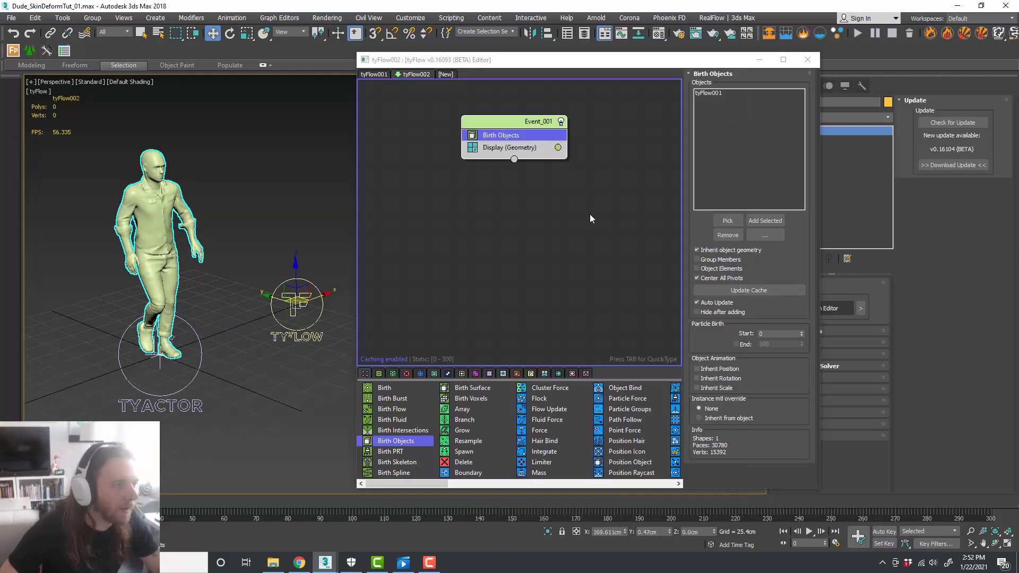
Scrub the timeline to check how the character born in the second tyFlow moves
click(536, 238)
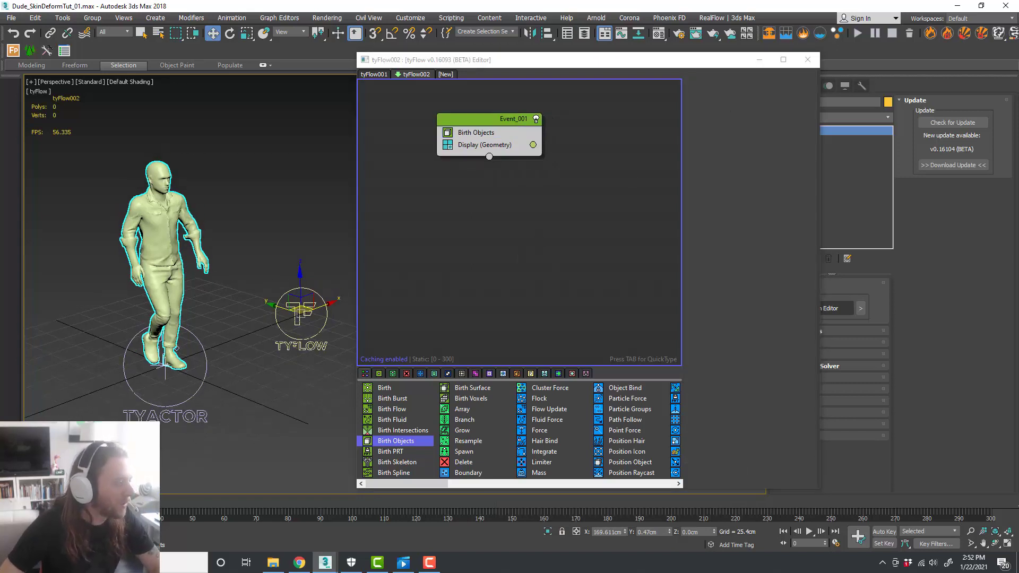
click(161, 501)
drag(170, 506, 69, 504)
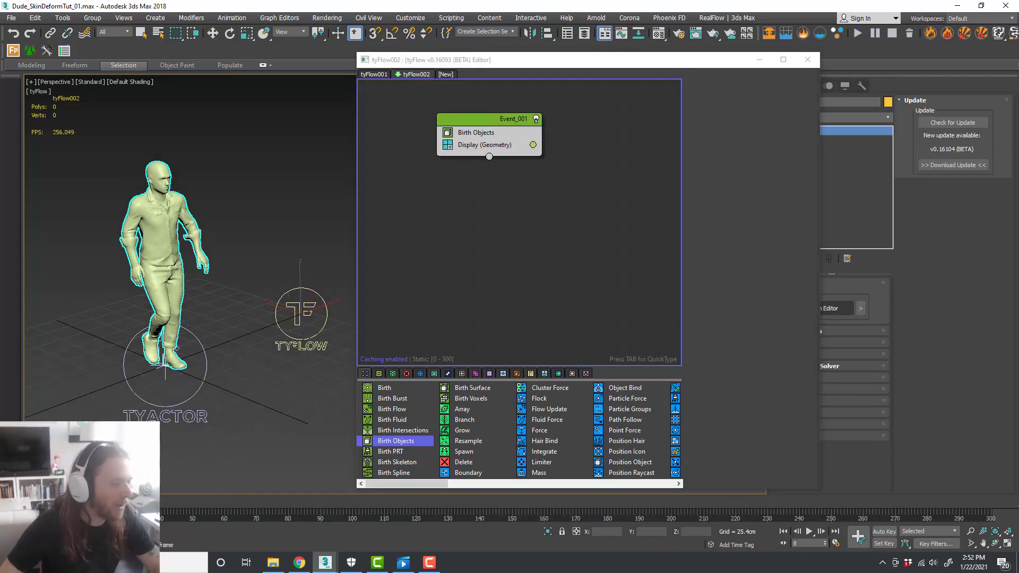
alt+middle_drag(214, 302, 239, 326)
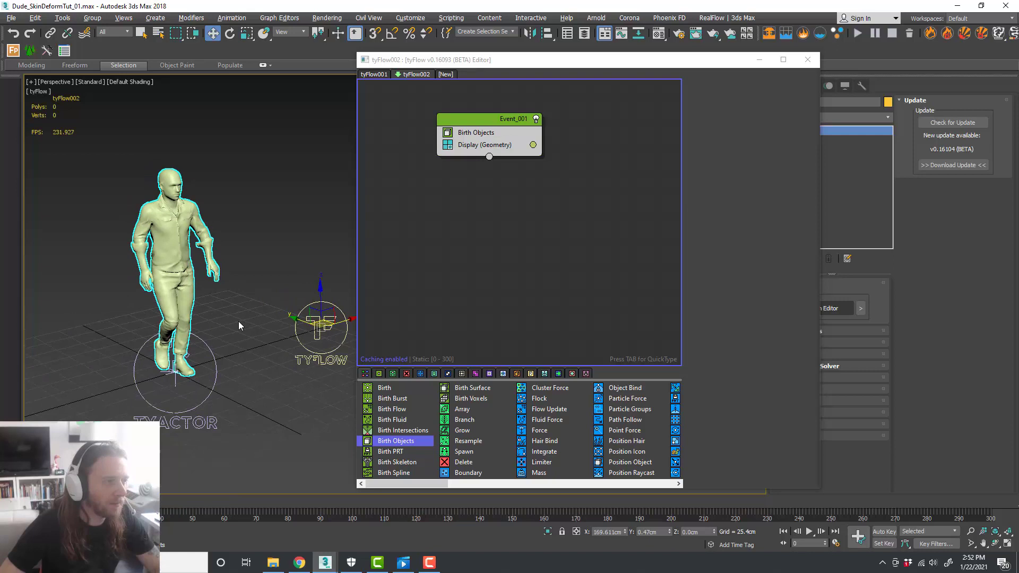
Try inheriting the source object's position, rotation and scale animation in Birth Objects while scrubbing the timeline
click(475, 133)
click(697, 369)
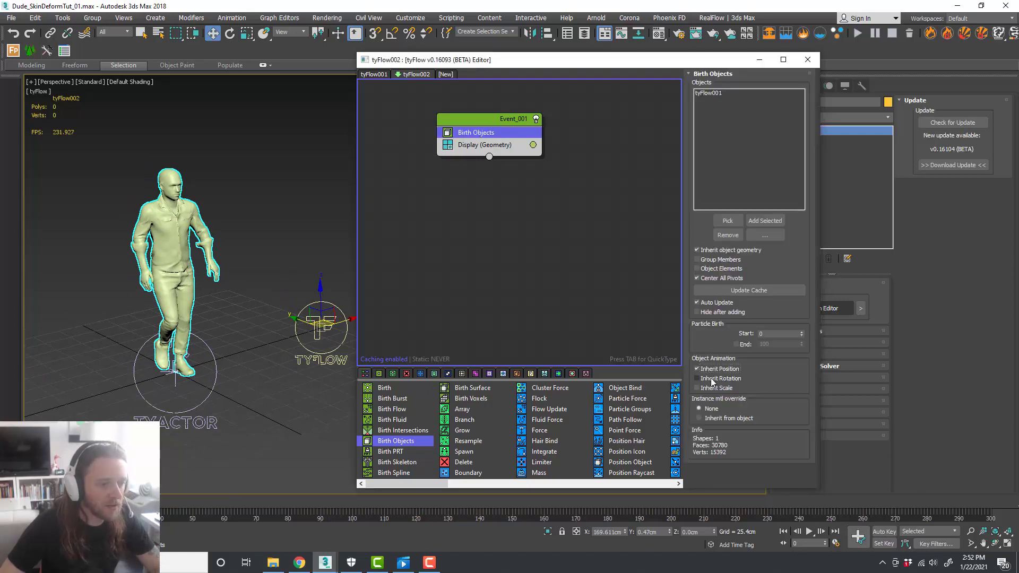
mouse_move(56, 502)
mouse_down()
mouse_move(133, 501)
mouse_move(55, 502)
mouse_up()
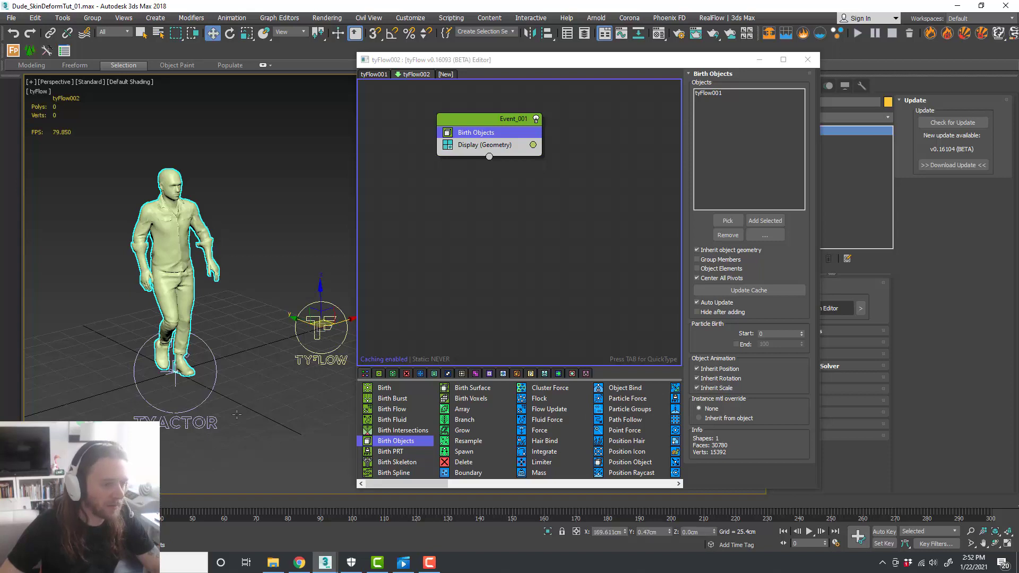
click(697, 368)
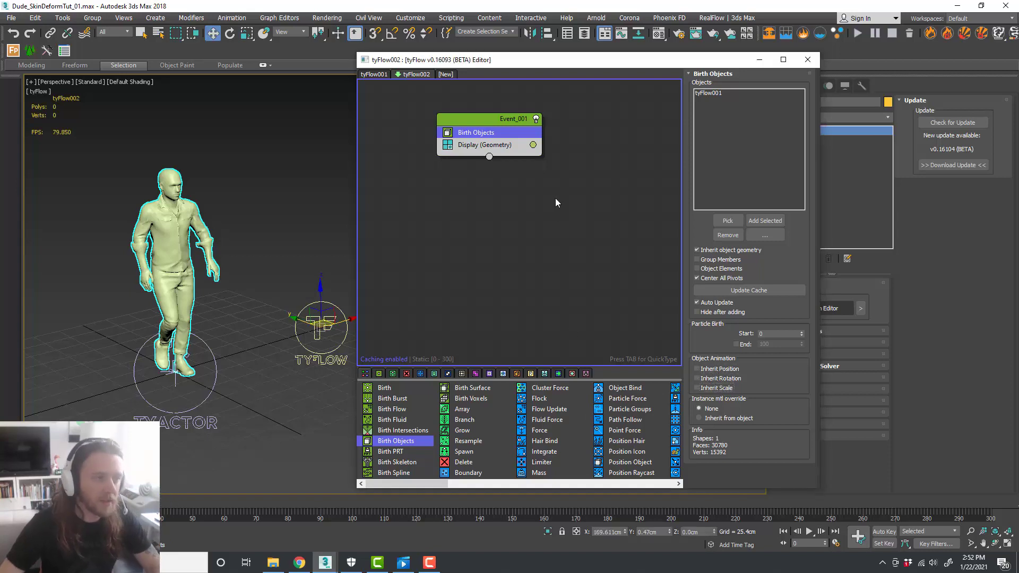
Add a Cloth Bind operator below Birth Objects and disable the event's Display operator
middle_drag(547, 198, 551, 217)
click(551, 215)
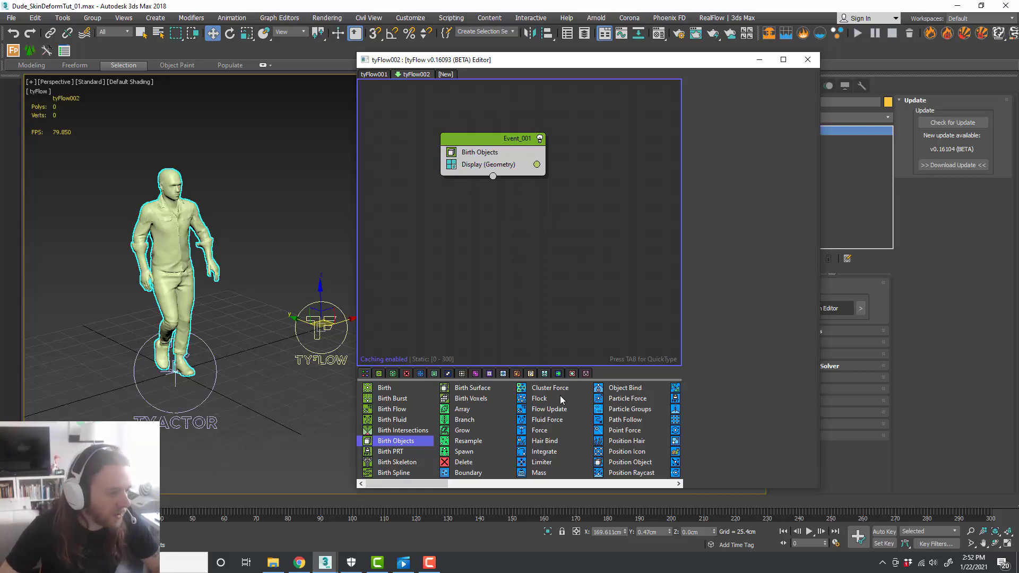
scroll(562, 400, right, 3)
scroll(576, 403, right, 3)
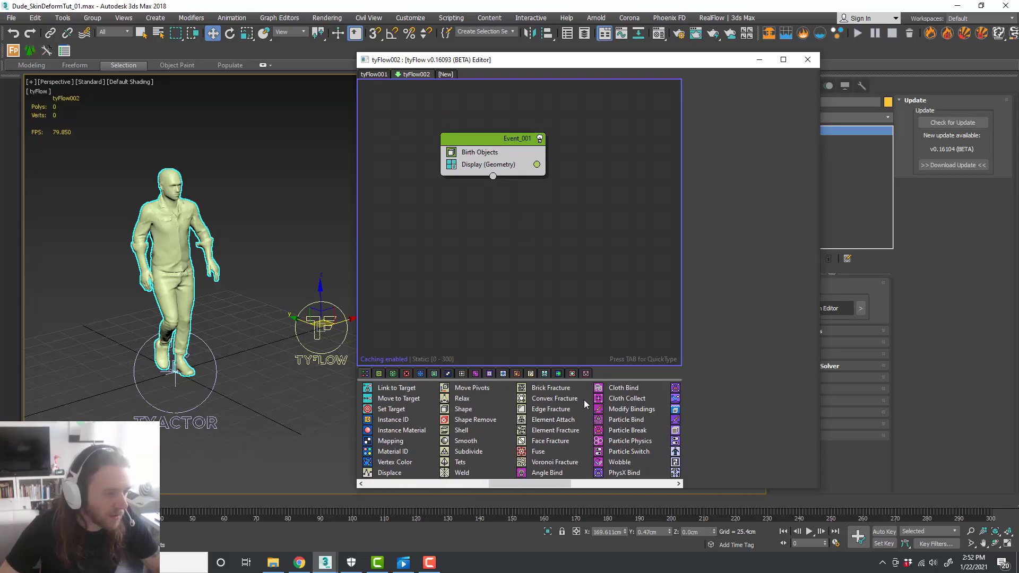
drag(623, 390, 523, 165)
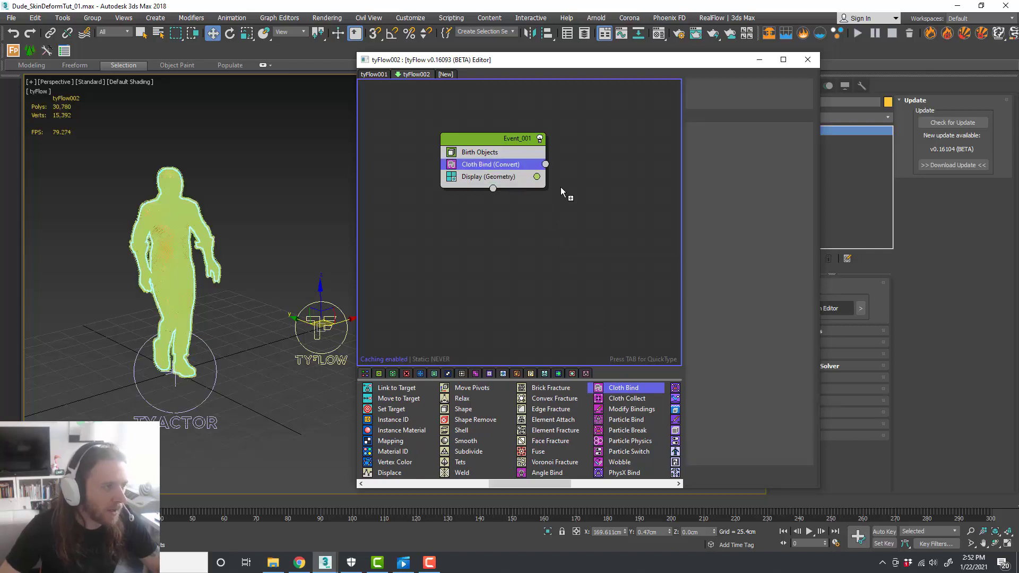
click(451, 177)
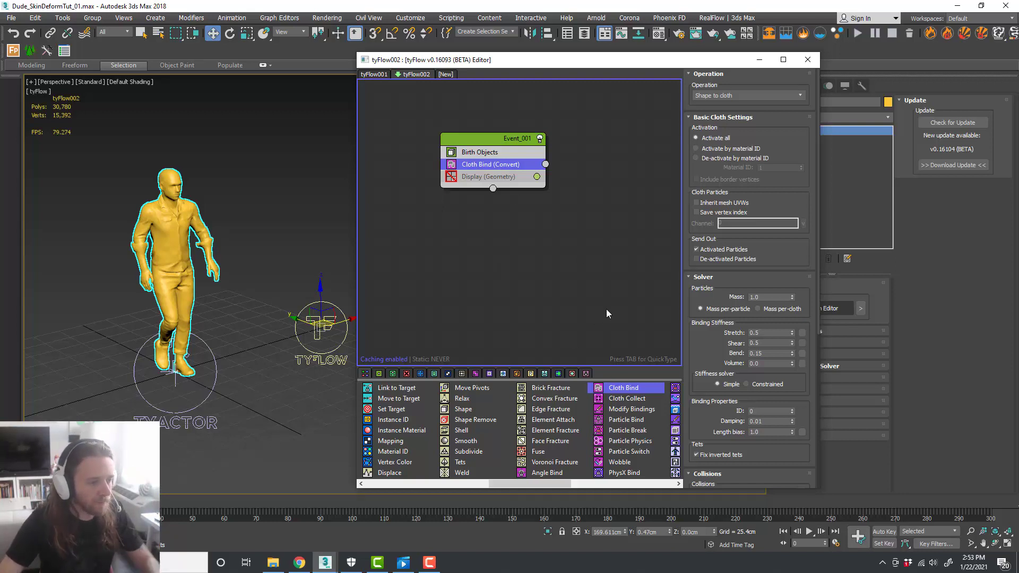
Add a Particle Switch operator set to De-activate bindings directly below Cloth Bind
click(602, 273)
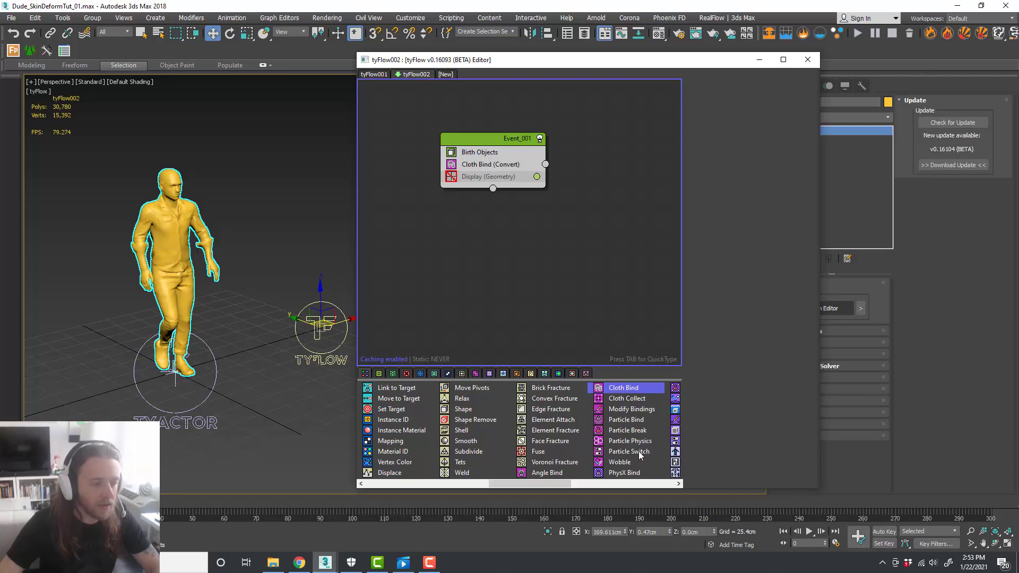
drag(640, 455, 607, 257)
drag(551, 171, 534, 168)
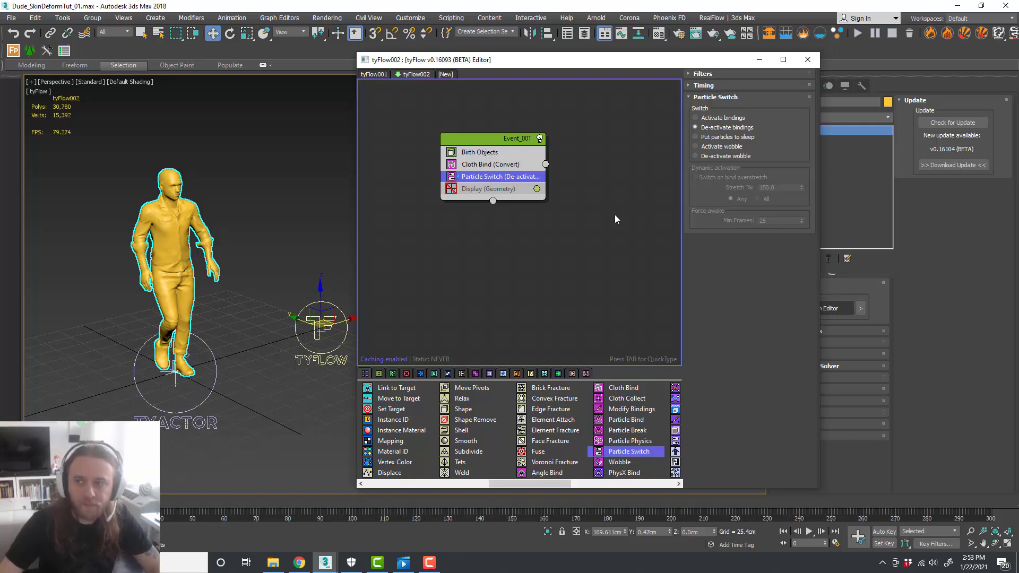
scroll(580, 391, down, 3)
click(547, 261)
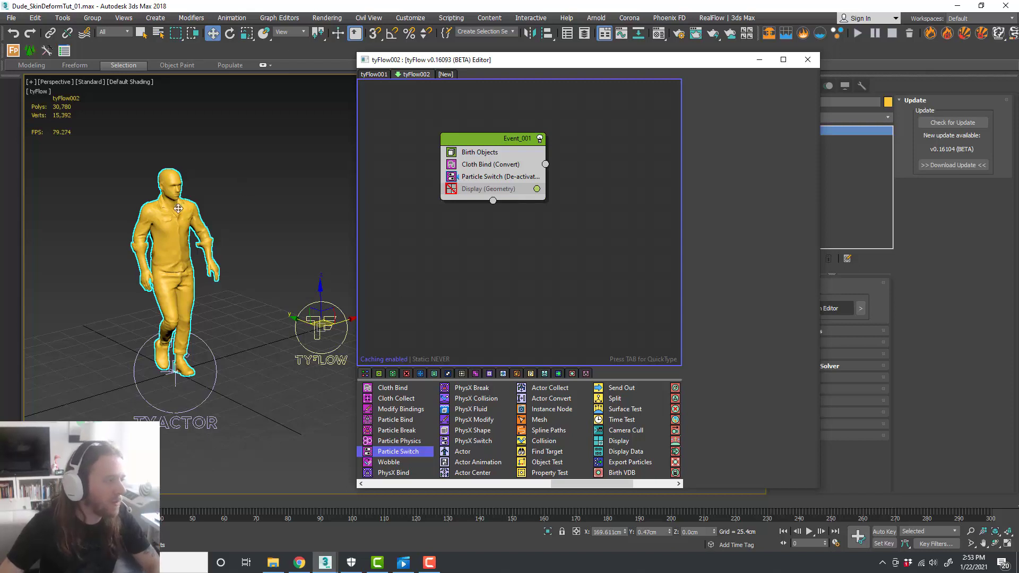
Add an Object Bind operator to the event between Particle Switch and Display
middle_drag(252, 259, 282, 266)
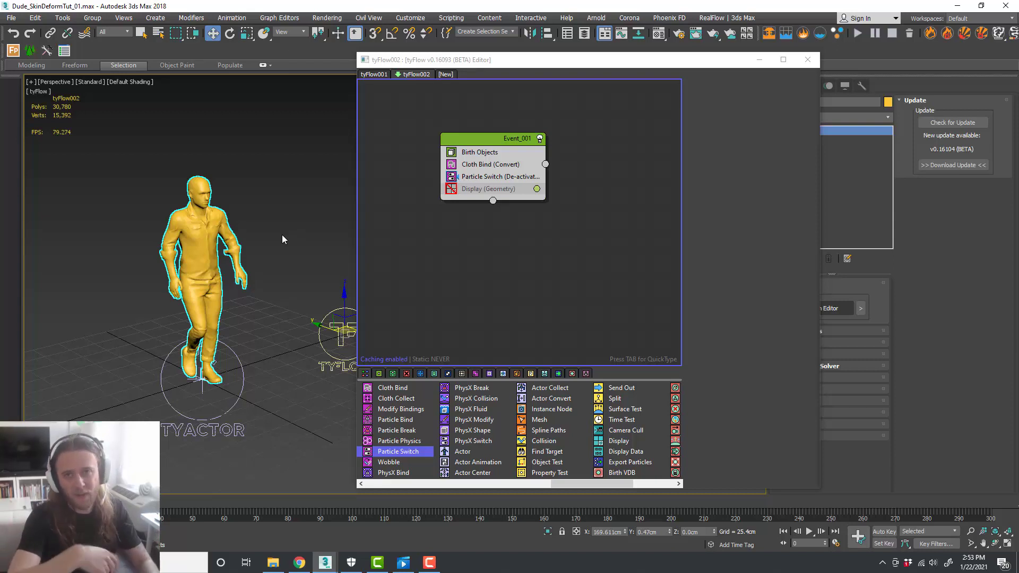
click(498, 237)
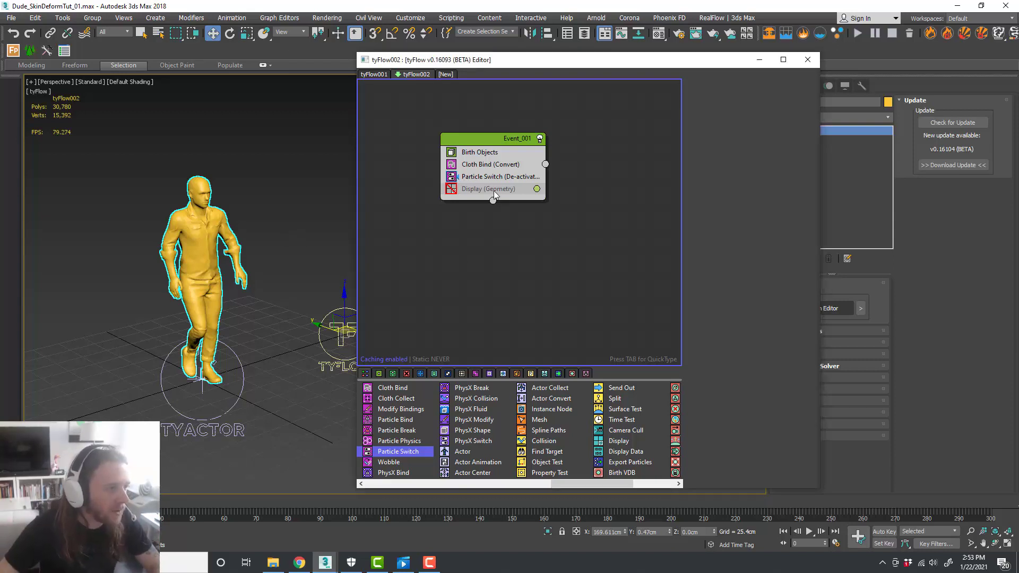
key(Tab)
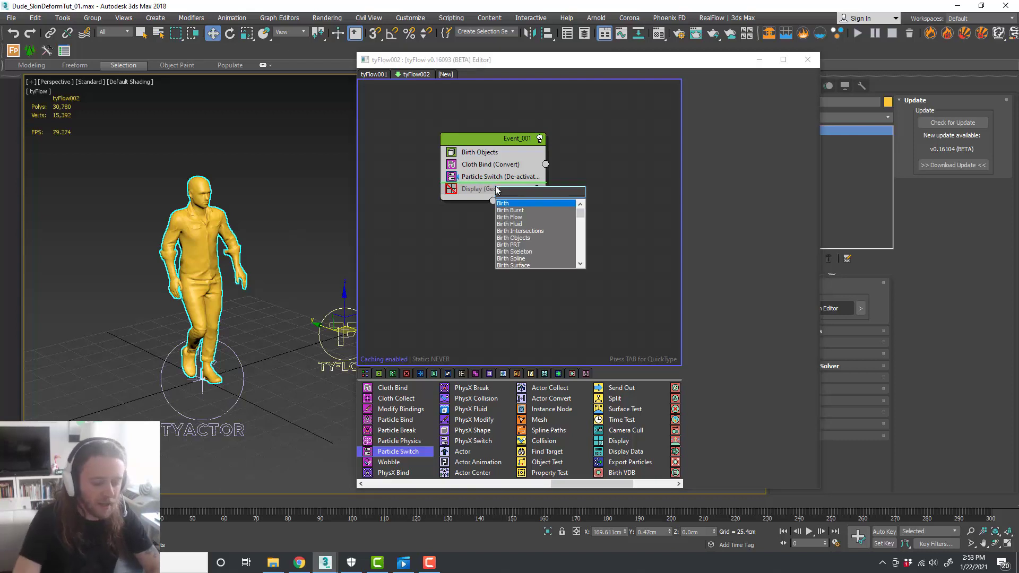
text(object)
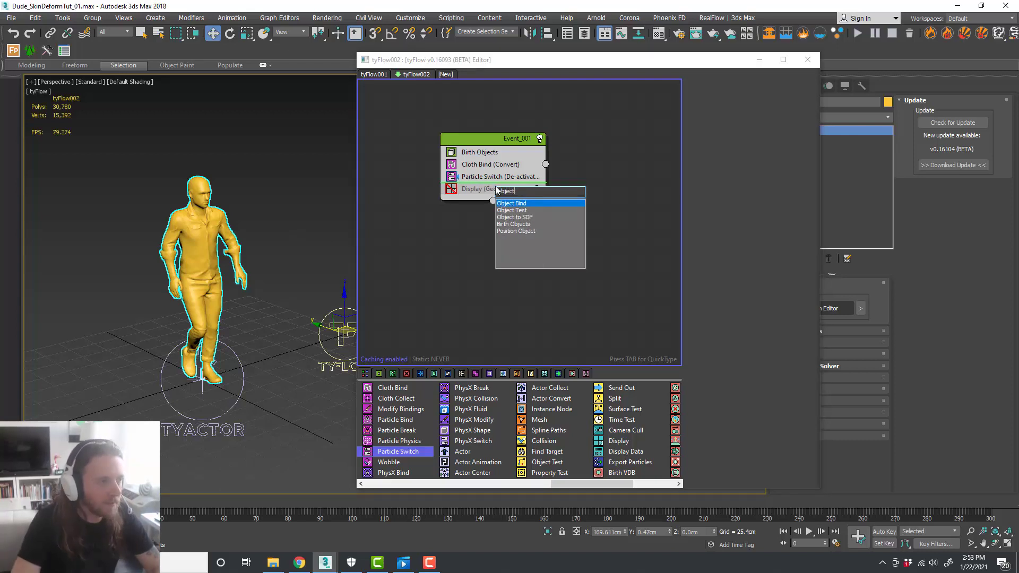
key(Return)
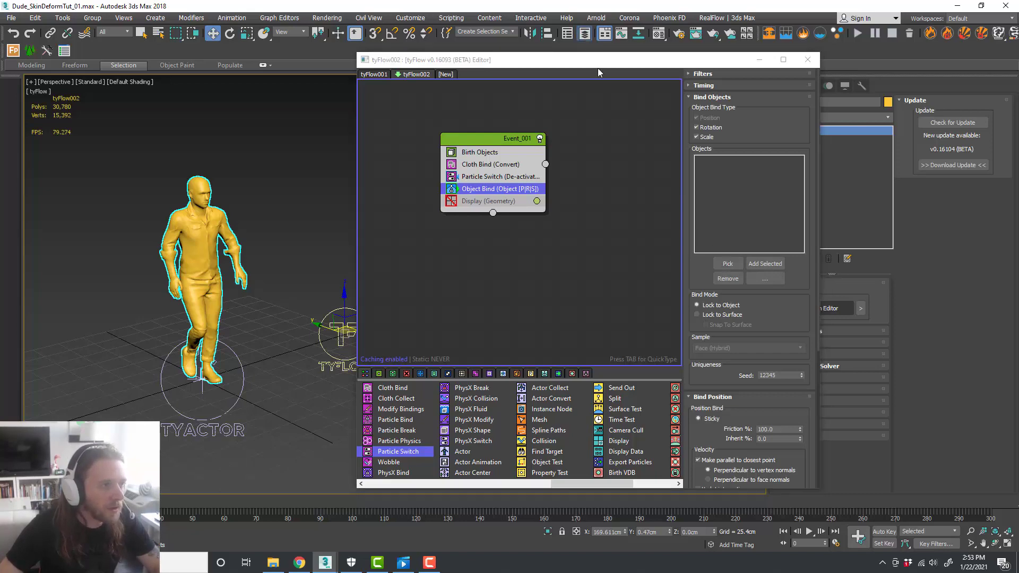
Pick the hidden tyFlow001 from the layer explorer as the Object Bind target and close the explorer
click(585, 33)
drag(549, 97, 216, 106)
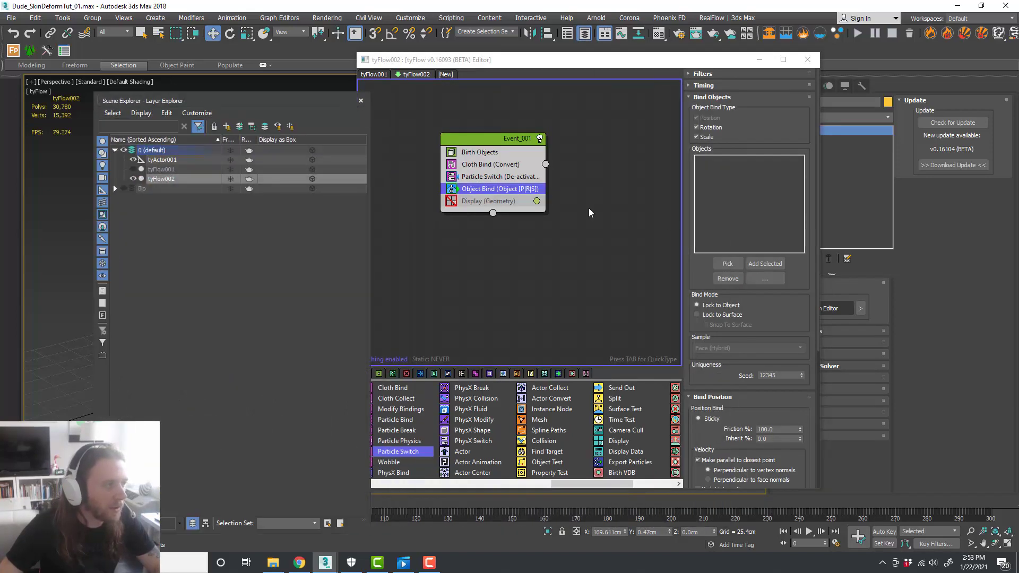
click(733, 261)
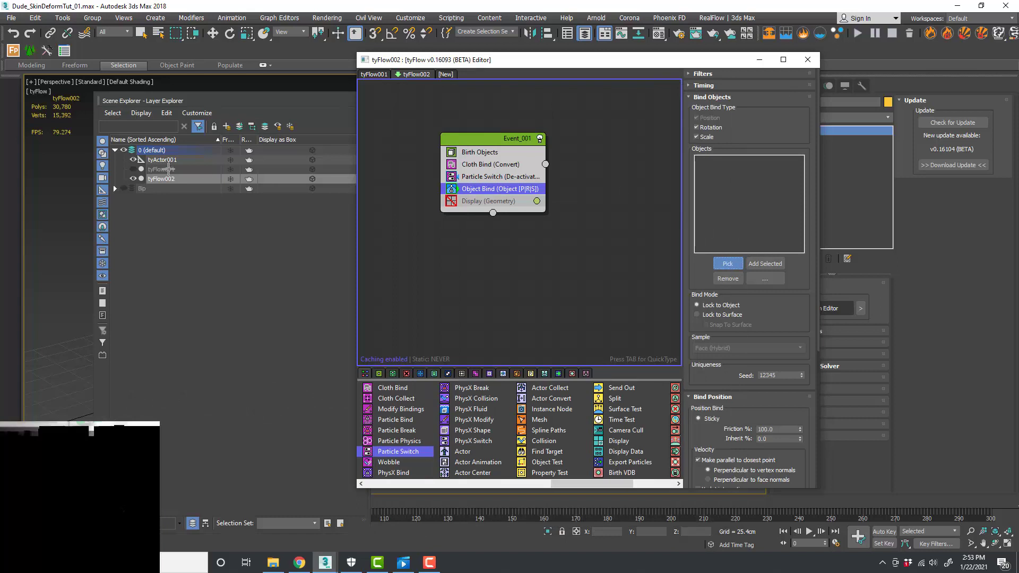
click(167, 170)
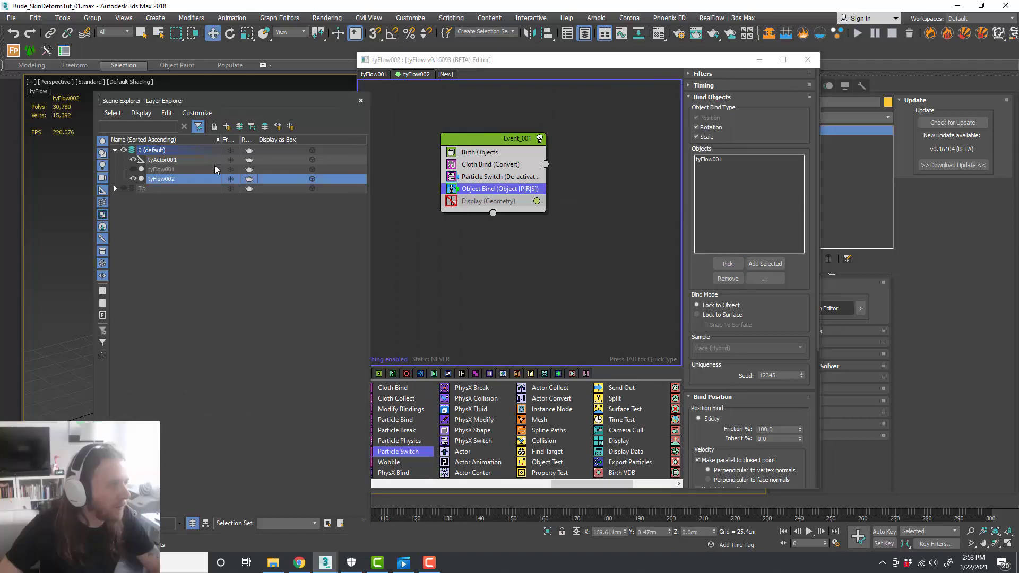
click(361, 101)
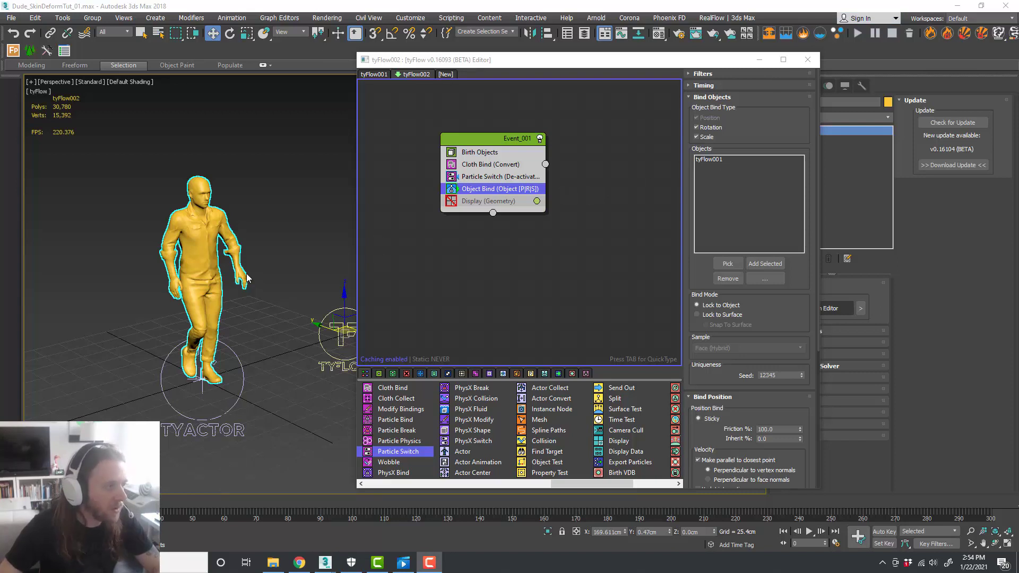
Set the Object Bind operator's bind mode to Lock to Surface
click(743, 84)
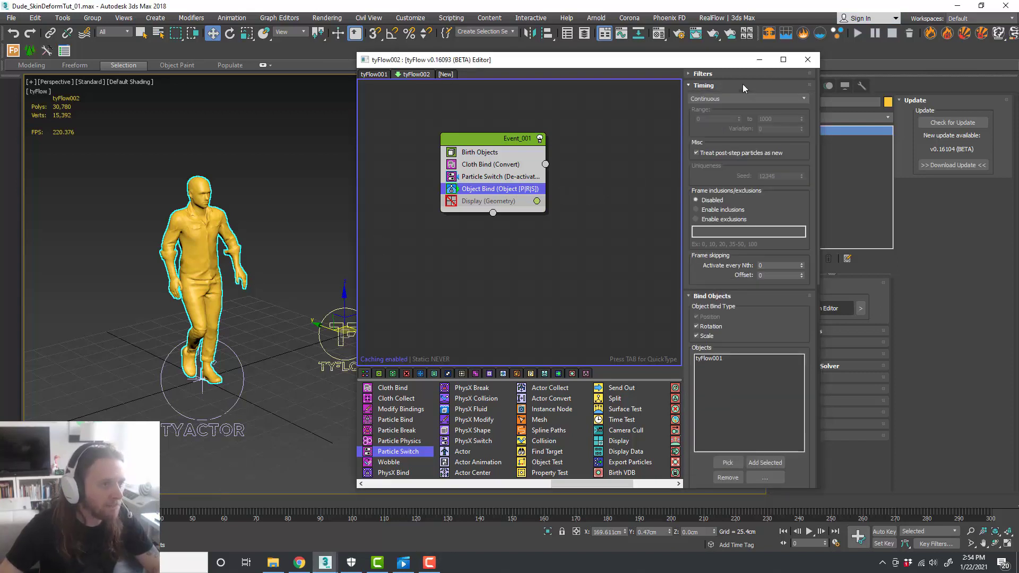
click(738, 83)
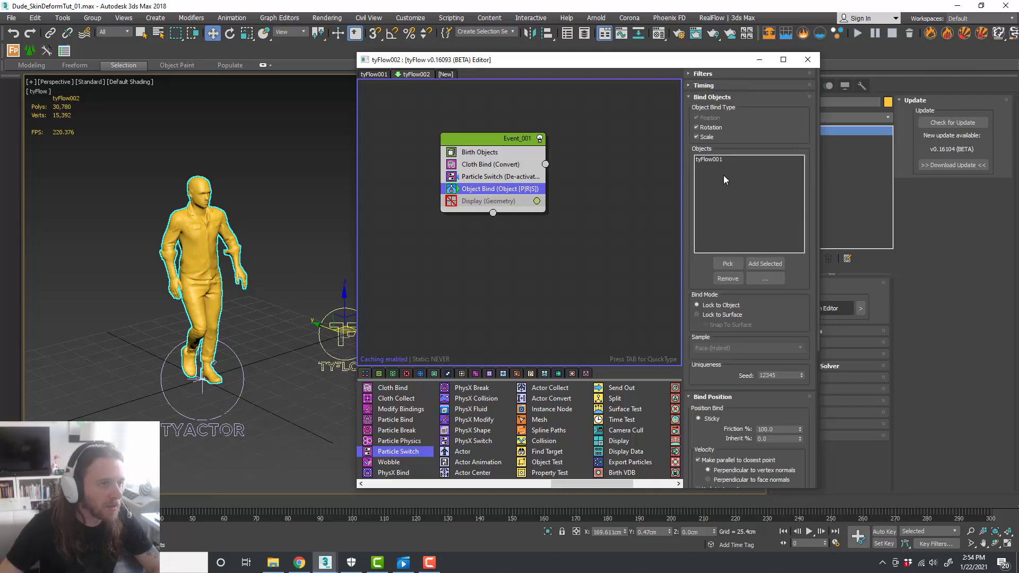
click(720, 315)
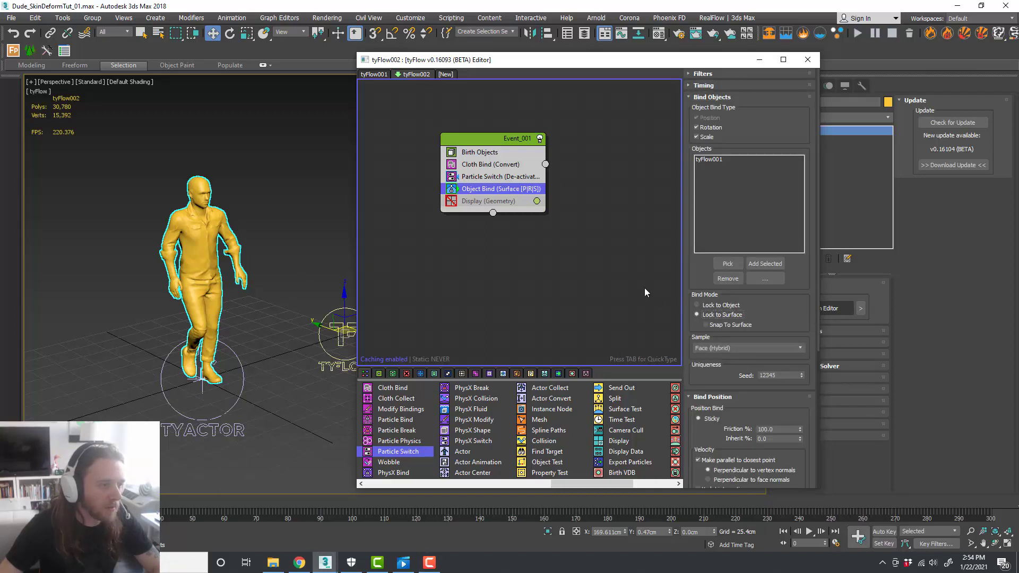
Scrub the timeline to check how the cloth particles follow the walking character
click(617, 268)
drag(32, 501, 48, 501)
drag(143, 499, 45, 481)
key(w)
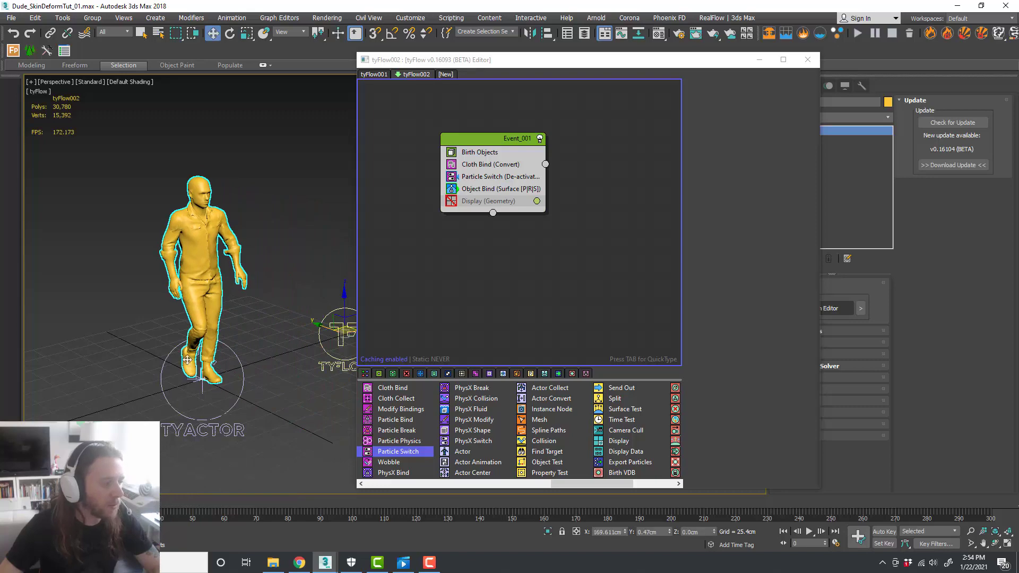
scroll(187, 360, down, 3)
middle_drag(260, 368, 212, 352)
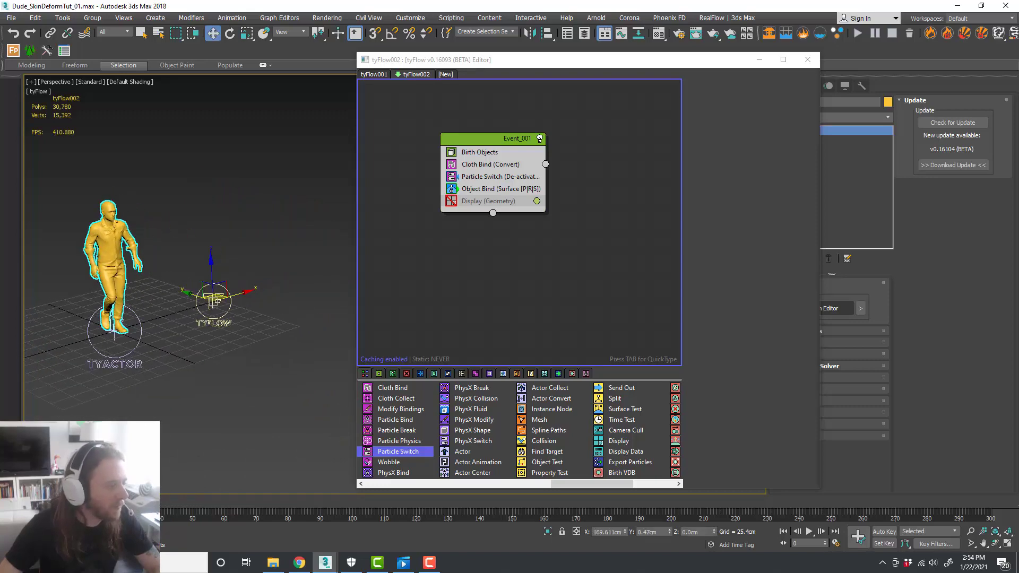
drag(59, 500, 21, 496)
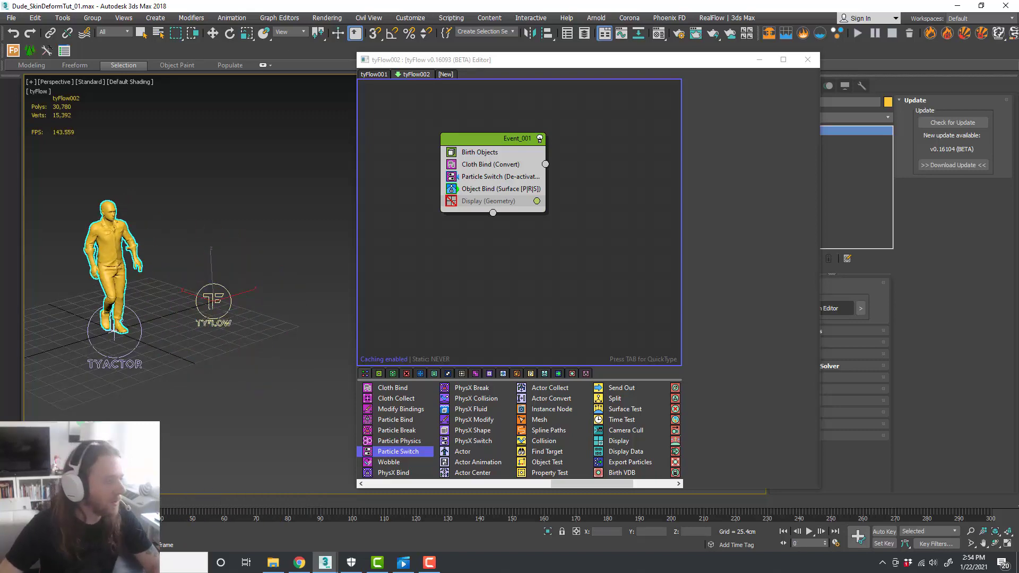
scroll(56, 244, up, 3)
alt+middle_drag(246, 336, 222, 338)
click(222, 324)
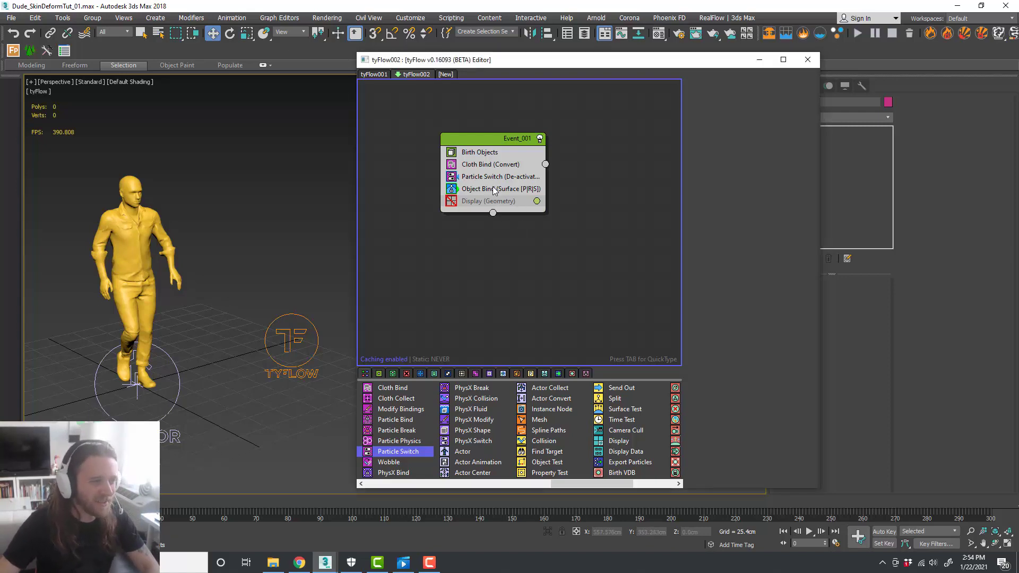
middle_drag(571, 265, 564, 257)
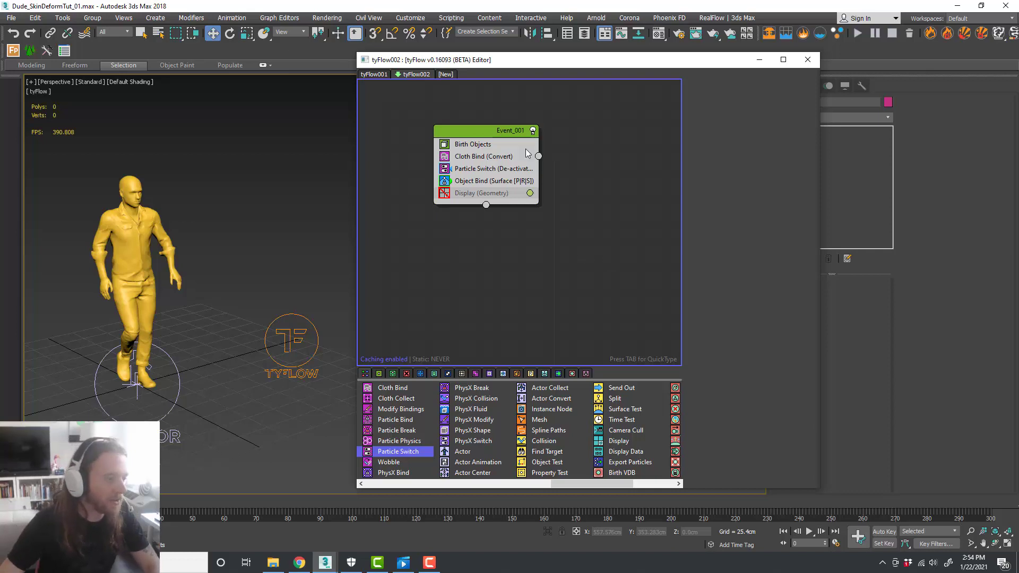
Create a box around the character in the Top view, about 58.5 cm long, 61.3 cm wide and 22.3 cm high
drag(594, 61, 659, 65)
middle_drag(371, 267, 393, 255)
drag(552, 62, 475, 253)
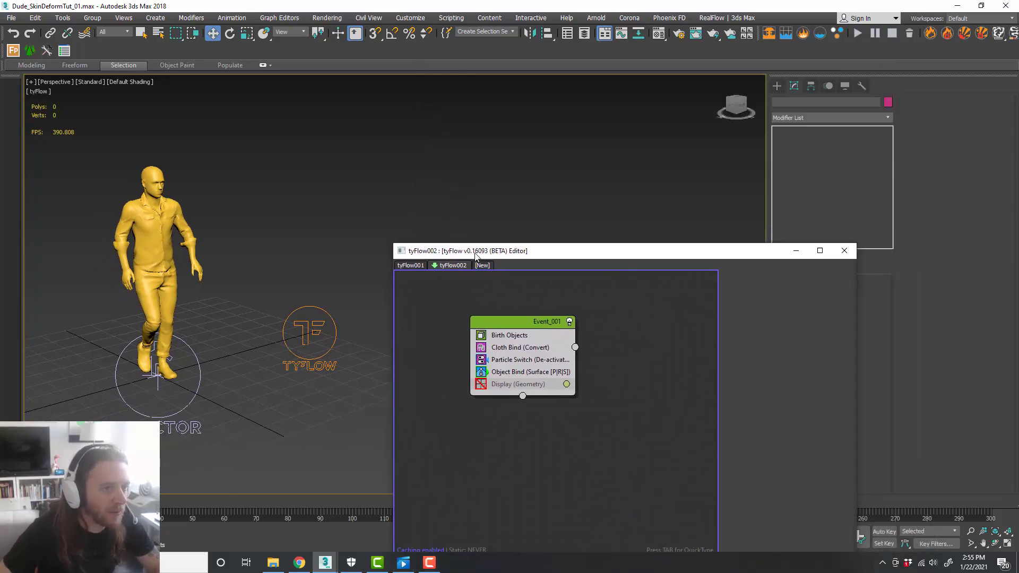
click(776, 87)
click(809, 150)
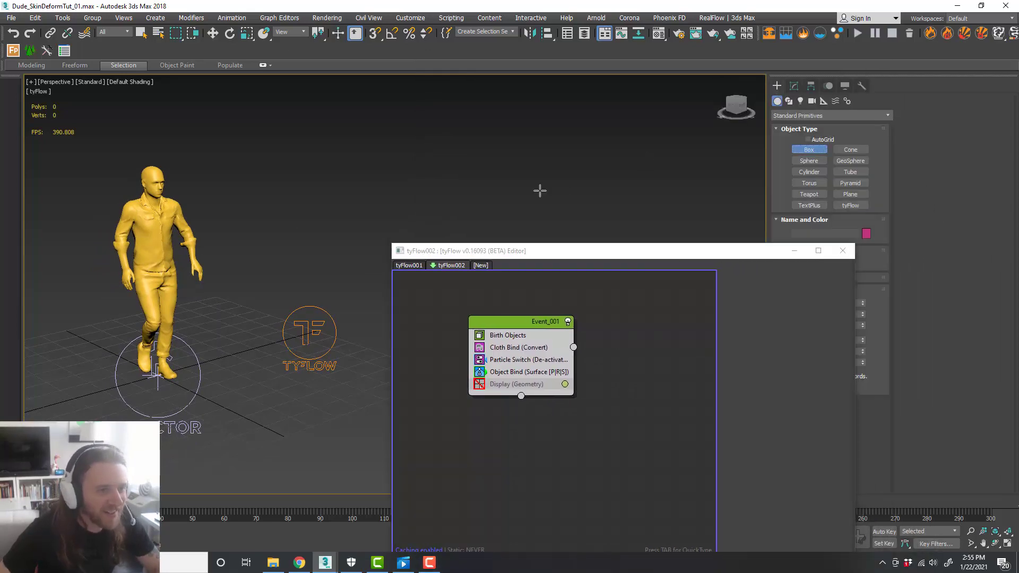
middle_drag(215, 247, 313, 246)
key(alt+w)
middle_click(246, 198)
key(alt+w)
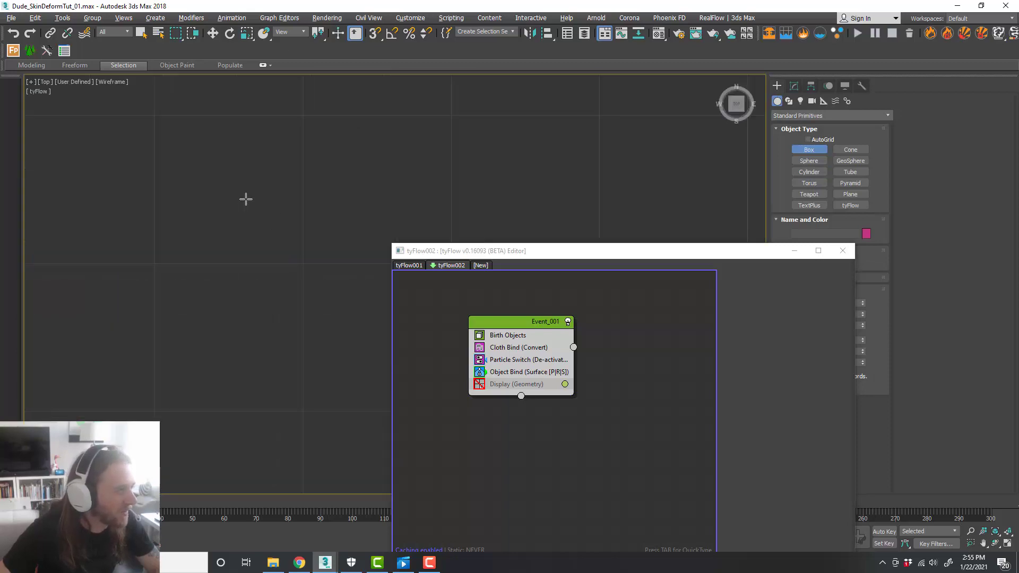
key(z)
scroll(255, 202, down, 3)
drag(190, 212, 273, 291)
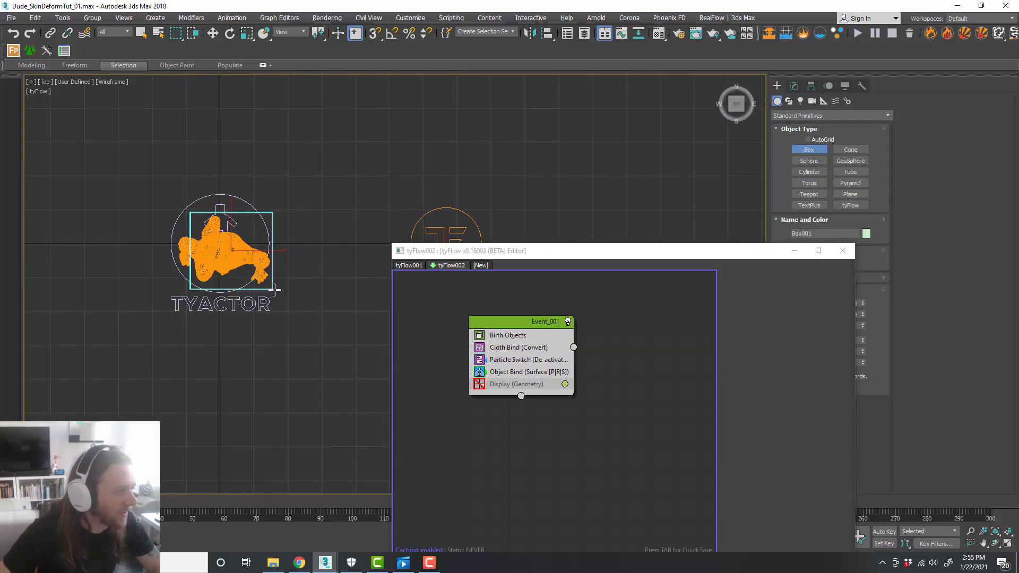
click(302, 261)
Raise the box in the Perspective view to about Z 156.5 cm so it surrounds the character's head
key(alt+w)
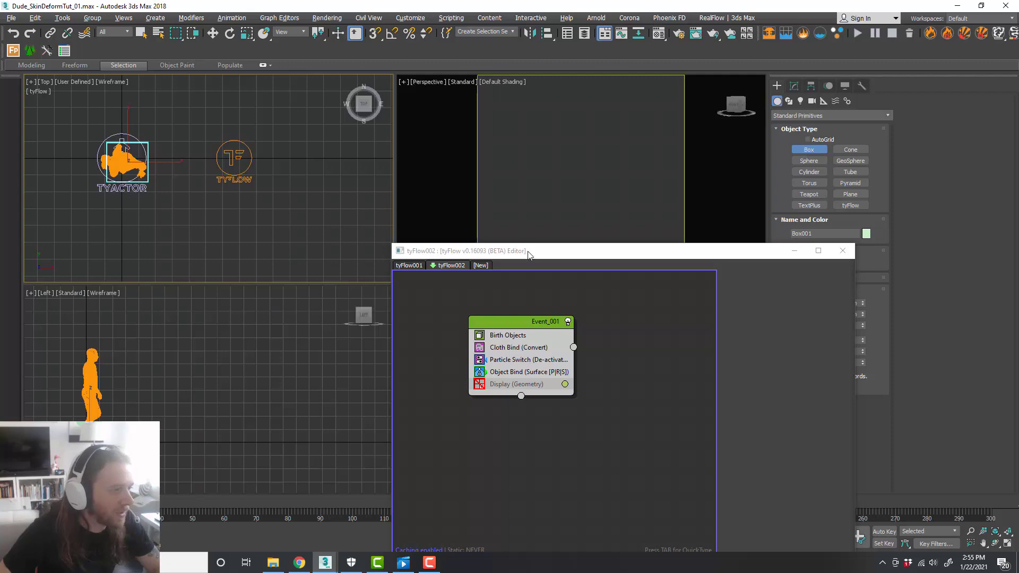
drag(529, 252, 1018, 191)
middle_drag(477, 395, 471, 386)
key(alt+w)
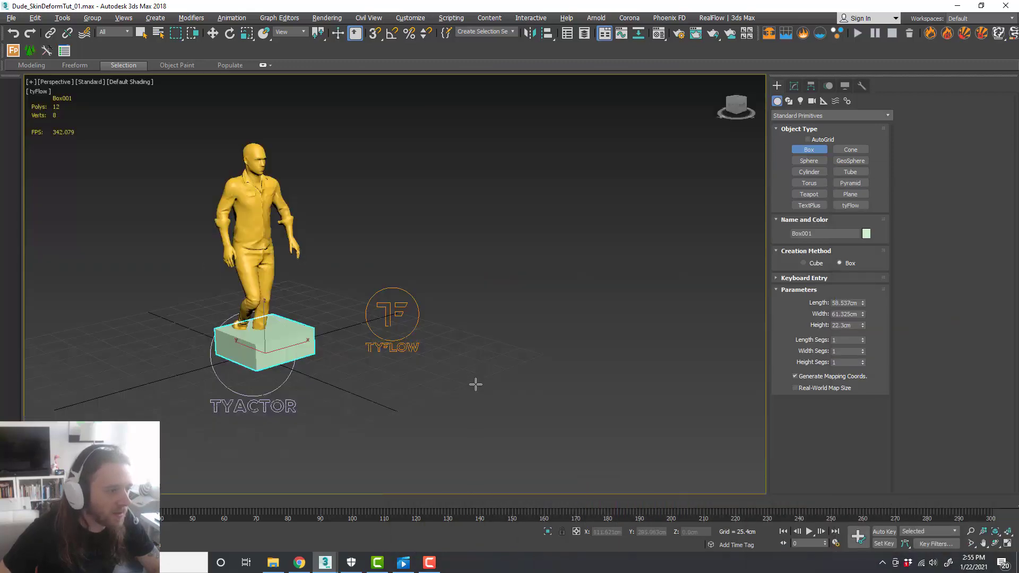
alt+middle_drag(328, 259, 336, 260)
key(w)
scroll(268, 314, up, 2)
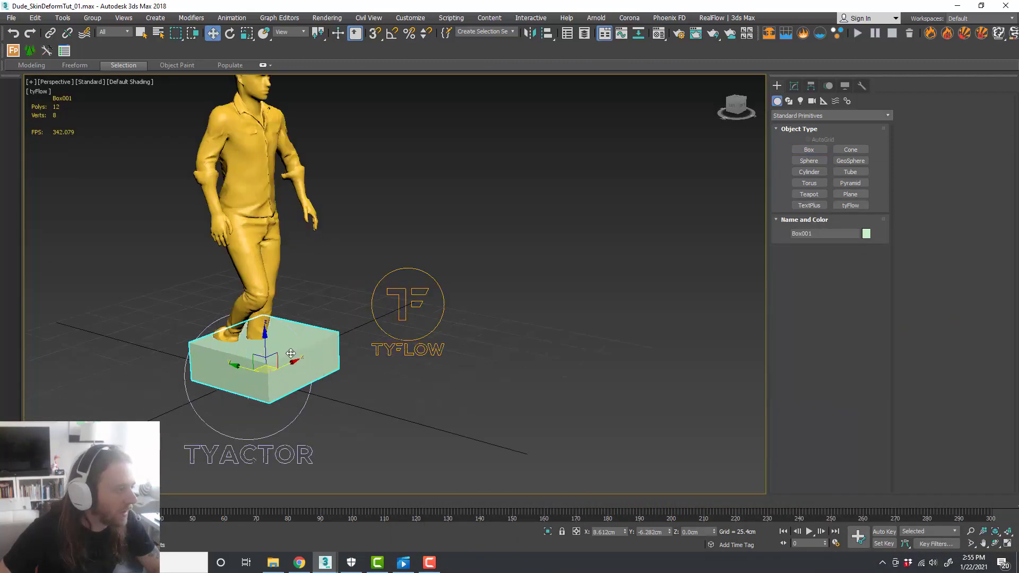
scroll(295, 352, down, 2)
drag(275, 321, 271, 136)
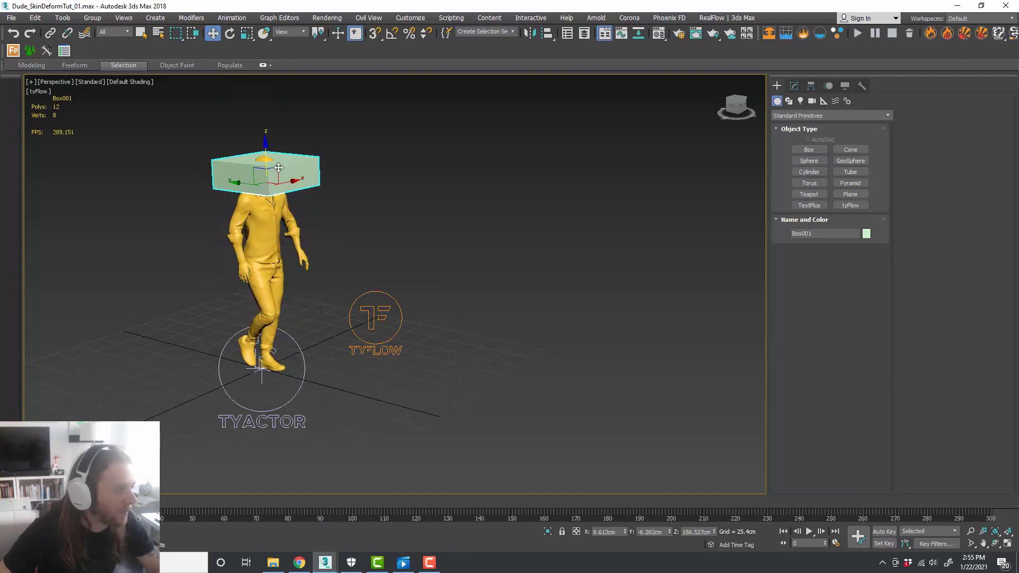
Make the box non-renderable and display it as a bounding box through its object properties
scroll(276, 172, up, 3)
alt+middle_drag(279, 195, 305, 191)
right_click(305, 176)
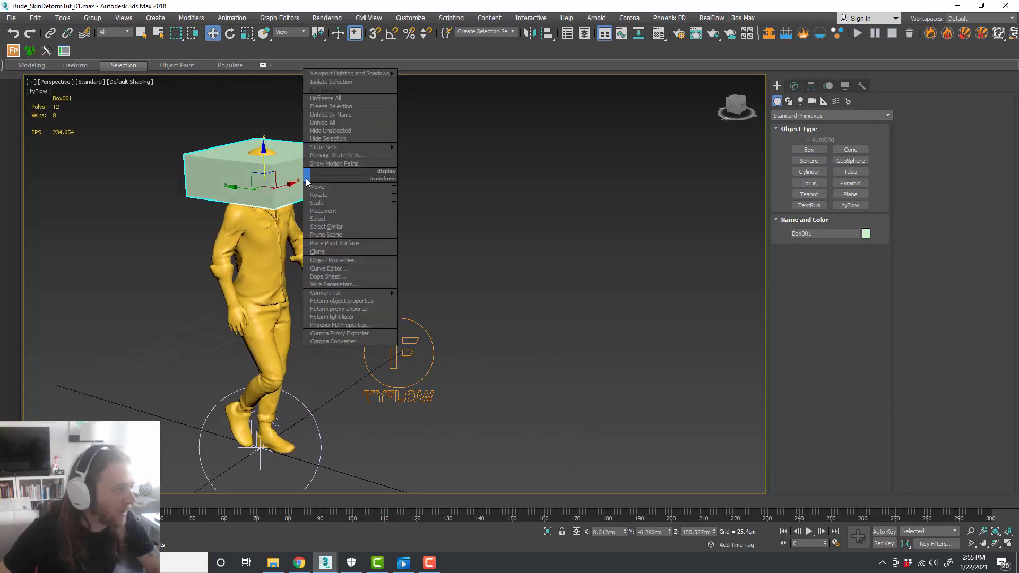
click(362, 259)
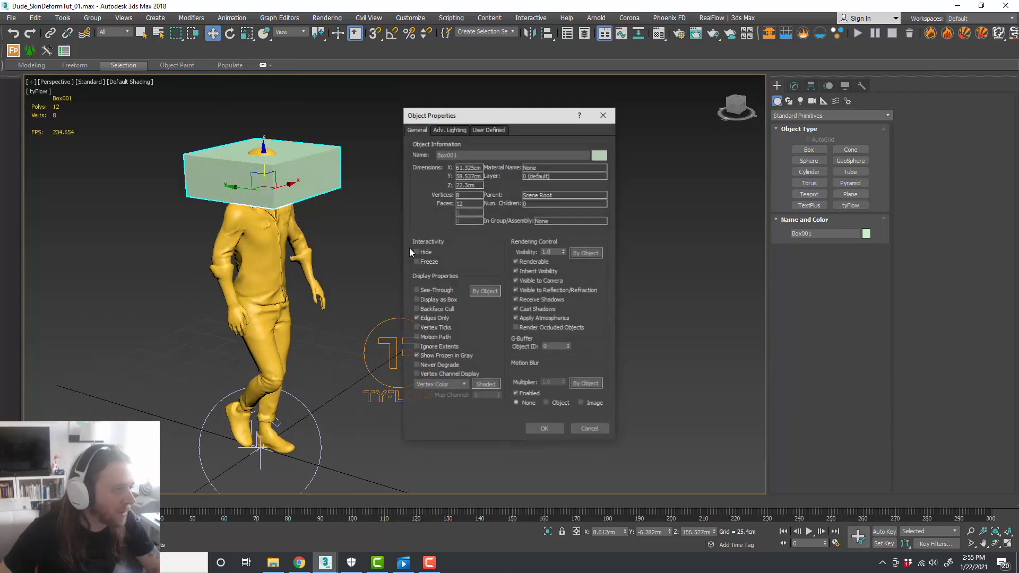
click(529, 263)
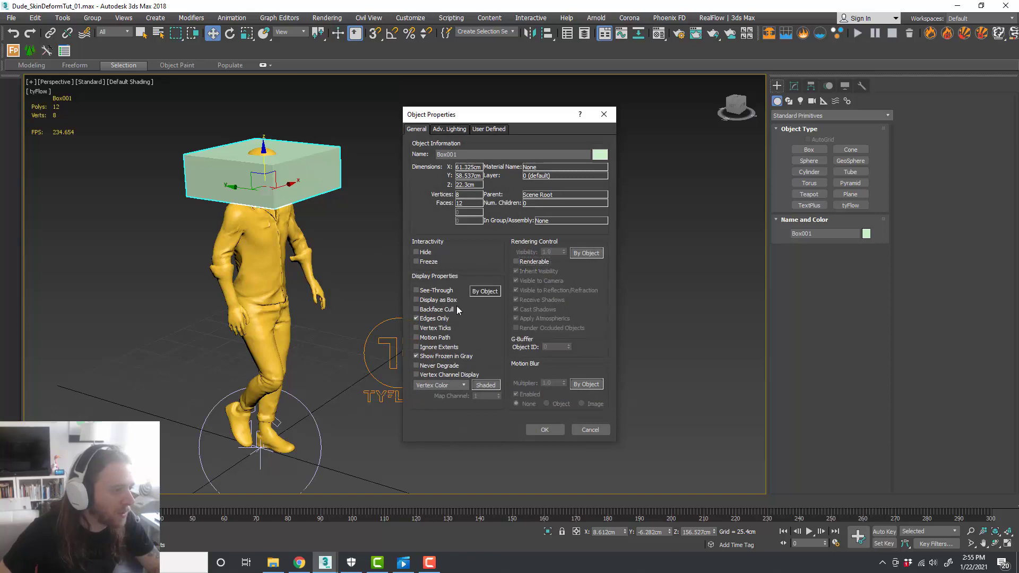
click(555, 427)
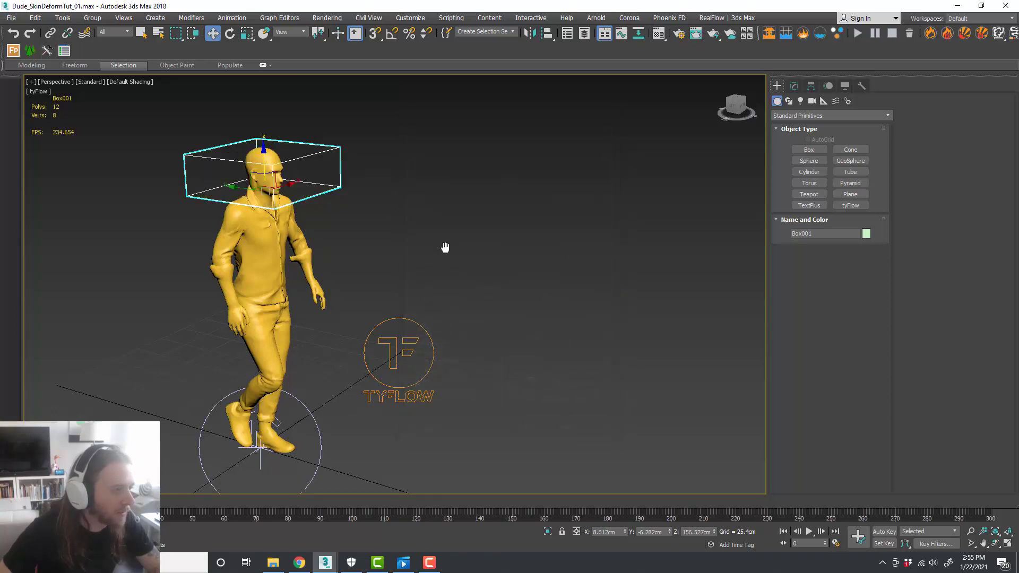
Tilt the box about 14° in the Left view so its lower face slopes down toward the character's front
alt+middle_drag(445, 248, 431, 252)
key(alt+w)
middle_click(297, 342)
key(alt+w)
scroll(170, 214, up, 6)
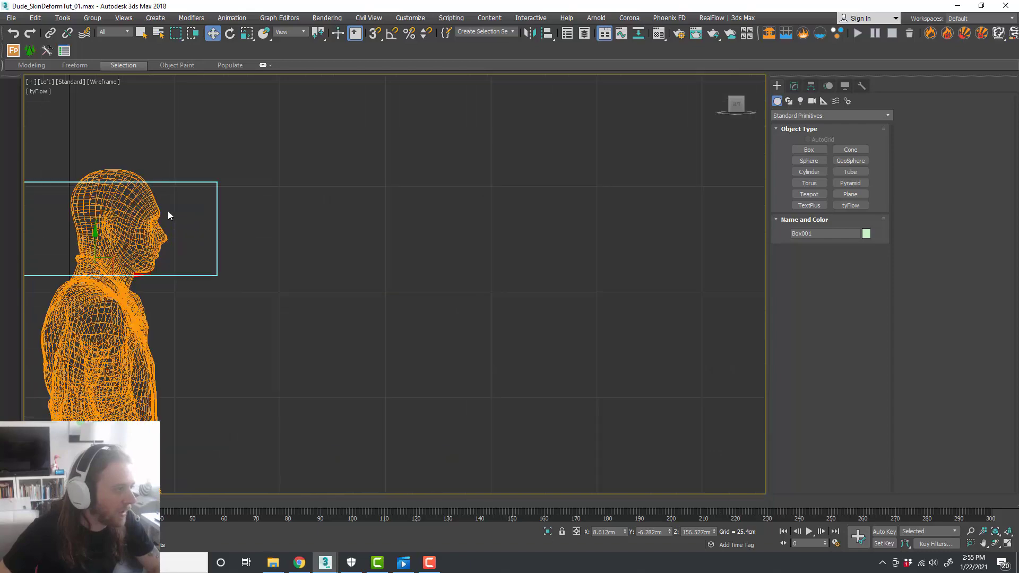
middle_drag(173, 224, 367, 248)
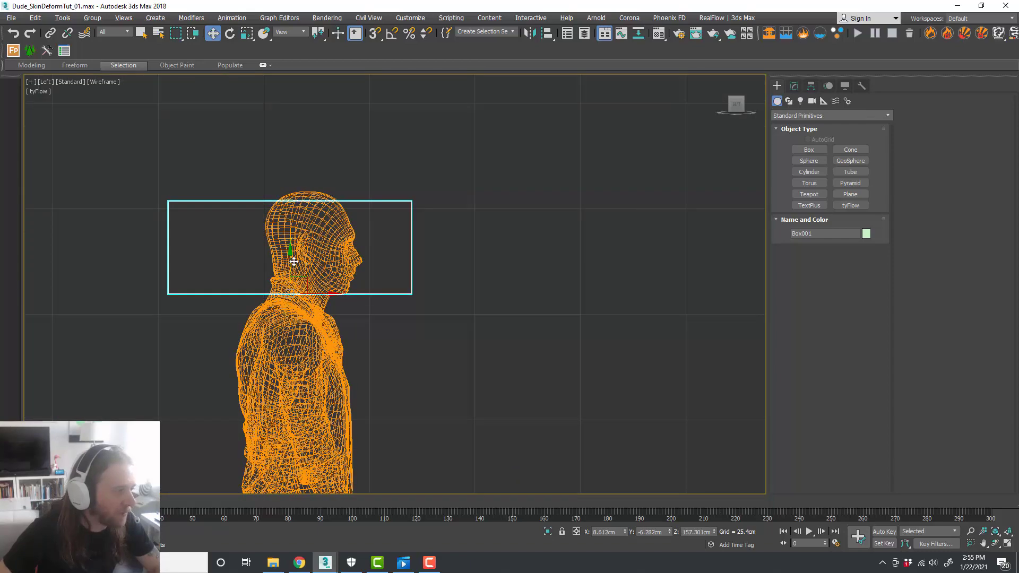
key(e)
drag(316, 263, 334, 266)
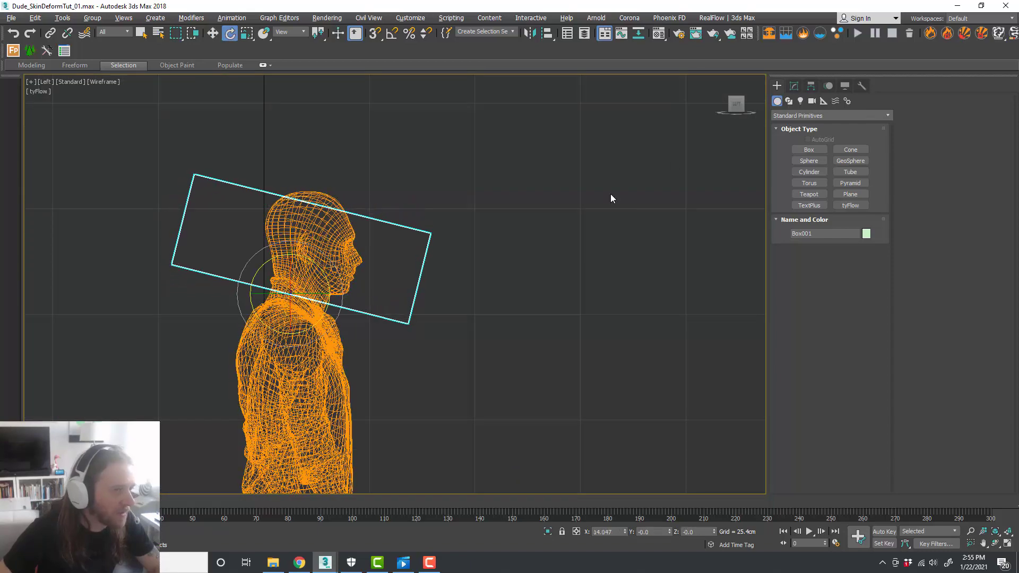
Increase the box's height to about 33.9 cm and nudge it slightly down over the neck, ending in the Perspective view
click(795, 86)
drag(865, 320, 866, 288)
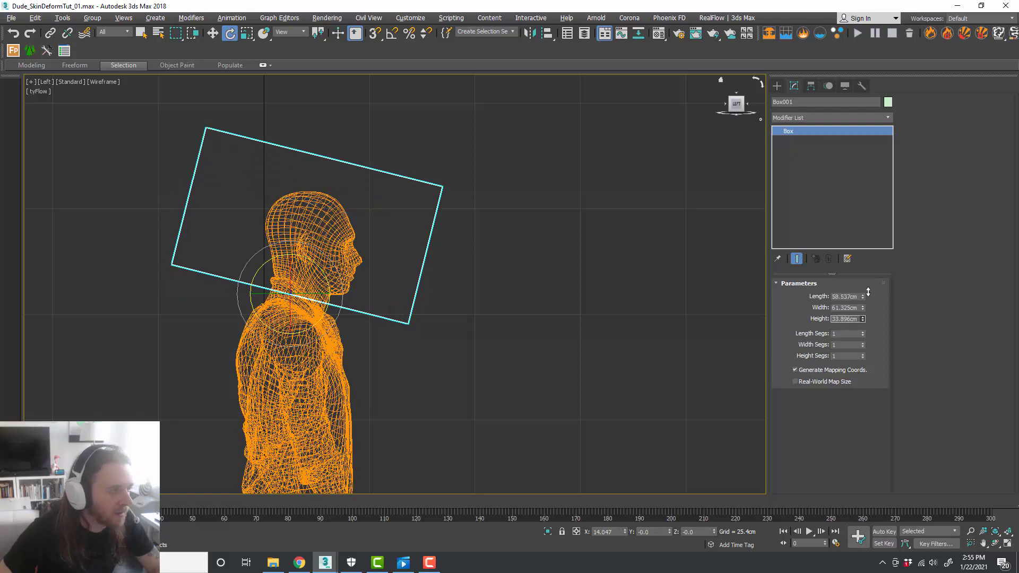
middle_drag(525, 296, 506, 286)
key(w)
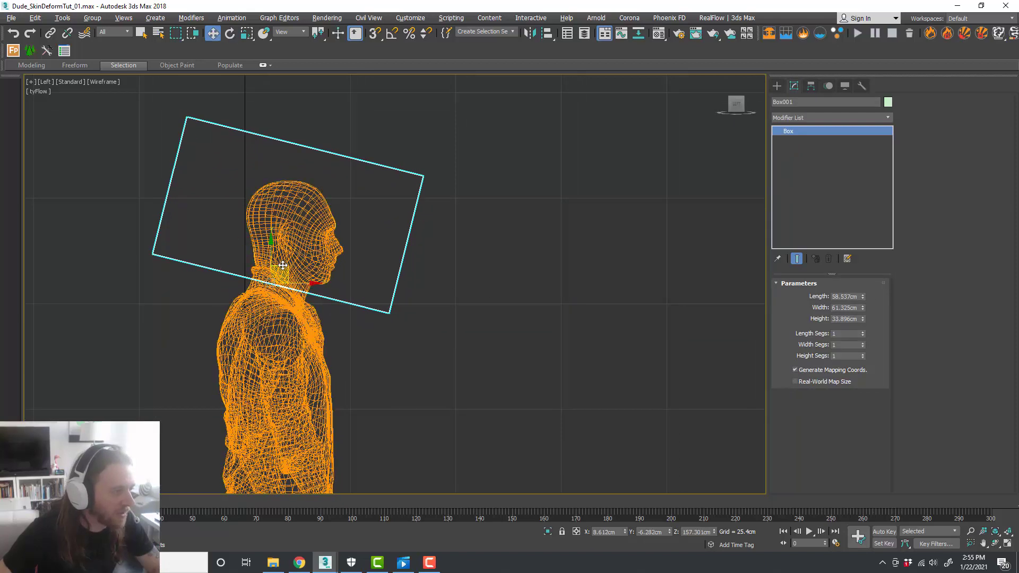
drag(283, 267, 283, 269)
key(alt+w)
right_click(543, 344)
key(alt+w)
middle_drag(471, 256, 492, 265)
Add a Surface Test operator below Object Bind in Event_001 and assign Box001 as its test object
drag(1018, 96, 616, 75)
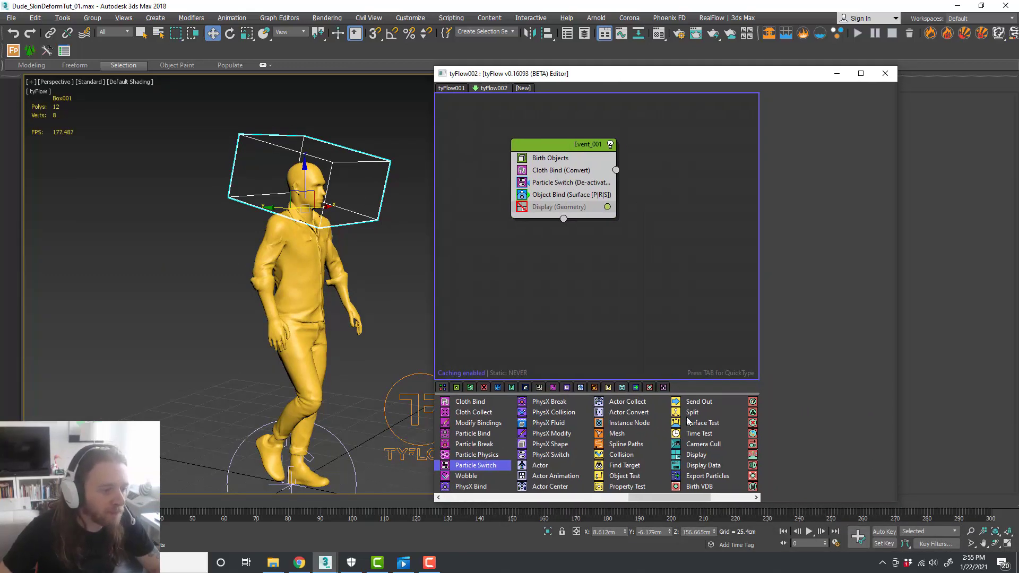
drag(688, 421, 567, 207)
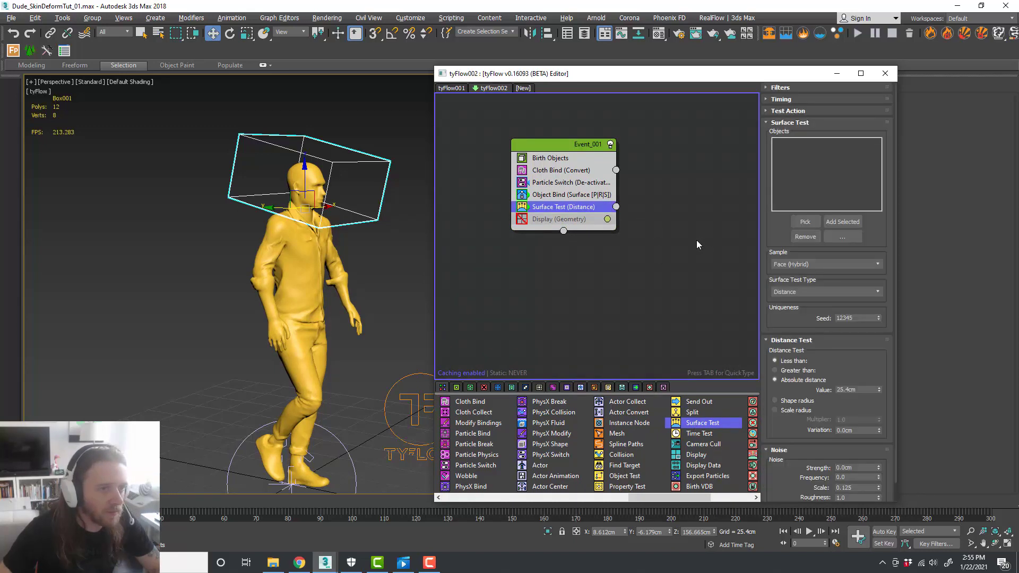
middle_drag(646, 266, 627, 256)
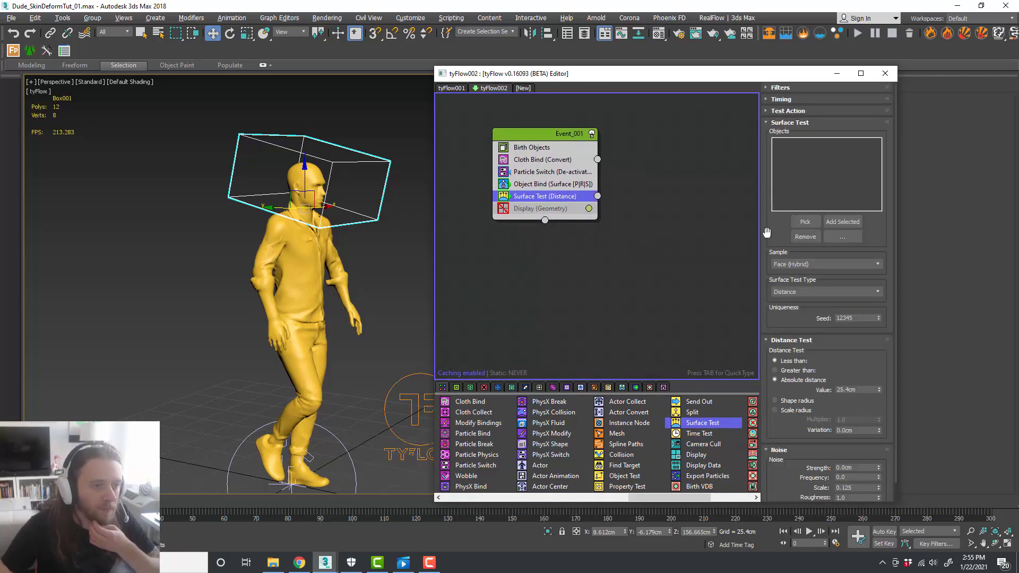
click(850, 237)
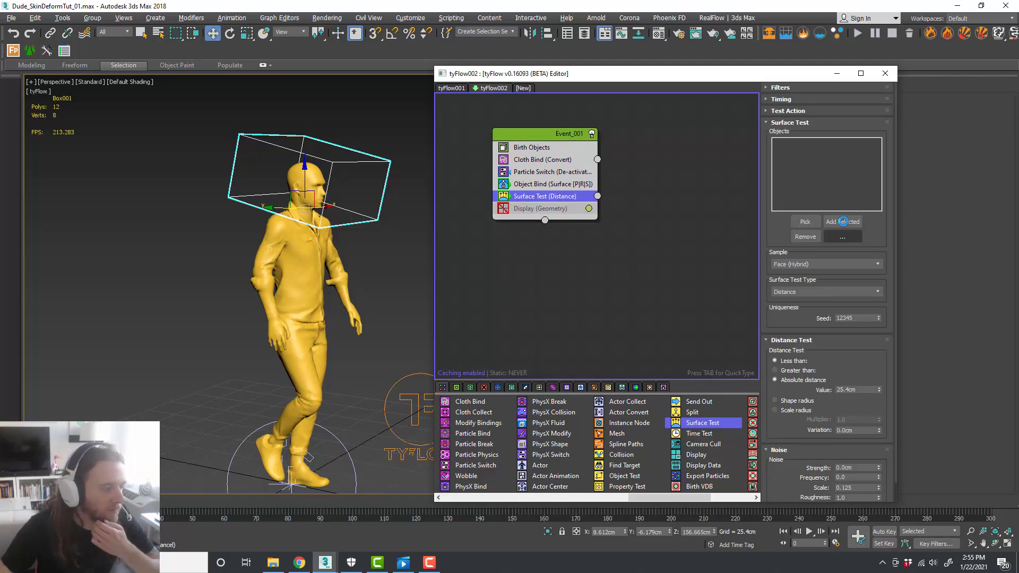
Set the Surface Test's type to Volume (Inside) and its timing to On Event Entry
click(801, 293)
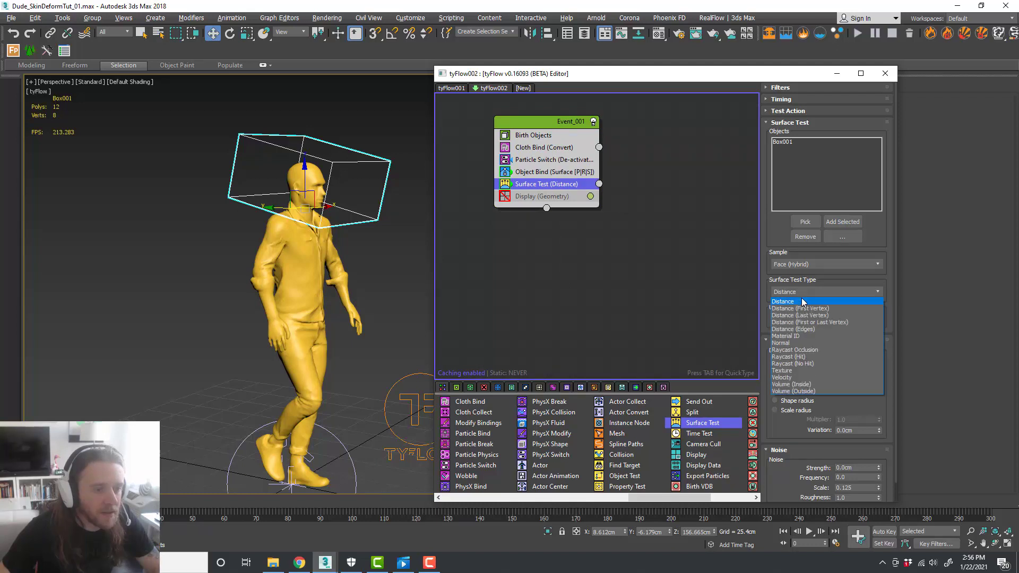
click(806, 388)
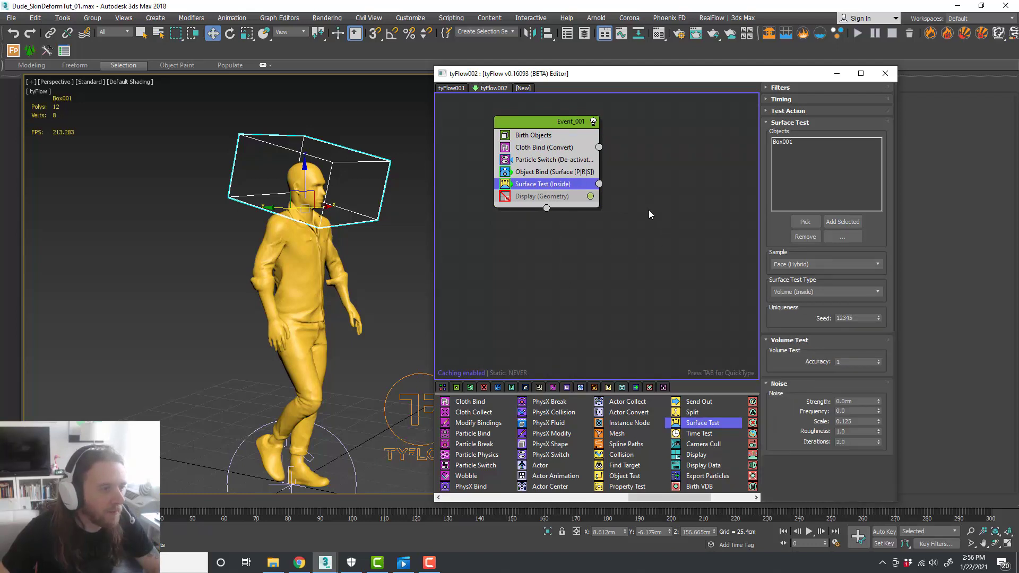
middle_drag(614, 215, 628, 219)
click(602, 223)
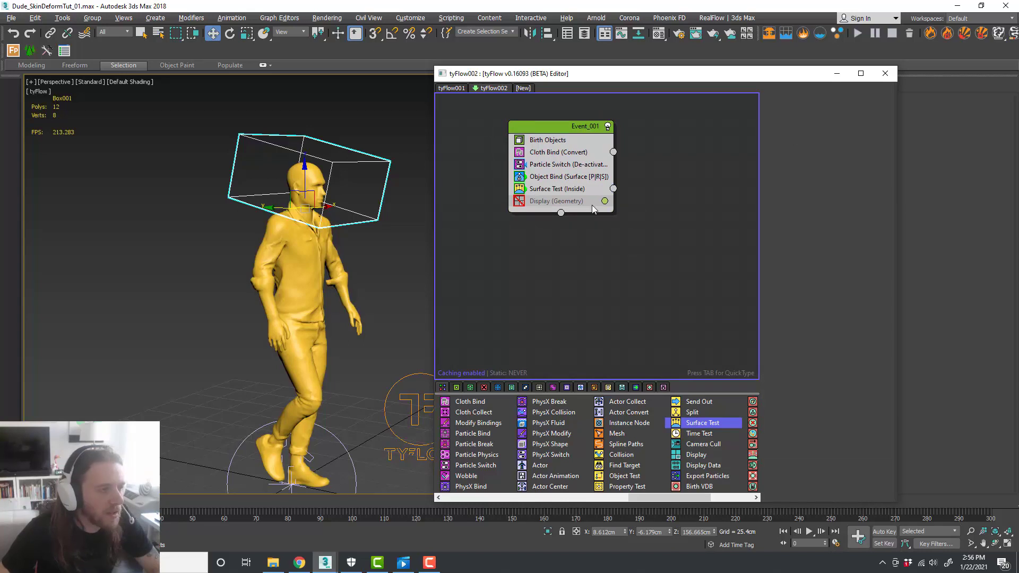
click(581, 190)
click(817, 99)
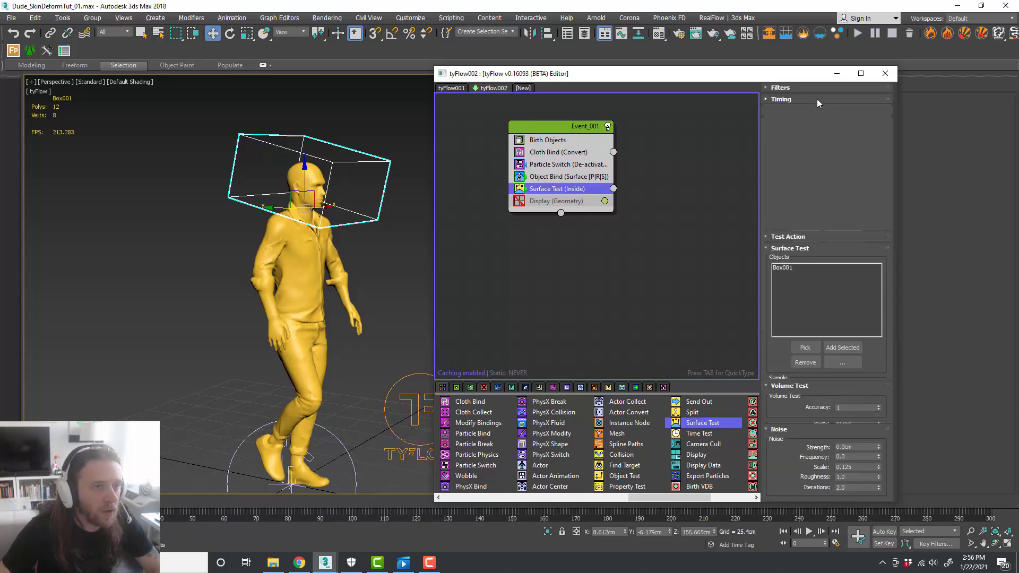
click(814, 112)
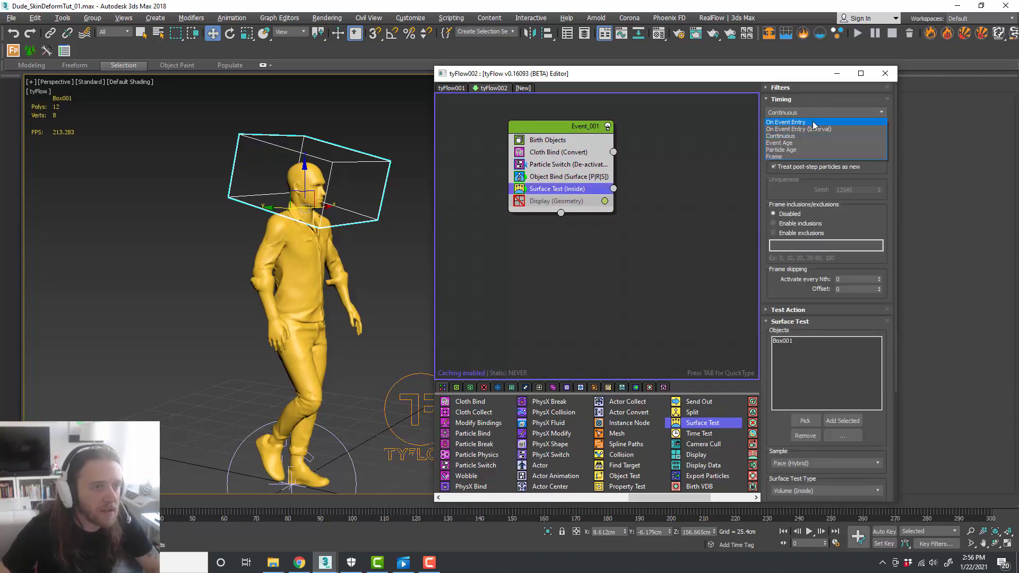
click(814, 123)
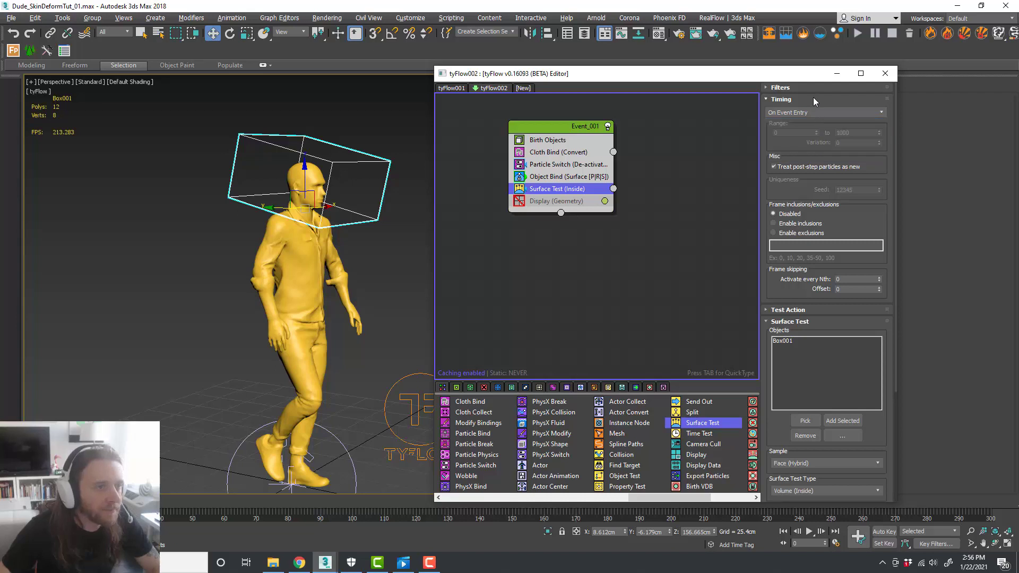
click(813, 98)
click(693, 171)
middle_drag(630, 247, 616, 230)
click(566, 175)
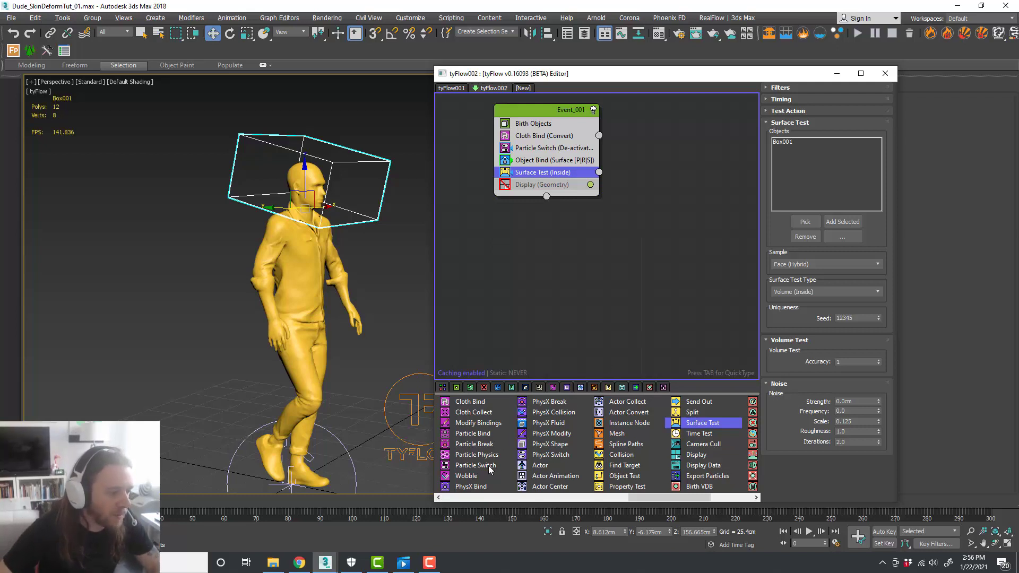
Create a new event with a Particle Switch set to Activate bindings, and add a Modify Bindings operator below it
drag(490, 468, 618, 239)
drag(660, 212, 652, 191)
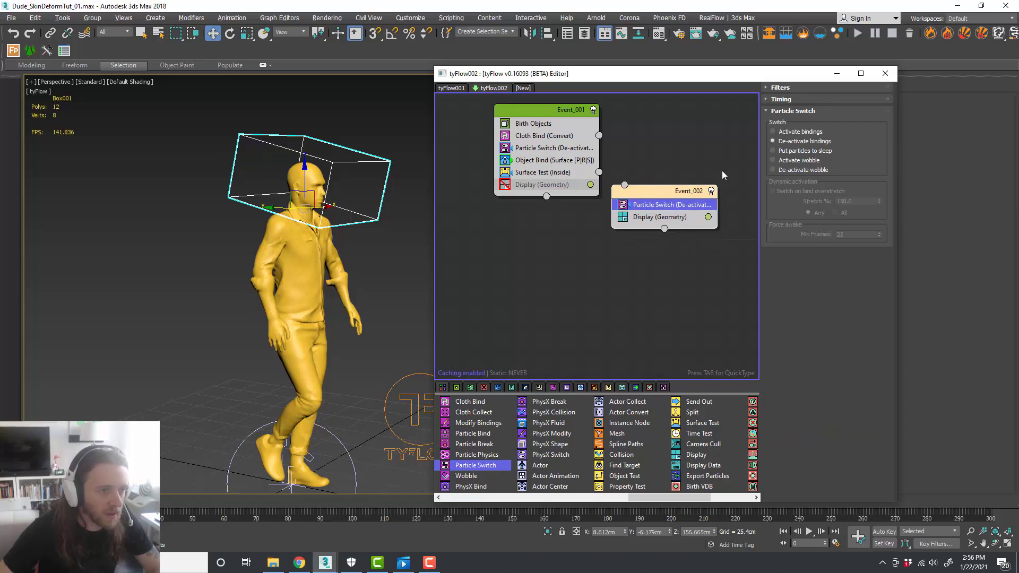
click(807, 132)
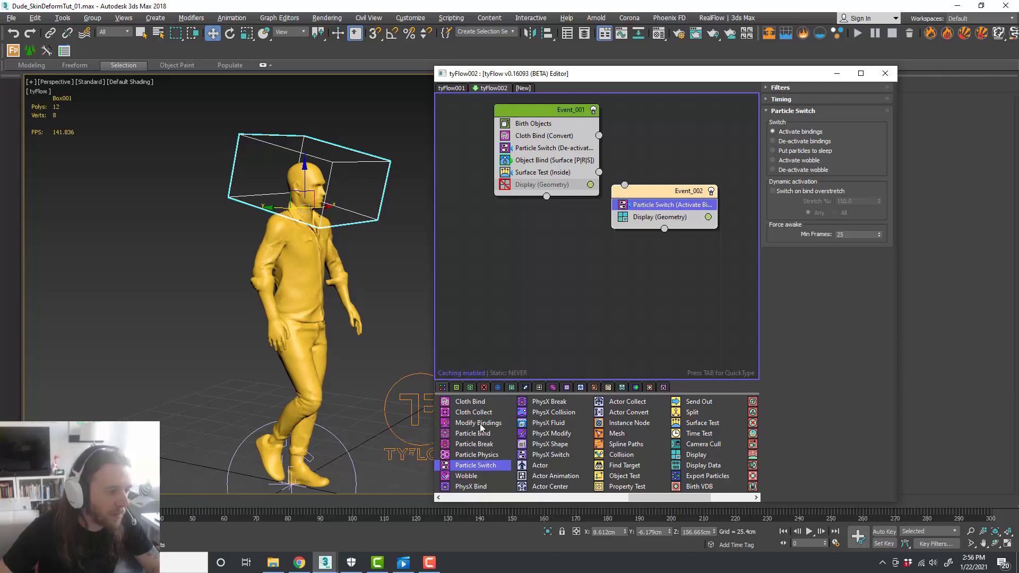
drag(481, 426, 710, 235)
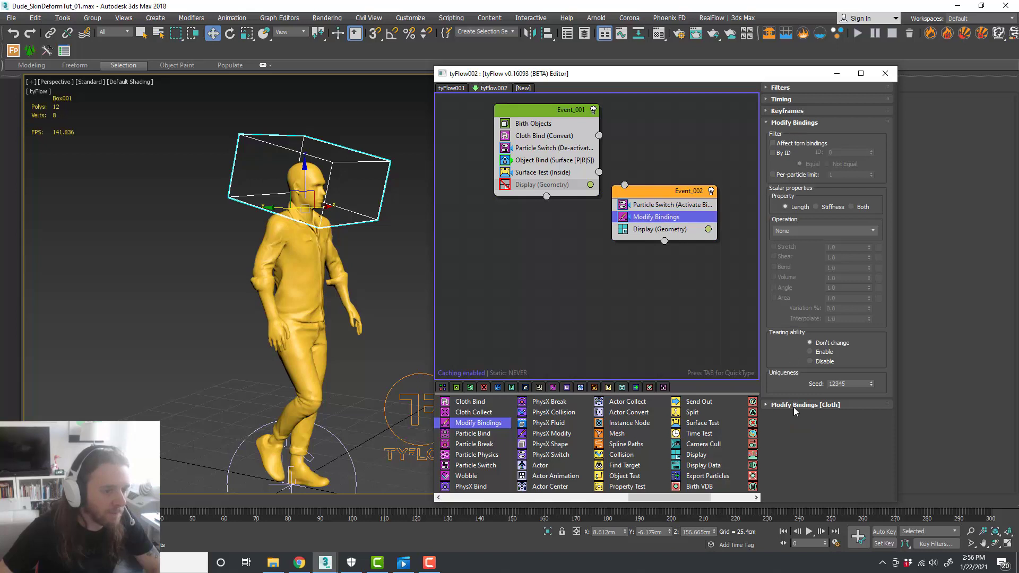
Set the timing of the Modify Bindings operator in Event_002 to Continuous
click(795, 406)
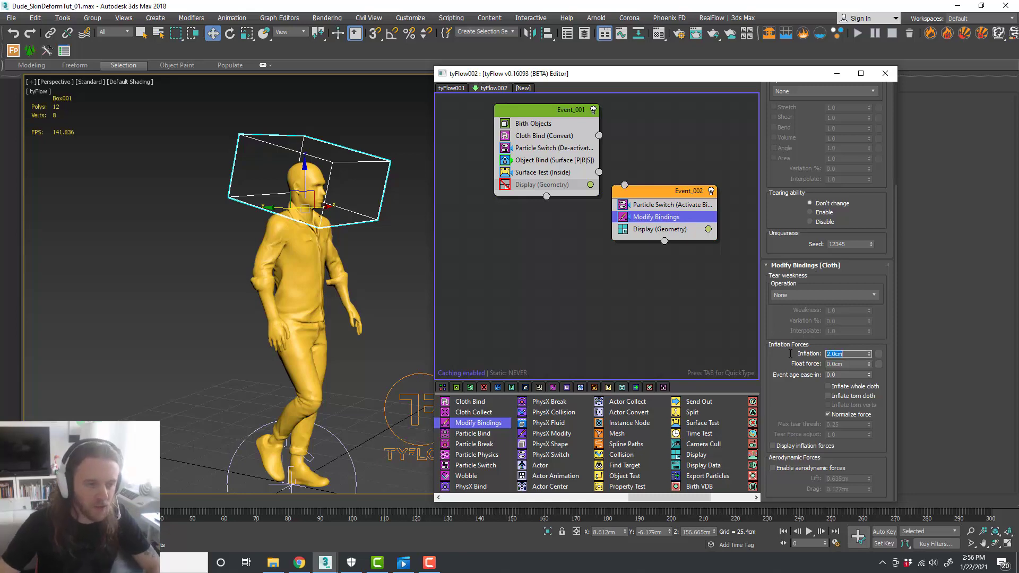
drag(779, 322, 762, 442)
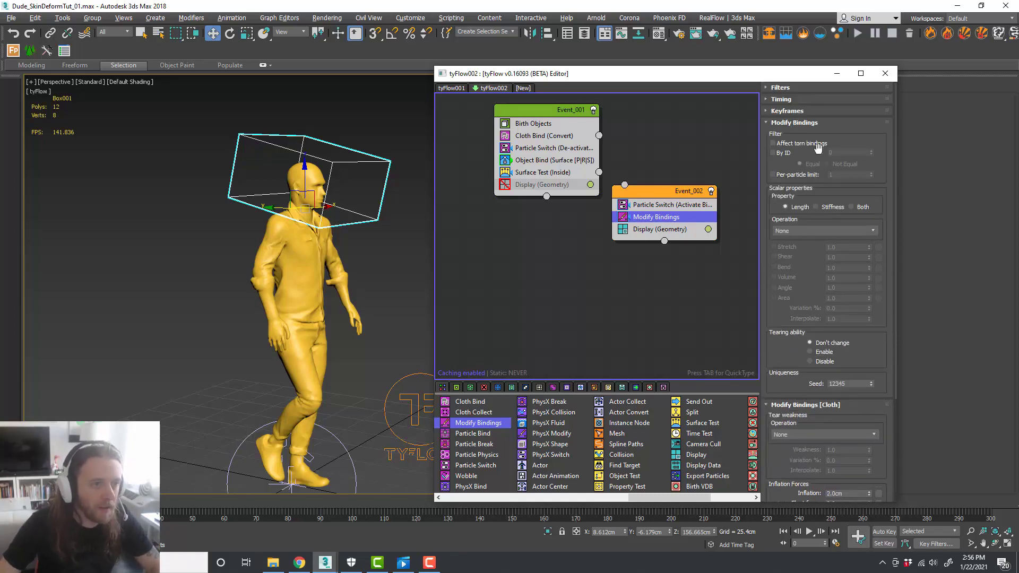
click(806, 101)
click(813, 112)
click(815, 137)
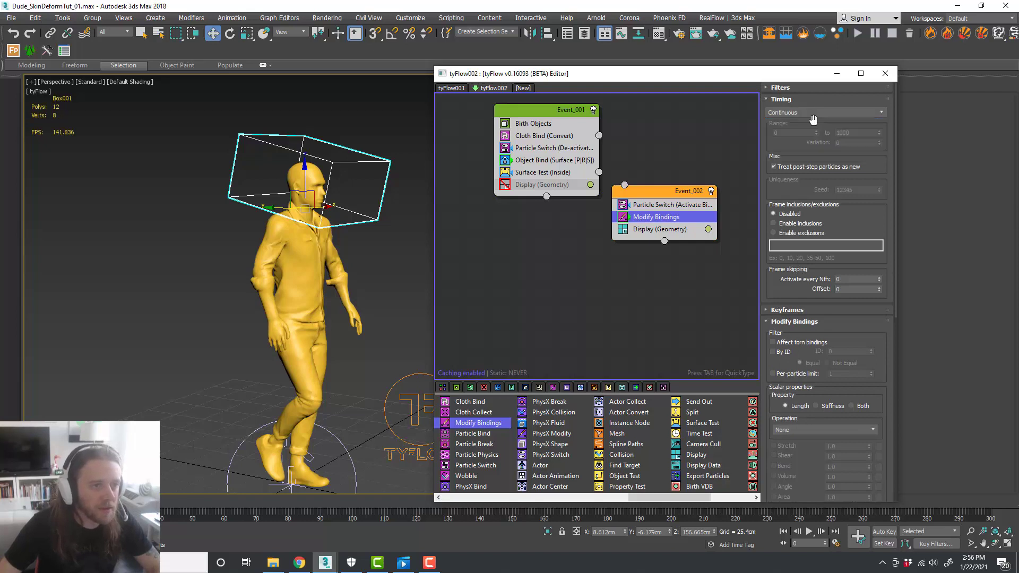
click(809, 99)
Connect the Surface Test output to Event_002 and turn off that event's Display operator
drag(652, 192, 600, 173)
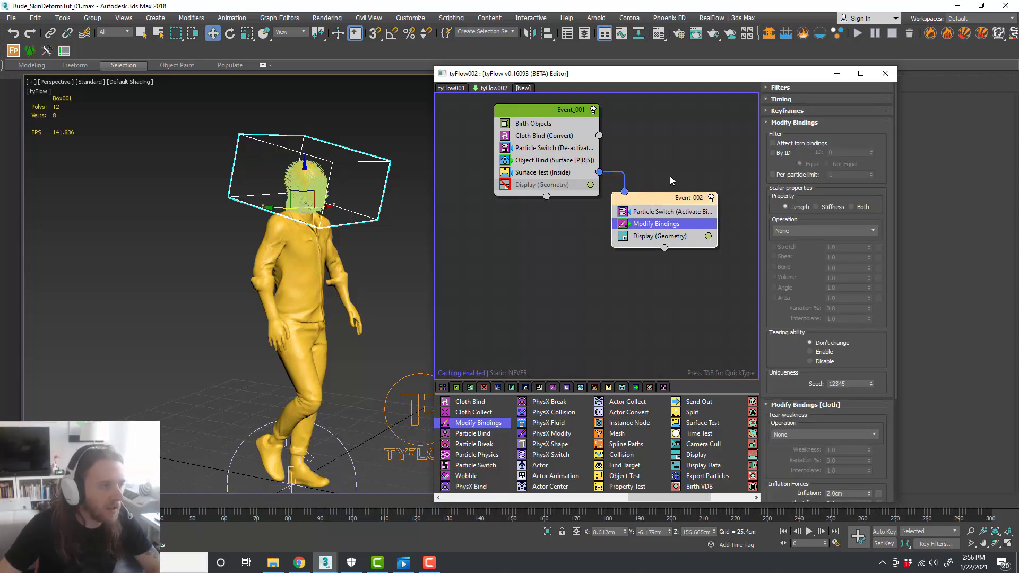
click(624, 238)
middle_drag(297, 370, 277, 376)
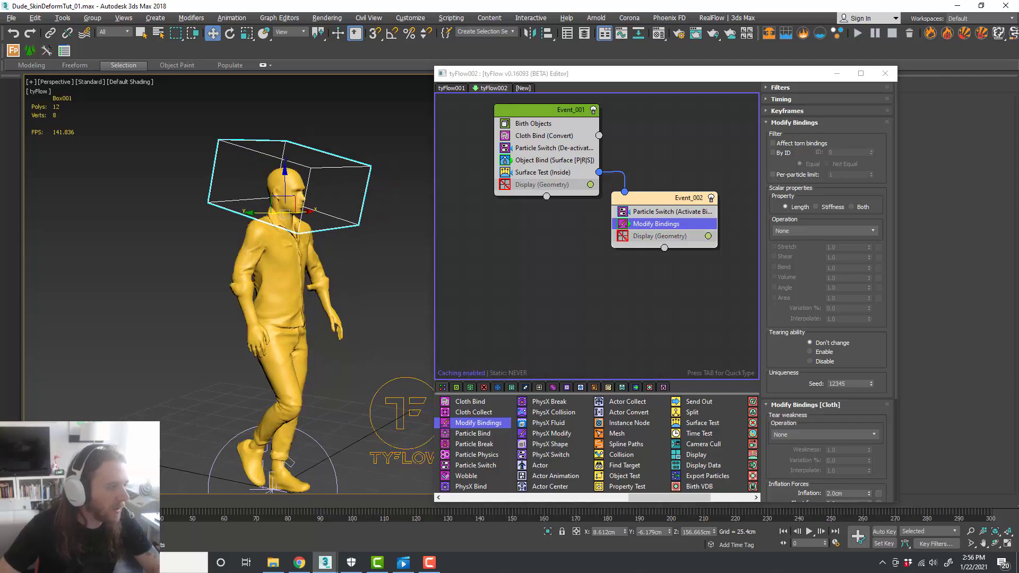
mouse_move(51, 501)
mouse_down()
mouse_move(66, 501)
mouse_move(49, 501)
mouse_up()
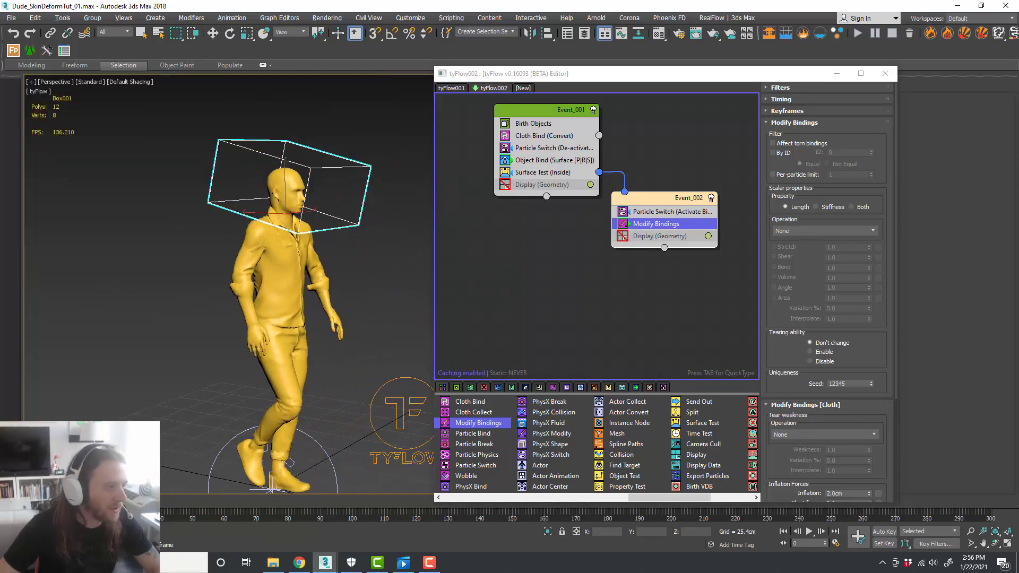
key(w)
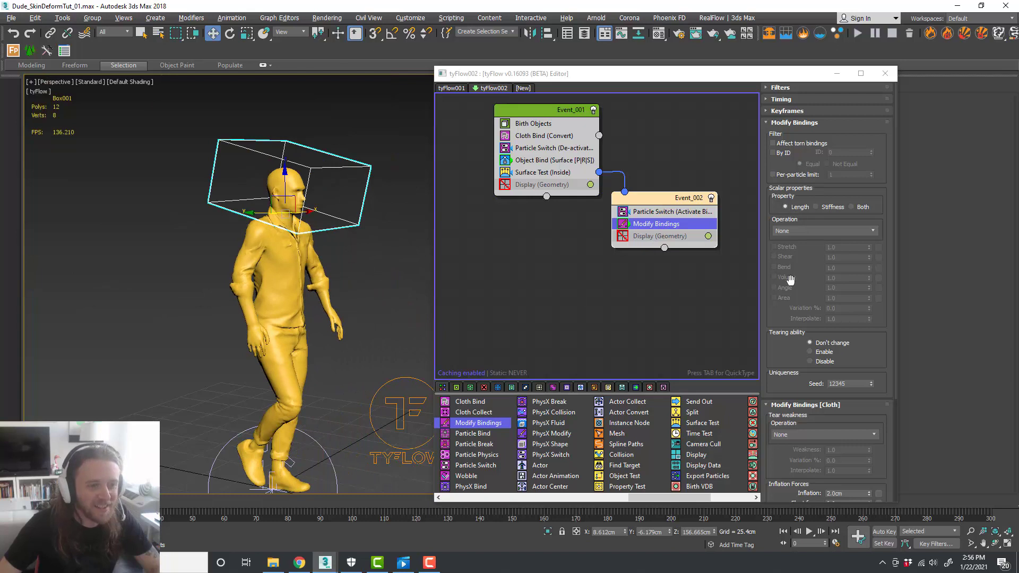
Set the Inflation force in the Modify Bindings cloth settings to 0.5 cm
scroll(796, 292, down, 5)
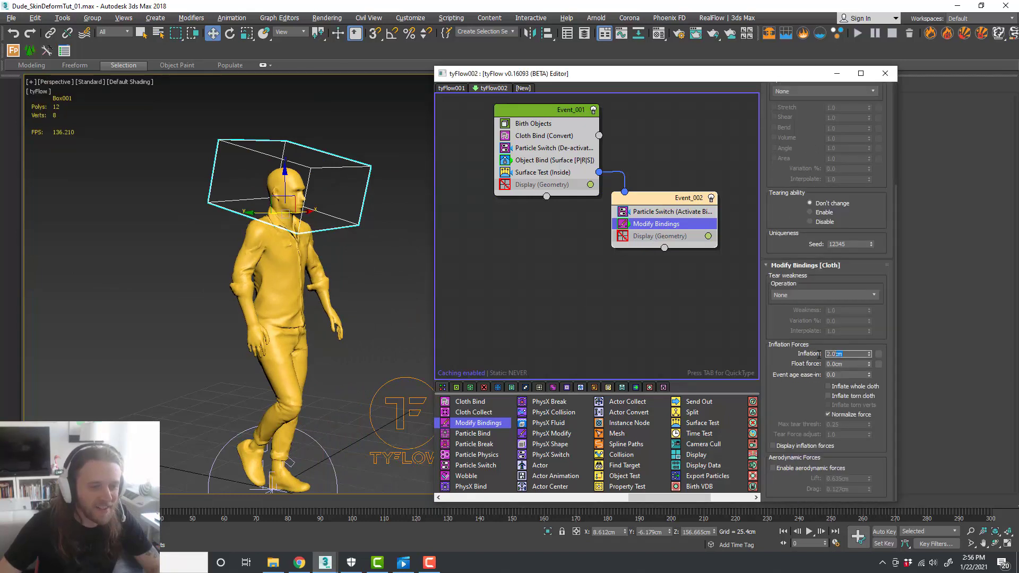
drag(819, 354, 801, 353)
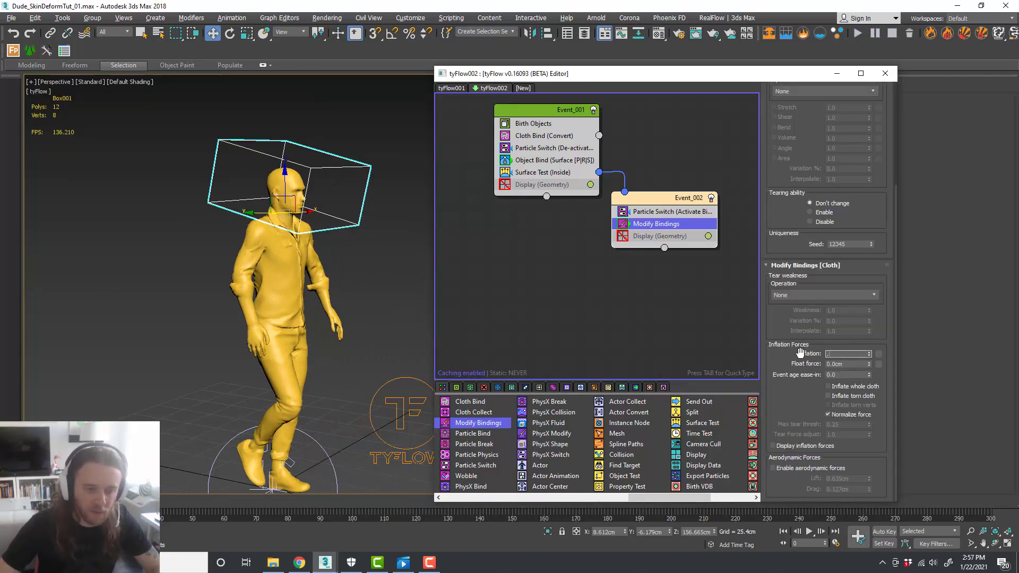
text(0.5cm)
key(Return)
Play and scrub the simulation through the early frames to check the head's inflation, returning to frame 0
key(/)
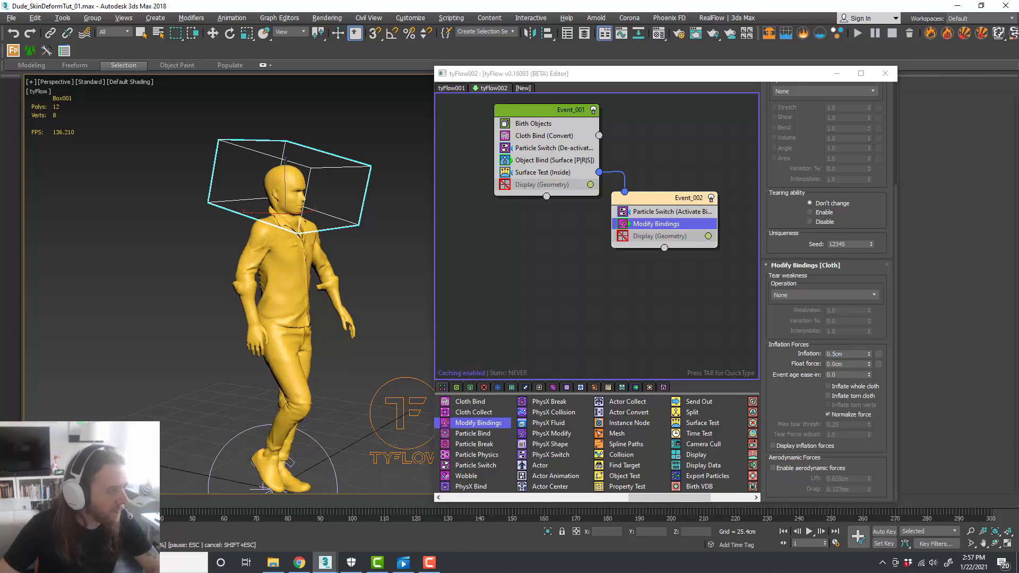
drag(83, 501, 102, 502)
scroll(329, 334, down, 5)
middle_drag(346, 323, 257, 343)
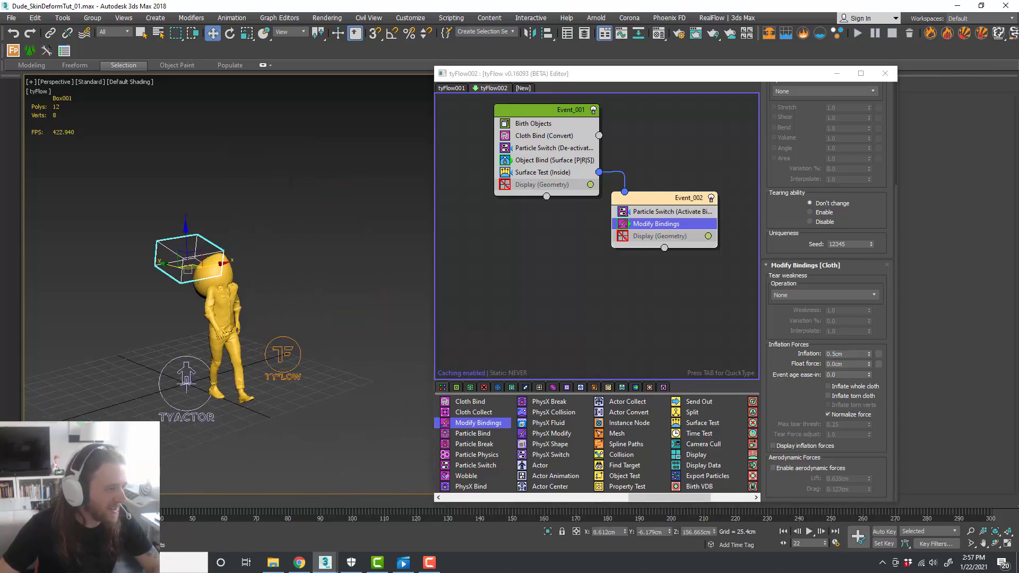
drag(102, 502, 52, 464)
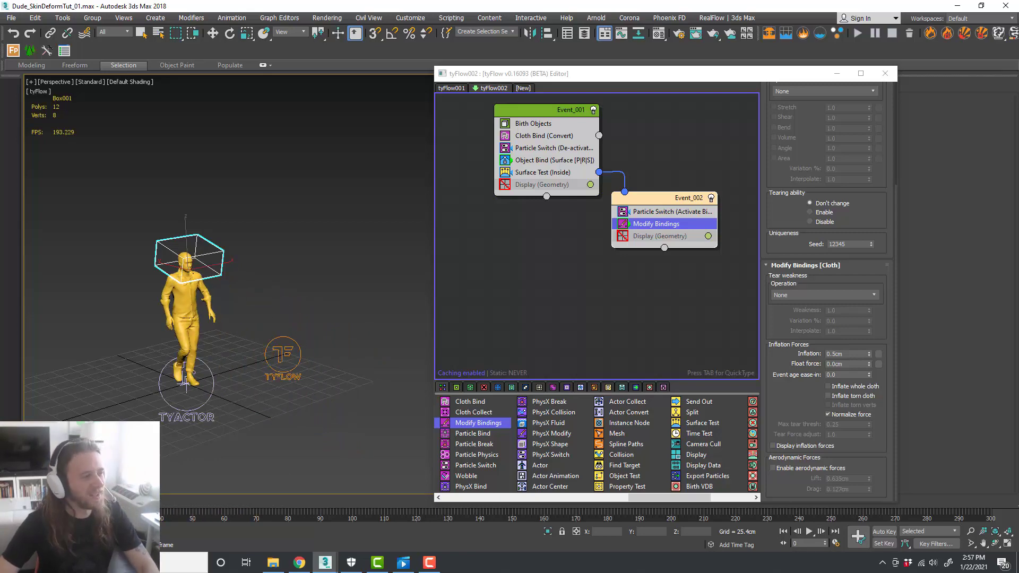
key(w)
scroll(143, 280, up, 5)
scroll(324, 371, up, 4)
scroll(300, 339, down, 3)
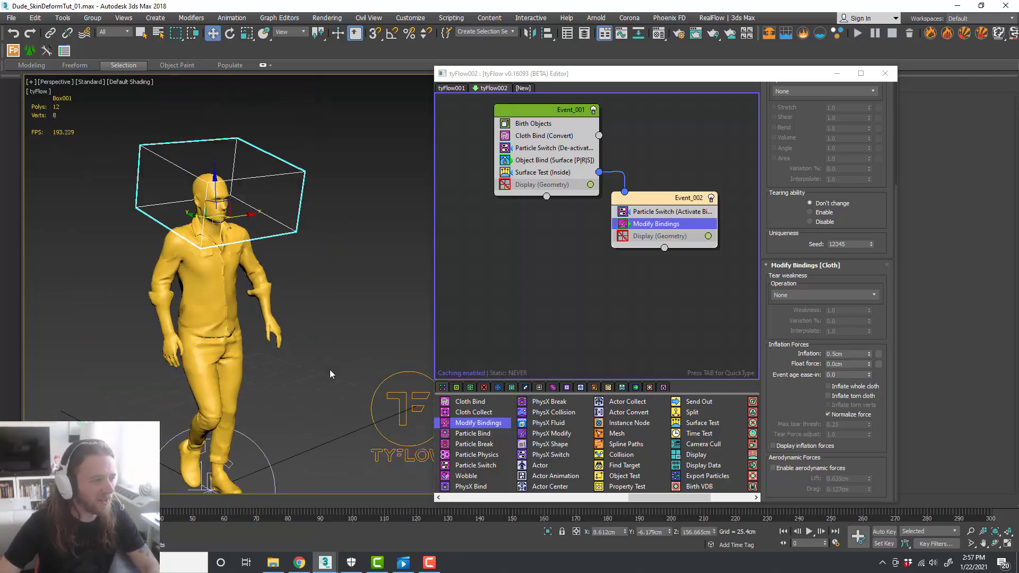
scroll(329, 370, up, 1)
scroll(281, 347, down, 4)
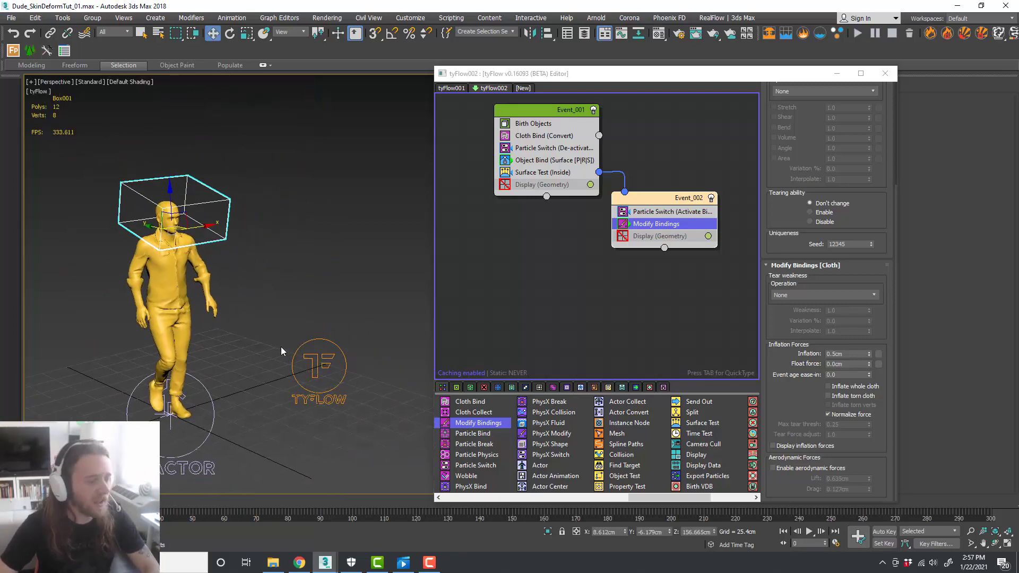
scroll(133, 307, down, 2)
alt+middle_drag(249, 331, 272, 333)
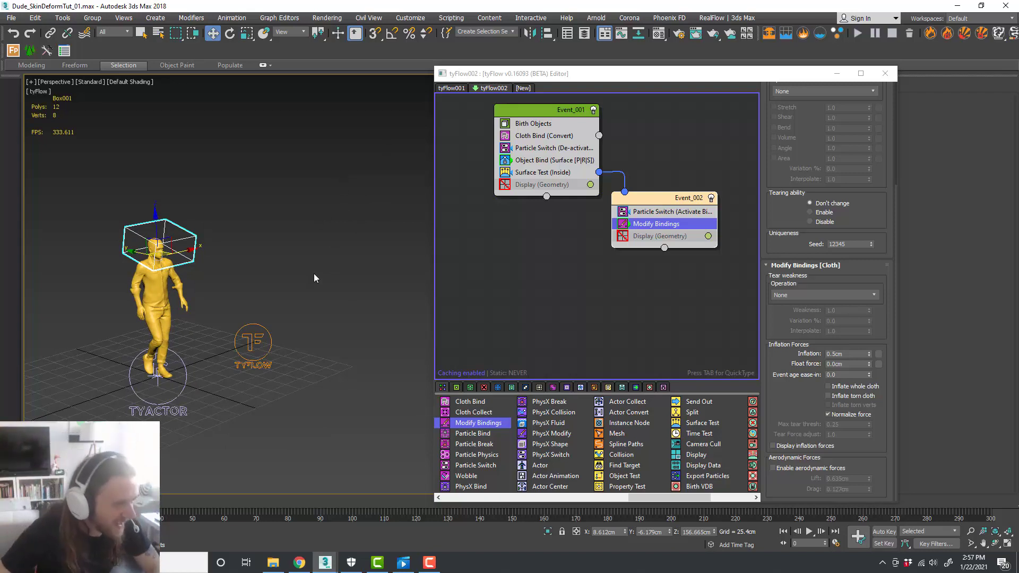
middle_drag(311, 286, 309, 282)
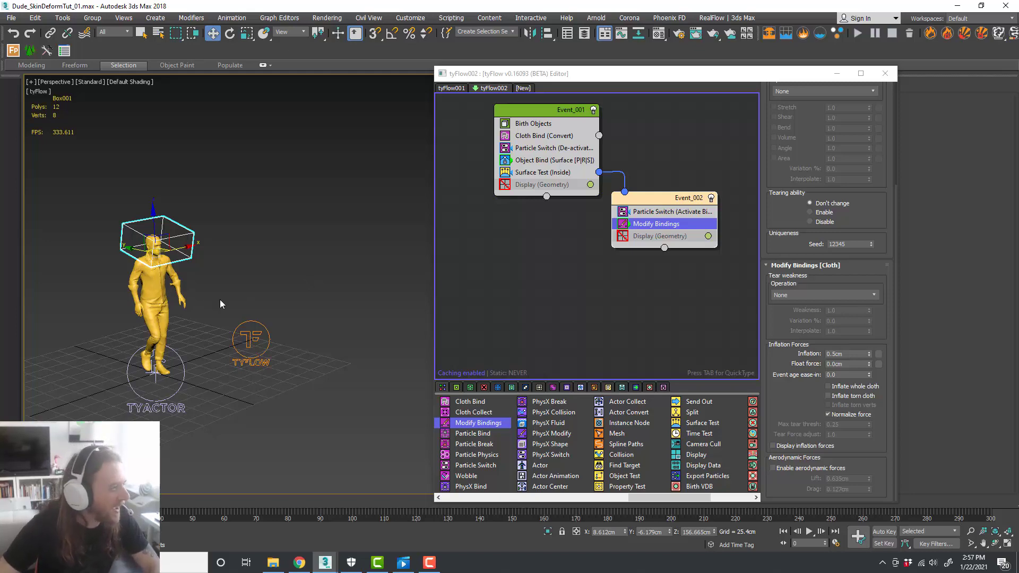
scroll(208, 281, up, 4)
middle_drag(208, 281, 257, 281)
mouse_move(32, 499)
mouse_down()
mouse_move(192, 498)
mouse_move(30, 499)
mouse_up()
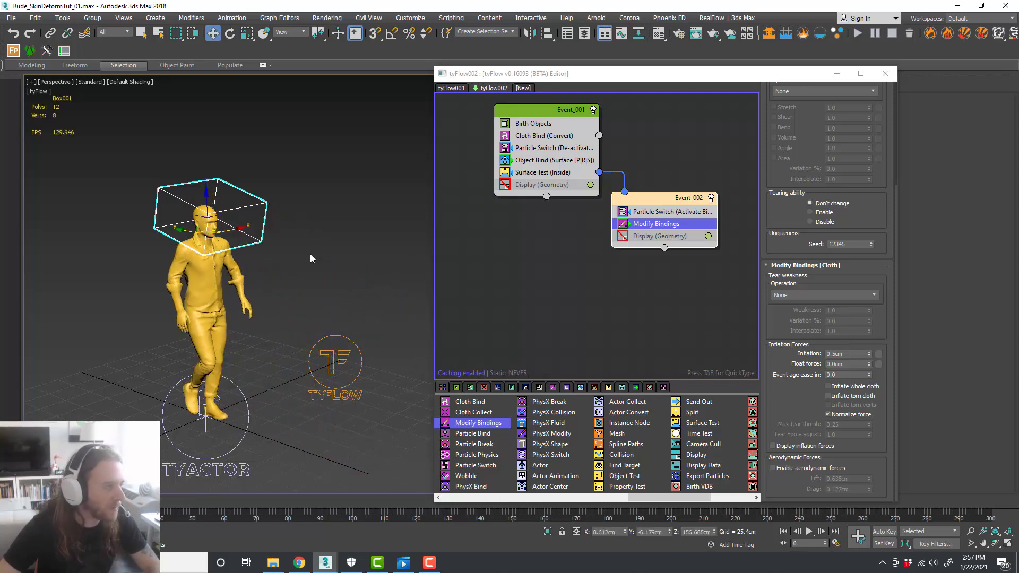
middle_drag(337, 290, 304, 276)
mouse_move(32, 499)
mouse_down()
mouse_move(247, 508)
mouse_move(34, 505)
mouse_up()
scroll(219, 258, up, 3)
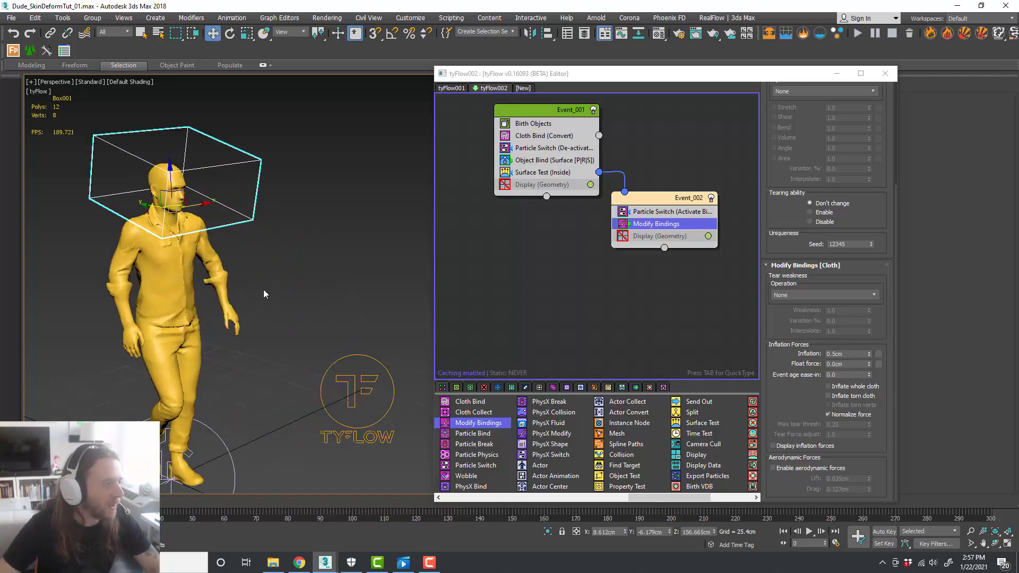
alt+middle_drag(263, 288, 282, 272)
middle_drag(302, 310, 320, 300)
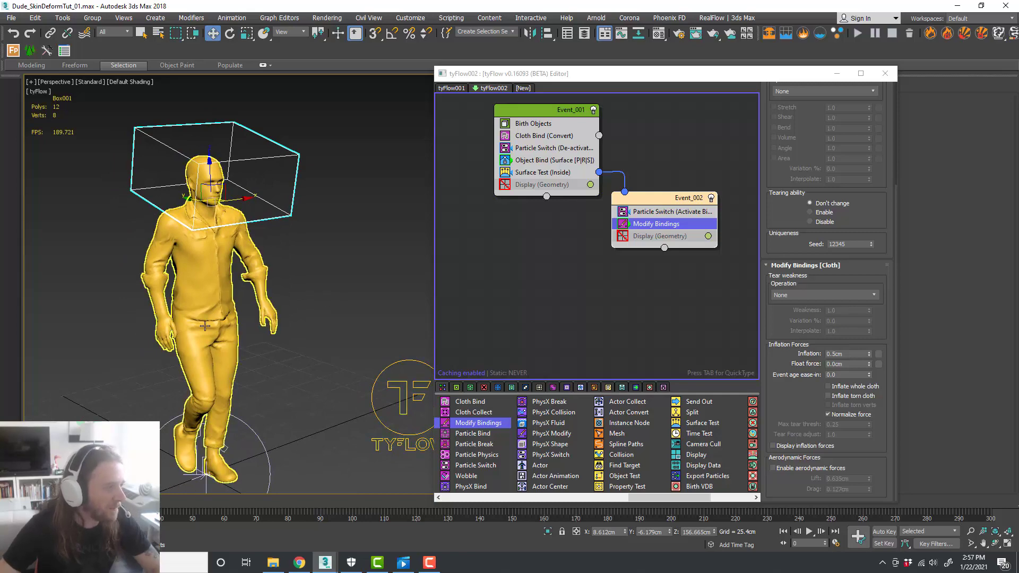
Move Box001 out in front of the walking character and disable the Surface Test operator in Event_001
scroll(266, 244, down, 2)
alt+middle_drag(266, 244, 336, 237)
scroll(225, 223, down, 2)
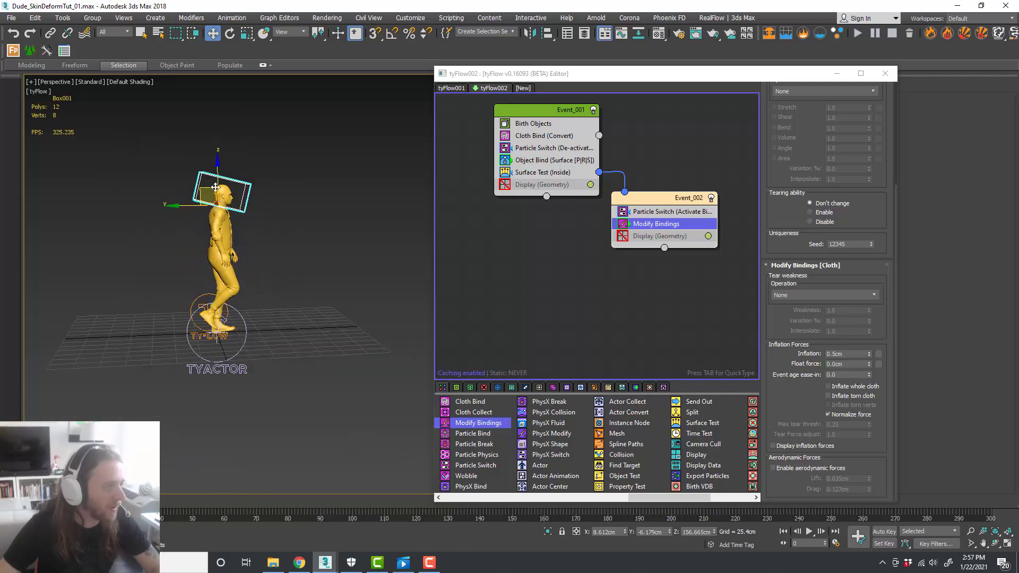
drag(216, 190, 333, 198)
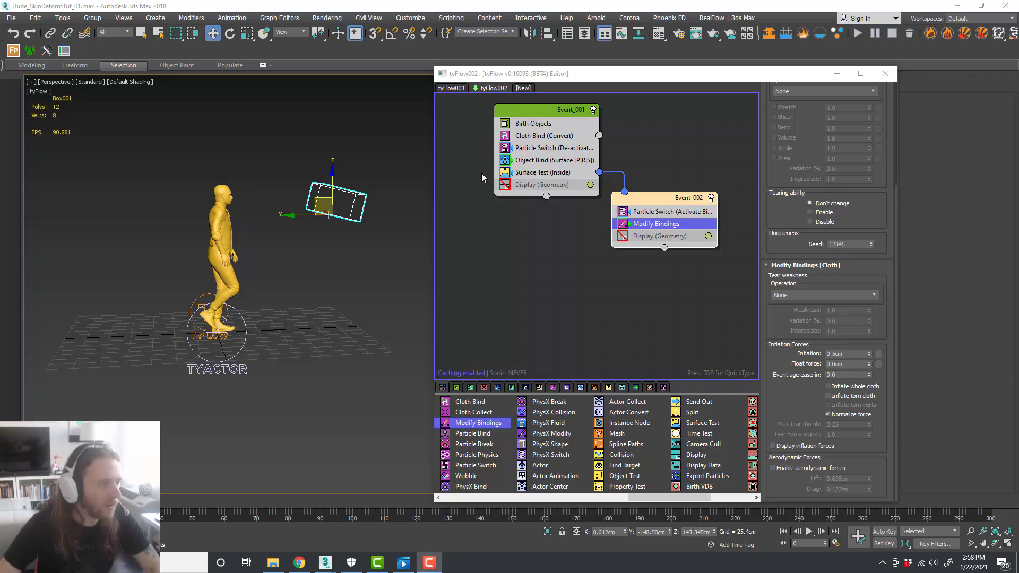
click(505, 172)
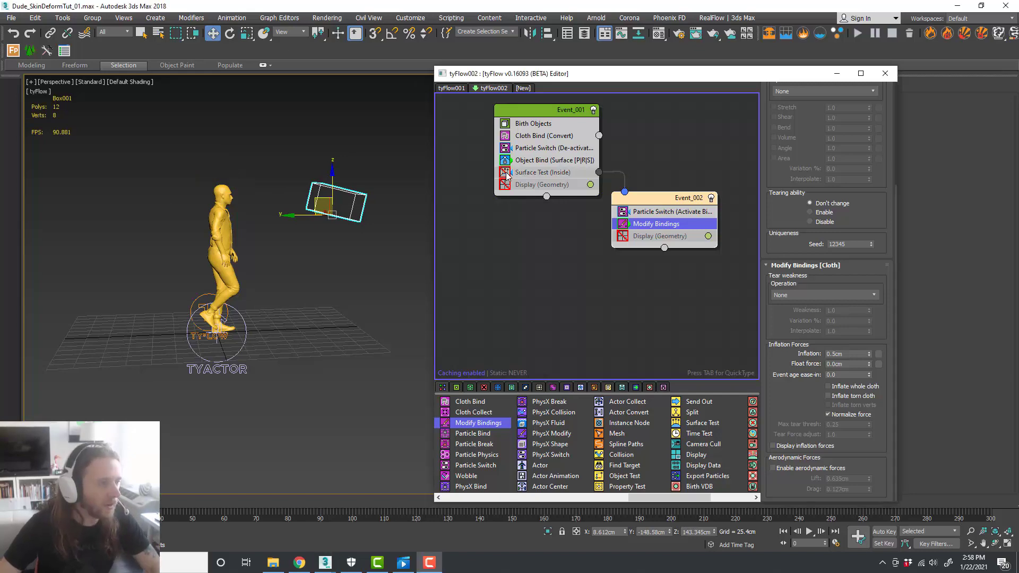
Delete Box001 from the scene
middle_drag(326, 270, 268, 281)
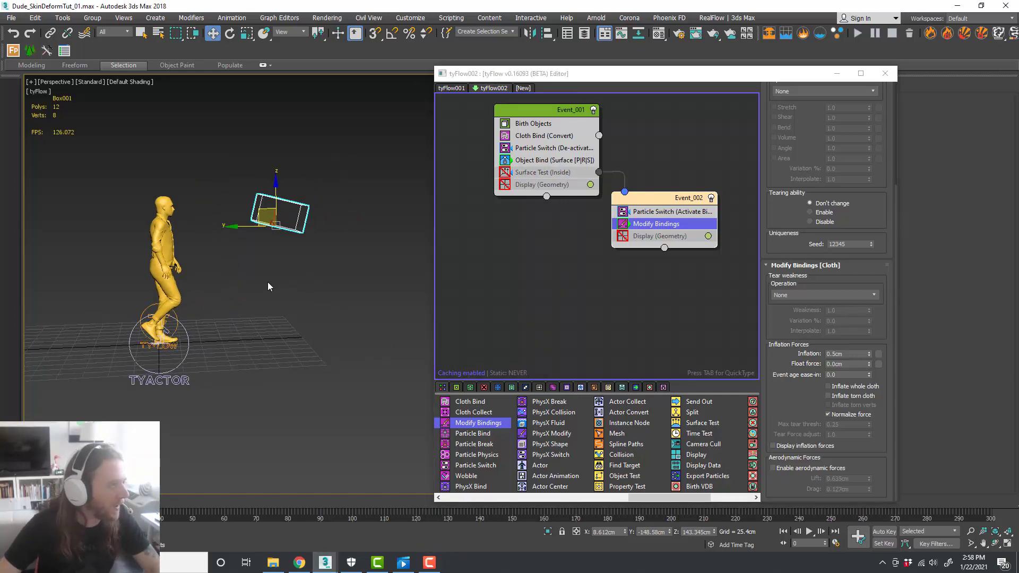
key(alt+w)
middle_click(250, 349)
key(alt+w)
scroll(236, 321, down, 5)
middle_drag(340, 360, 292, 345)
key(Delete)
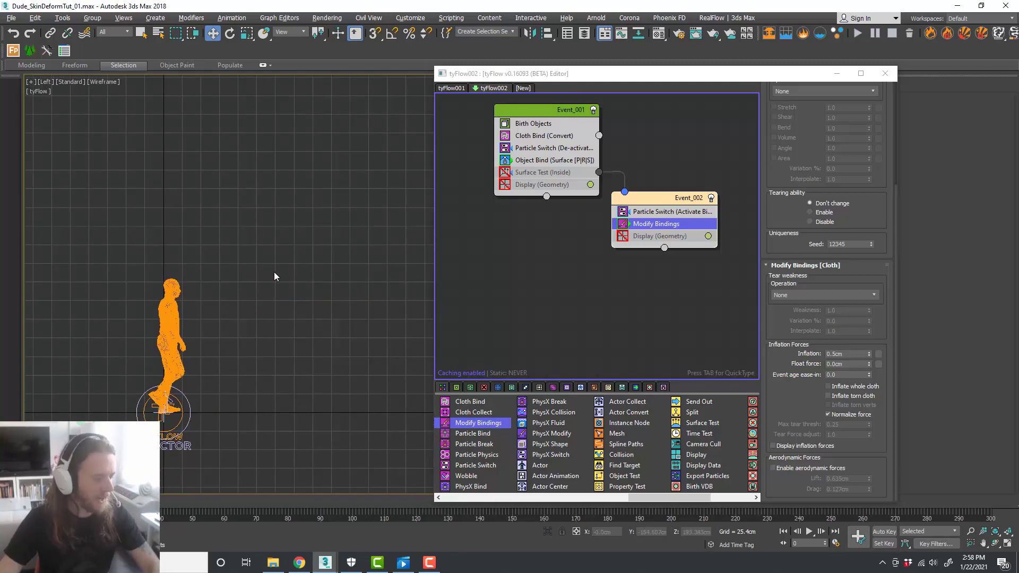
In the Top view, create a box in front of the character, about 334.5 cm long, 168.8 cm wide and 154.5 cm high
middle_drag(263, 270, 255, 257)
key(alt+w)
middle_click(186, 162)
key(alt+w)
scroll(293, 221, down, 4)
middle_drag(320, 253, 341, 224)
drag(675, 76, 1018, 109)
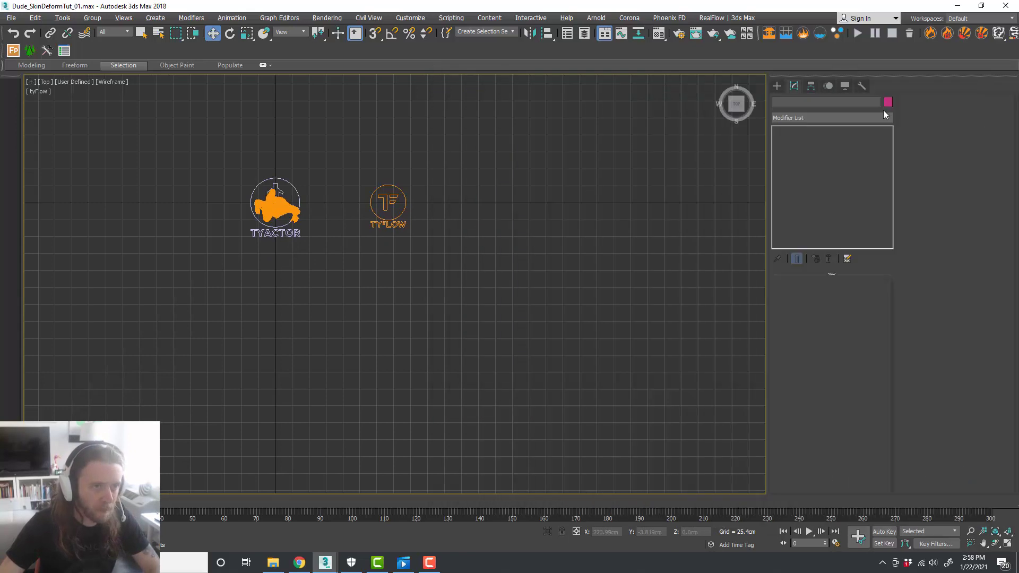
click(778, 88)
click(808, 150)
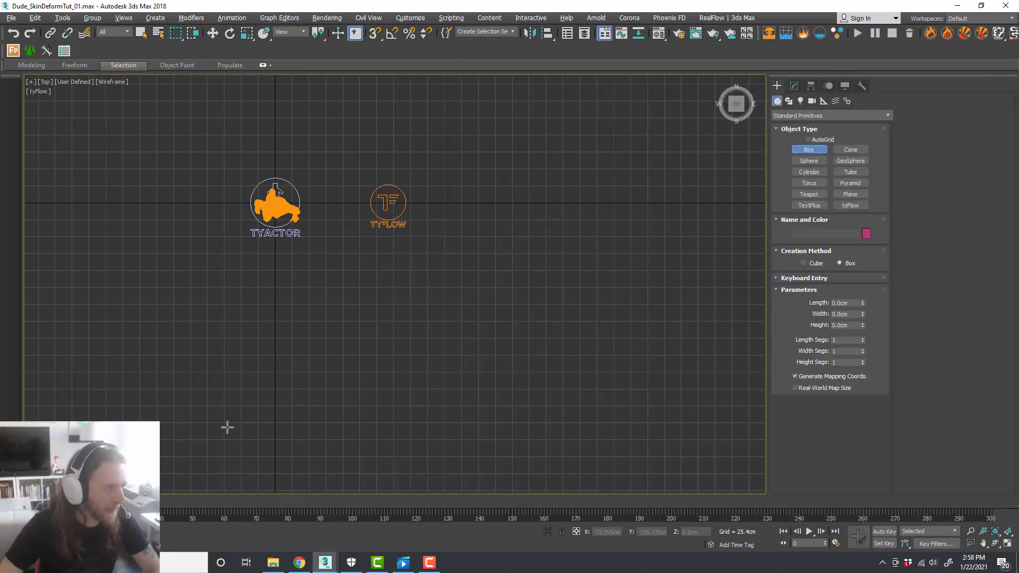
drag(219, 450, 333, 230)
key(alt+w)
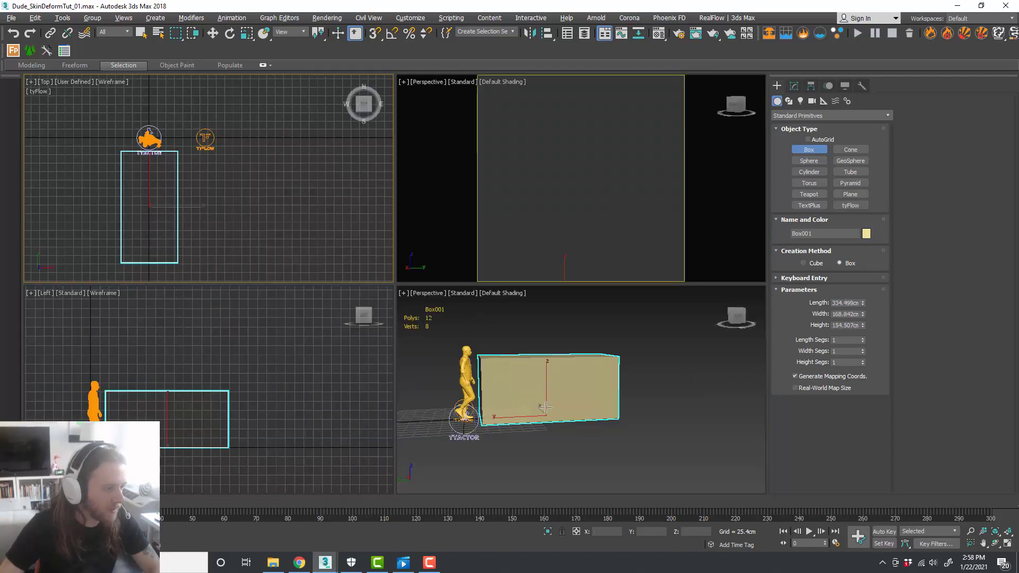
In the Perspective view, increase the new box's height to about 243.6 cm
middle_click(545, 408)
key(alt+w)
scroll(535, 399, down, 3)
alt+middle_drag(534, 398, 477, 383)
key(w)
scroll(411, 322, up, 3)
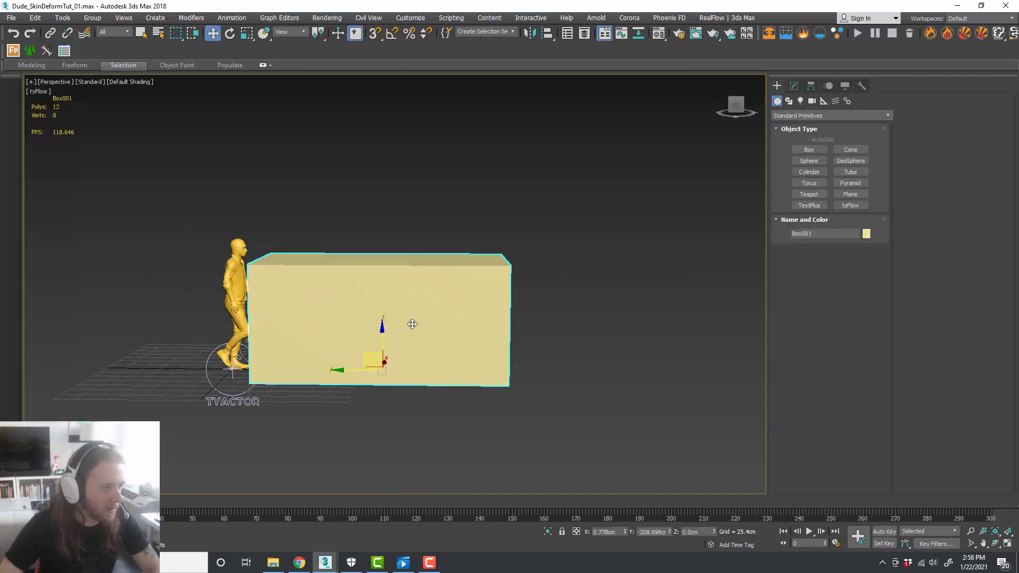
click(796, 87)
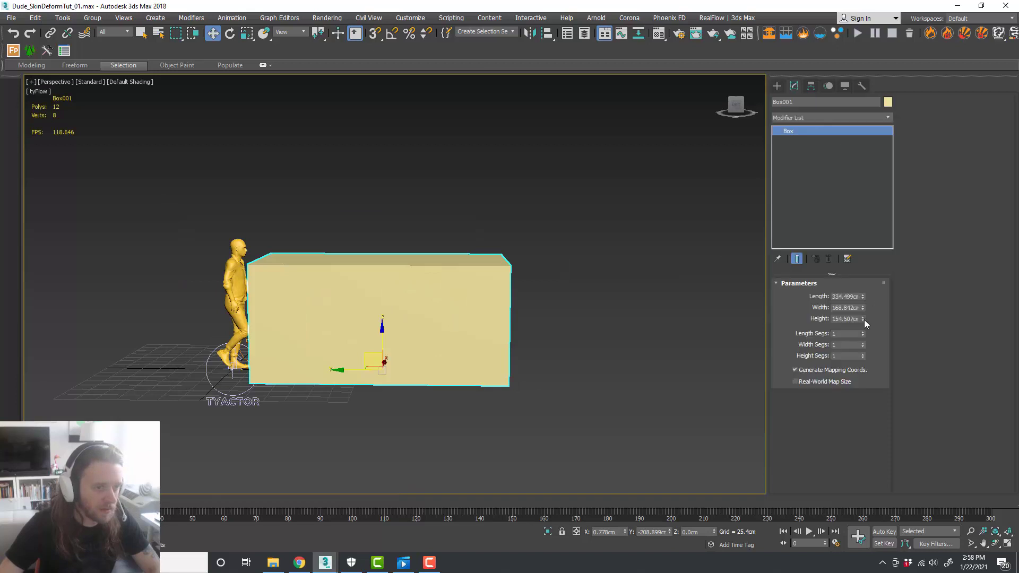
mouse_move(863, 320)
mouse_down()
mouse_move(863, 294)
mouse_move(864, 313)
mouse_up()
Add an Edit Poly modifier to the box and move its far end polygon outward to Y about -432.6 cm
click(845, 118)
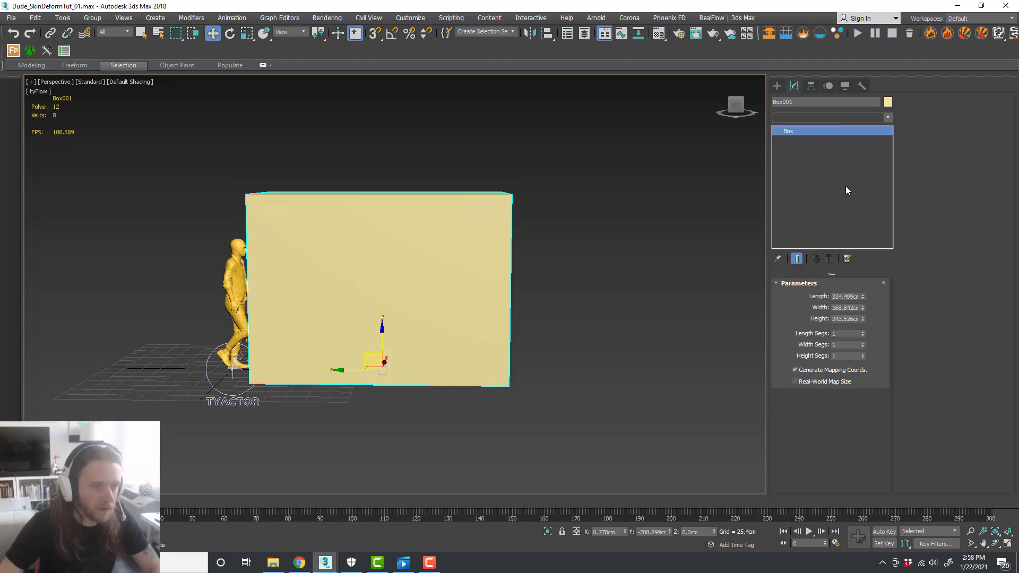
key(e)
click(838, 155)
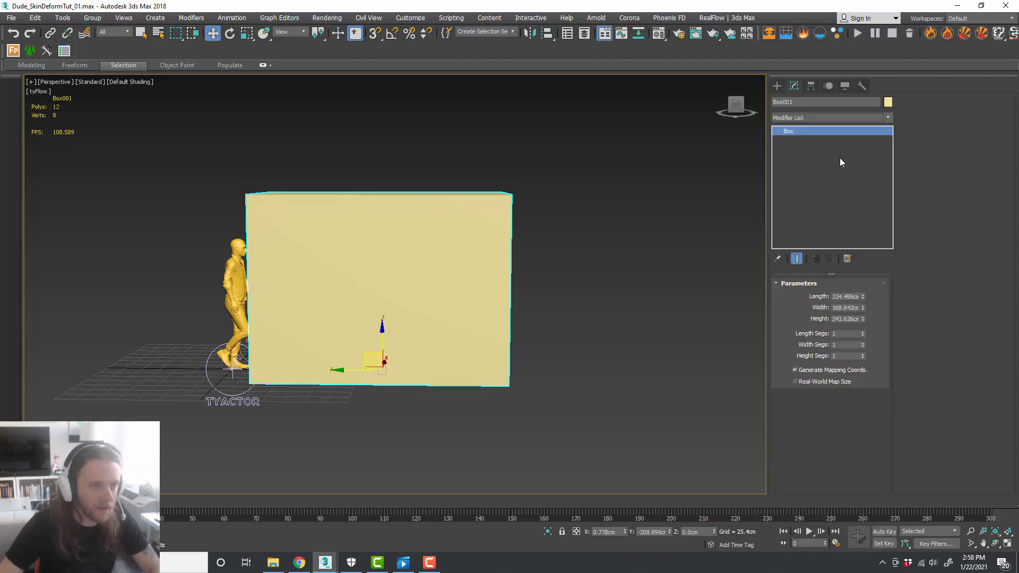
click(841, 368)
alt+middle_drag(622, 301, 502, 298)
click(483, 278)
drag(475, 294, 519, 296)
alt+middle_drag(476, 283, 515, 276)
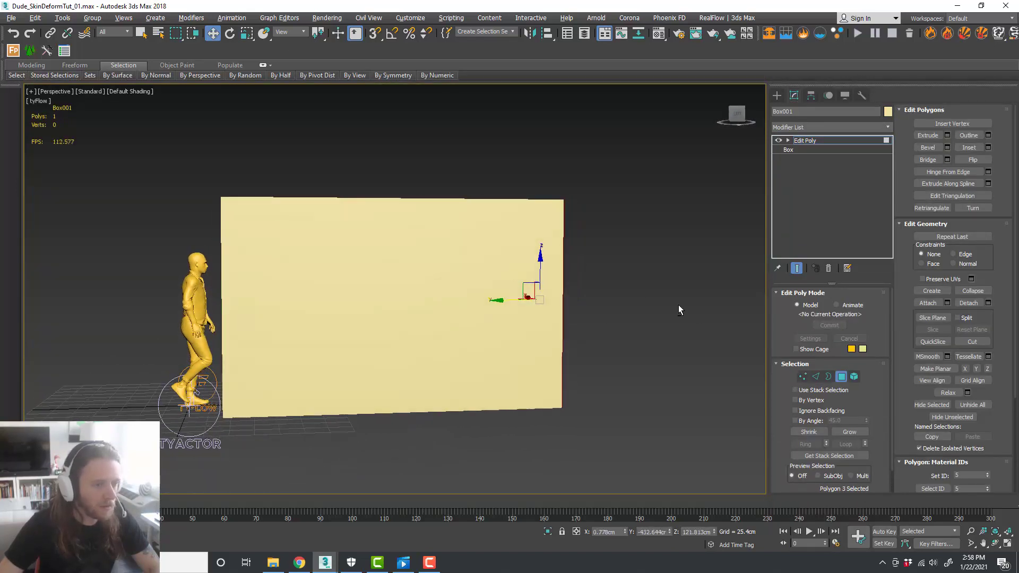
Raise the two lower vertices nearest the character to Z about 232.4 cm, and move the whole box toward him to Y about -145.5 cm
click(803, 379)
middle_drag(391, 353, 457, 289)
drag(310, 396, 314, 120)
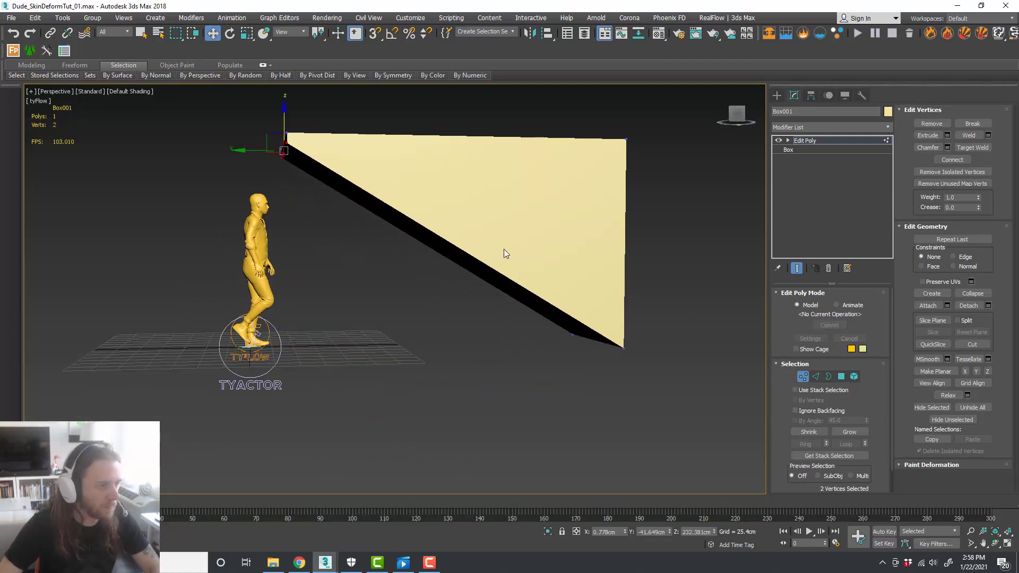
click(802, 379)
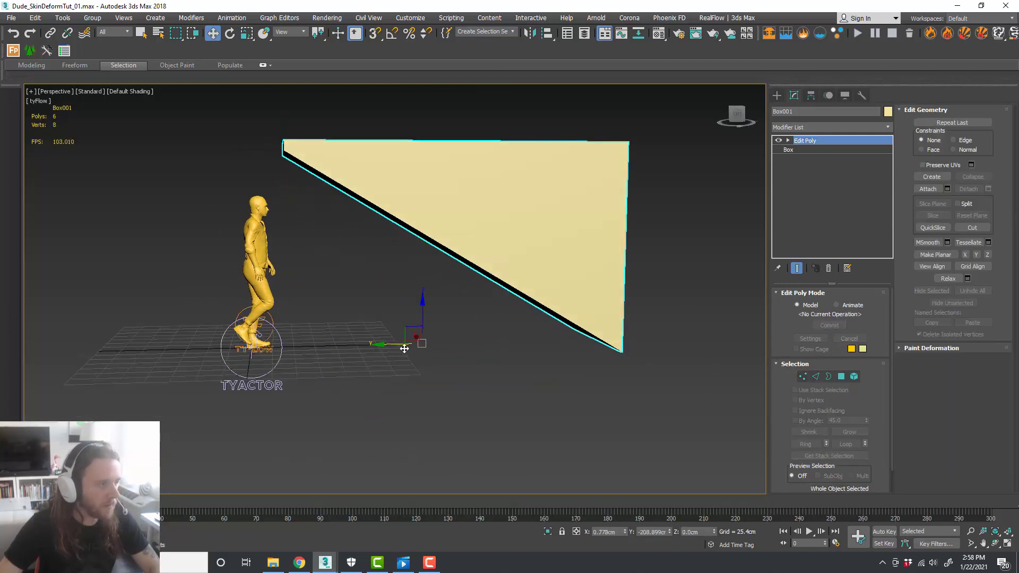
drag(388, 345, 343, 345)
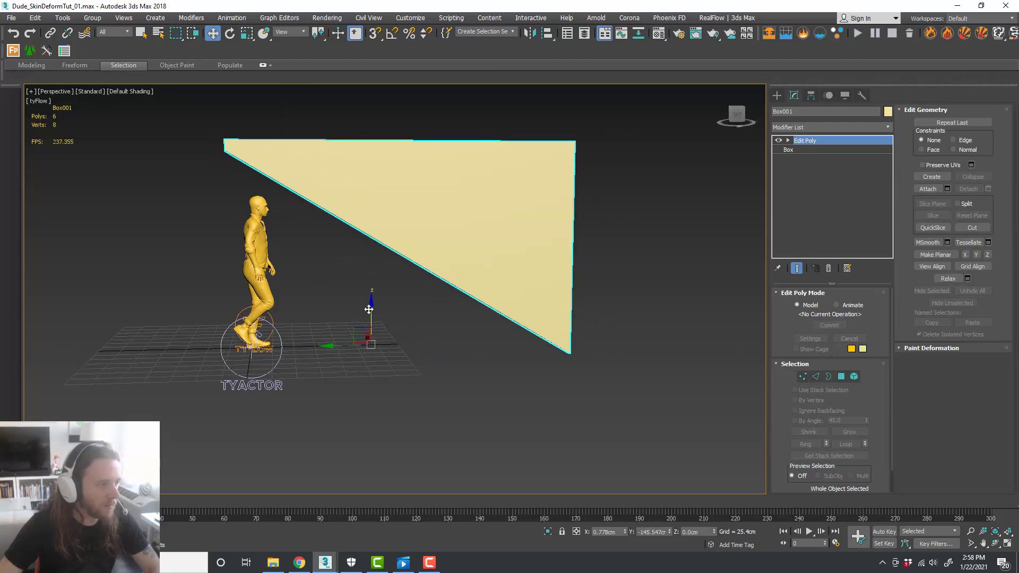
Lower the wedge-shaped box to Z about -14.6 cm
drag(370, 310, 376, 321)
mouse_move(421, 322)
alt+middle_down()
mouse_move(431, 319)
mouse_move(423, 323)
alt+middle_up()
key(alt+w)
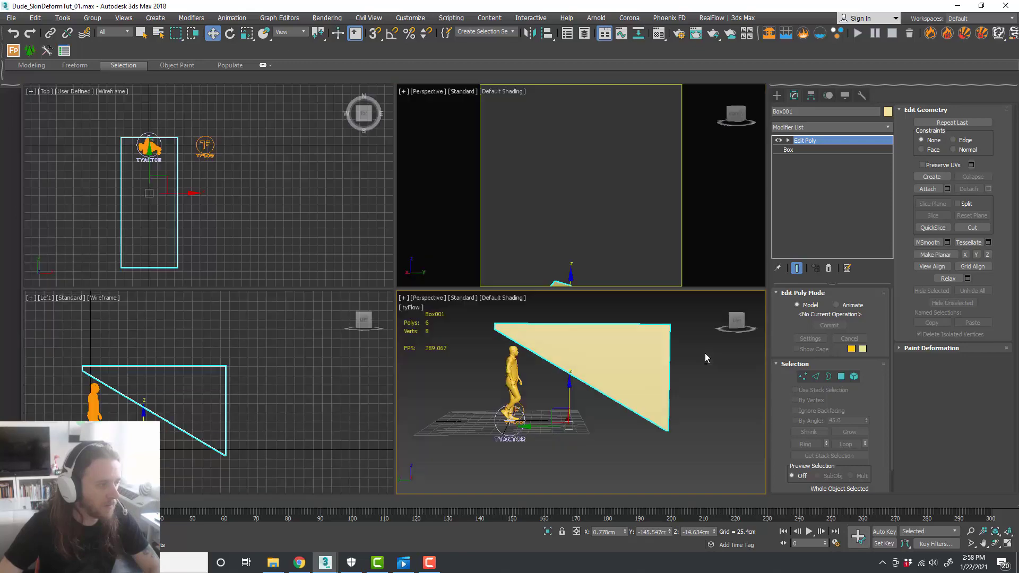
key(alt+w)
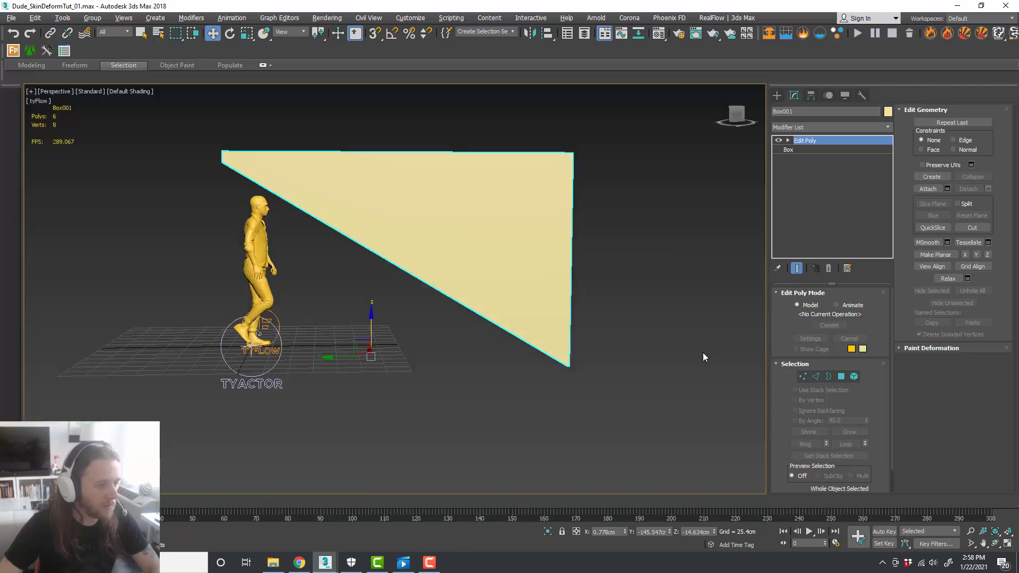
Turn on Display as Box in the wedge-shaped box's object properties and deselect it
right_click(480, 202)
click(548, 285)
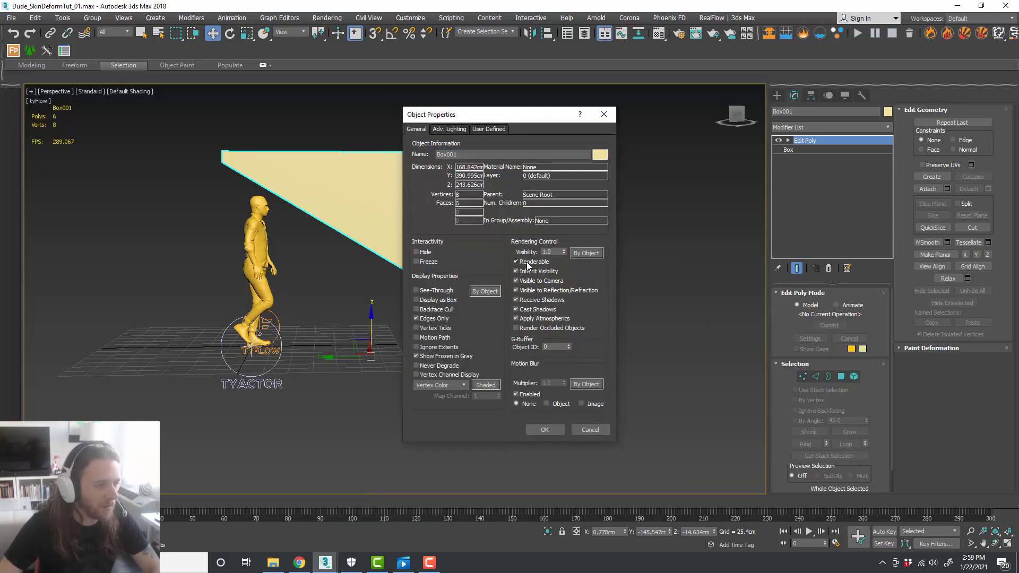
click(442, 301)
click(537, 428)
alt+middle_drag(472, 312, 431, 310)
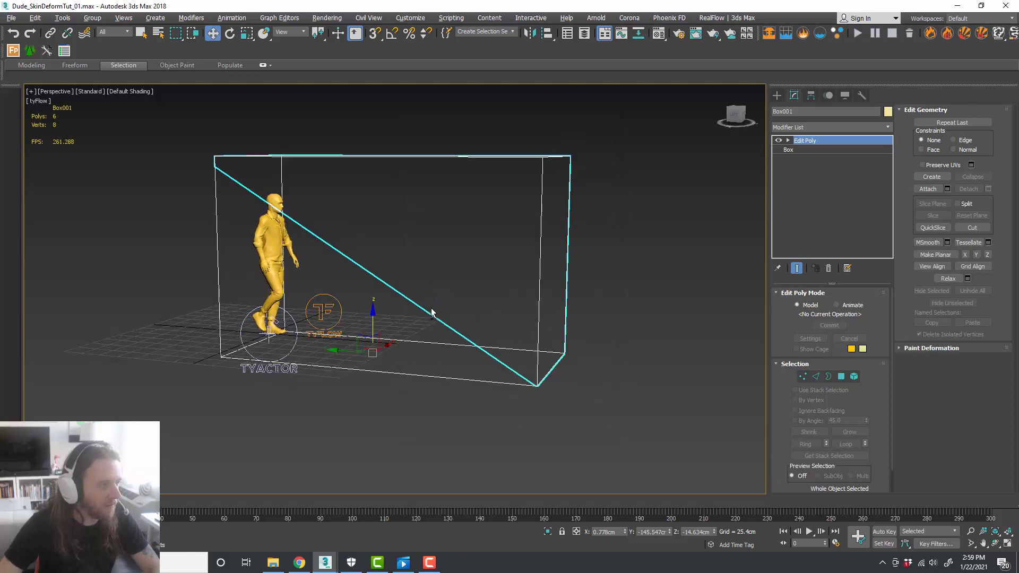
click(401, 405)
alt+middle_drag(359, 332, 348, 338)
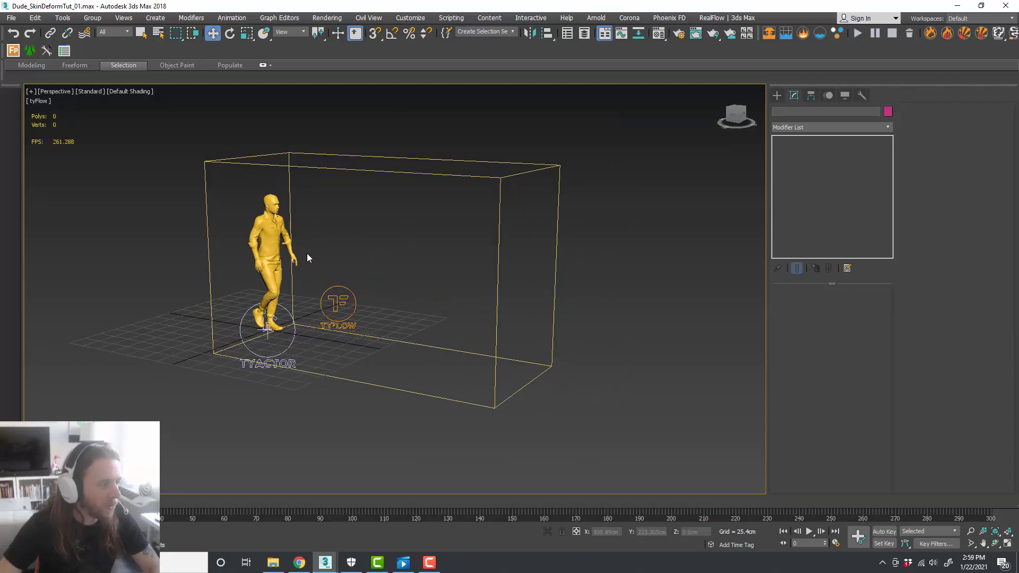
scroll(330, 279, up, 5)
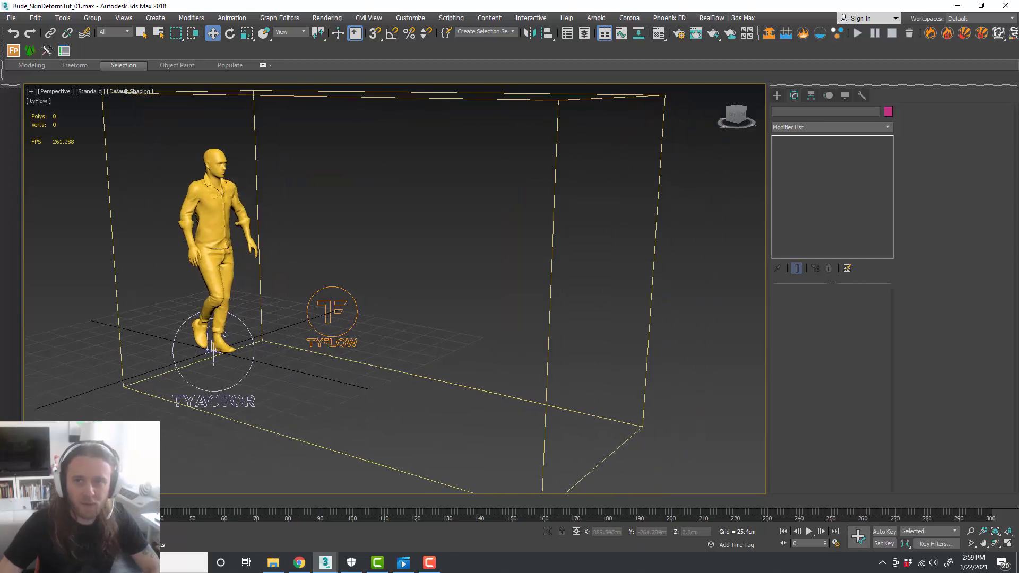
Insert a Voronoi Fracture operator between Birth Objects and Cloth Bind in Event_001 of tyFlow002
drag(1018, 101, 528, 78)
middle_drag(565, 157, 548, 158)
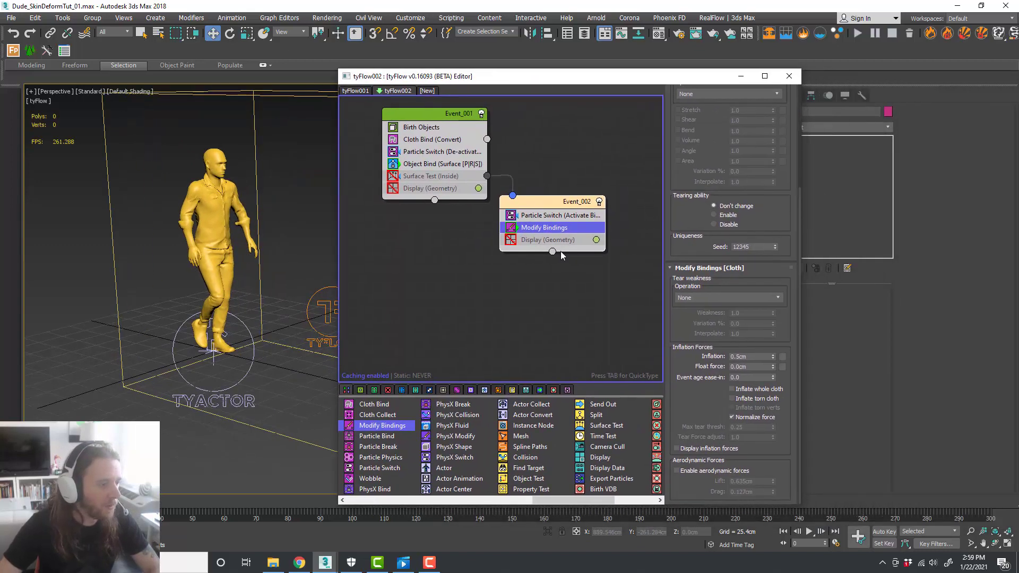
scroll(595, 440, up, 3)
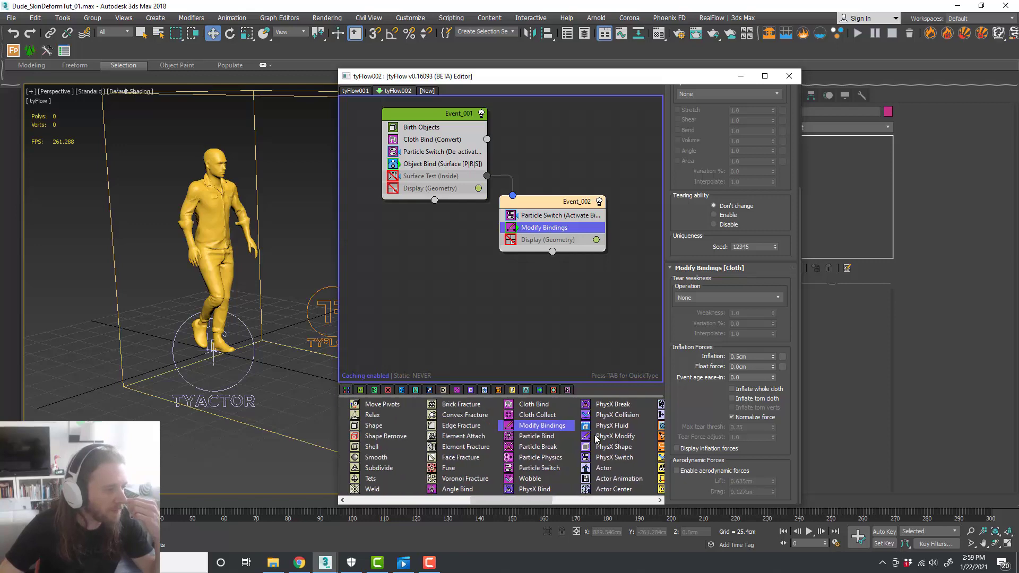
scroll(586, 433, up, 3)
scroll(586, 433, down, 3)
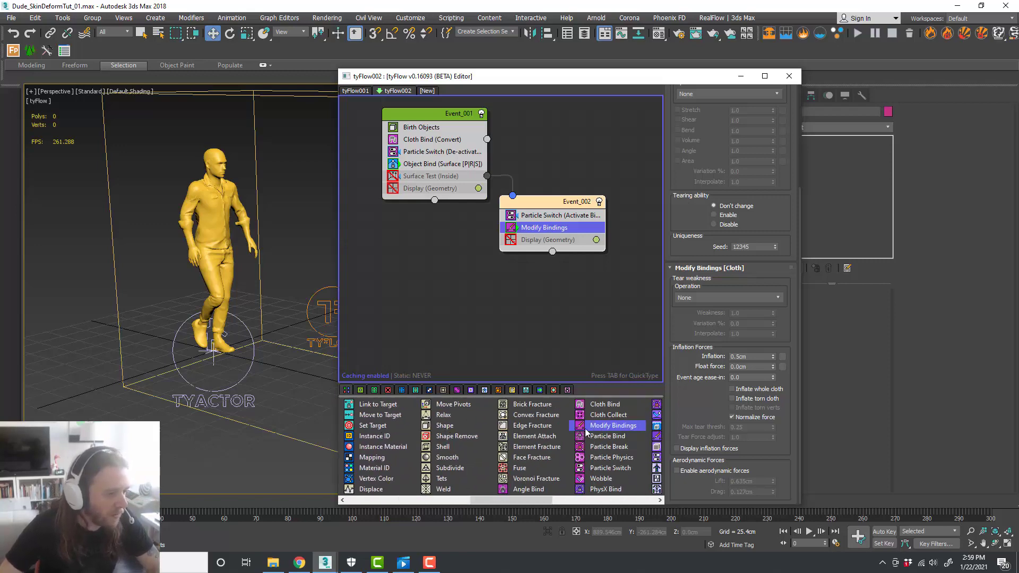
drag(548, 478, 543, 453)
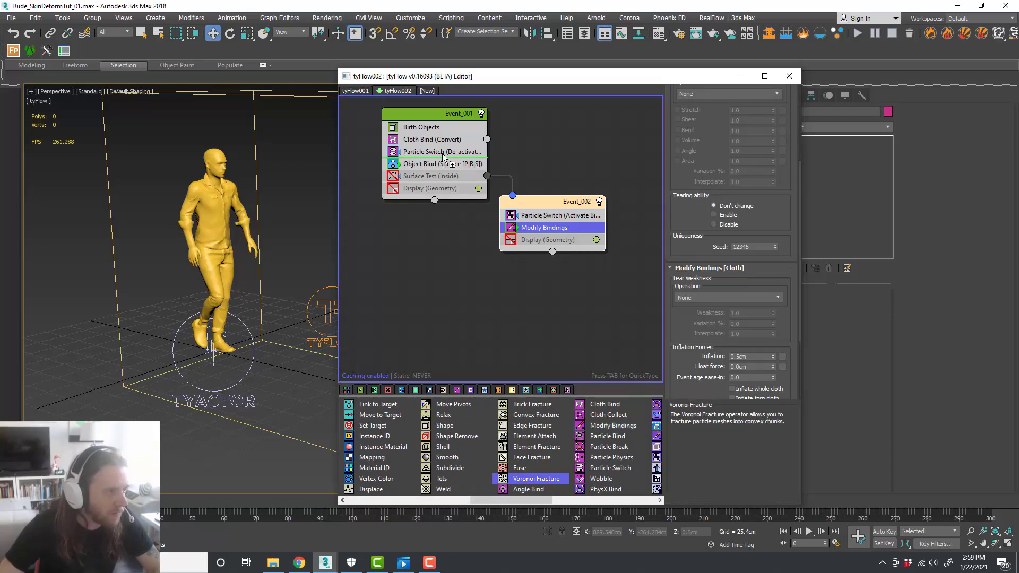
drag(443, 156, 442, 133)
drag(507, 155, 511, 153)
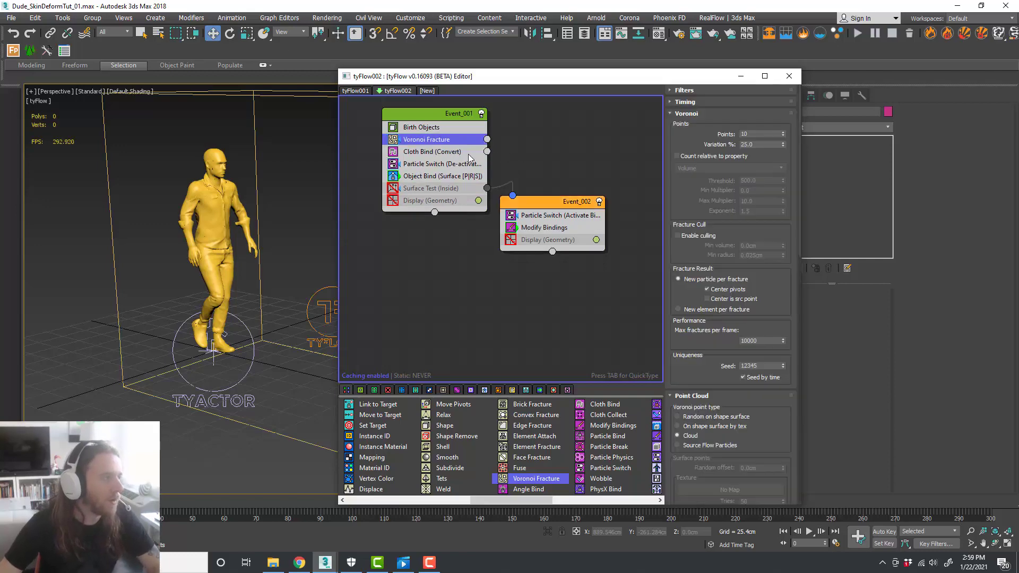
Show Edged Faces in the Perspective view and examine the character's mesh around the torso
scroll(250, 201, up, 4)
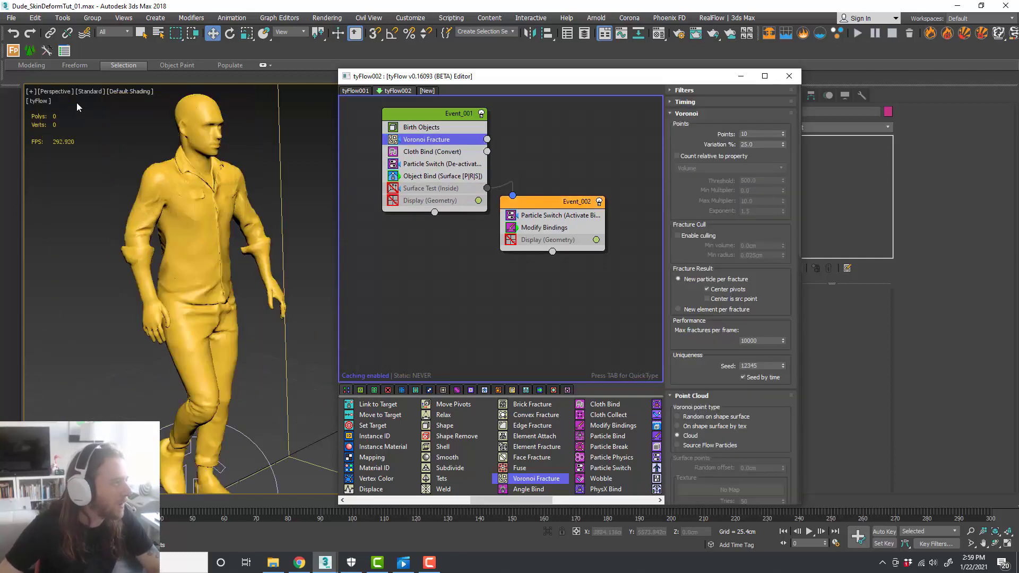
click(138, 93)
click(181, 209)
scroll(254, 232, up, 3)
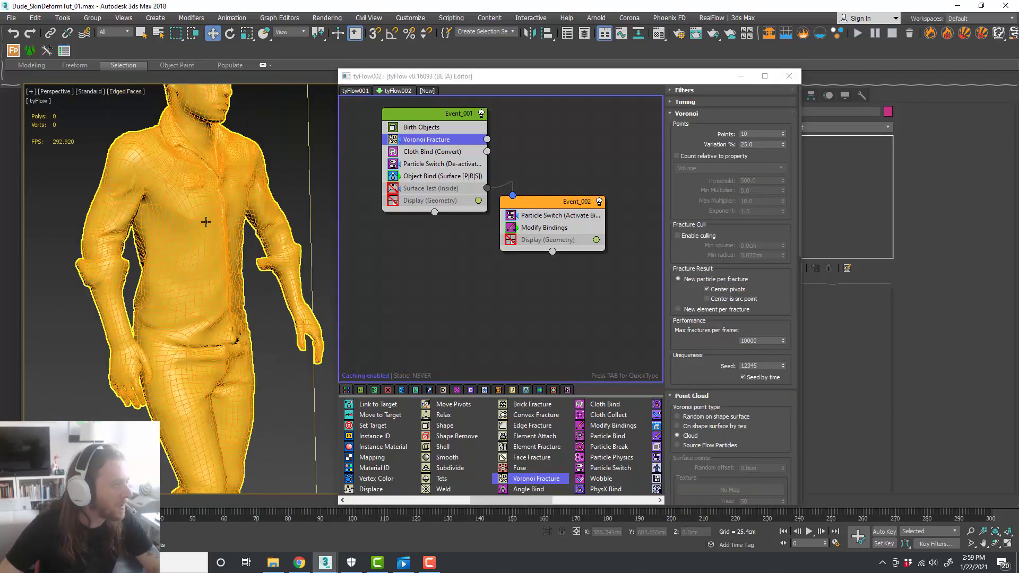
alt+middle_drag(255, 231, 256, 233)
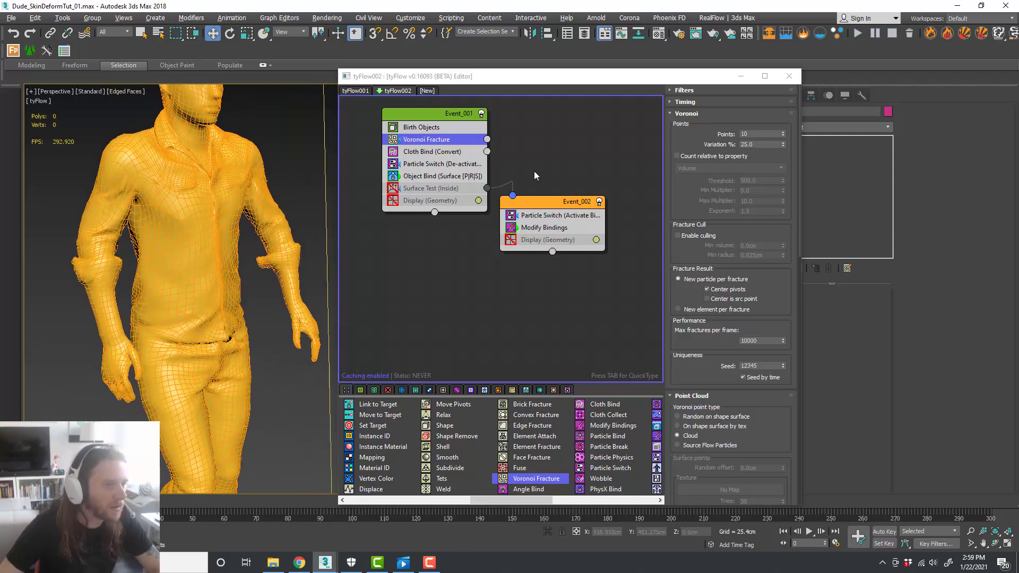
Set the Voronoi Fracture point count to 25
drag(753, 135, 724, 131)
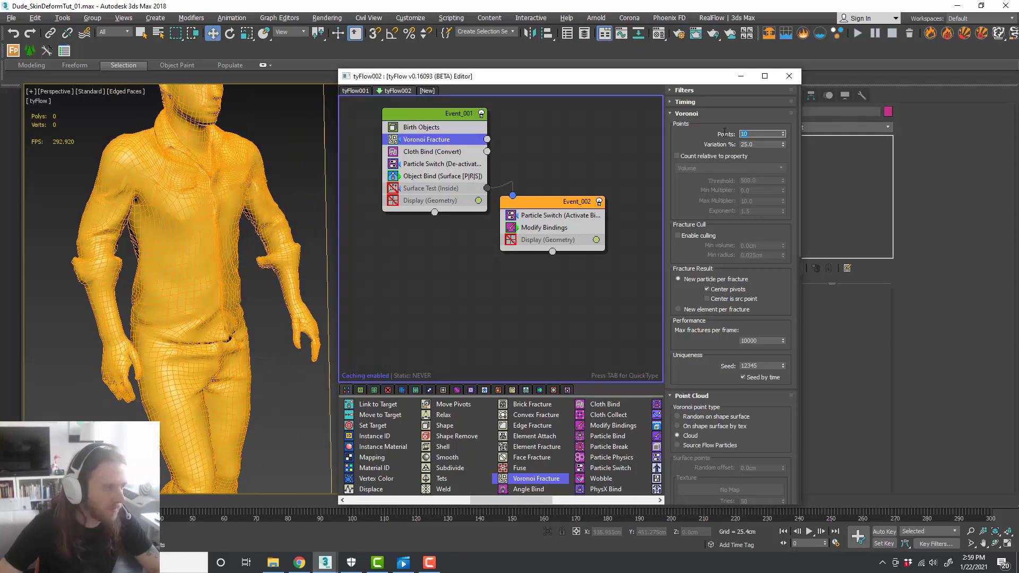
text(25)
key(Return)
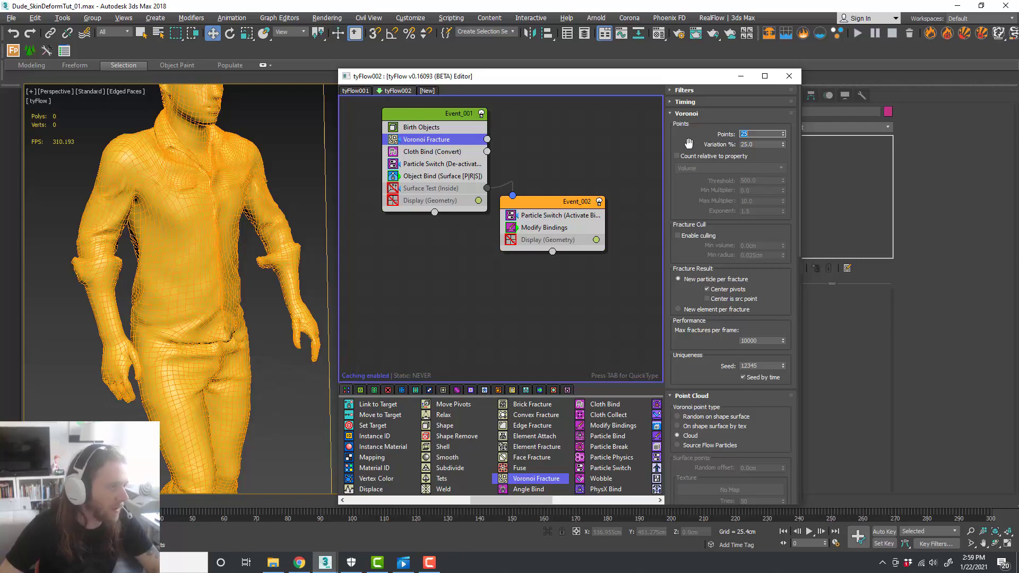
Remove the existing object from Event_001's Surface Test and pick the wedge-shaped box Box001 as its test object
drag(620, 75, 790, 76)
scroll(215, 187, down, 5)
click(591, 190)
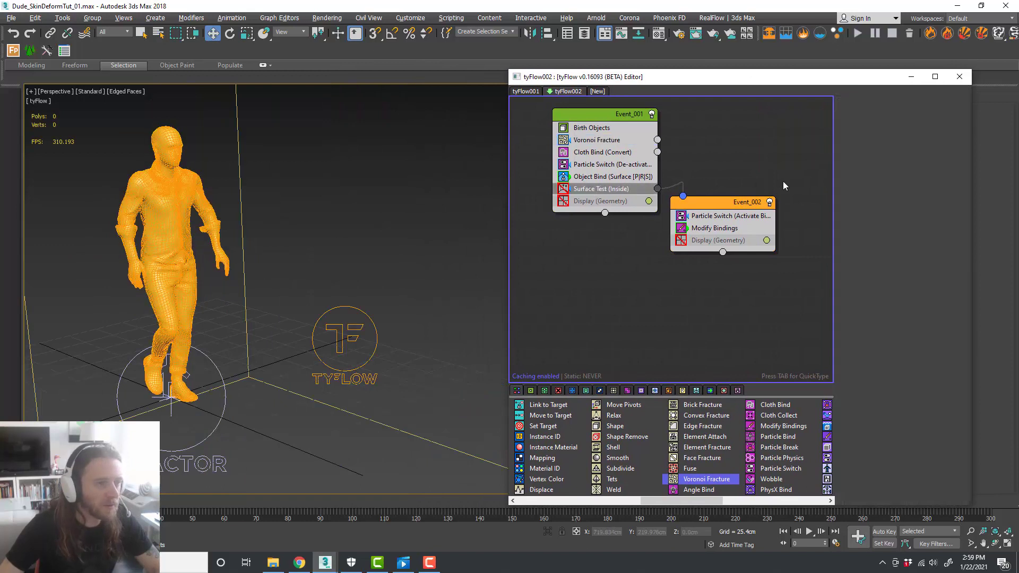
click(879, 240)
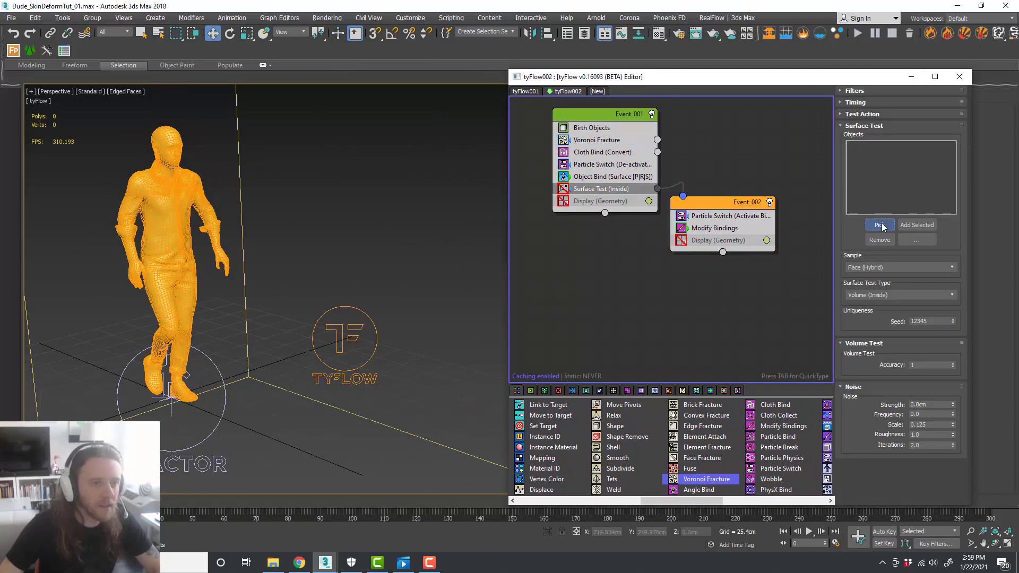
click(879, 225)
click(246, 291)
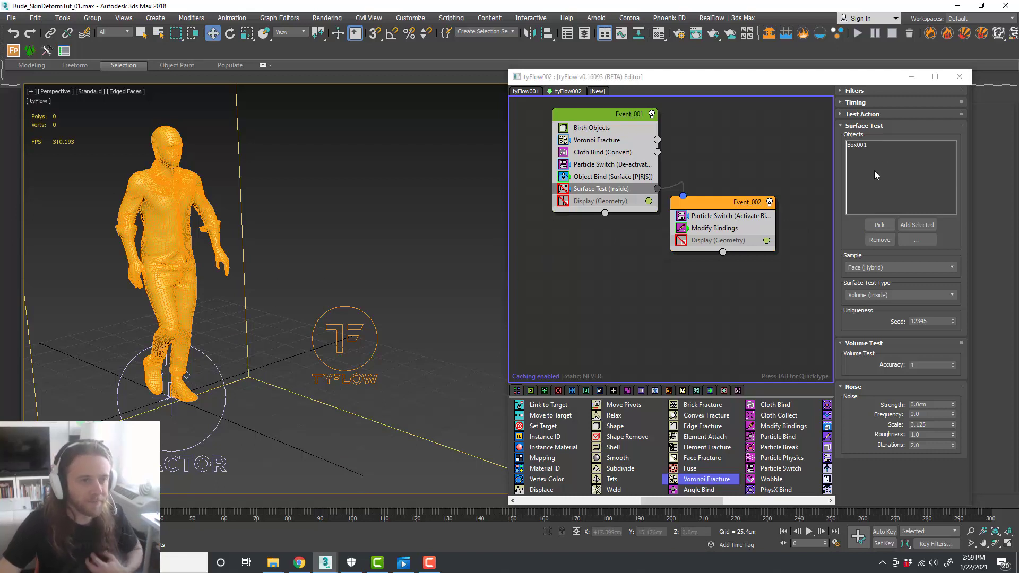
Set the Surface Test timing to Continuous and enable the operator
click(881, 101)
click(888, 115)
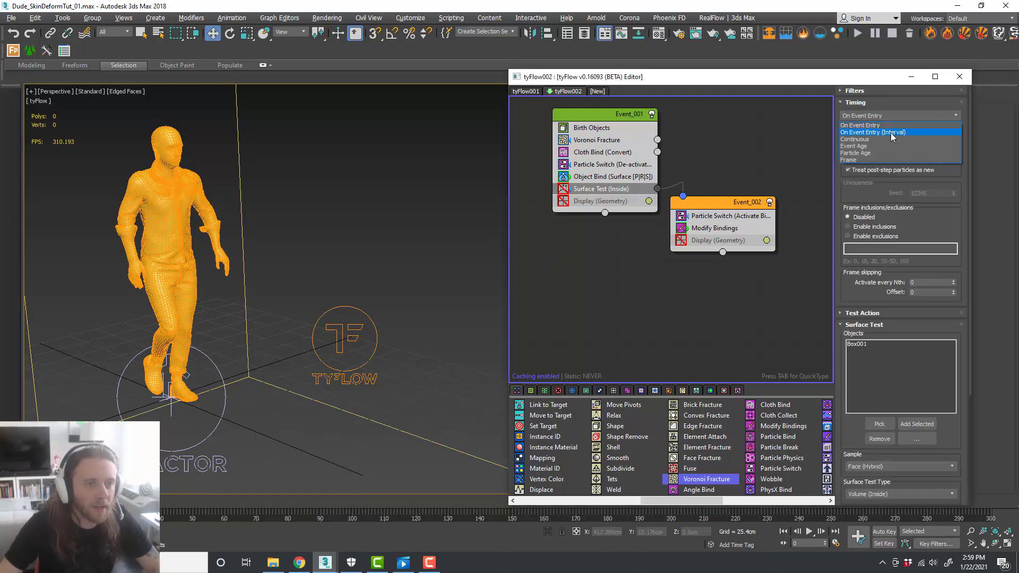
click(892, 139)
click(889, 103)
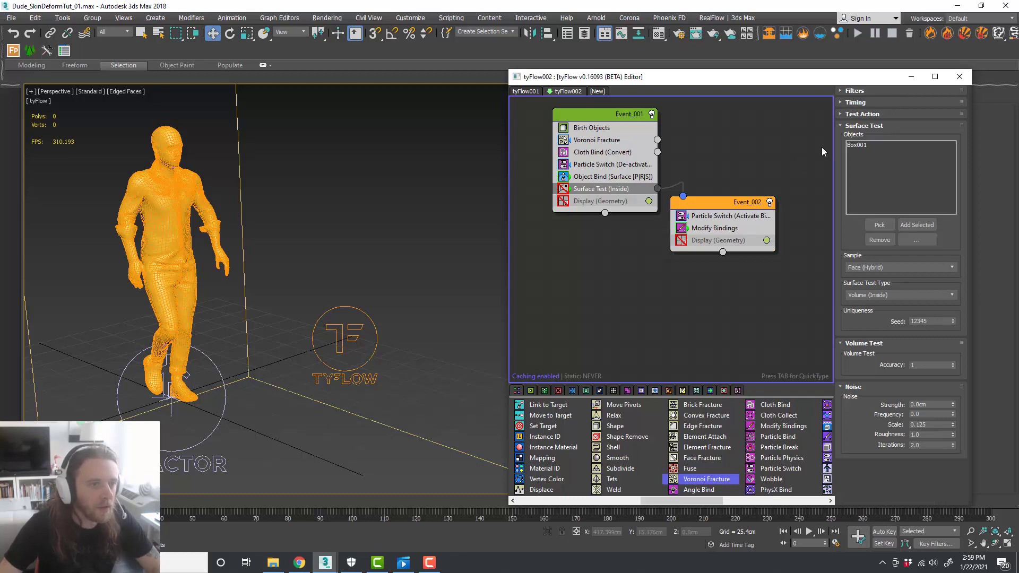
click(570, 192)
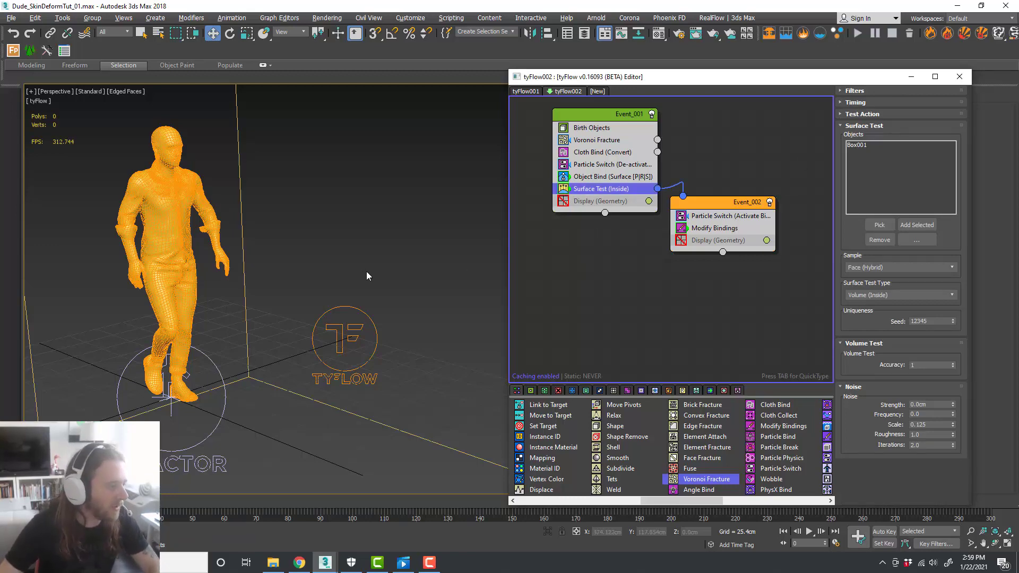
Change the Surface Test type to Distance with an absolute less-than value of 10 cm
scroll(269, 246, down, 3)
alt+middle_drag(322, 269, 316, 263)
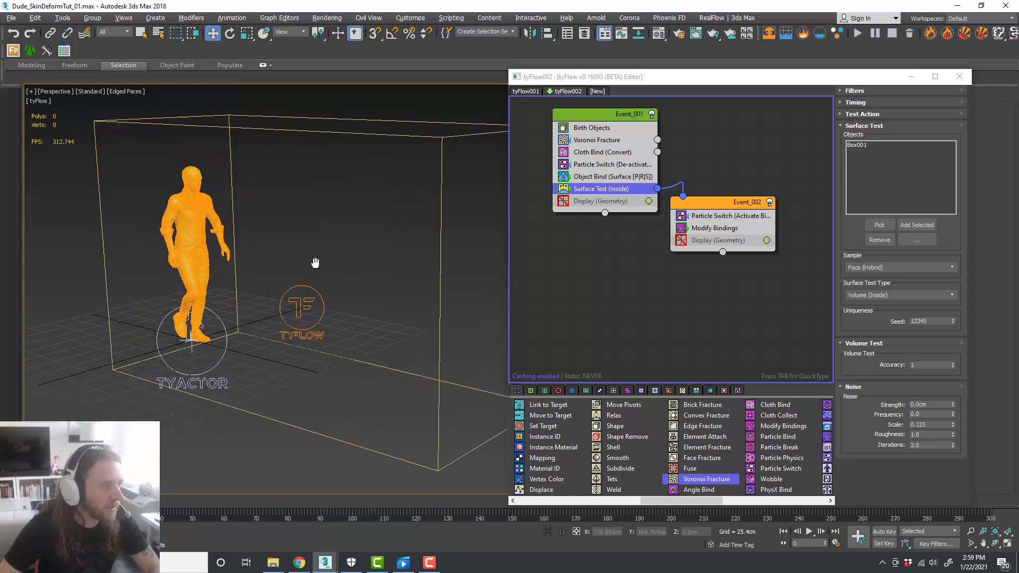
click(897, 292)
click(899, 293)
click(900, 295)
click(896, 305)
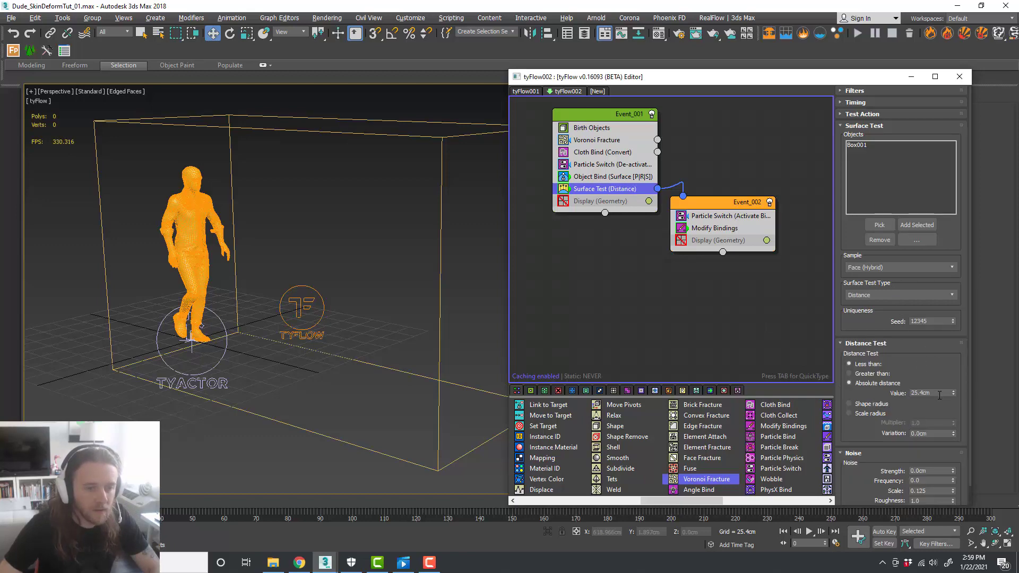
text(10)
key(Return)
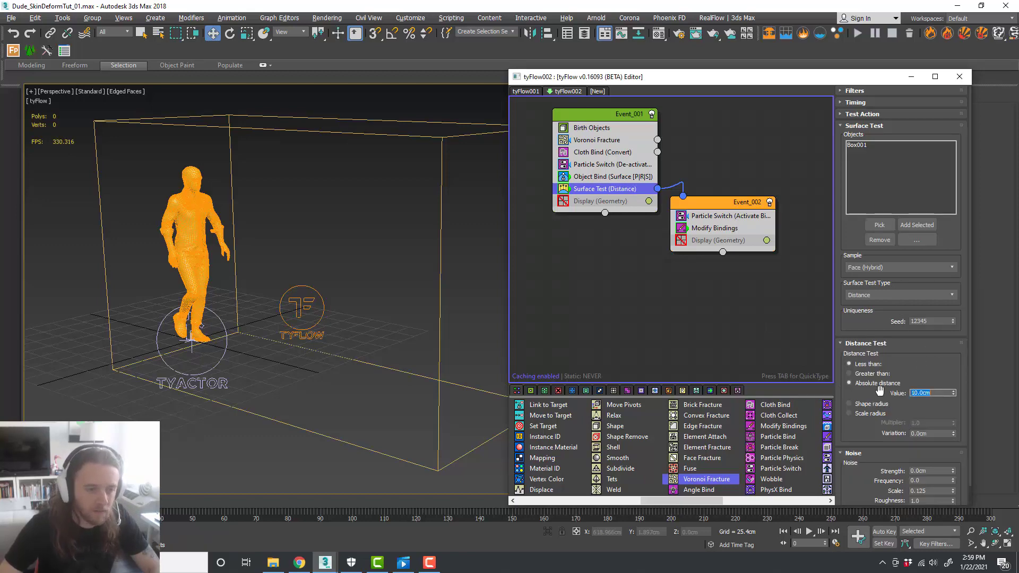
Return the Perspective view to Default Shading and scrub the timeline to check the simulation
alt+middle_drag(280, 366, 257, 352)
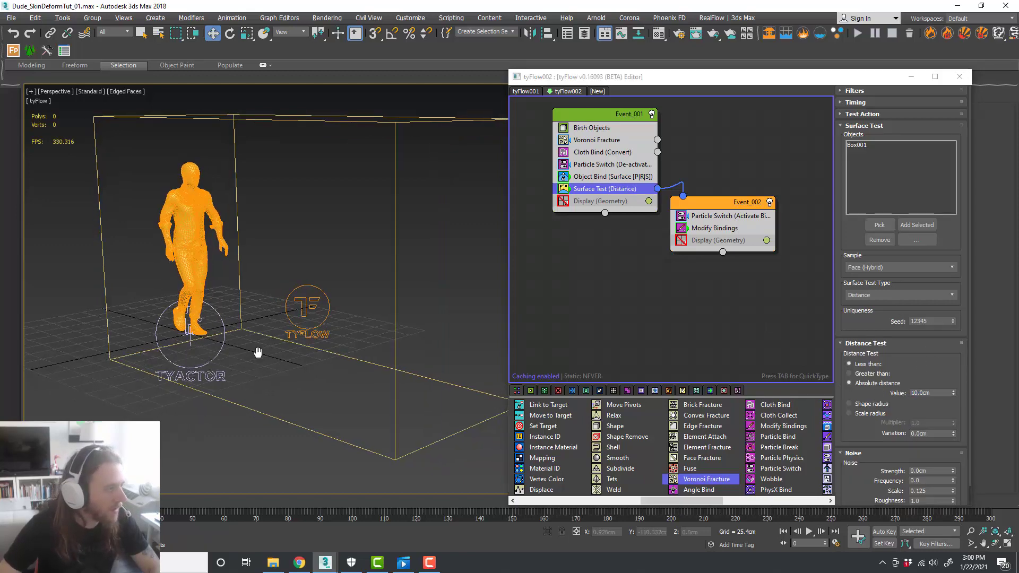
click(122, 93)
click(159, 211)
alt+middle_drag(241, 201, 232, 215)
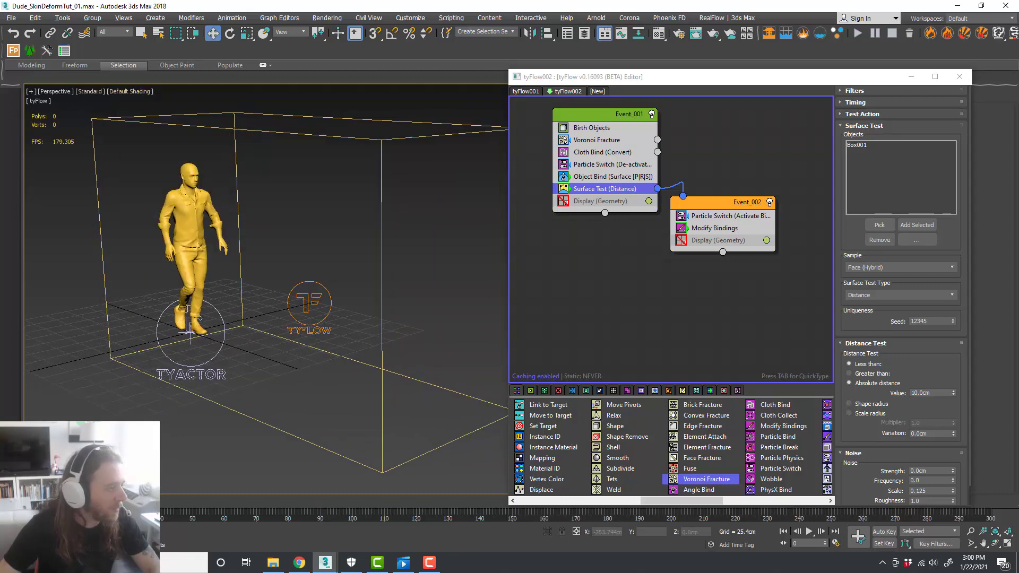
drag(53, 501, 32, 491)
Add a Force operator below Modify Bindings in Event_002
middle_drag(701, 277, 709, 280)
click(698, 313)
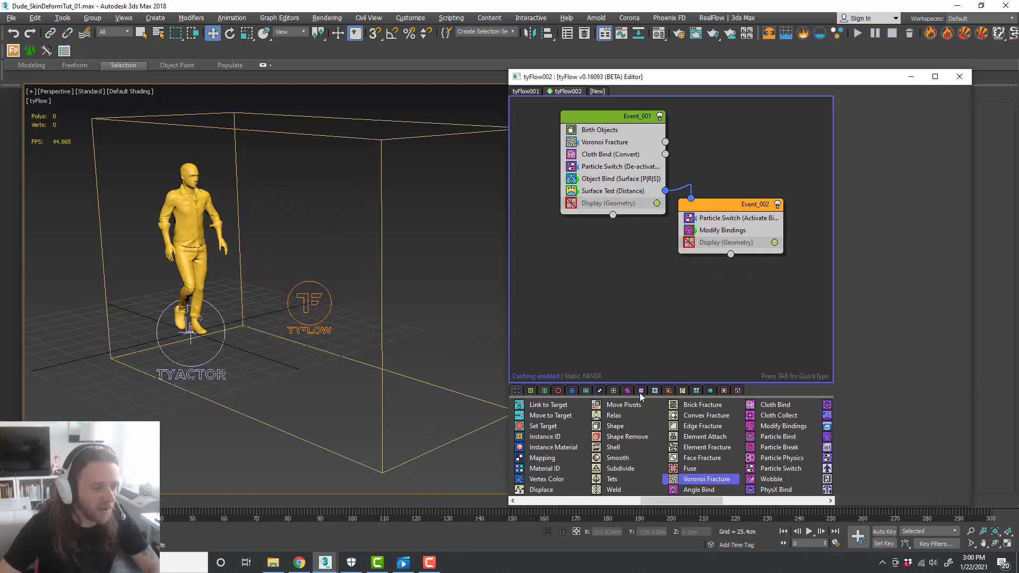
scroll(648, 405, up, 6)
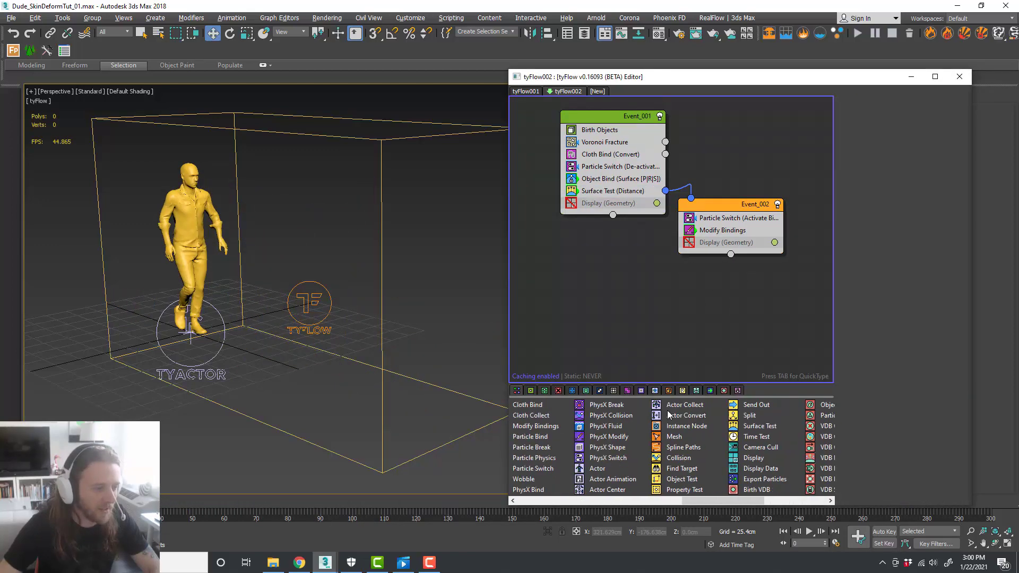
drag(692, 447, 790, 242)
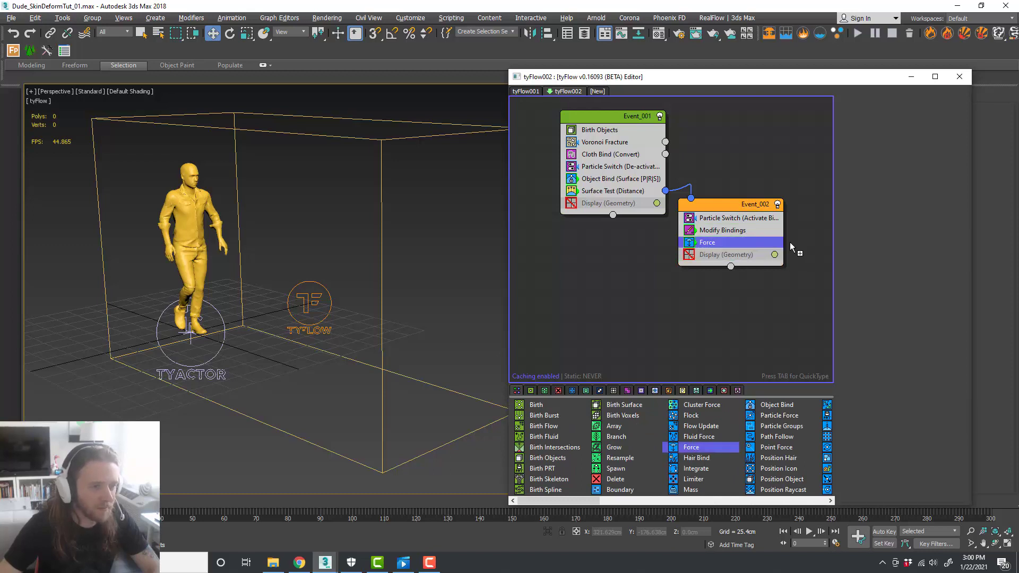
middle_drag(767, 349, 739, 328)
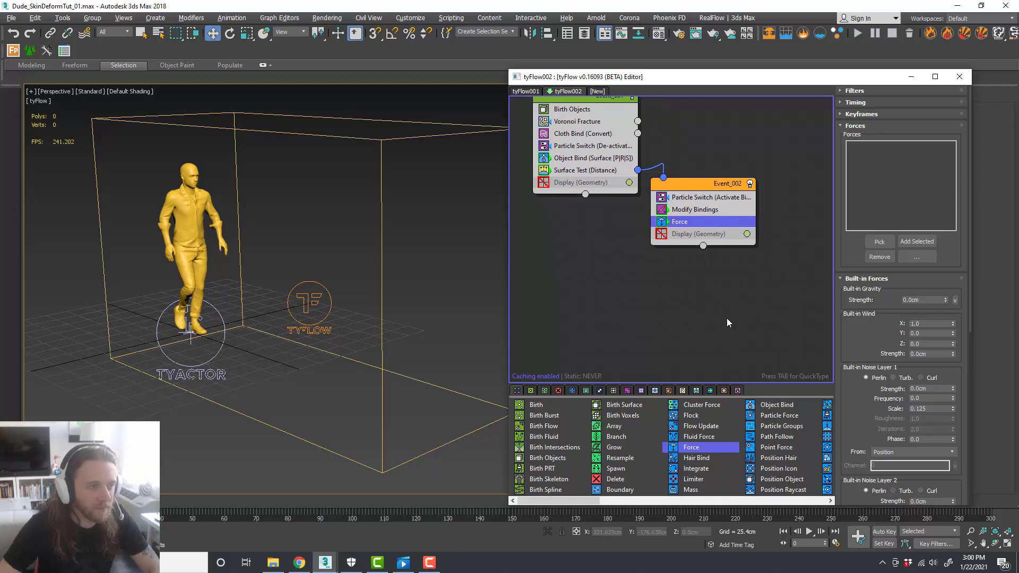
Create a large, thin box in the Perspective view as a ground slab around the character
scroll(337, 291, down, 8)
alt+middle_drag(356, 290, 359, 298)
drag(617, 78, 593, 309)
click(779, 96)
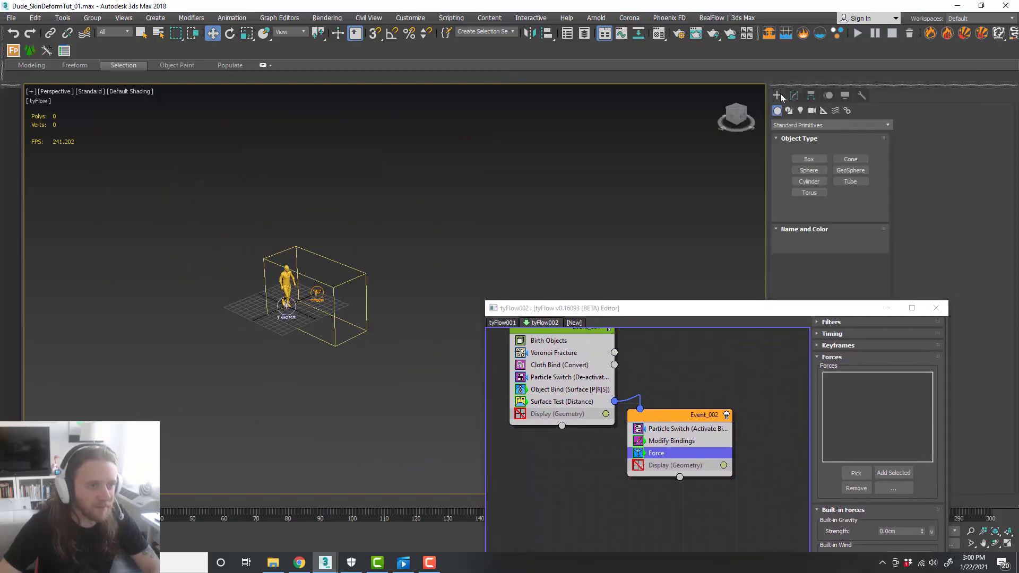
click(810, 159)
drag(121, 277, 565, 273)
click(561, 284)
key(w)
scroll(319, 305, up, 3)
scroll(310, 307, up, 2)
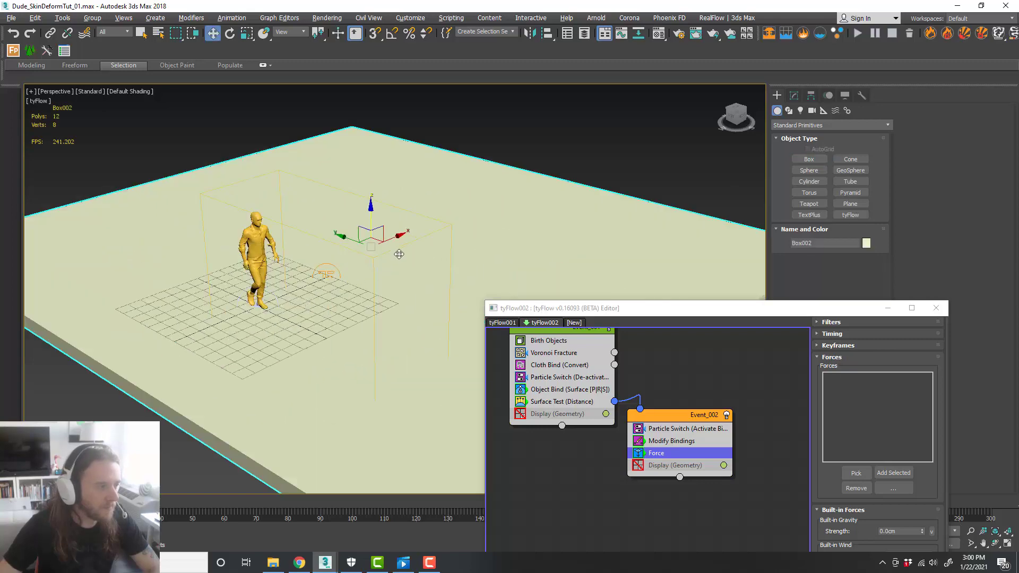
Move the ground slab beneath the character to about X 99.8 cm, Y 28.9 cm
drag(376, 239, 291, 272)
scroll(334, 312, up, 3)
alt+middle_drag(336, 313, 354, 303)
scroll(354, 303, up, 1)
Set the Force operator's built-in gravity strength to -0.5 cm
drag(661, 308, 580, 62)
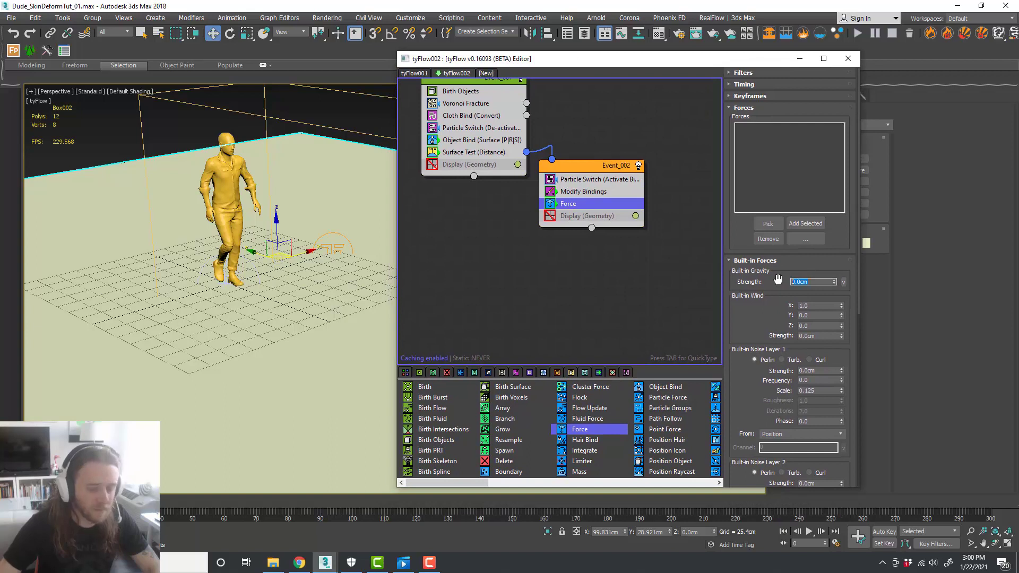
text(-0.5)
key(Return)
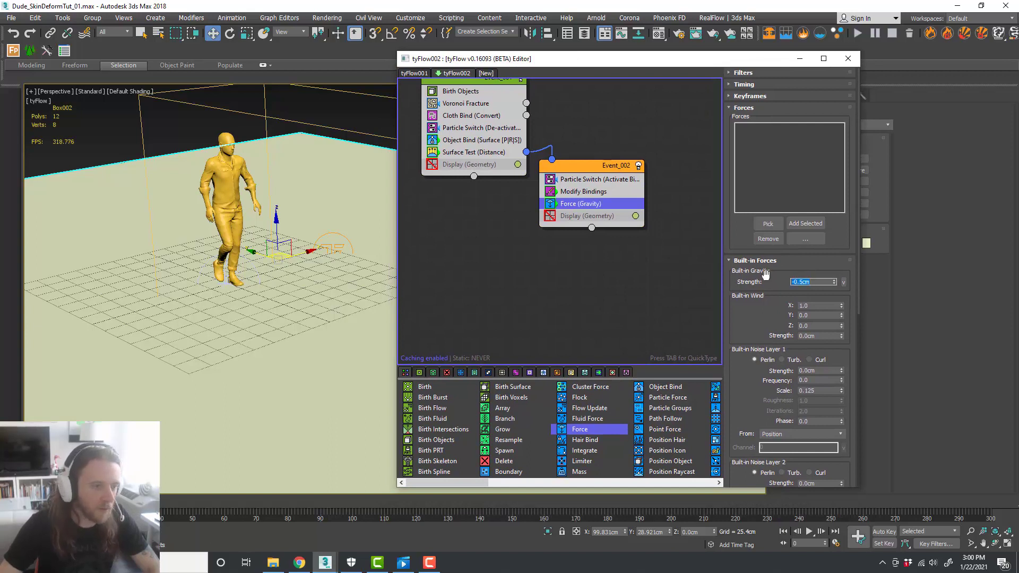
Examine the Surface Test's distance settings and its wedge-shaped test object around the character
middle_drag(584, 263, 596, 267)
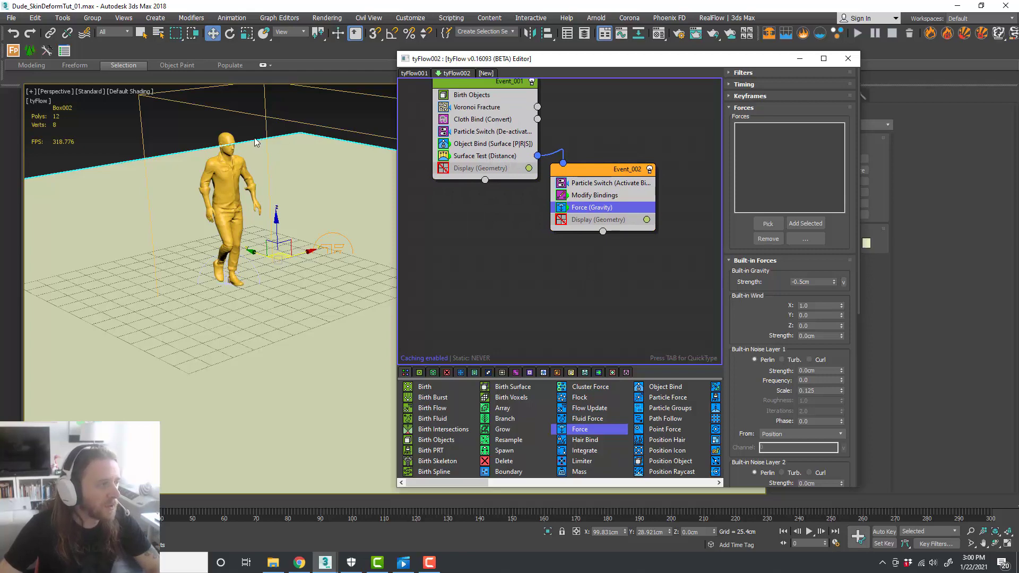
scroll(259, 185, up, 4)
alt+middle_drag(275, 204, 284, 251)
scroll(279, 249, down, 4)
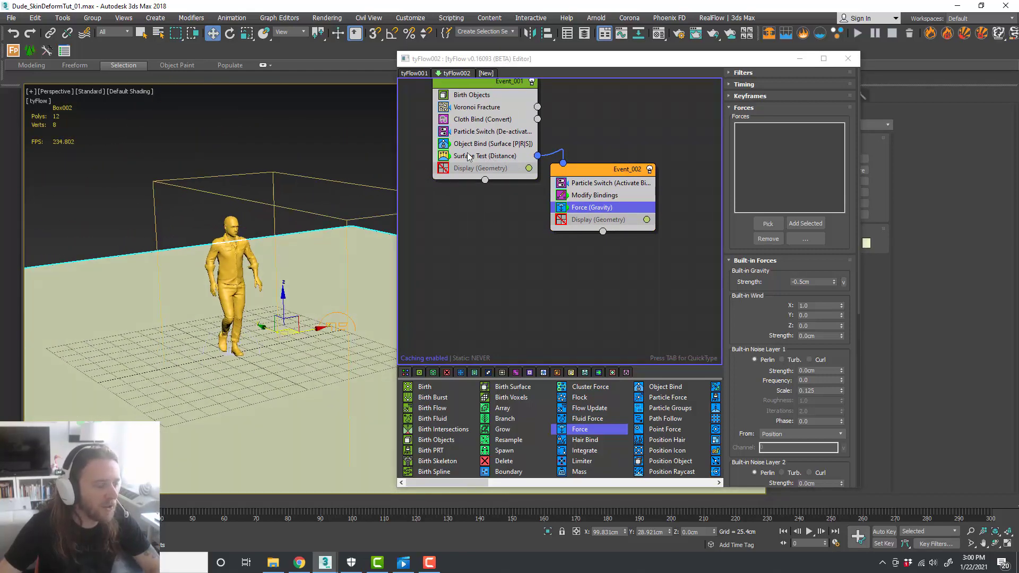
click(468, 156)
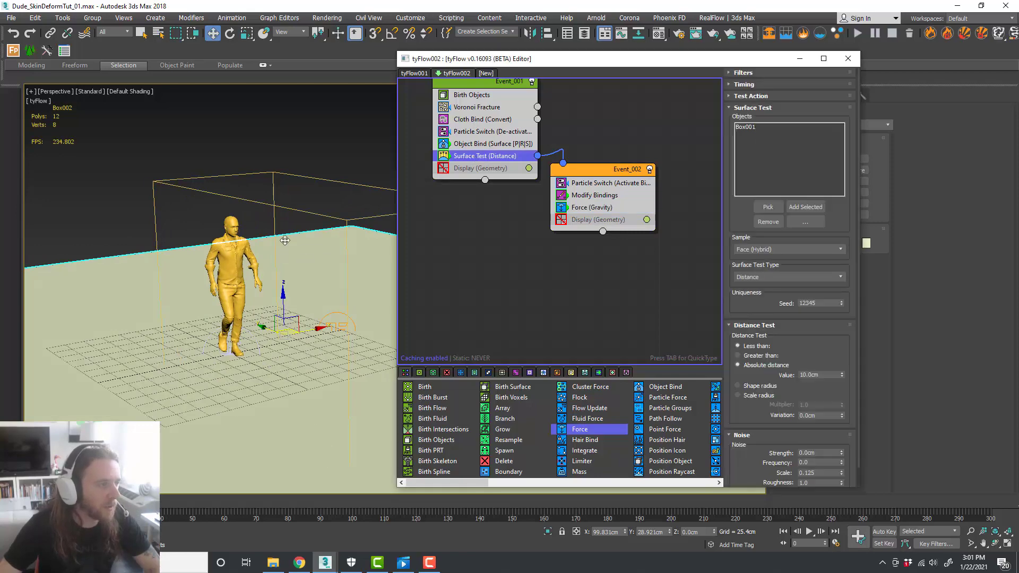
click(284, 208)
alt+middle_drag(317, 290, 258, 292)
scroll(317, 295, down, 2)
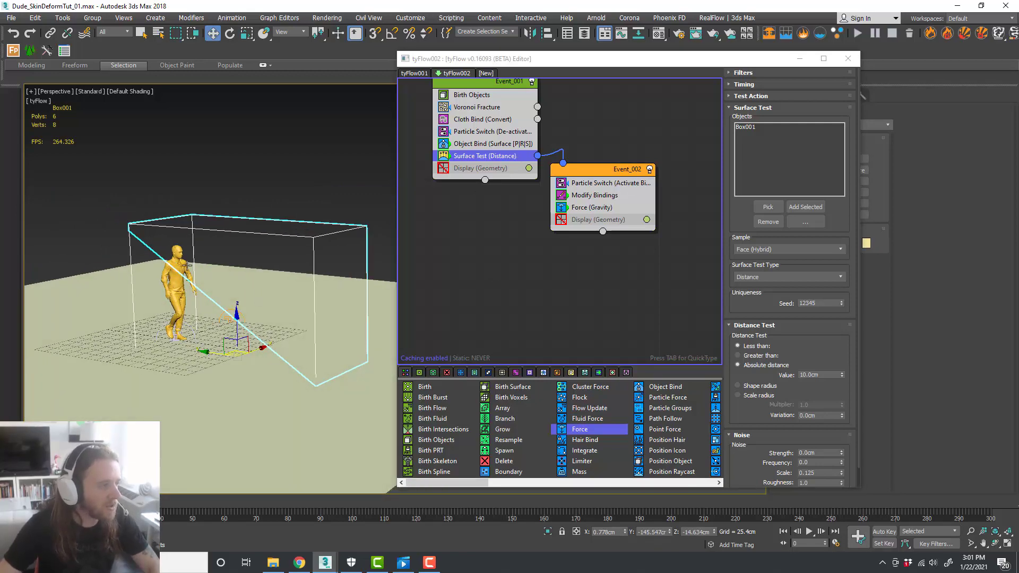
scroll(150, 263, up, 2)
alt+middle_drag(223, 291, 293, 297)
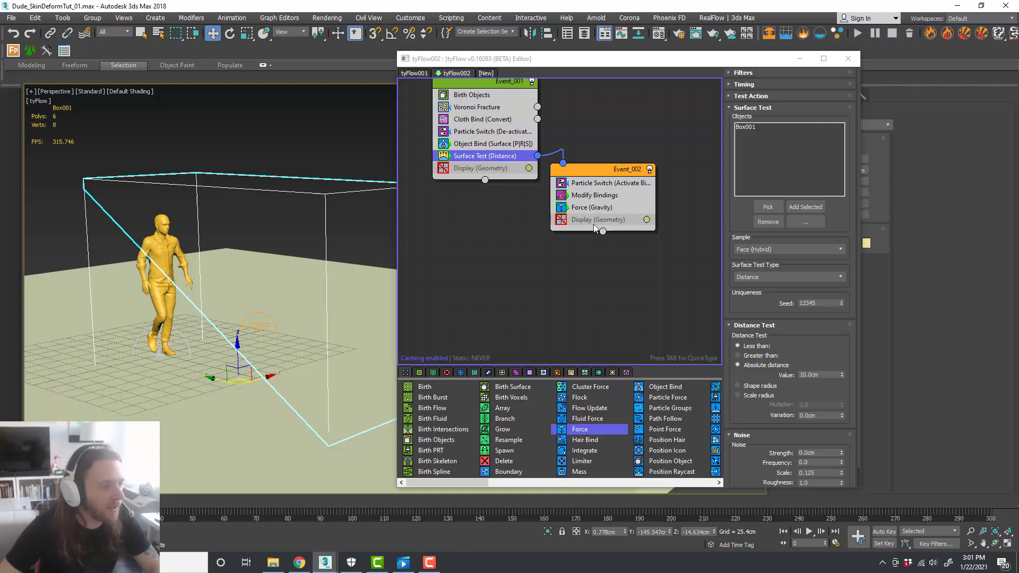
Add a Collision operator below the Force operator in Event_002
click(645, 348)
scroll(640, 411, down, 1)
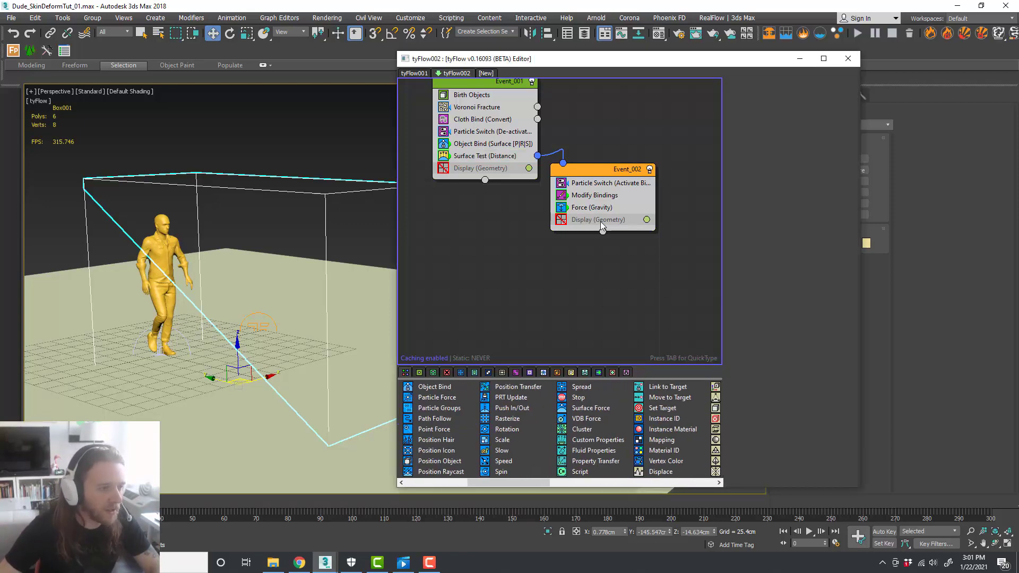
key(Tab)
text(coll)
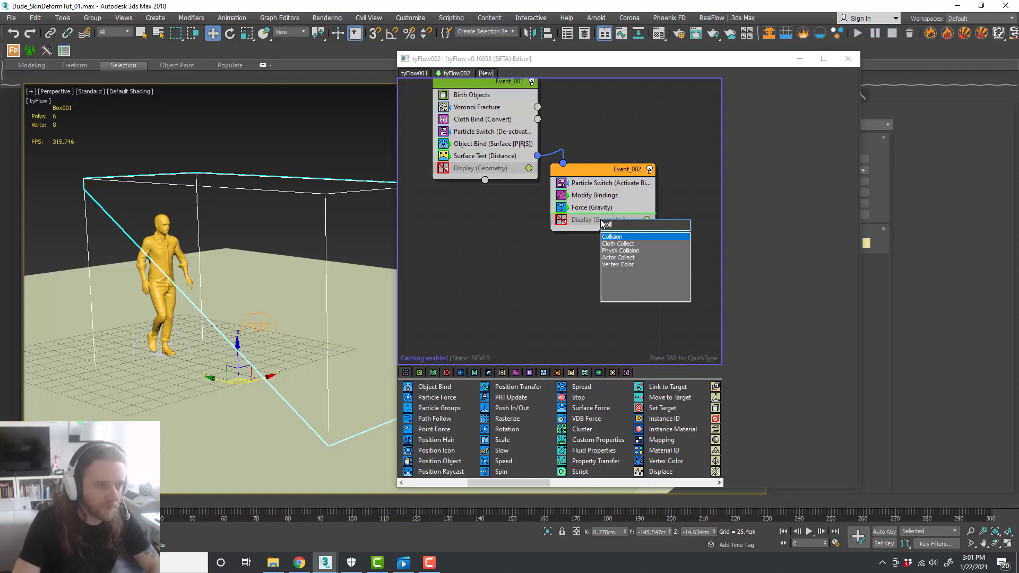
key(Return)
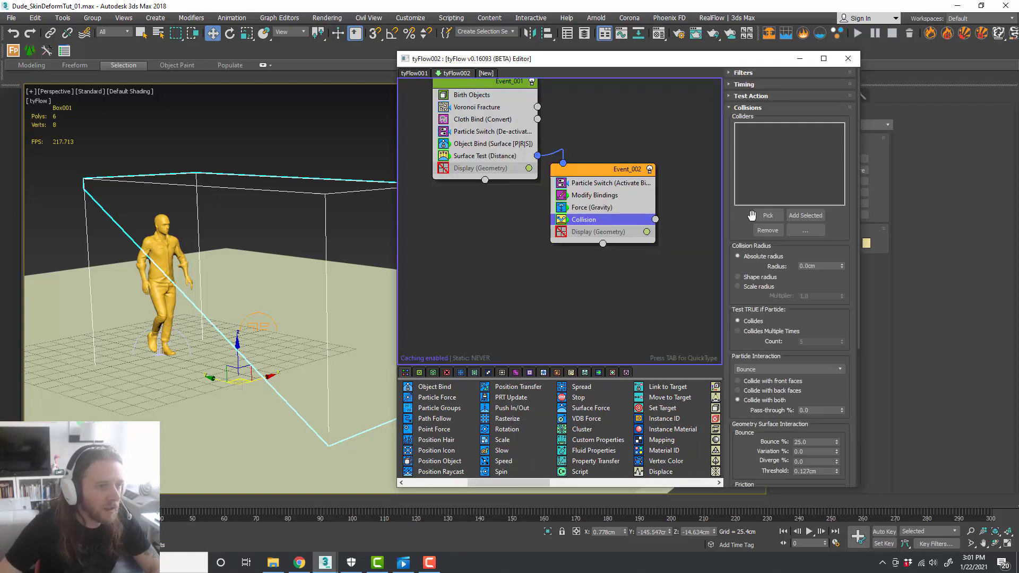
Pick the ground slab Box002 as the Collision operator's collider
click(764, 215)
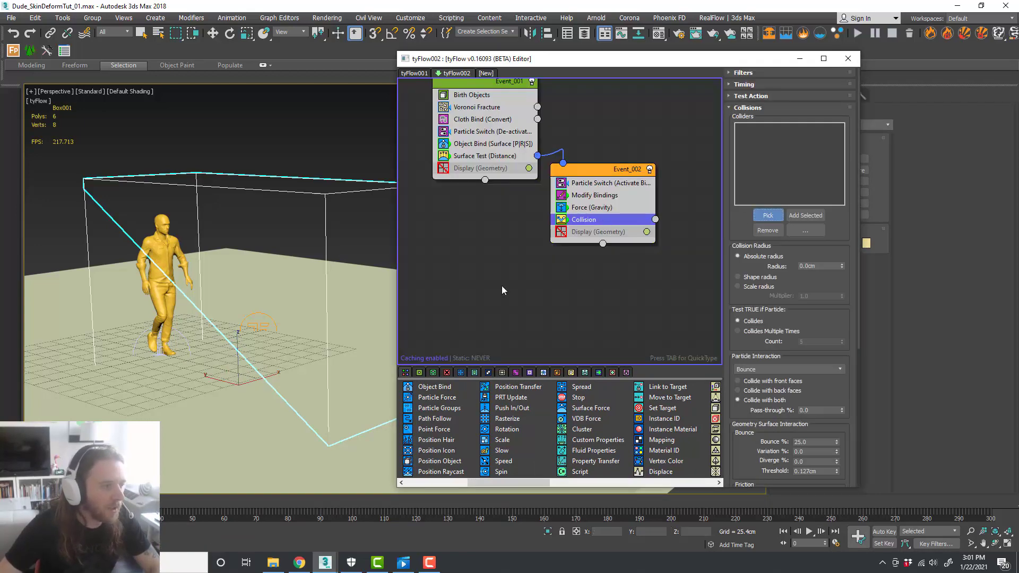
click(58, 401)
mouse_move(315, 316)
alt+middle_down()
mouse_move(323, 319)
mouse_move(314, 326)
alt+middle_up()
click(291, 190)
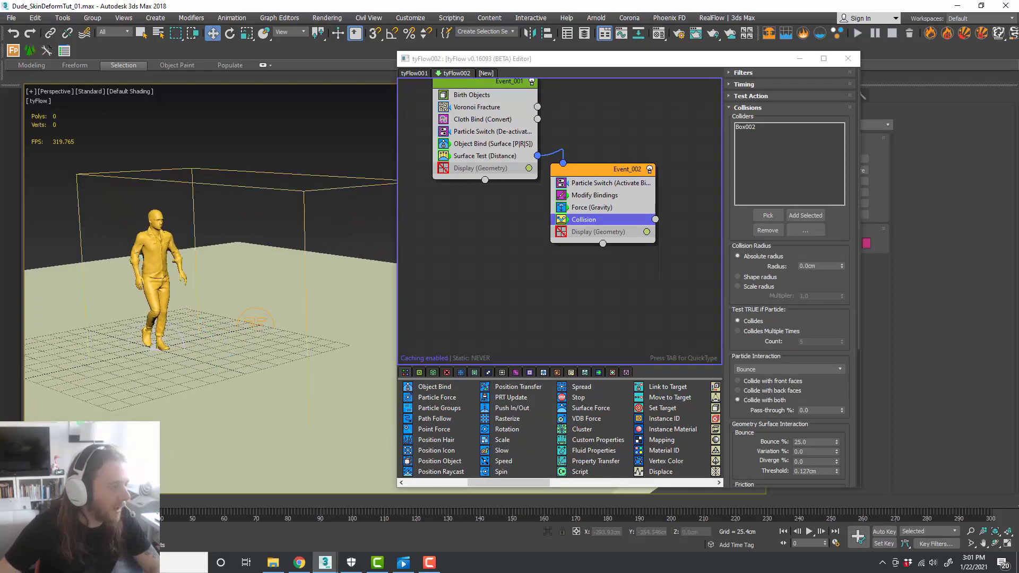
Scrub the timeline to about frame 83 and back to frame 22 to preview the pieces falling onto the slab
drag(53, 503, 319, 523)
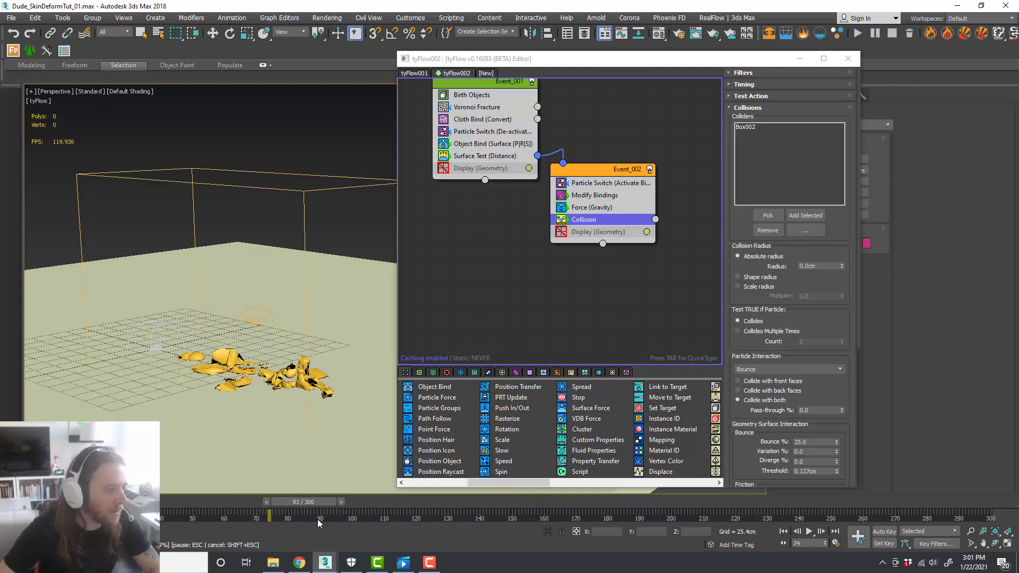
drag(310, 507, 131, 507)
scroll(269, 385, up, 3)
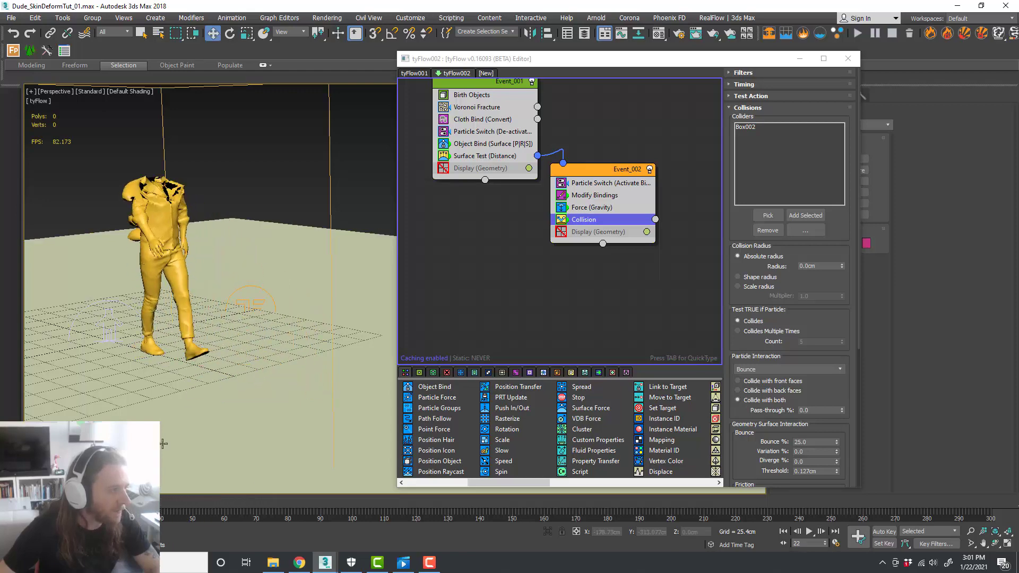
Inspect the tyFlow object's Particle Bind Solver and time step settings, plus the Cloth Bind operator's CUDA collision options
click(249, 301)
drag(688, 59, 582, 61)
click(794, 95)
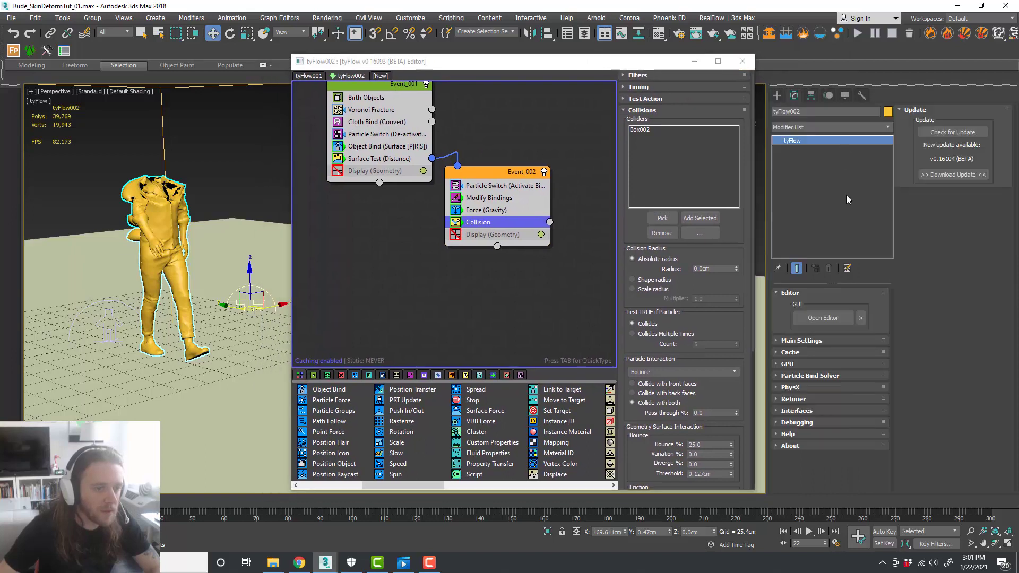
click(831, 376)
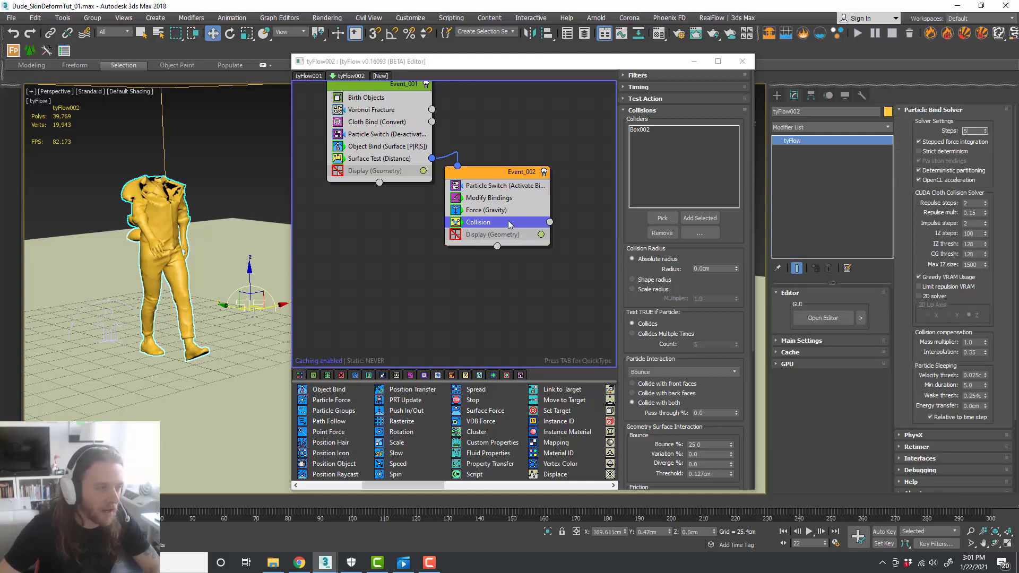
click(380, 136)
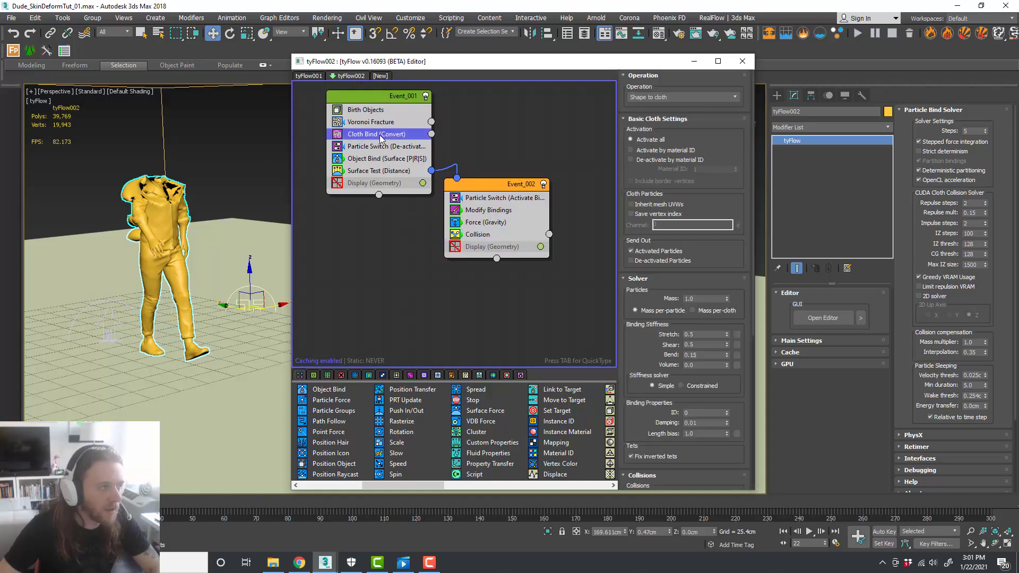
scroll(647, 355, down, 5)
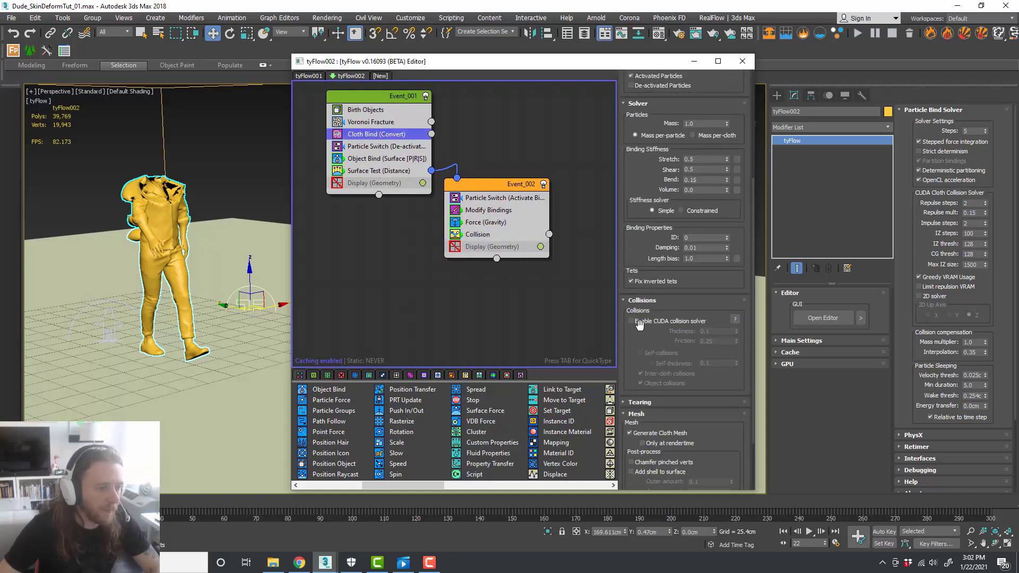
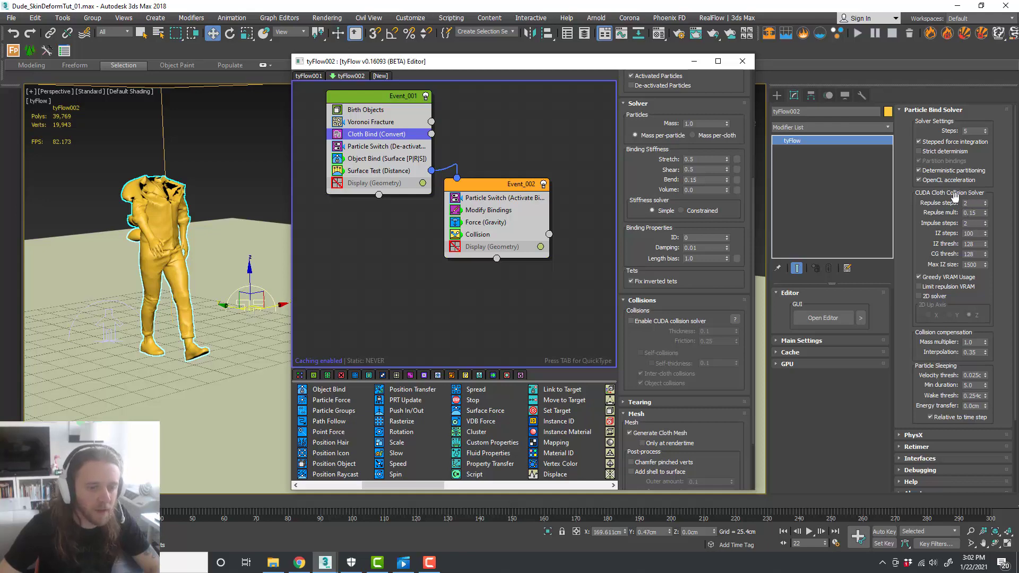
click(816, 342)
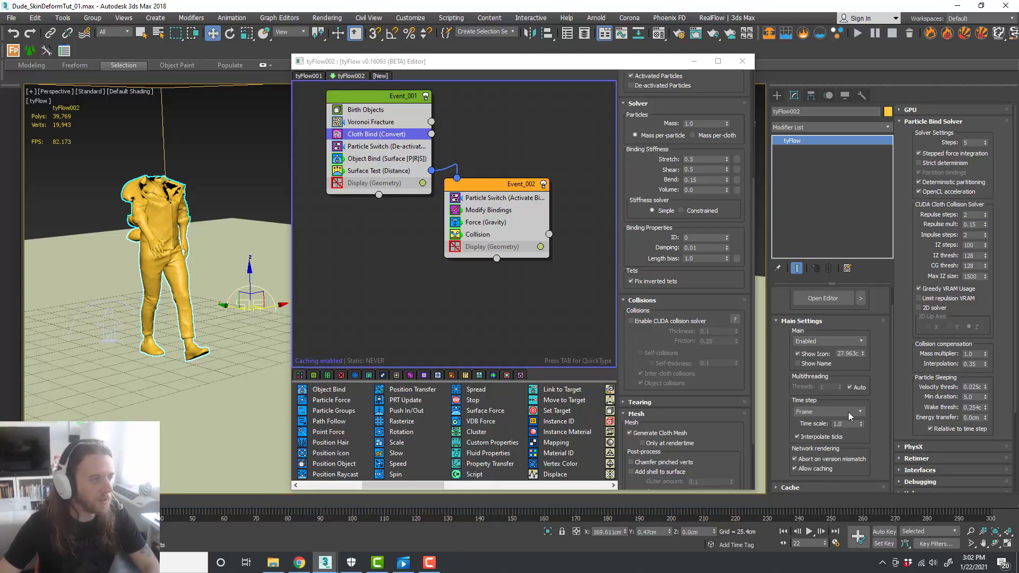
Preview the character at frame 18 with the tyFlow editor moved clear of the viewport
middle_drag(210, 360, 226, 367)
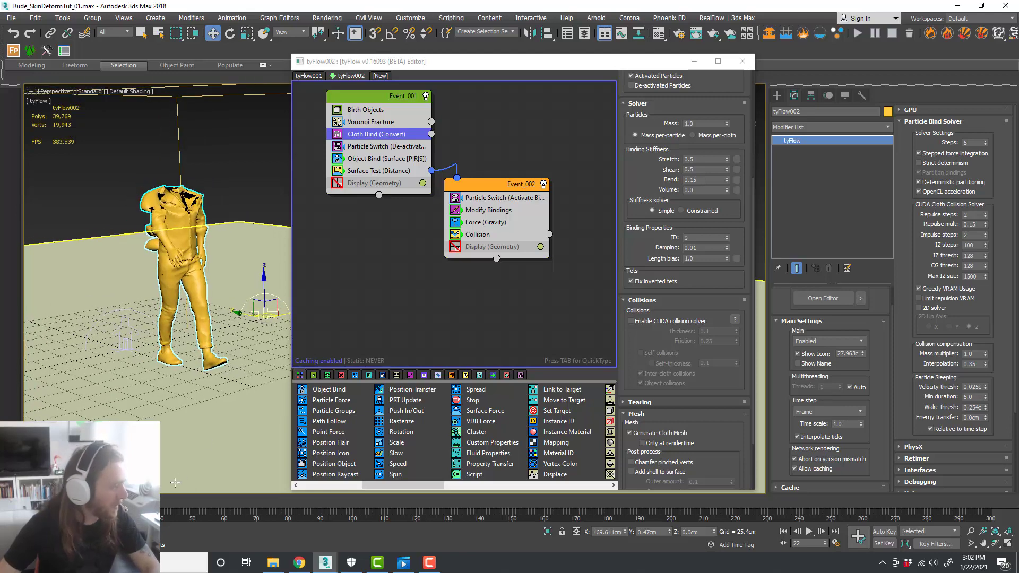
mouse_move(120, 501)
mouse_down()
mouse_move(240, 499)
mouse_move(108, 499)
mouse_up()
key(w)
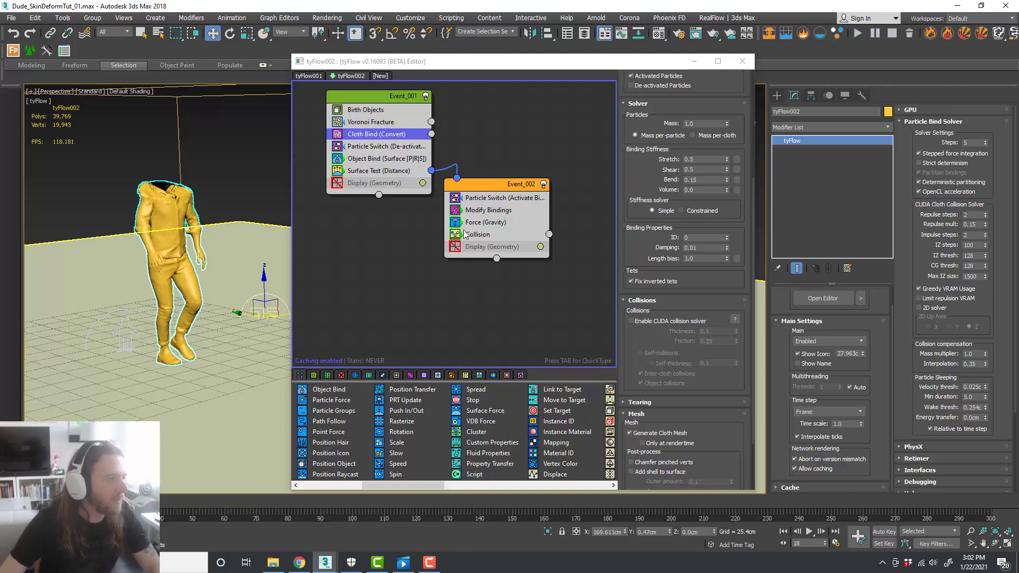
drag(550, 72, 770, 76)
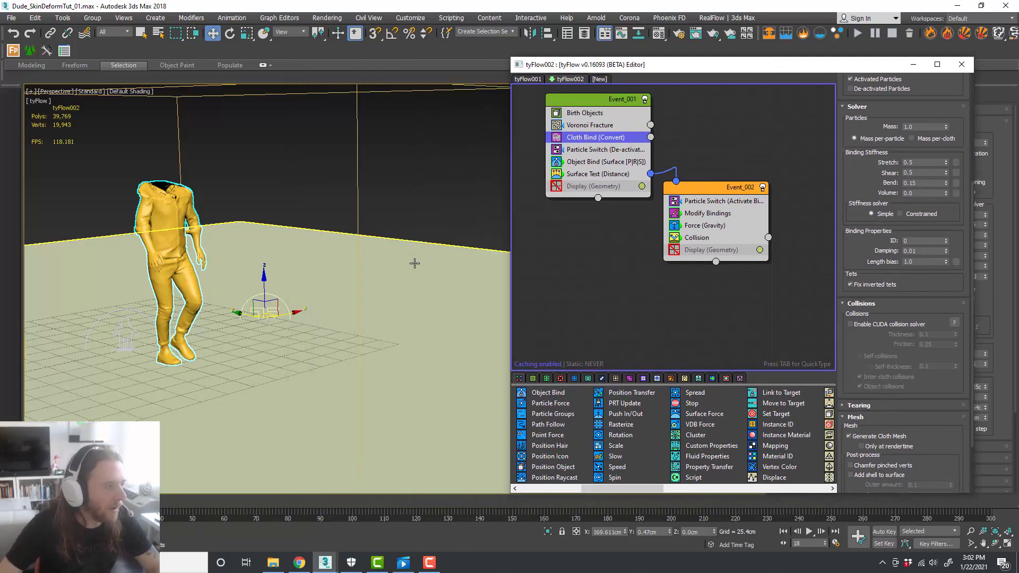
scroll(310, 286, down, 3)
alt+middle_drag(319, 299, 315, 297)
scroll(288, 216, up, 3)
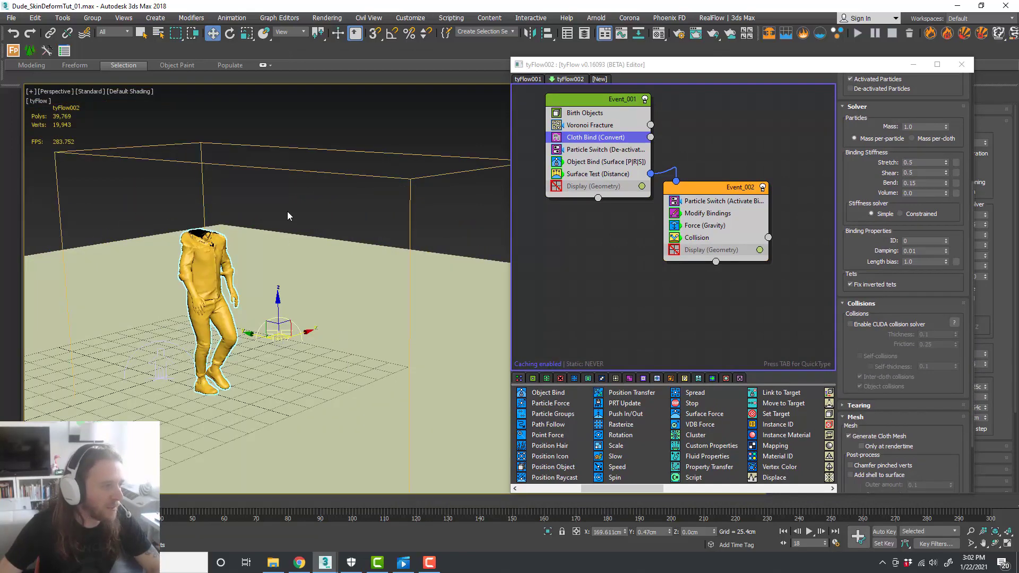
Review the Voronoi Fracture operator's settings in Event_001 and return the timeline to frame 0
click(289, 216)
click(592, 126)
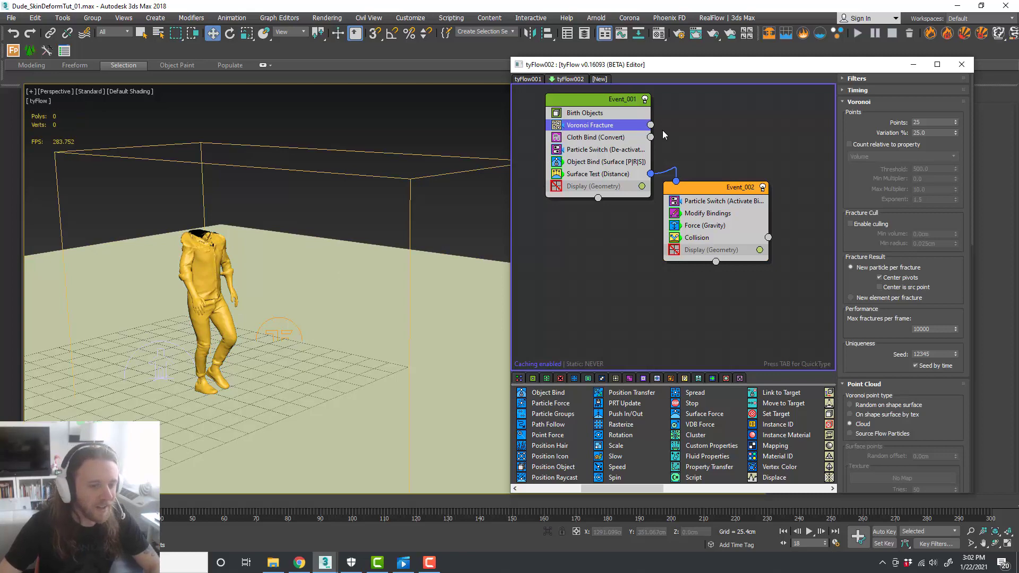
click(701, 163)
scroll(719, 451, down, 3)
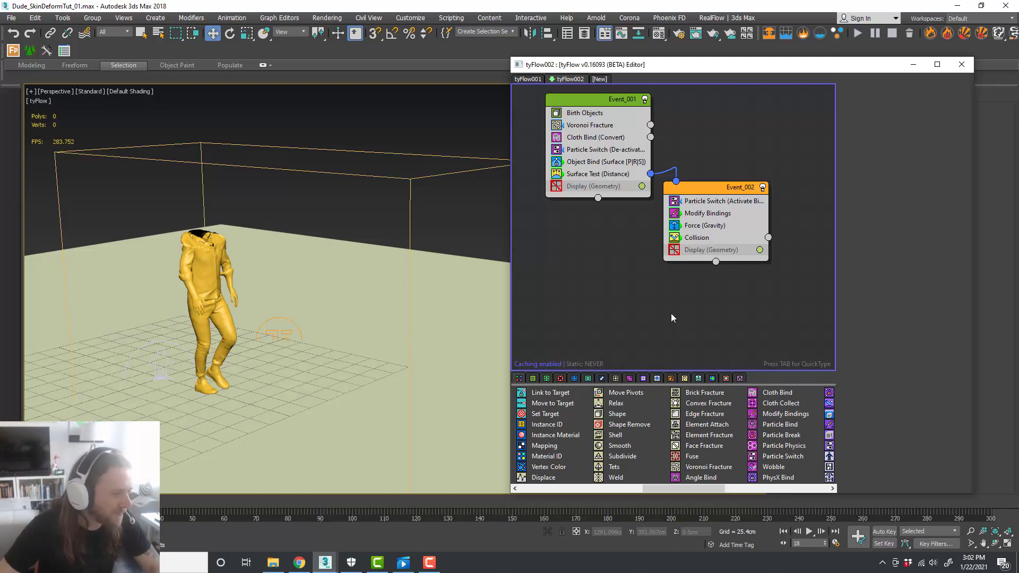
middle_drag(671, 314, 672, 318)
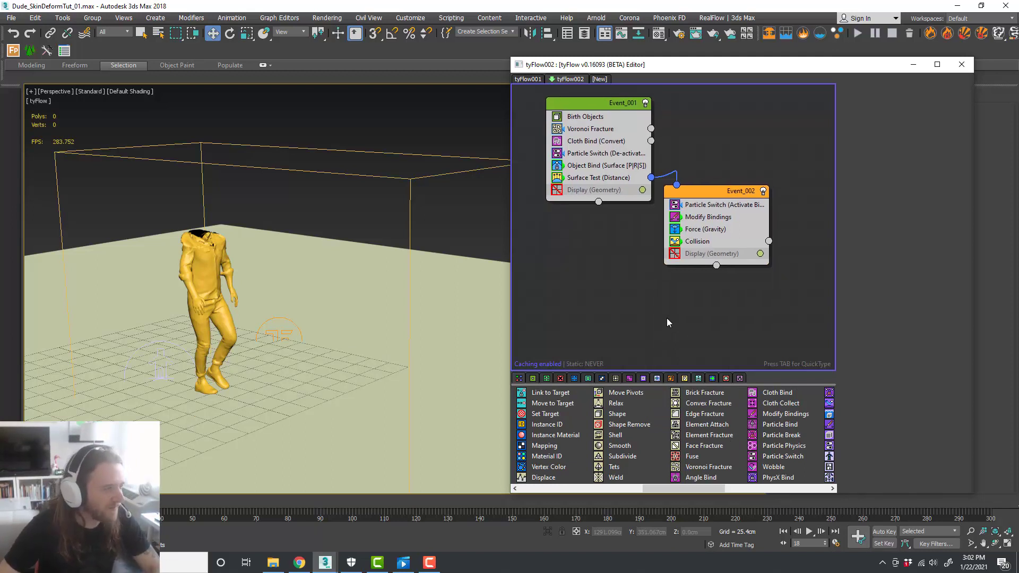
drag(90, 500, 33, 503)
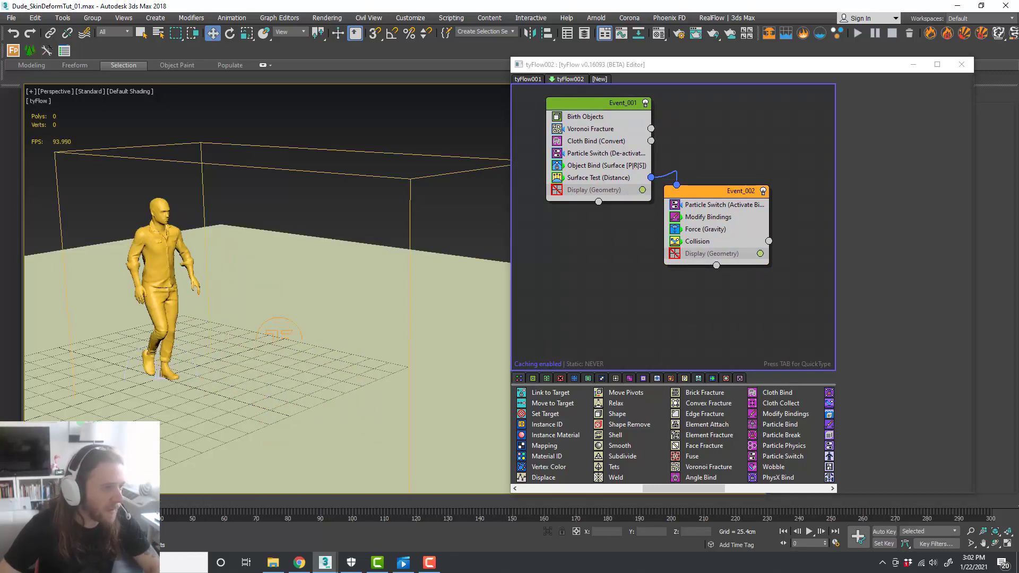
Disconnect Event_002 from the Surface Test and move it below Event_001, clearing space beside Event_001
middle_drag(651, 284, 660, 290)
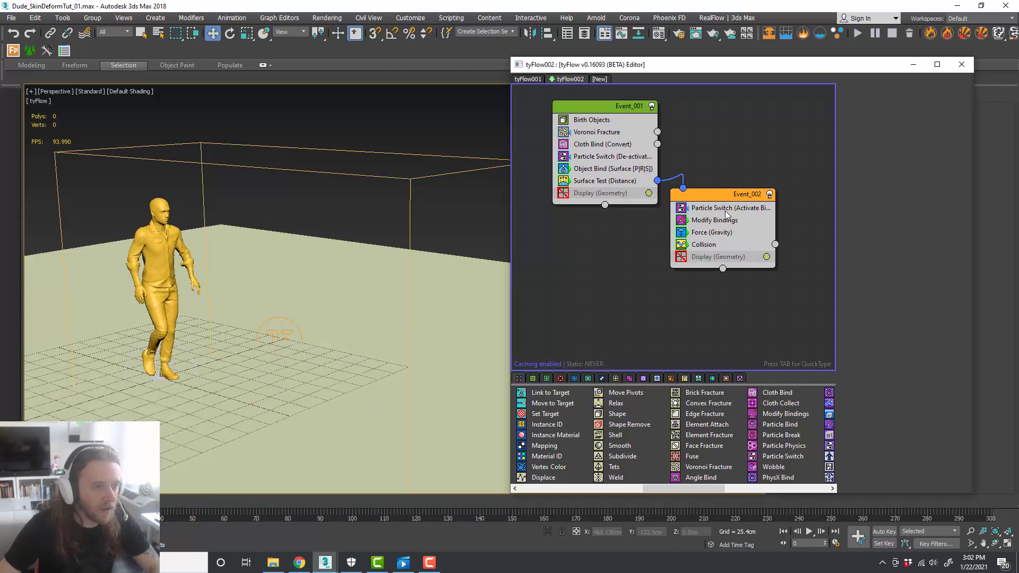
right_click(684, 188)
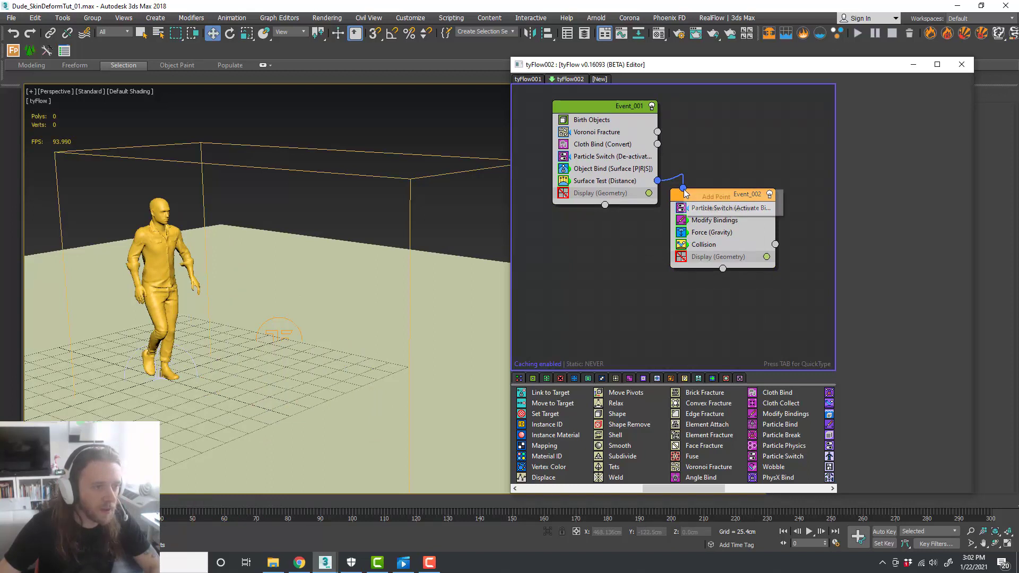
click(711, 209)
drag(716, 195, 572, 267)
scroll(643, 254, down, 1)
scroll(722, 196, up, 2)
middle_drag(722, 197, 722, 232)
click(713, 251)
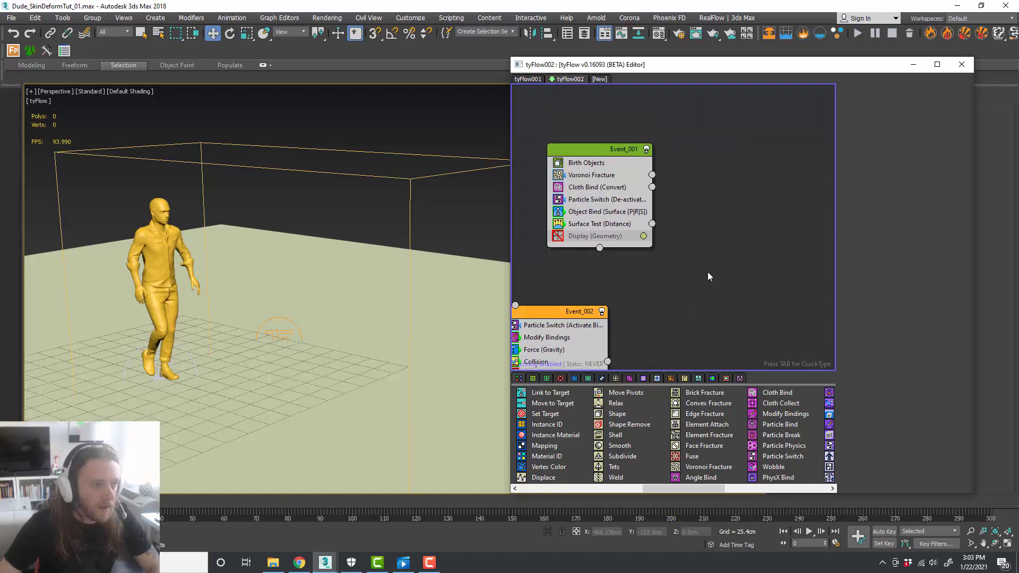
middle_drag(709, 271, 707, 254)
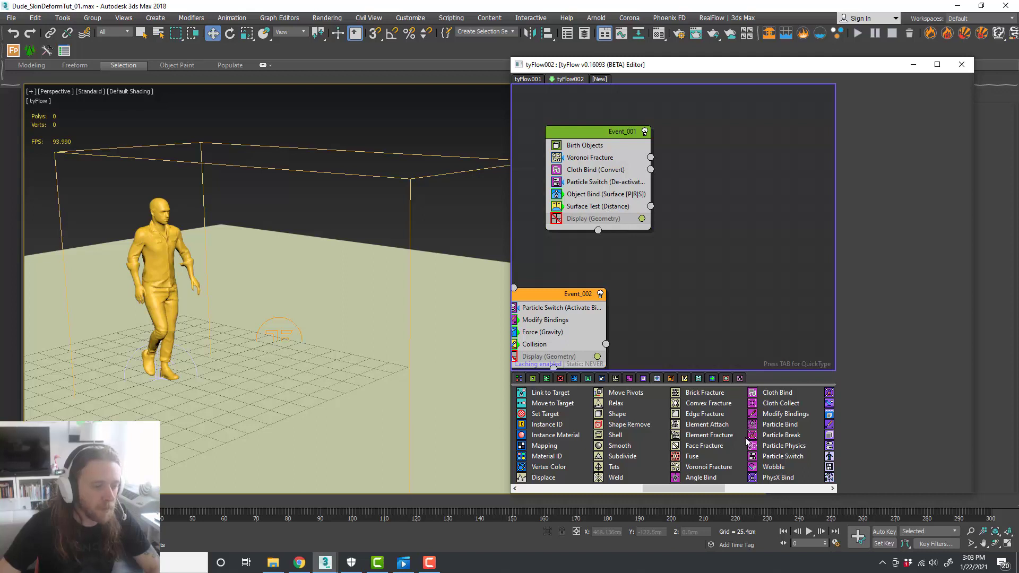
Create a new event with a Cloth Bind operator set to Cloth to shape, and connect Event_001's Surface Test to it
drag(779, 394, 711, 227)
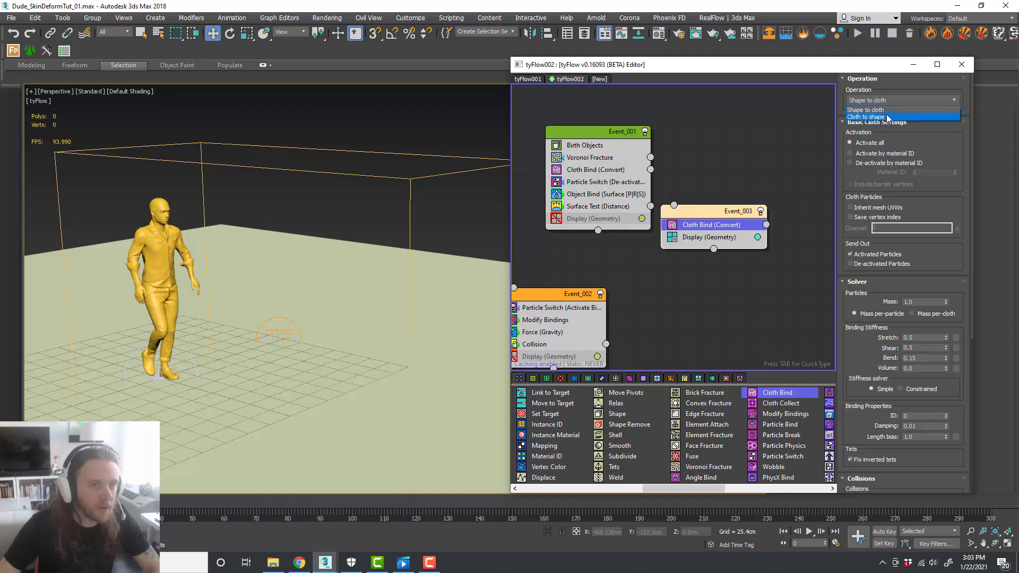
click(887, 116)
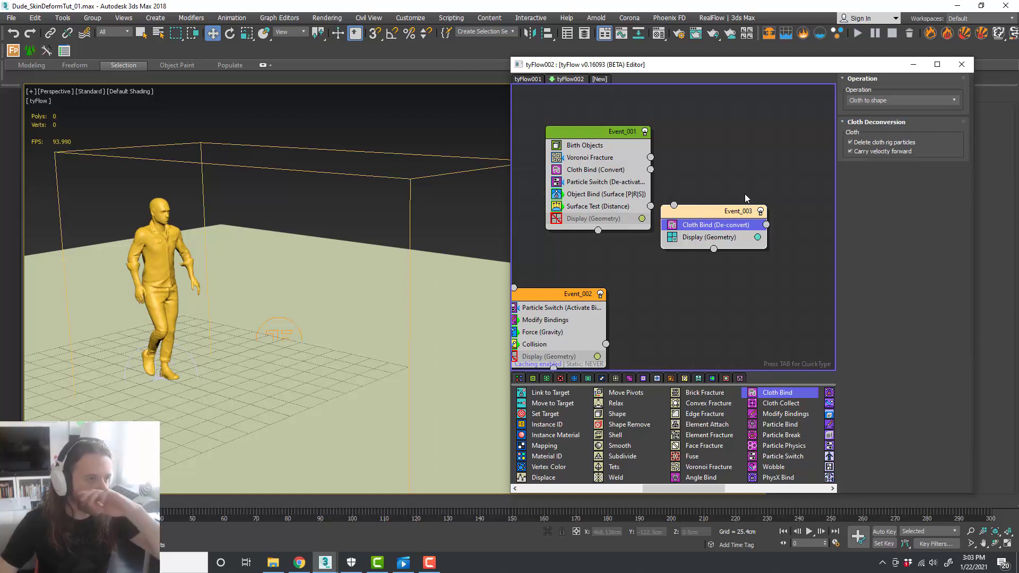
drag(677, 210, 651, 207)
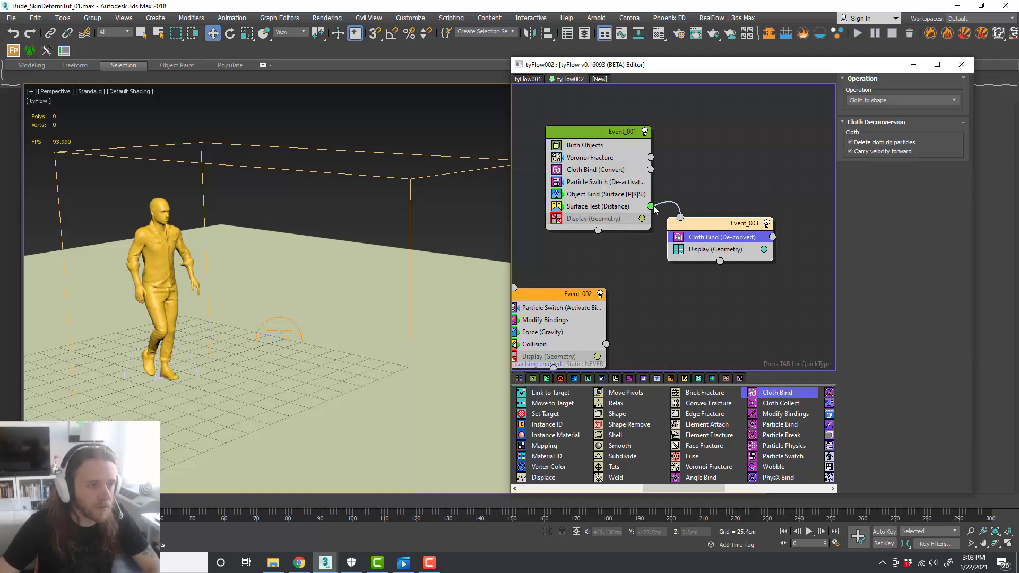
middle_drag(742, 201, 709, 187)
click(789, 290)
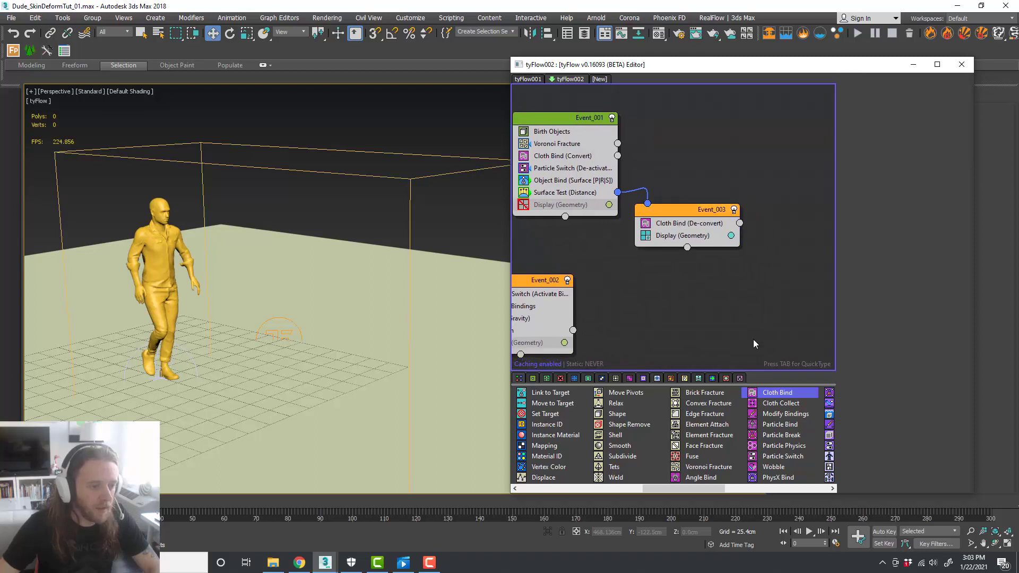
middle_drag(610, 270, 618, 271)
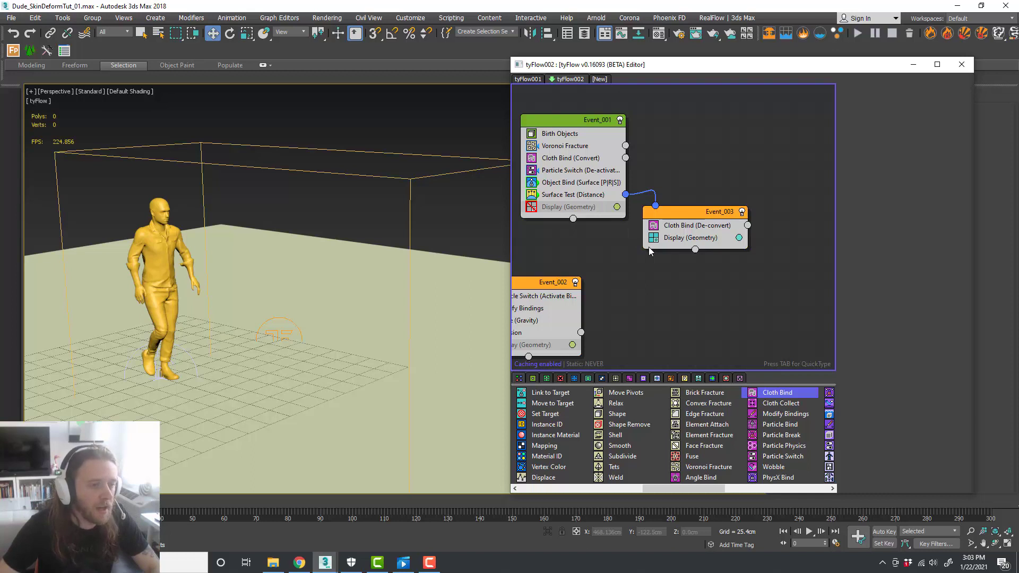
Add a PhysX Shape operator between Cloth Bind and Display in Event_003 and preview the simulation along the timeline
scroll(705, 415, down, 3)
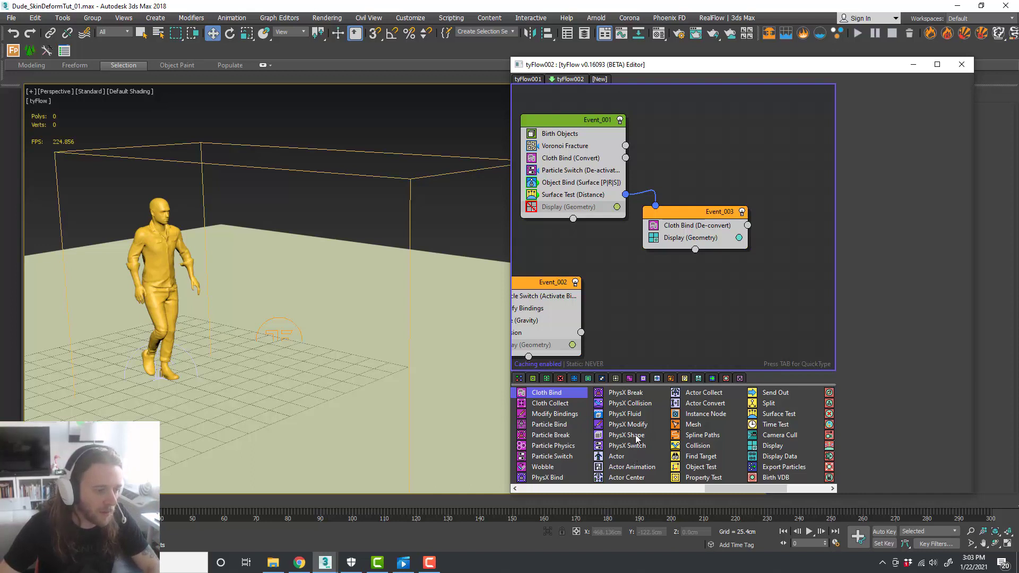
drag(636, 435, 778, 271)
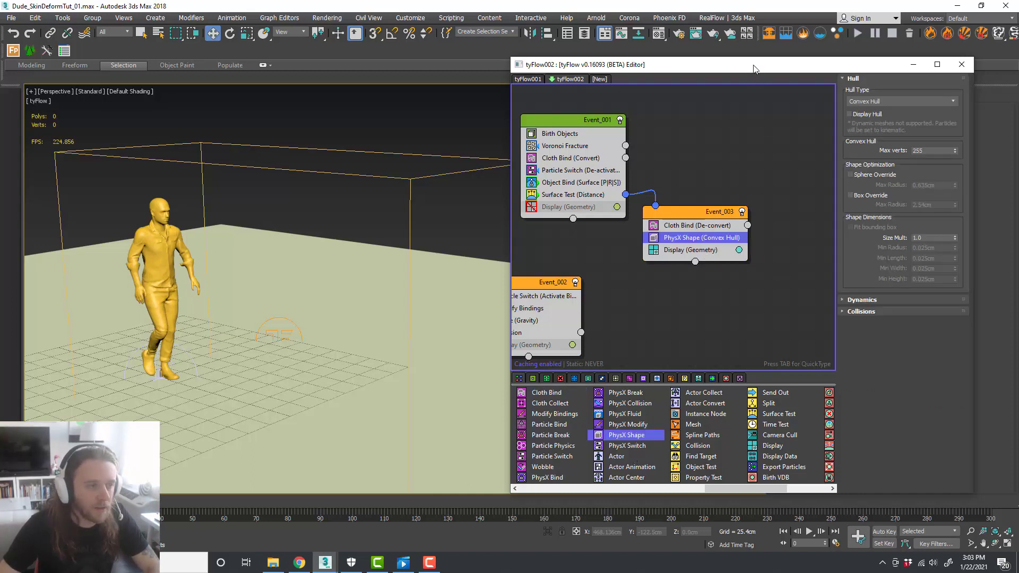
middle_drag(398, 264, 423, 258)
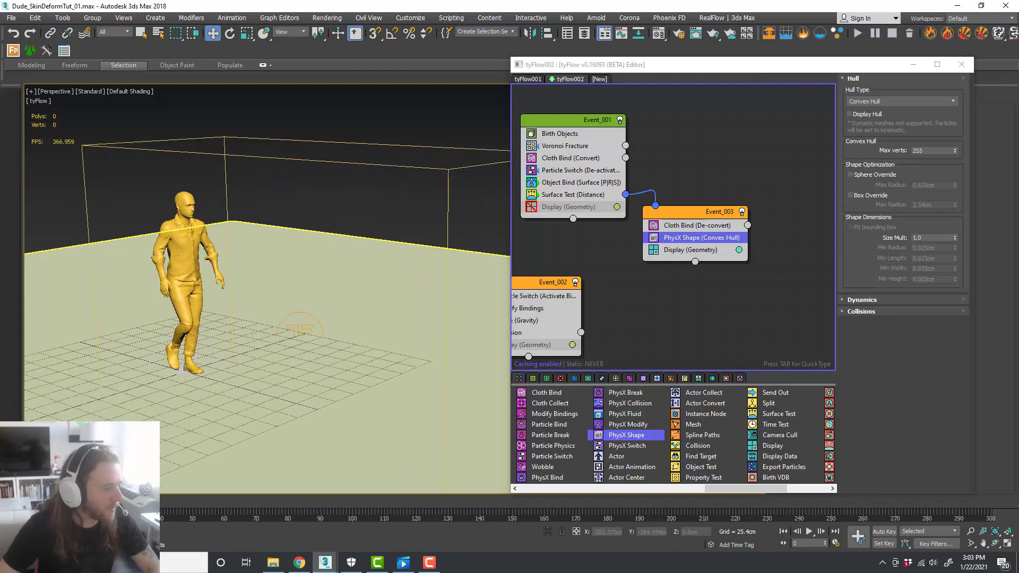
drag(106, 502, 33, 513)
Set the Voronoi Fracture points in Event_001 to 50 and preview the simulation at frame 30
click(569, 146)
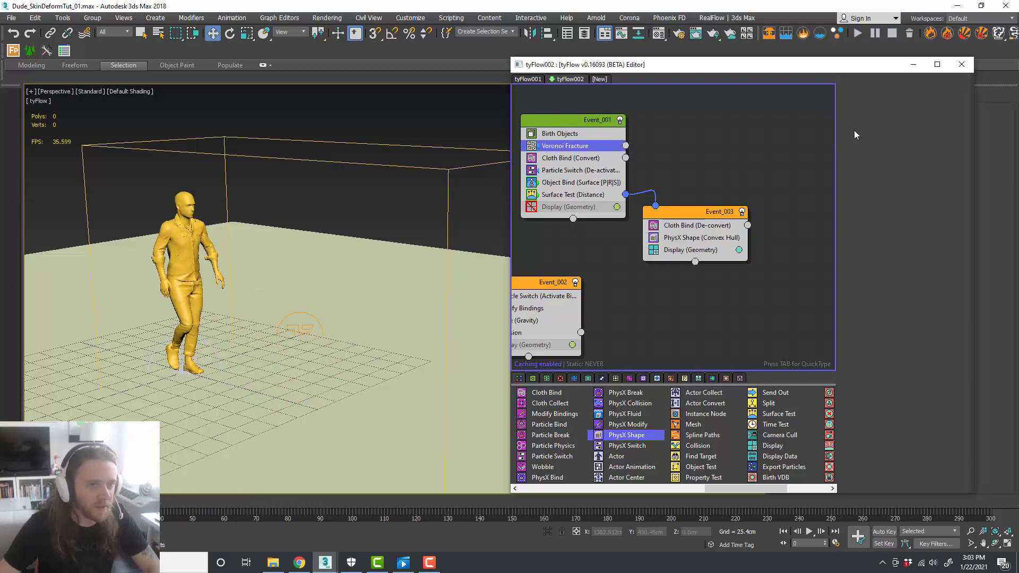
drag(923, 123, 894, 121)
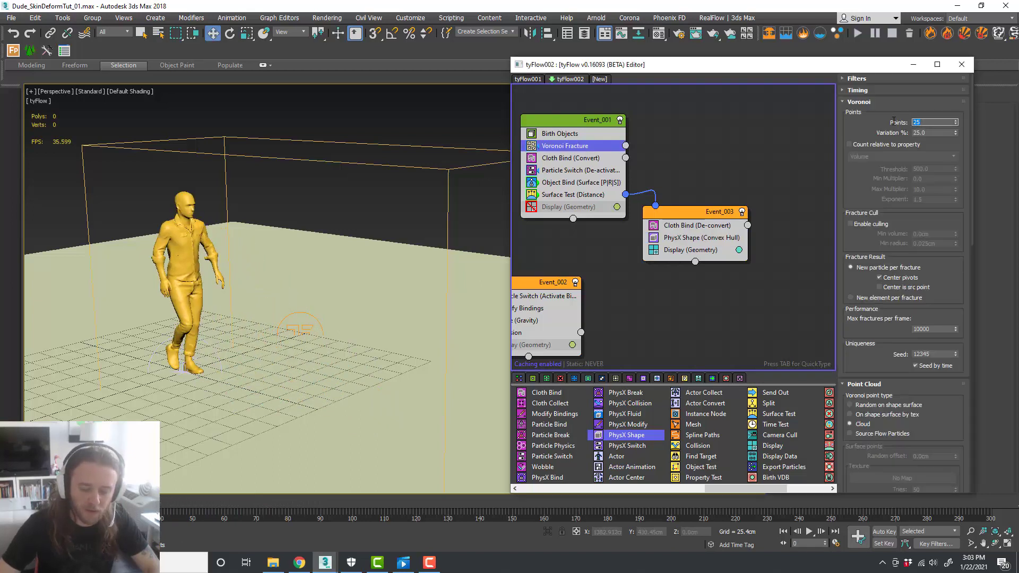
text(50)
key(Return)
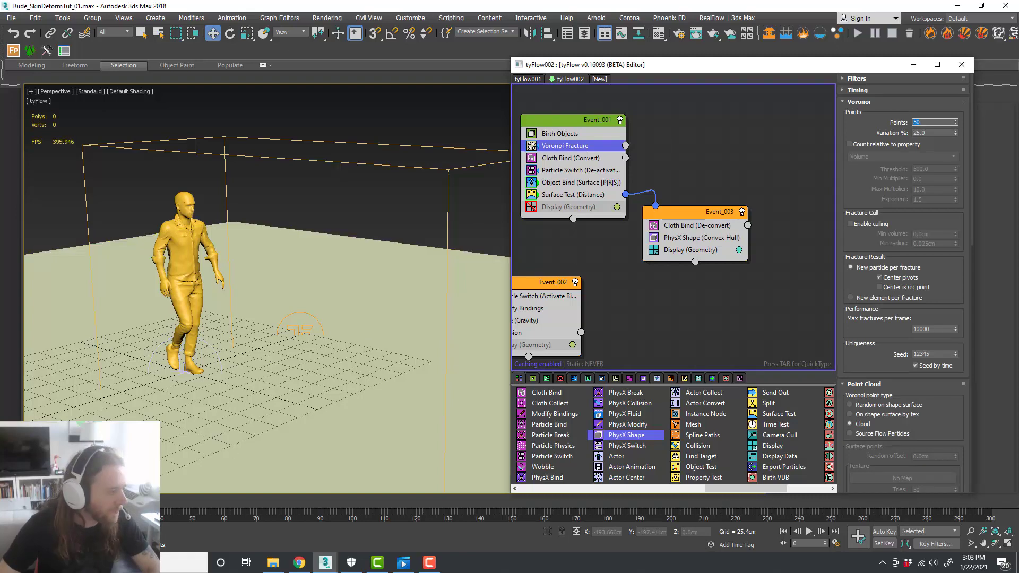
drag(74, 502, 155, 500)
Switch to the video player, study the figure's breakup at the beam in the Girl_CrushedToDonuts reference video, and minimize the player
click(404, 563)
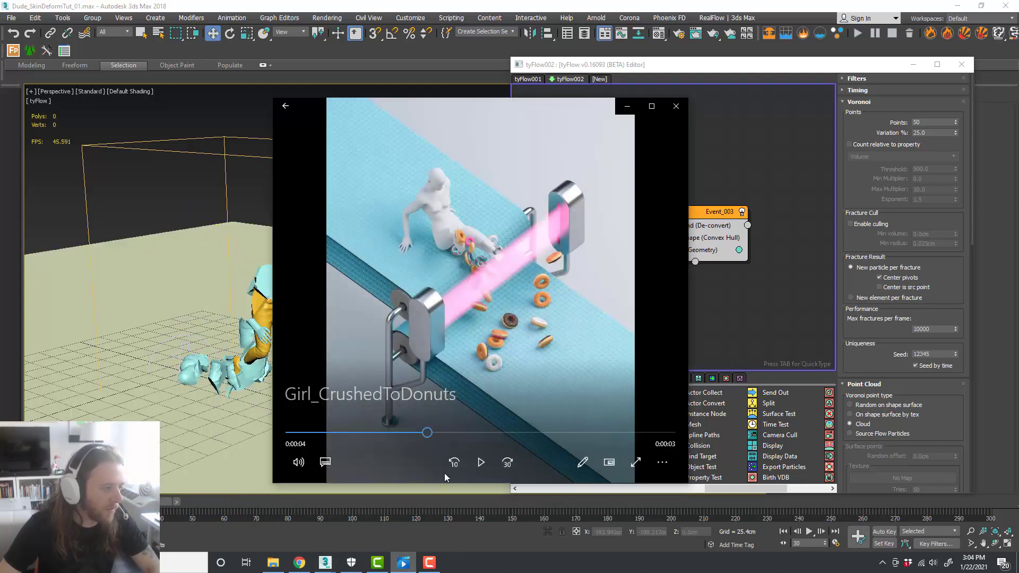
click(481, 462)
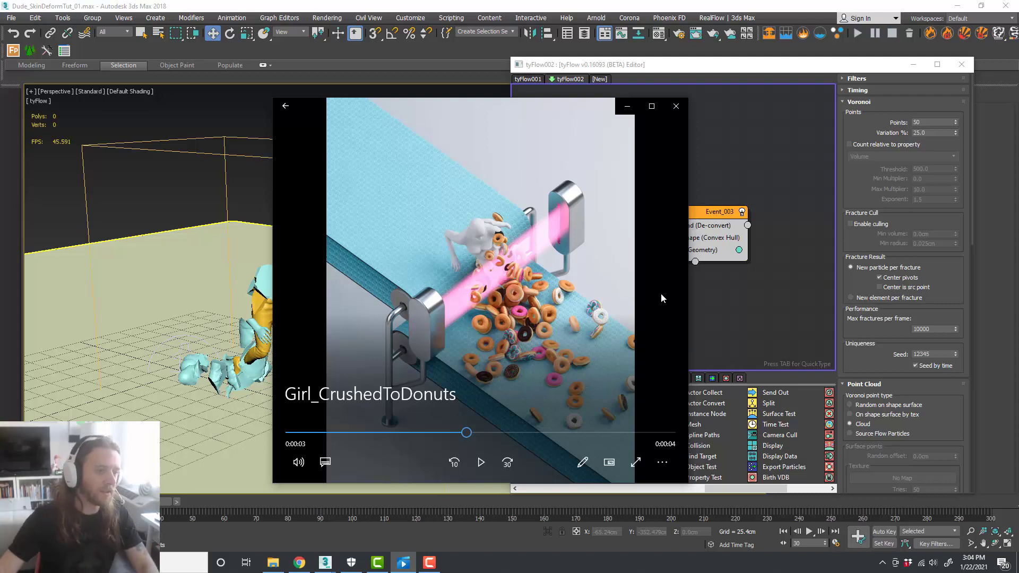
drag(601, 111, 499, 93)
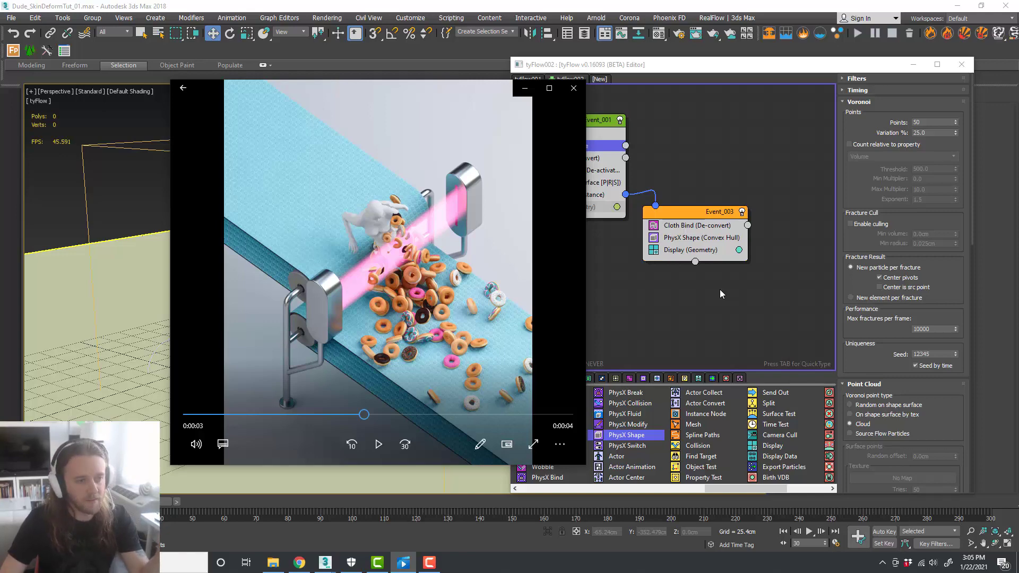
click(378, 445)
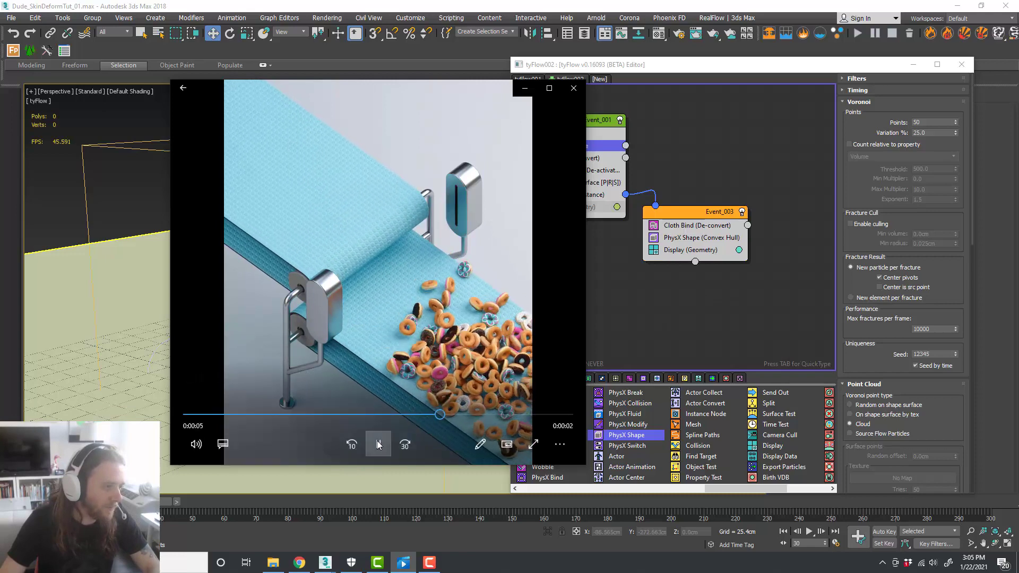
drag(315, 418, 277, 418)
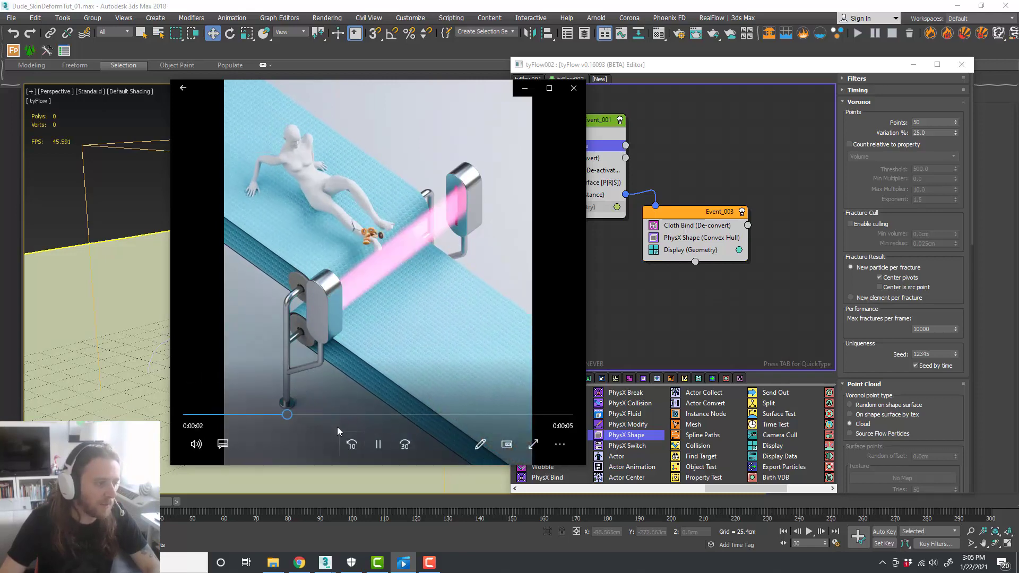
click(381, 445)
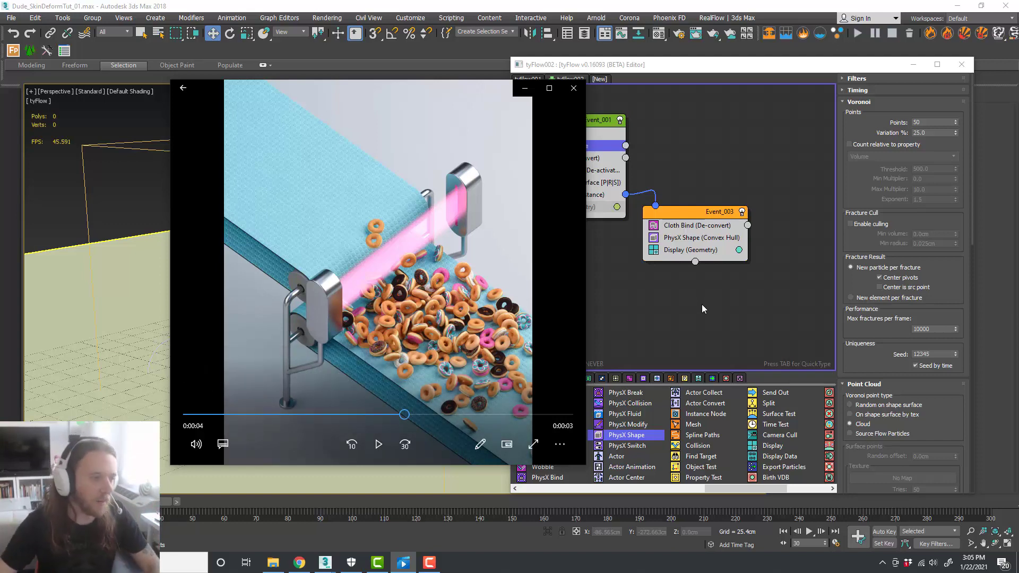
drag(370, 415, 349, 414)
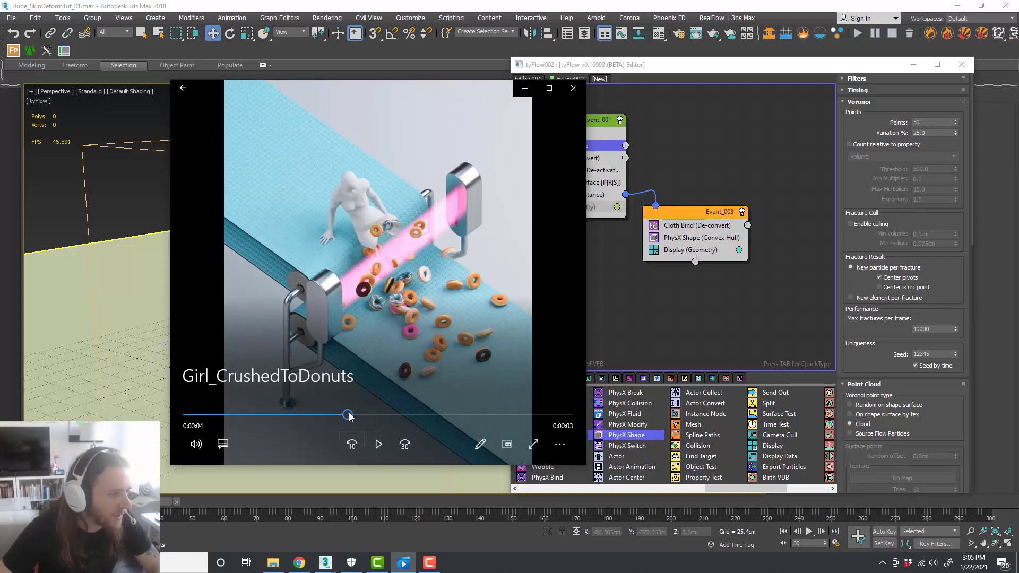
click(379, 445)
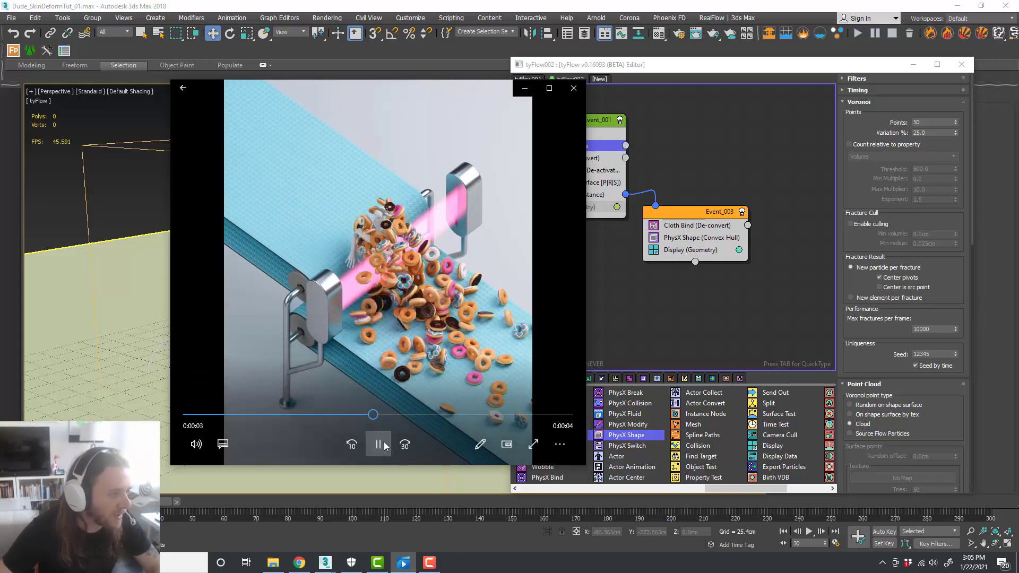
click(384, 446)
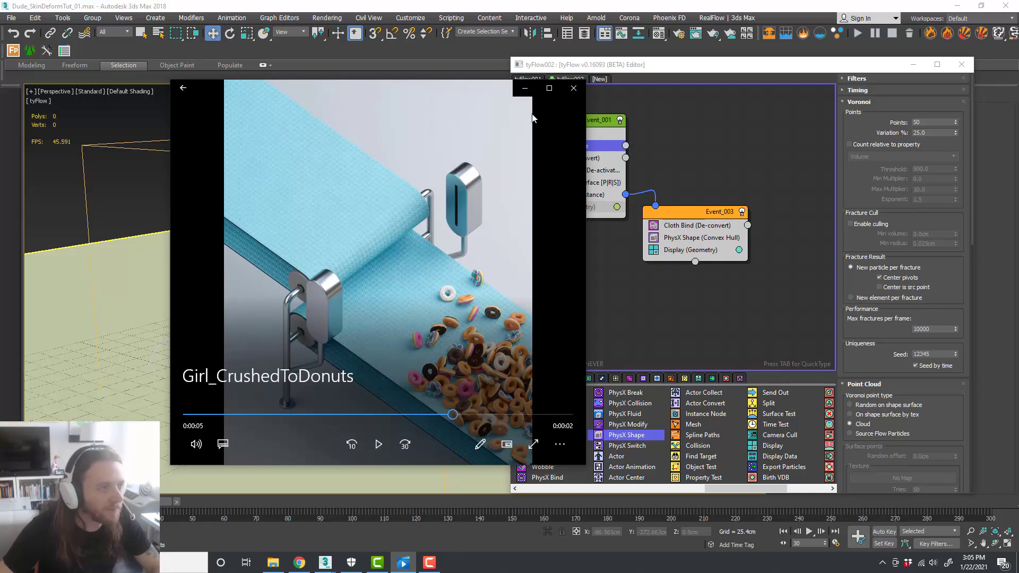
click(526, 89)
middle_drag(662, 174, 694, 161)
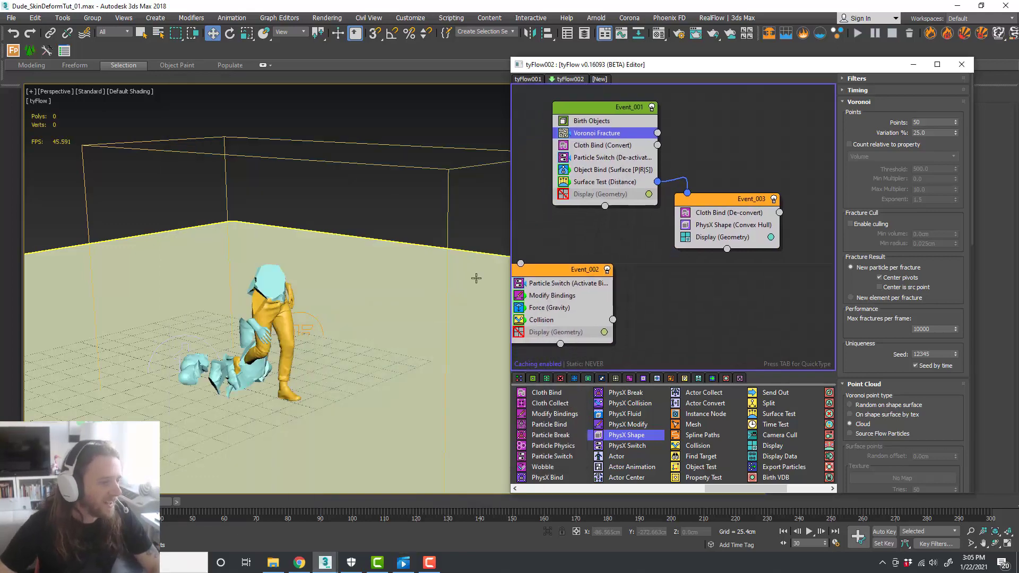
middle_drag(335, 353, 347, 352)
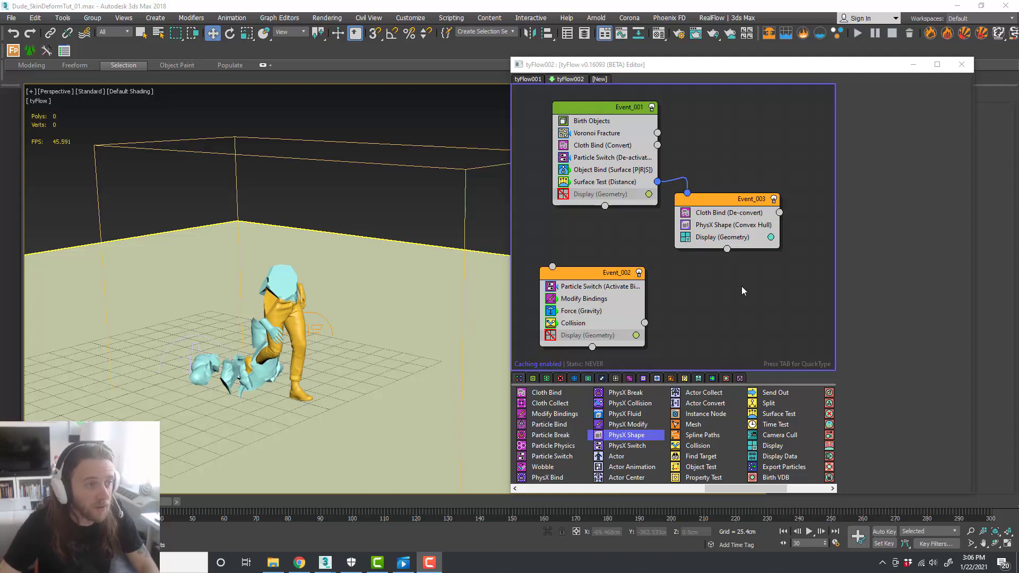
middle_drag(741, 285, 738, 284)
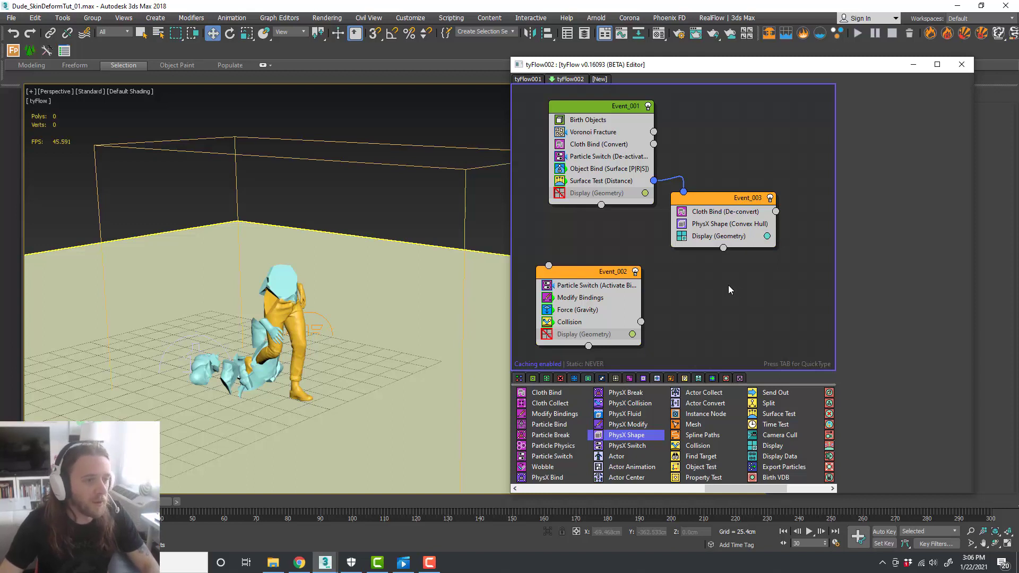
click(588, 168)
click(662, 166)
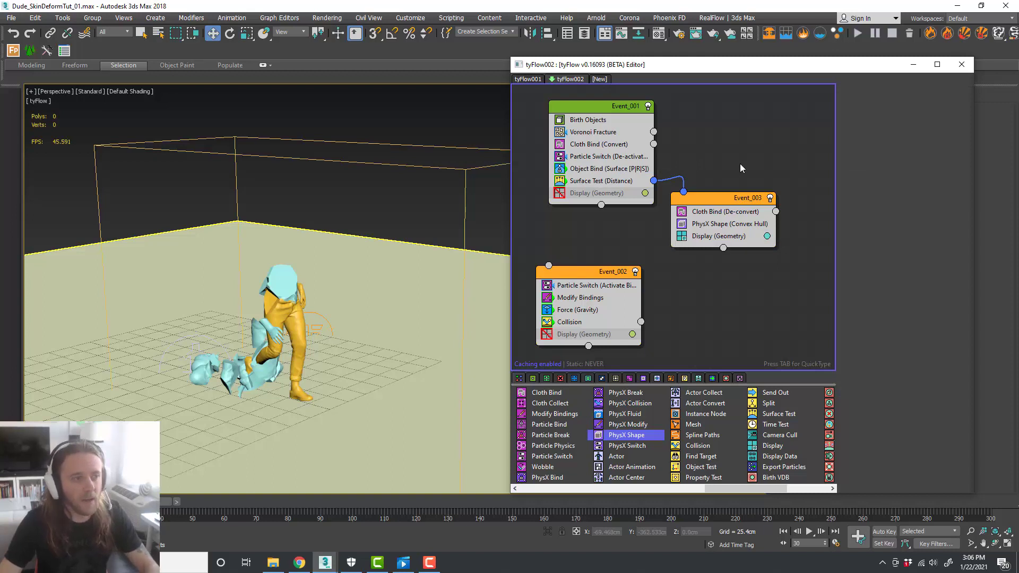
middle_drag(738, 166, 739, 166)
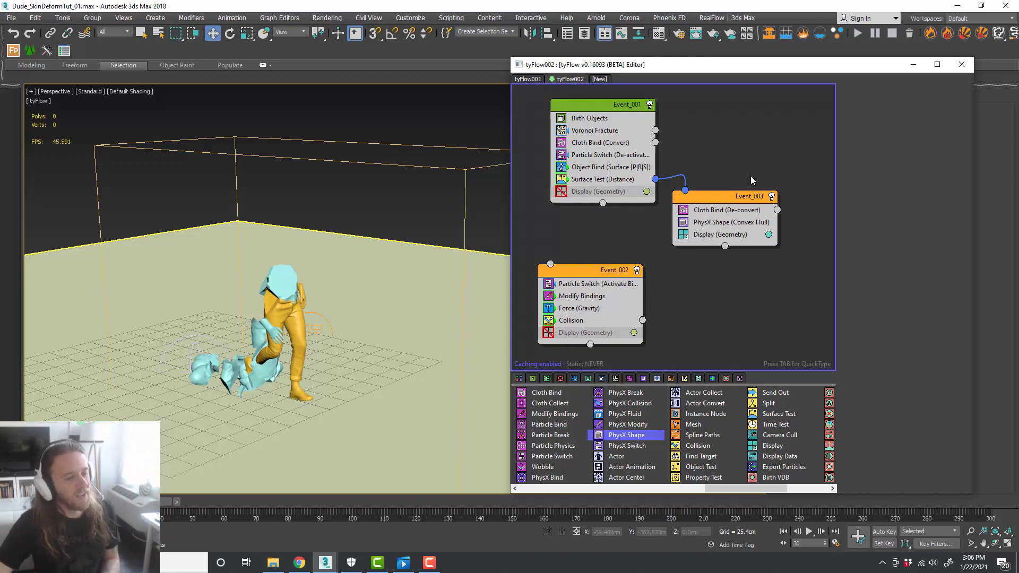
middle_drag(749, 171, 744, 174)
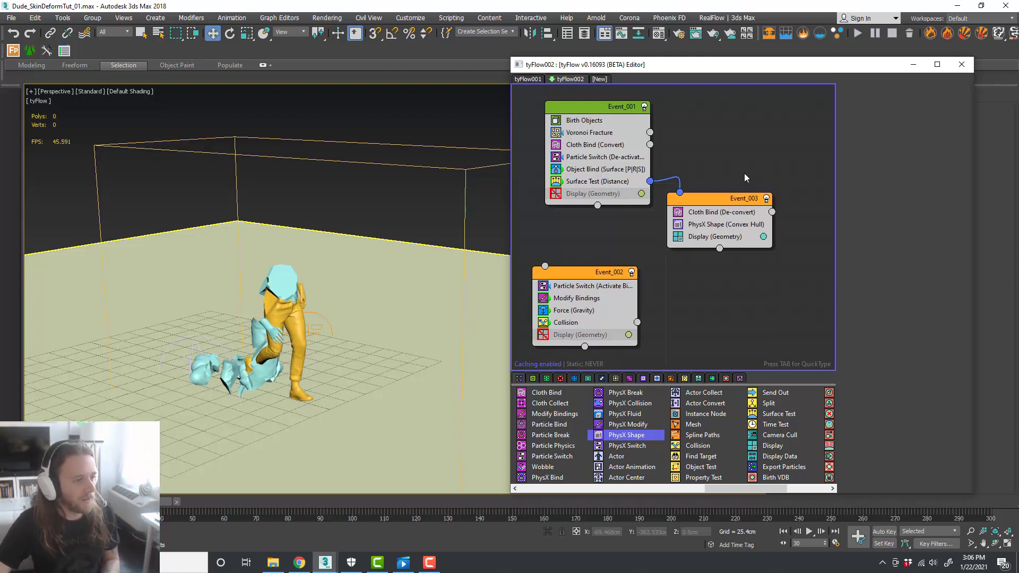
drag(594, 271, 603, 271)
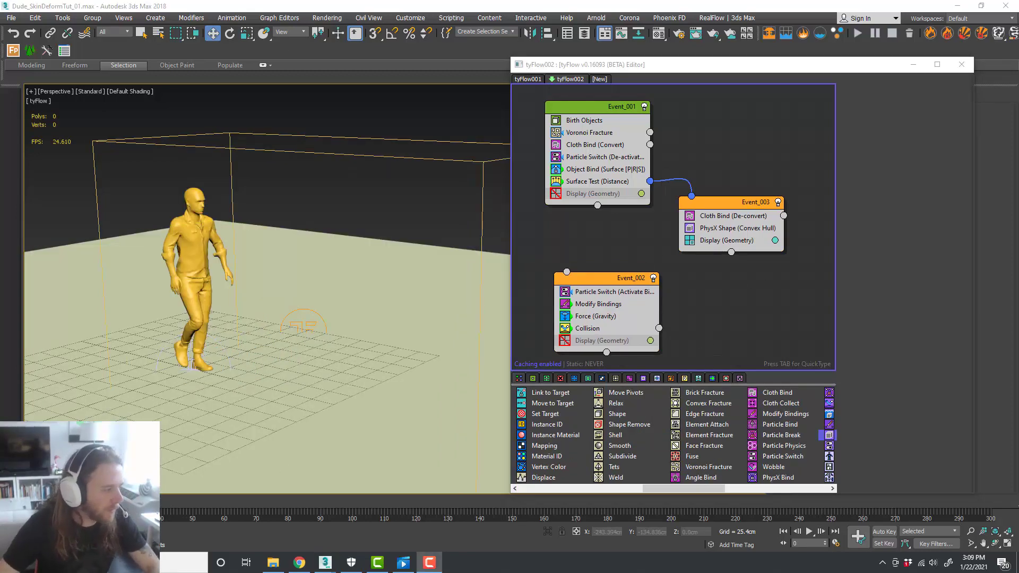
Examine the fallen pieces up close at frames 36 and 57, and return the timeline to frame 0
drag(57, 502, 165, 501)
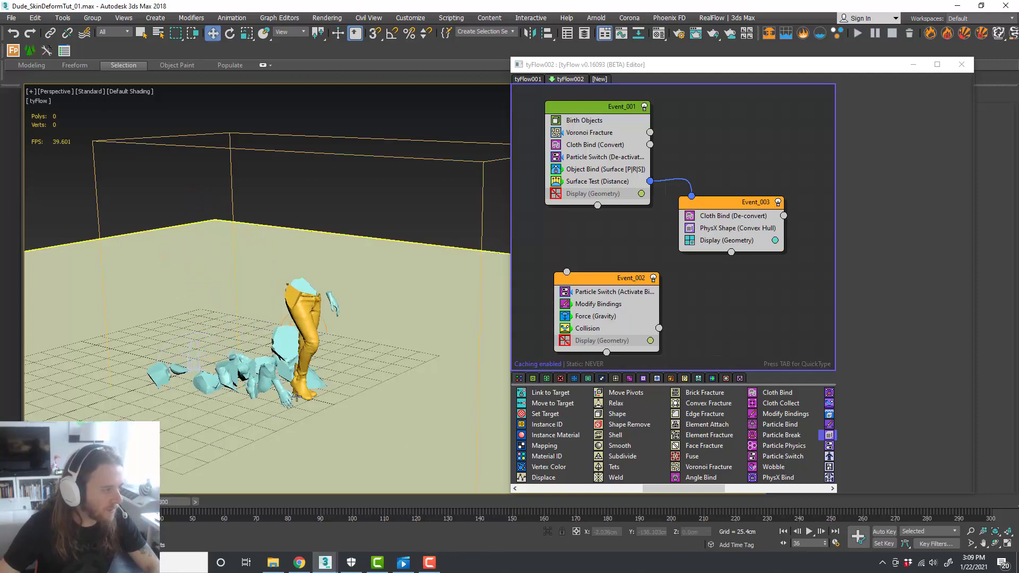
scroll(297, 397, up, 5)
alt+middle_drag(306, 394, 335, 405)
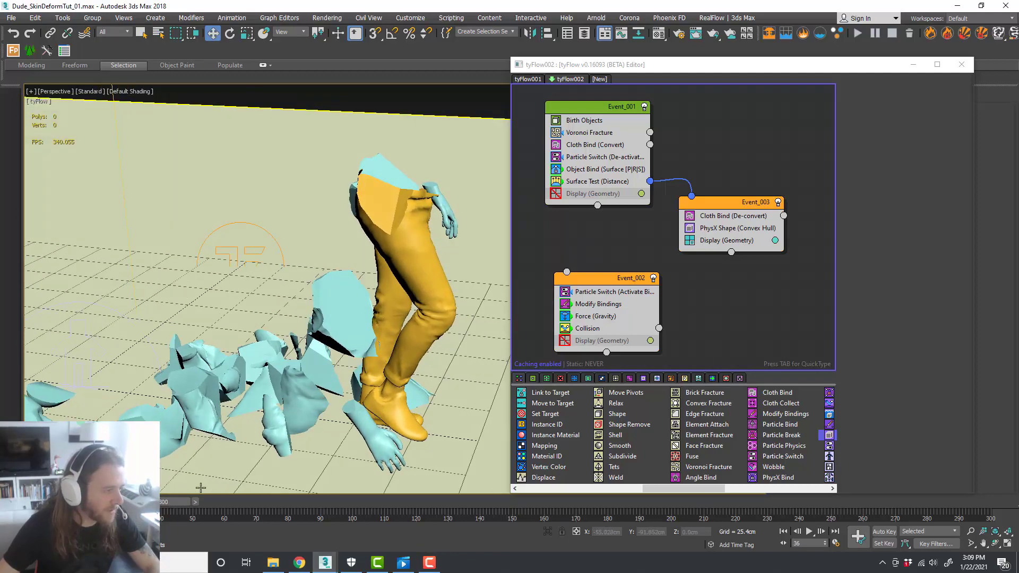
drag(179, 504, 243, 504)
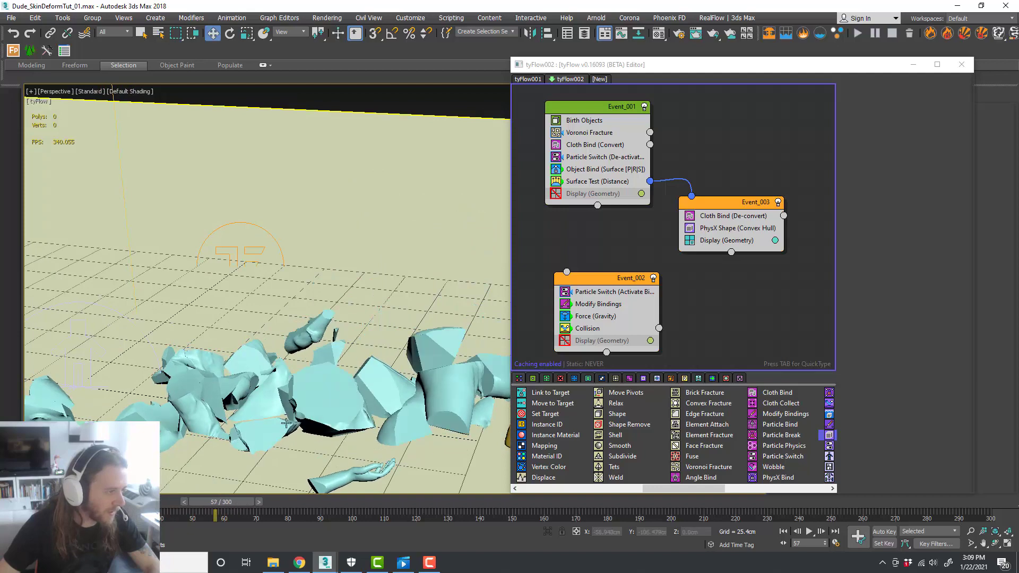
alt+middle_drag(346, 354, 363, 382)
scroll(377, 399, up, 3)
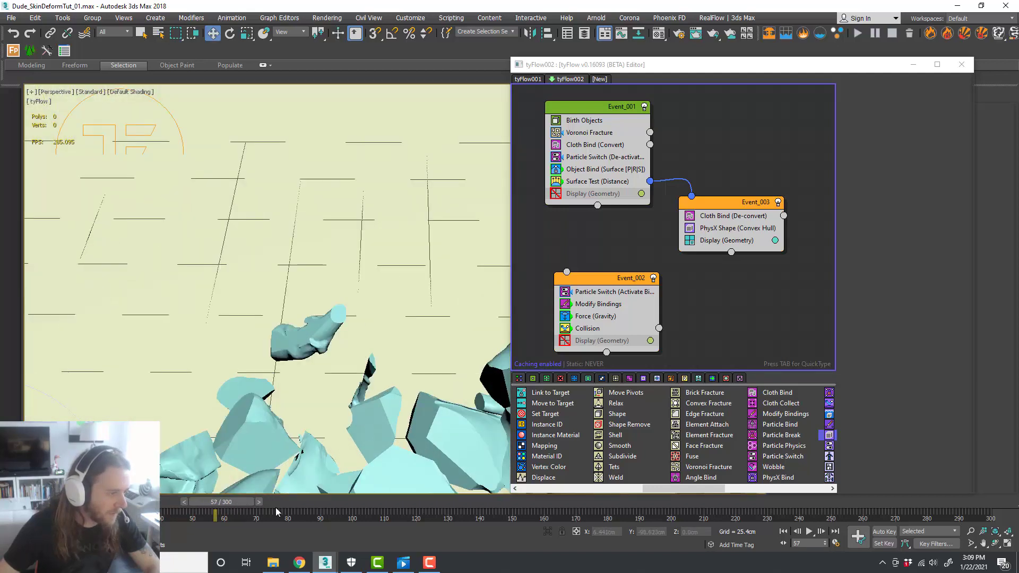
drag(227, 502, 50, 496)
key(w)
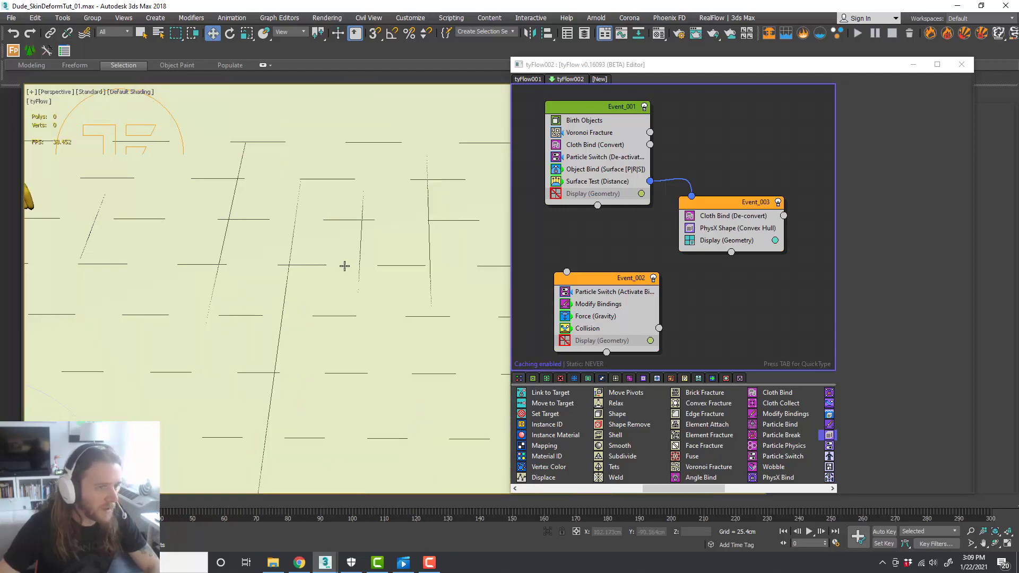
scroll(344, 266, down, 3)
alt+middle_drag(349, 296, 331, 241)
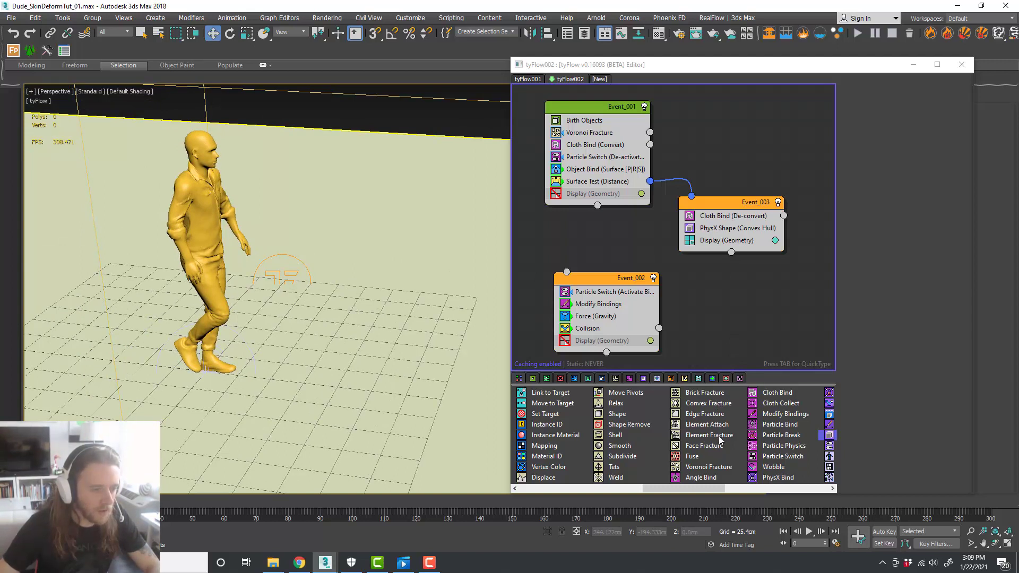
Insert an Element Fracture operator between Cloth Bind and PhysX Shape in Event_003 and preview the fallen pieces to about frame 85
drag(720, 440, 764, 229)
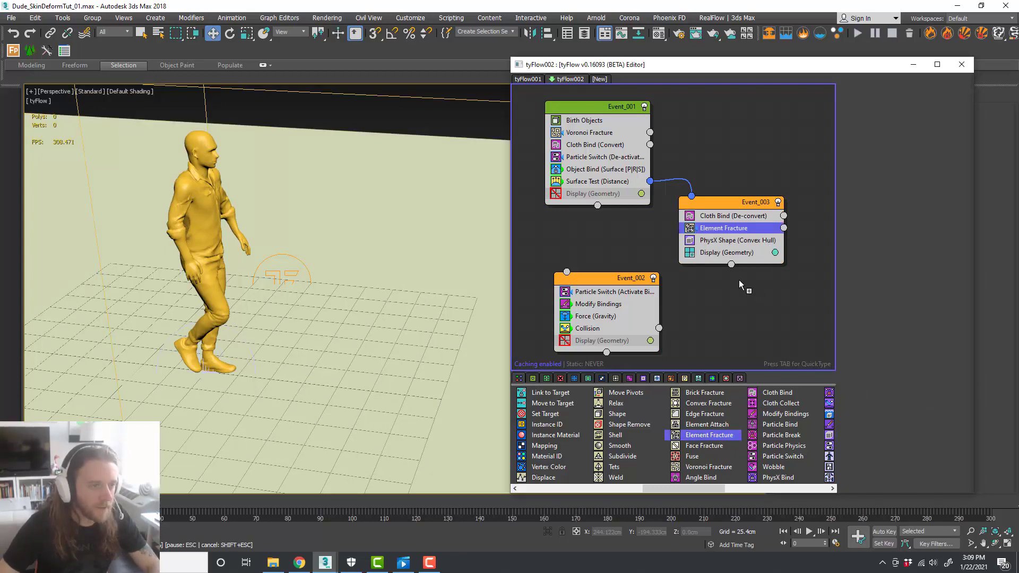
drag(58, 502, 290, 502)
scroll(348, 365, up, 3)
alt+middle_drag(388, 365, 391, 393)
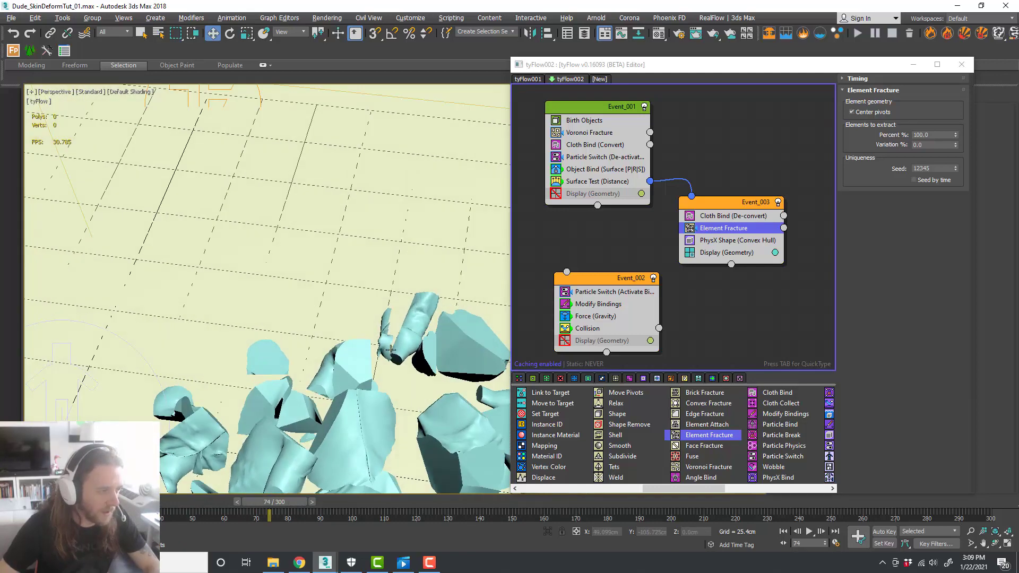
drag(285, 502, 327, 493)
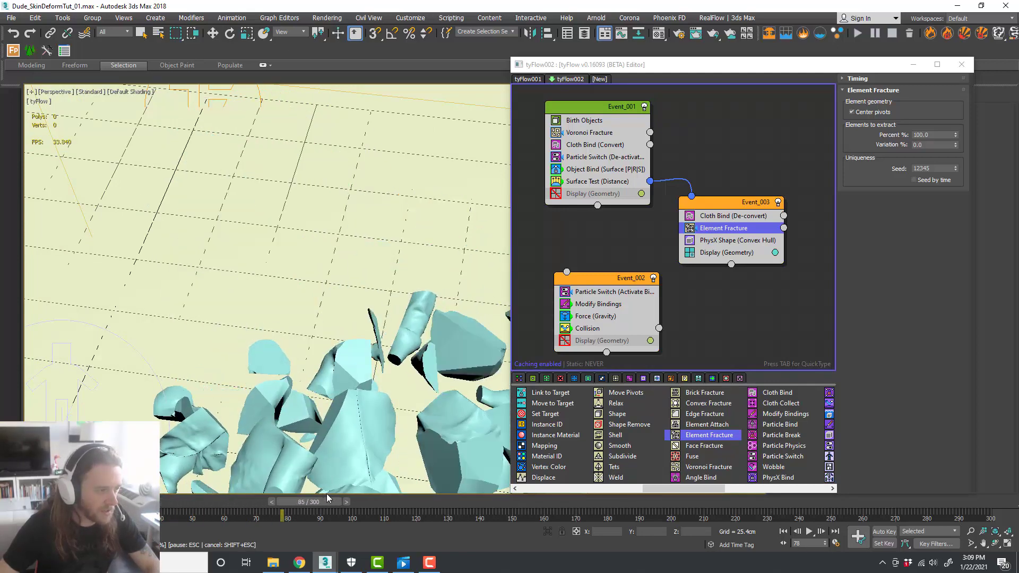
scroll(253, 306, down, 6)
alt+middle_drag(306, 353, 384, 342)
scroll(384, 341, up, 4)
middle_drag(345, 382, 321, 419)
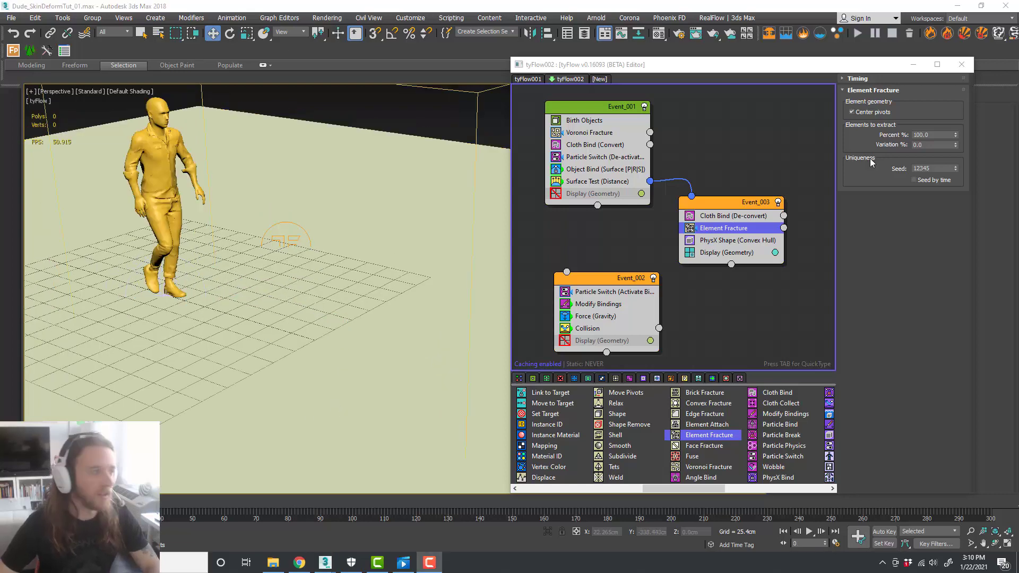
middle_drag(391, 190, 421, 210)
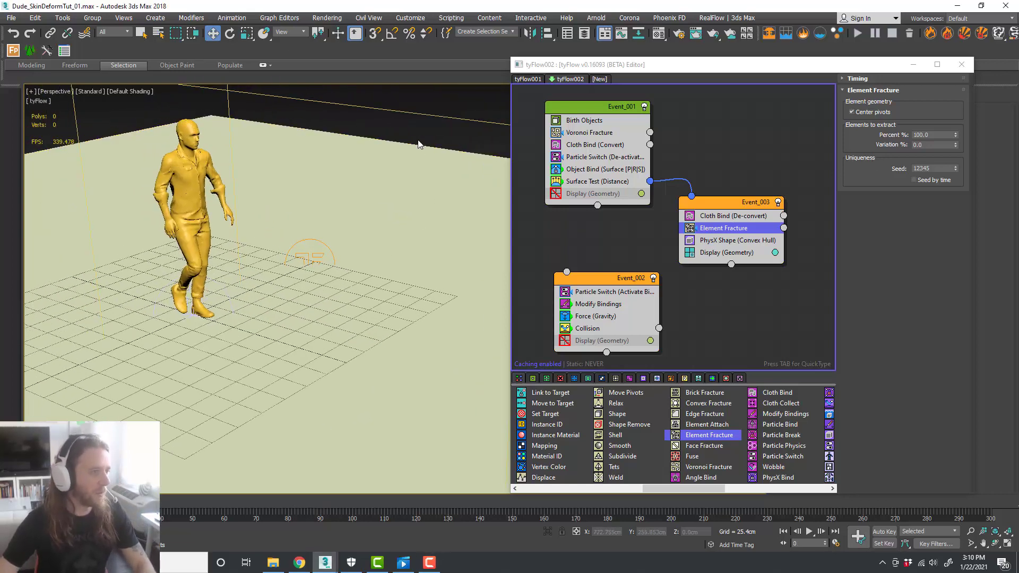